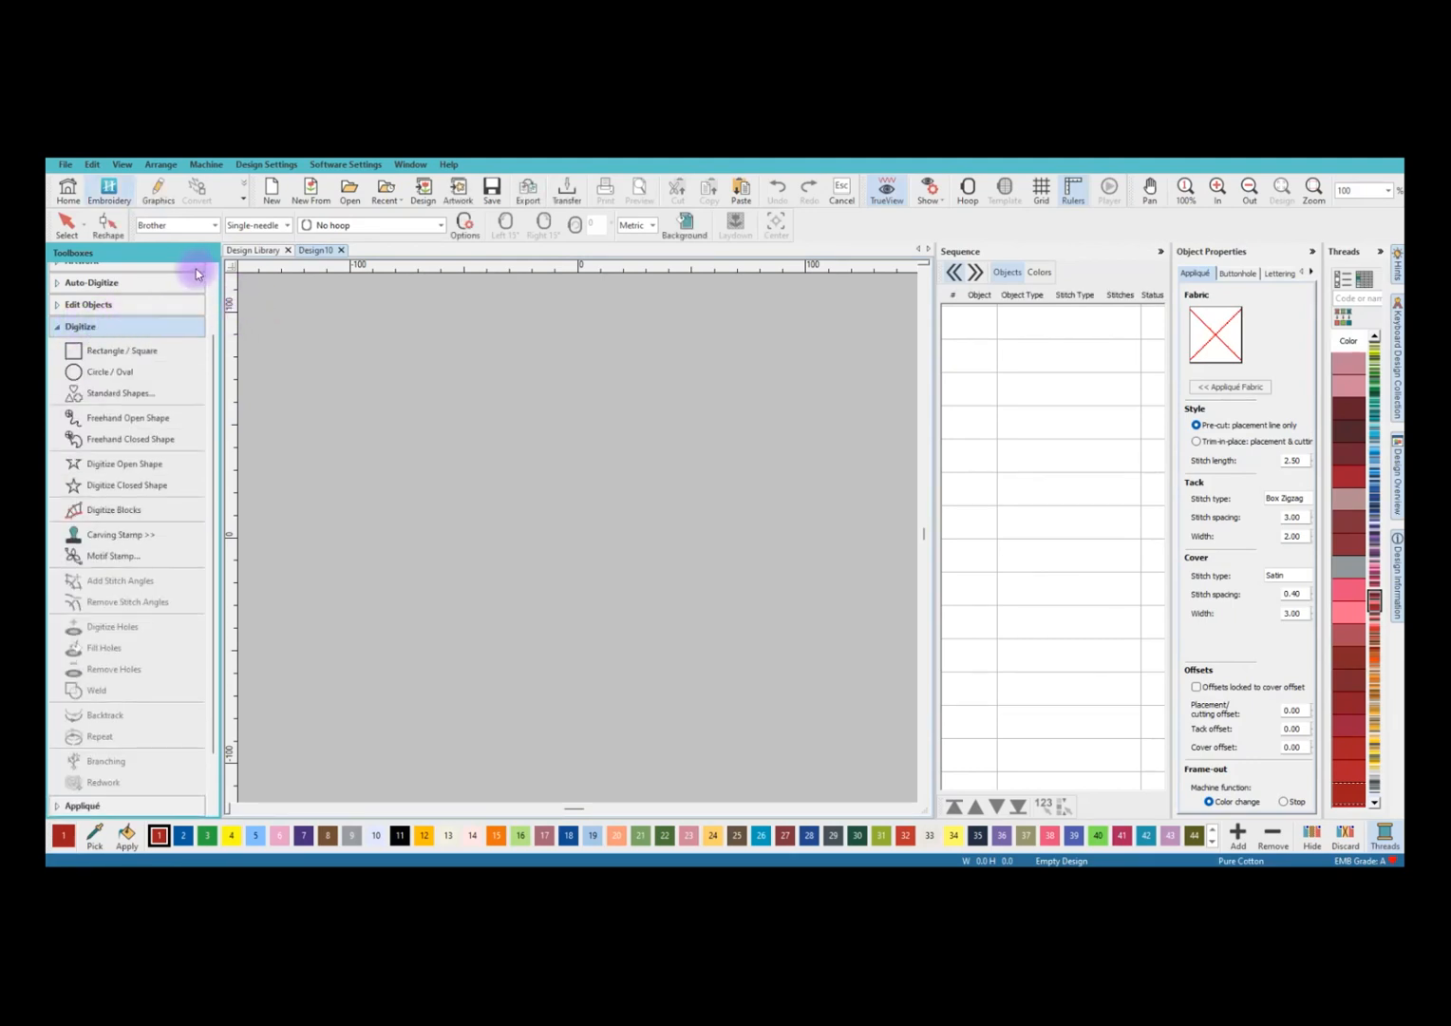
Insert the artwork file "fox 017 klein.PNG" from the fox jpg folder into the blank design.
click(65, 168)
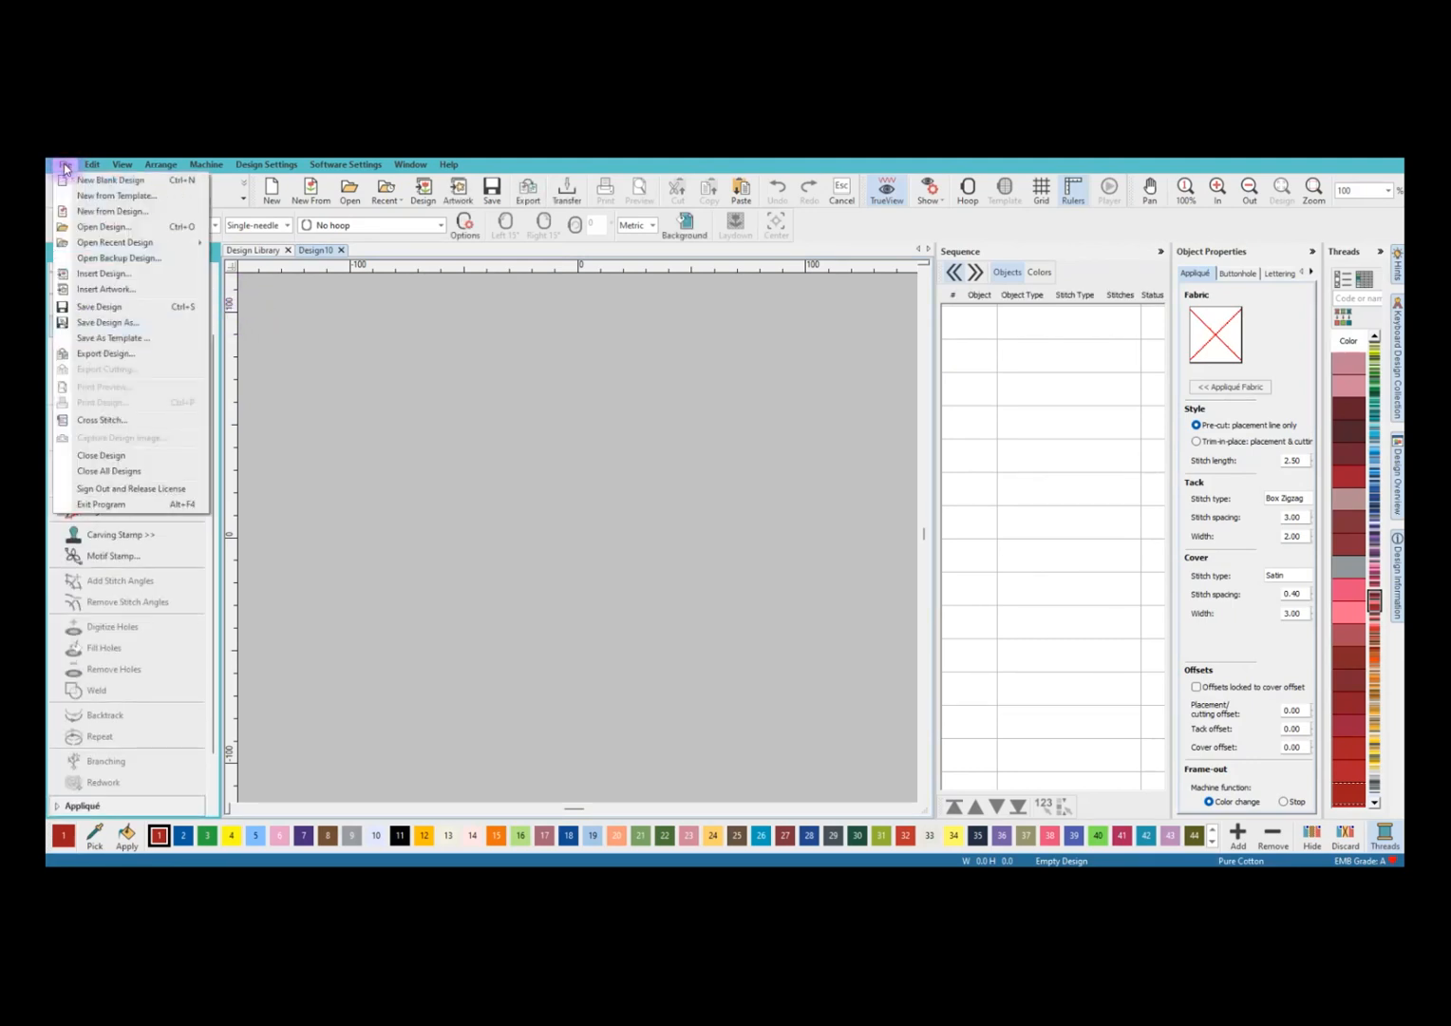
click(102, 293)
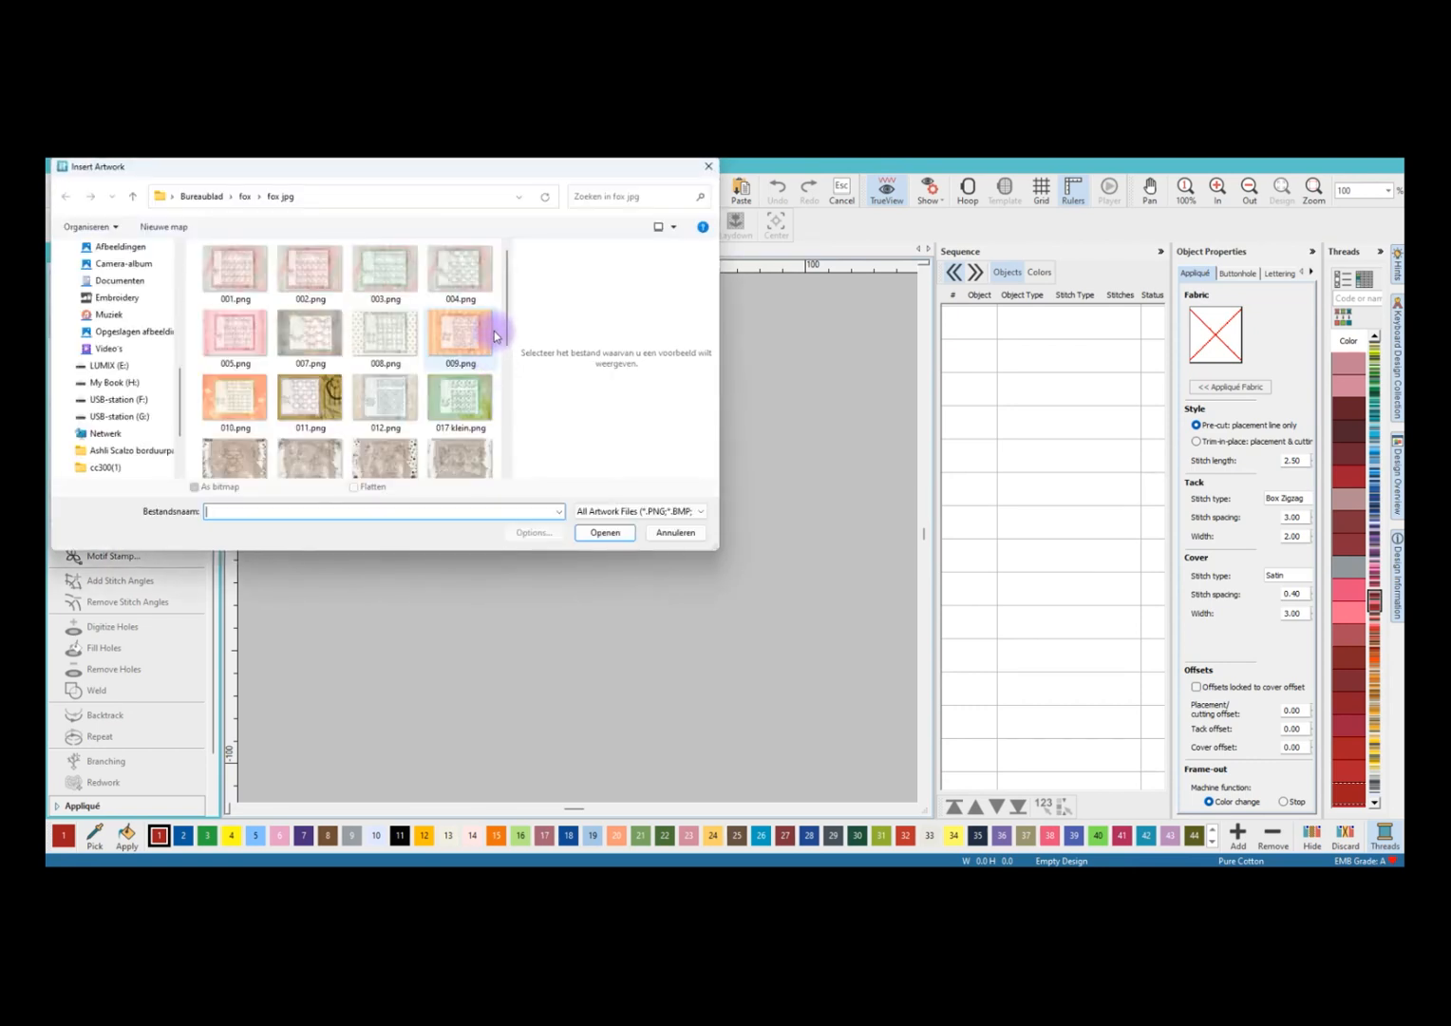
drag(507, 289, 507, 429)
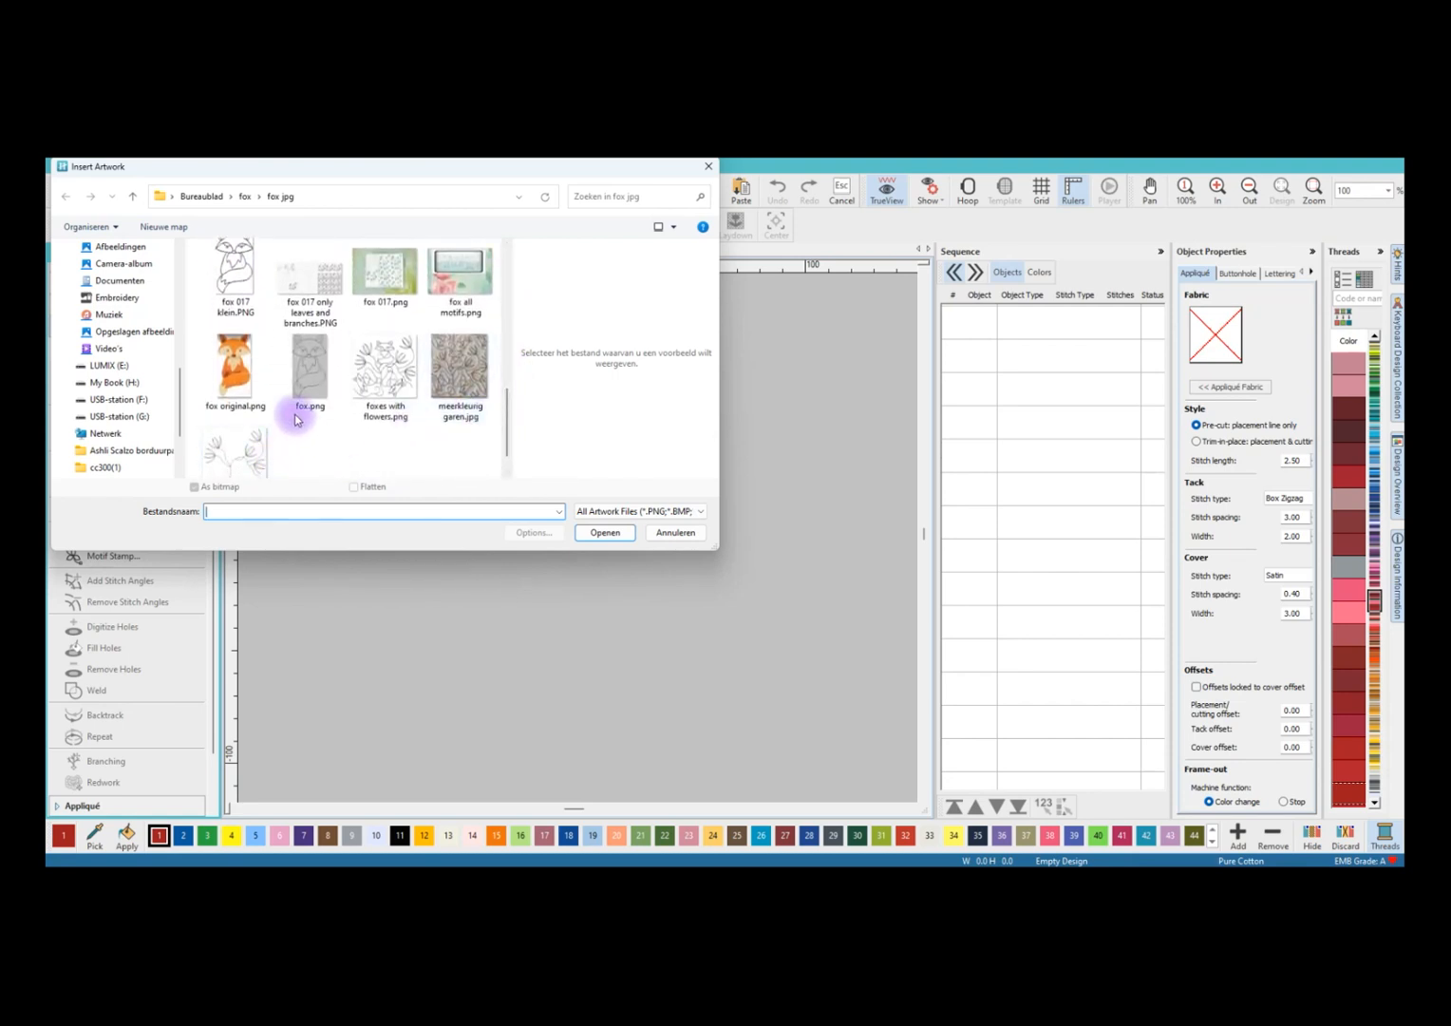
click(240, 288)
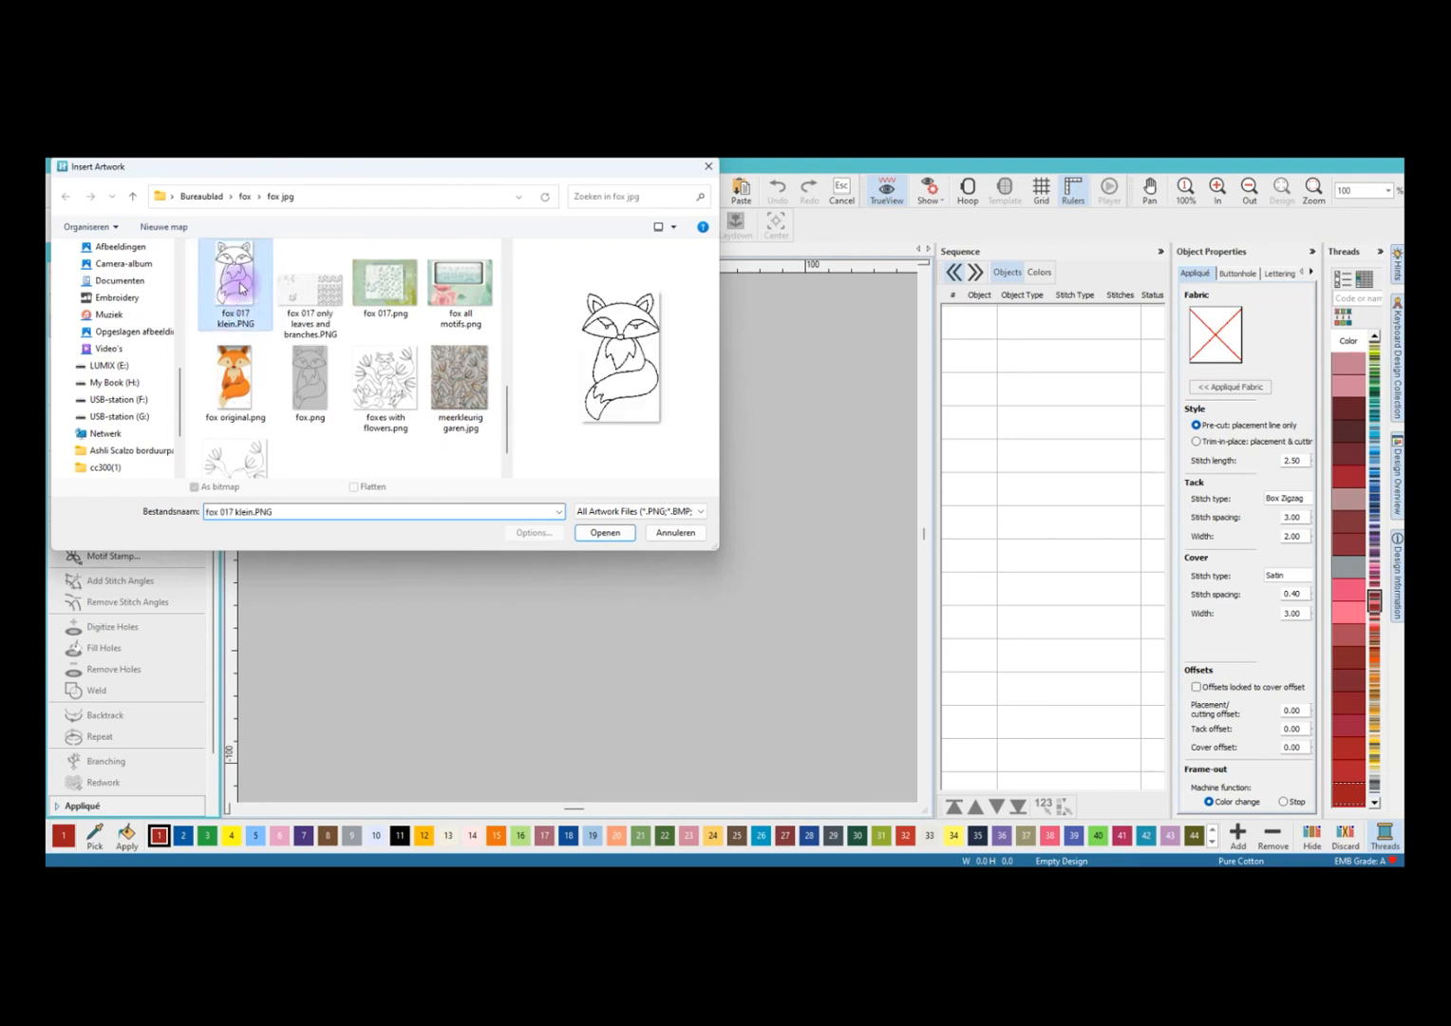
click(606, 533)
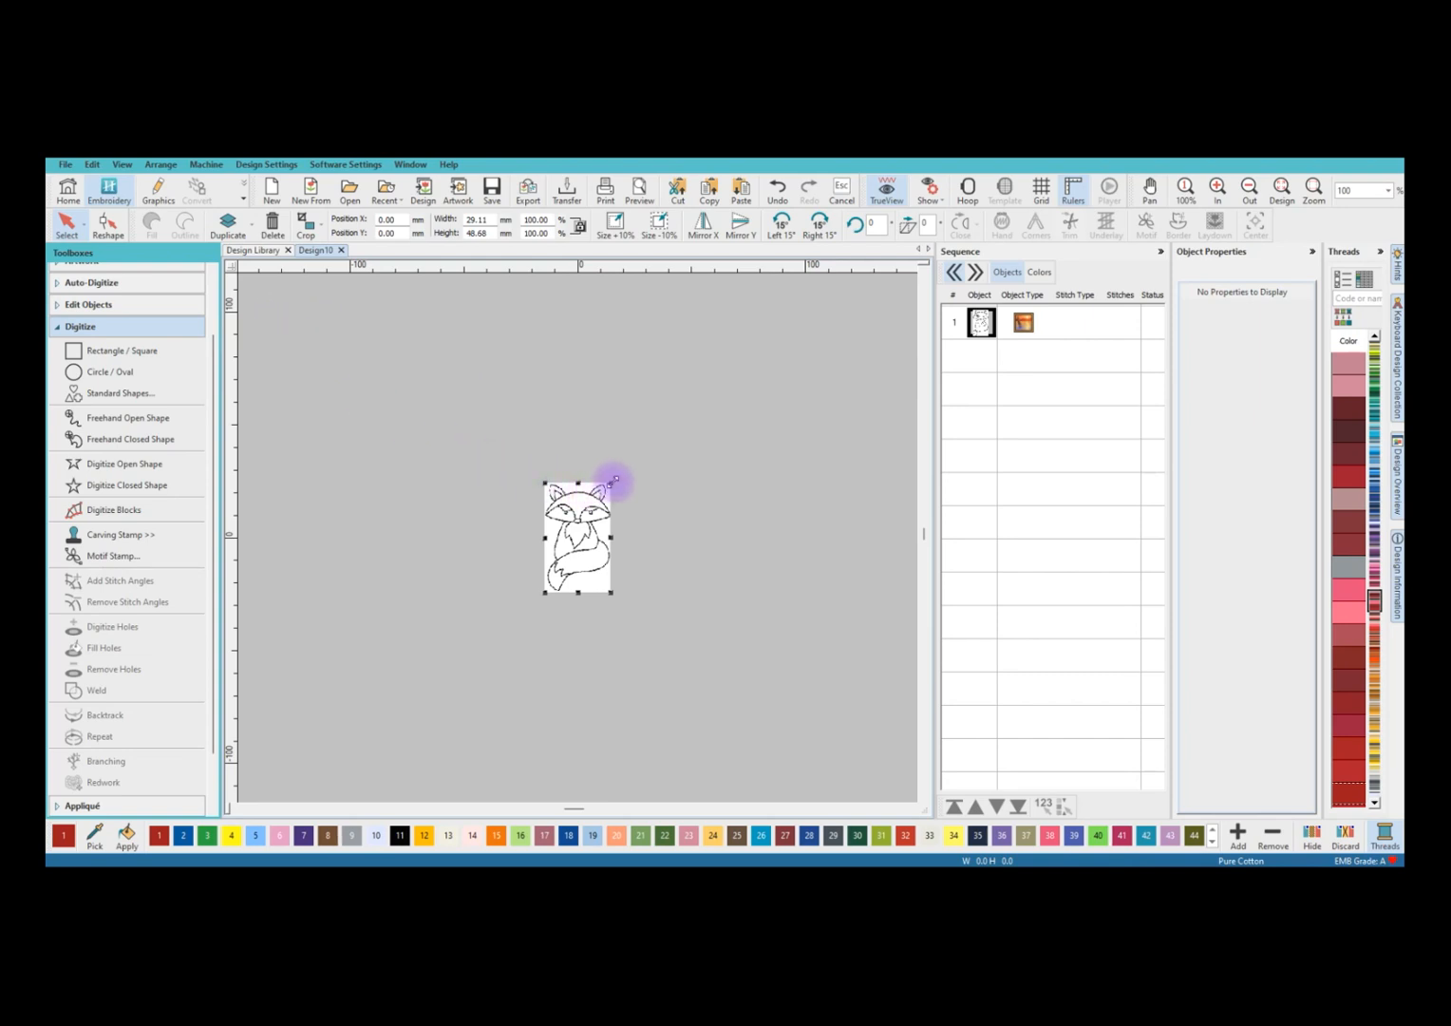
mouse_move(611, 483)
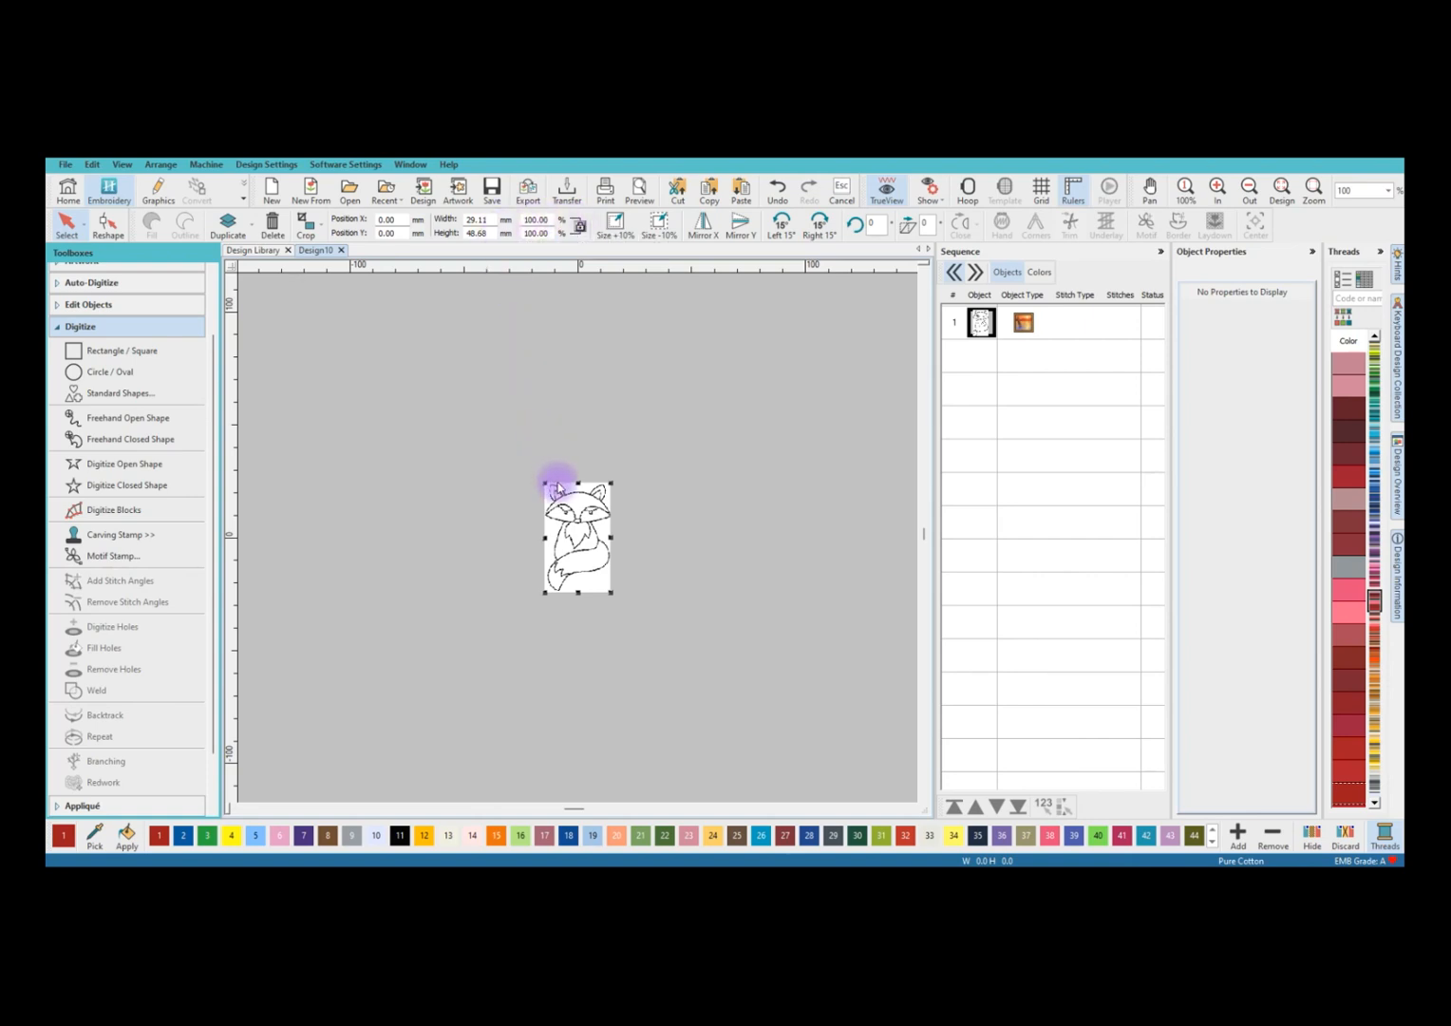
click(581, 232)
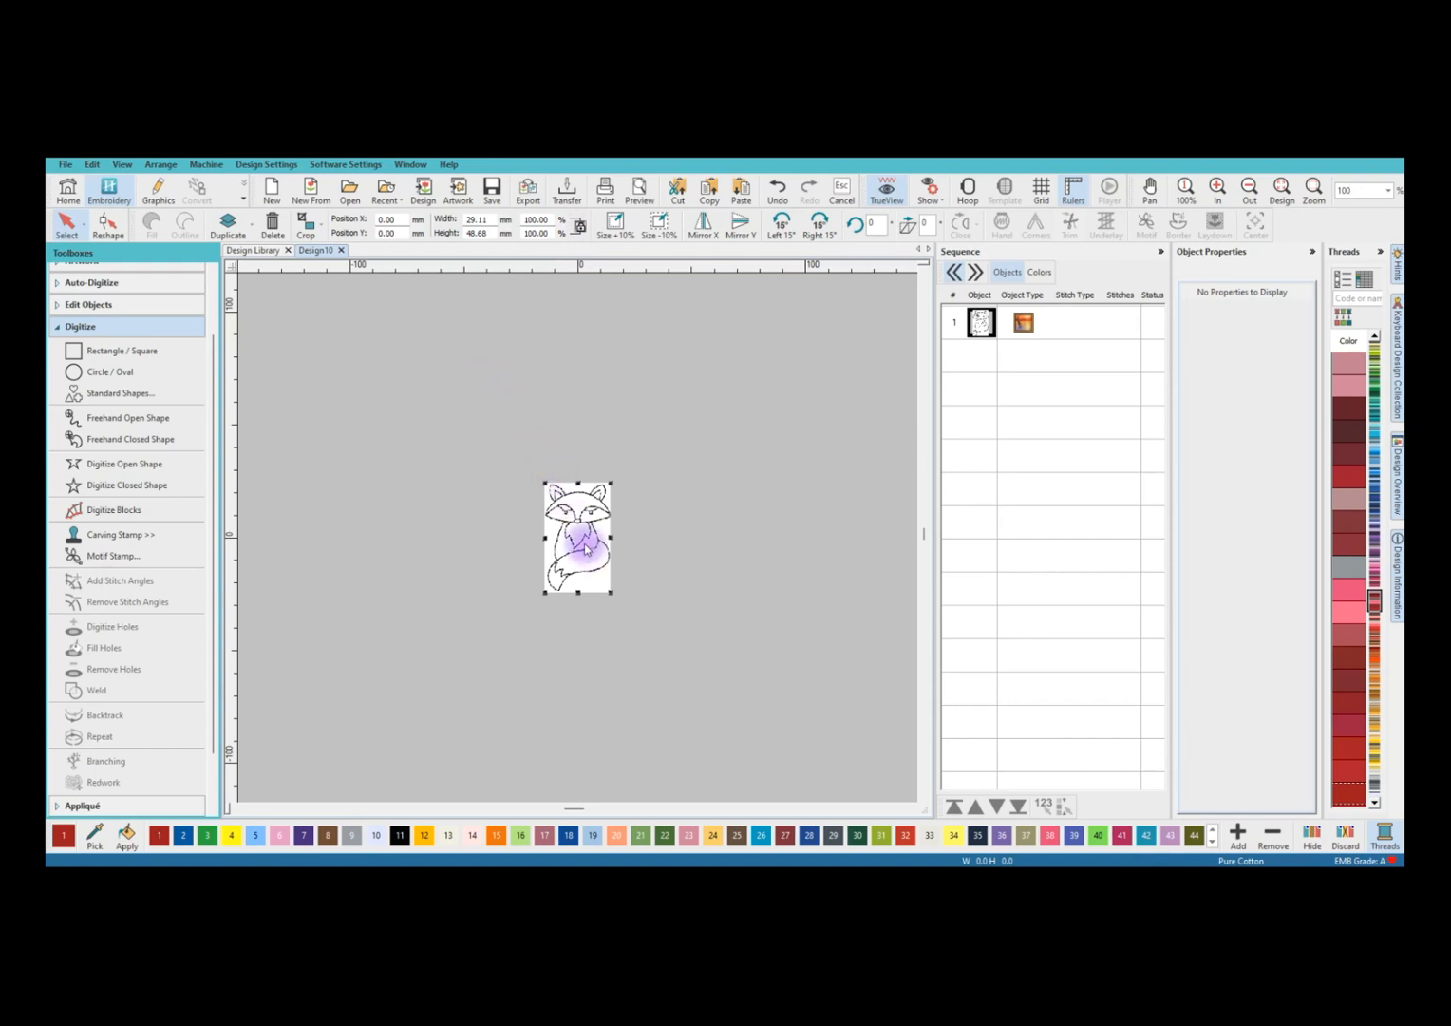
Activate Digitize Open Shape and place a horizontal guide at about 10 mm, level with the tips of the fox's cheeks.
scroll(580, 544, up, 5)
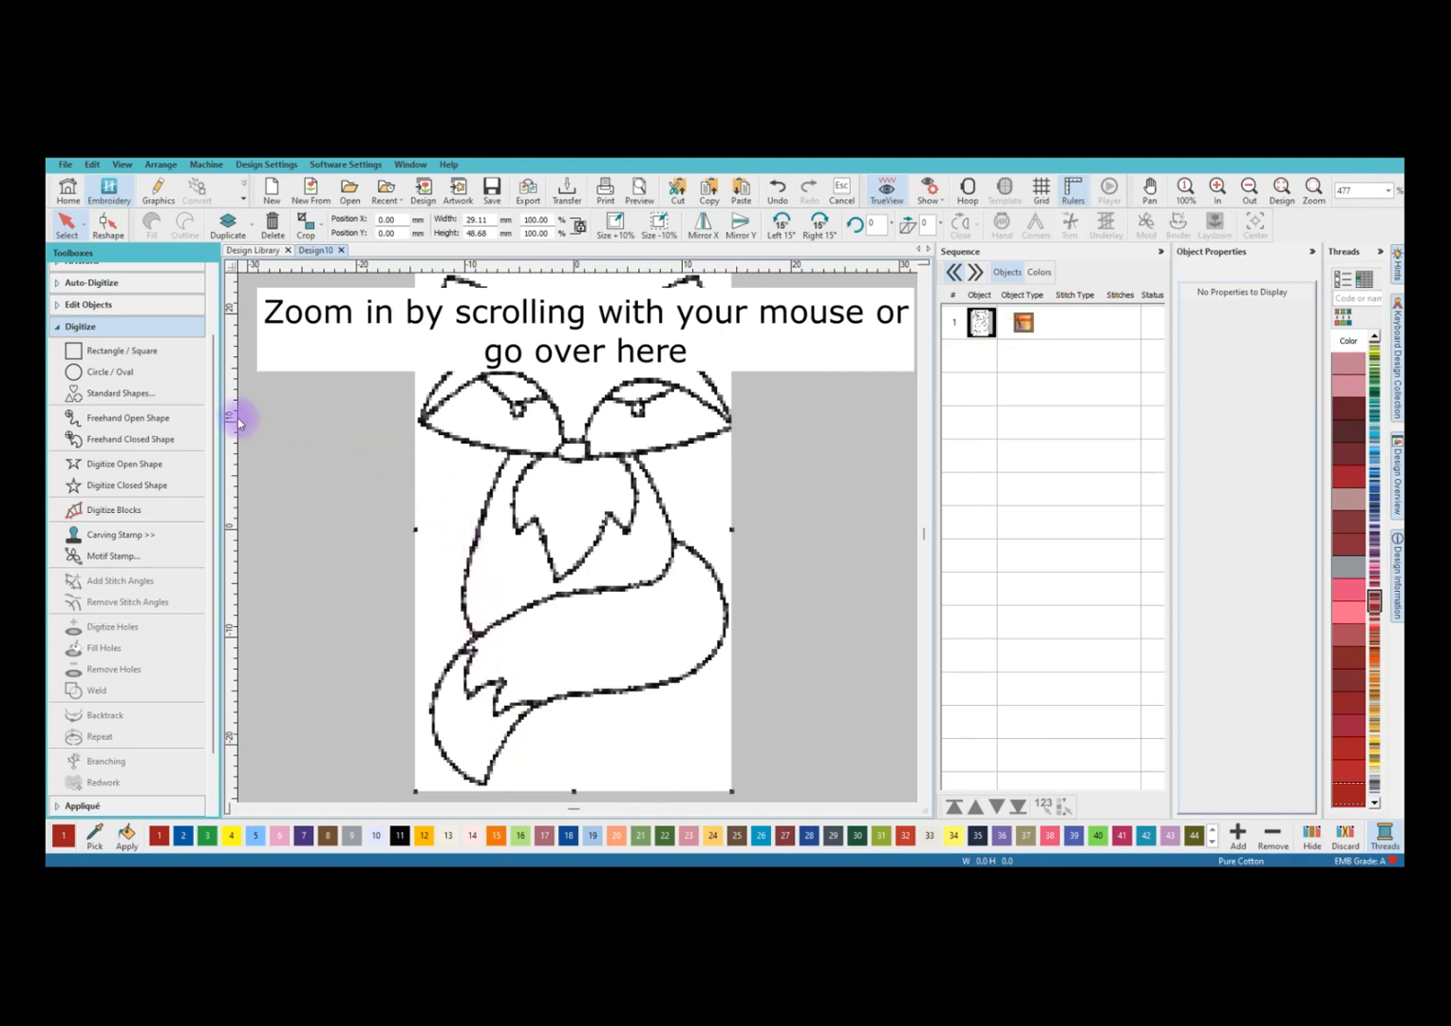
click(112, 466)
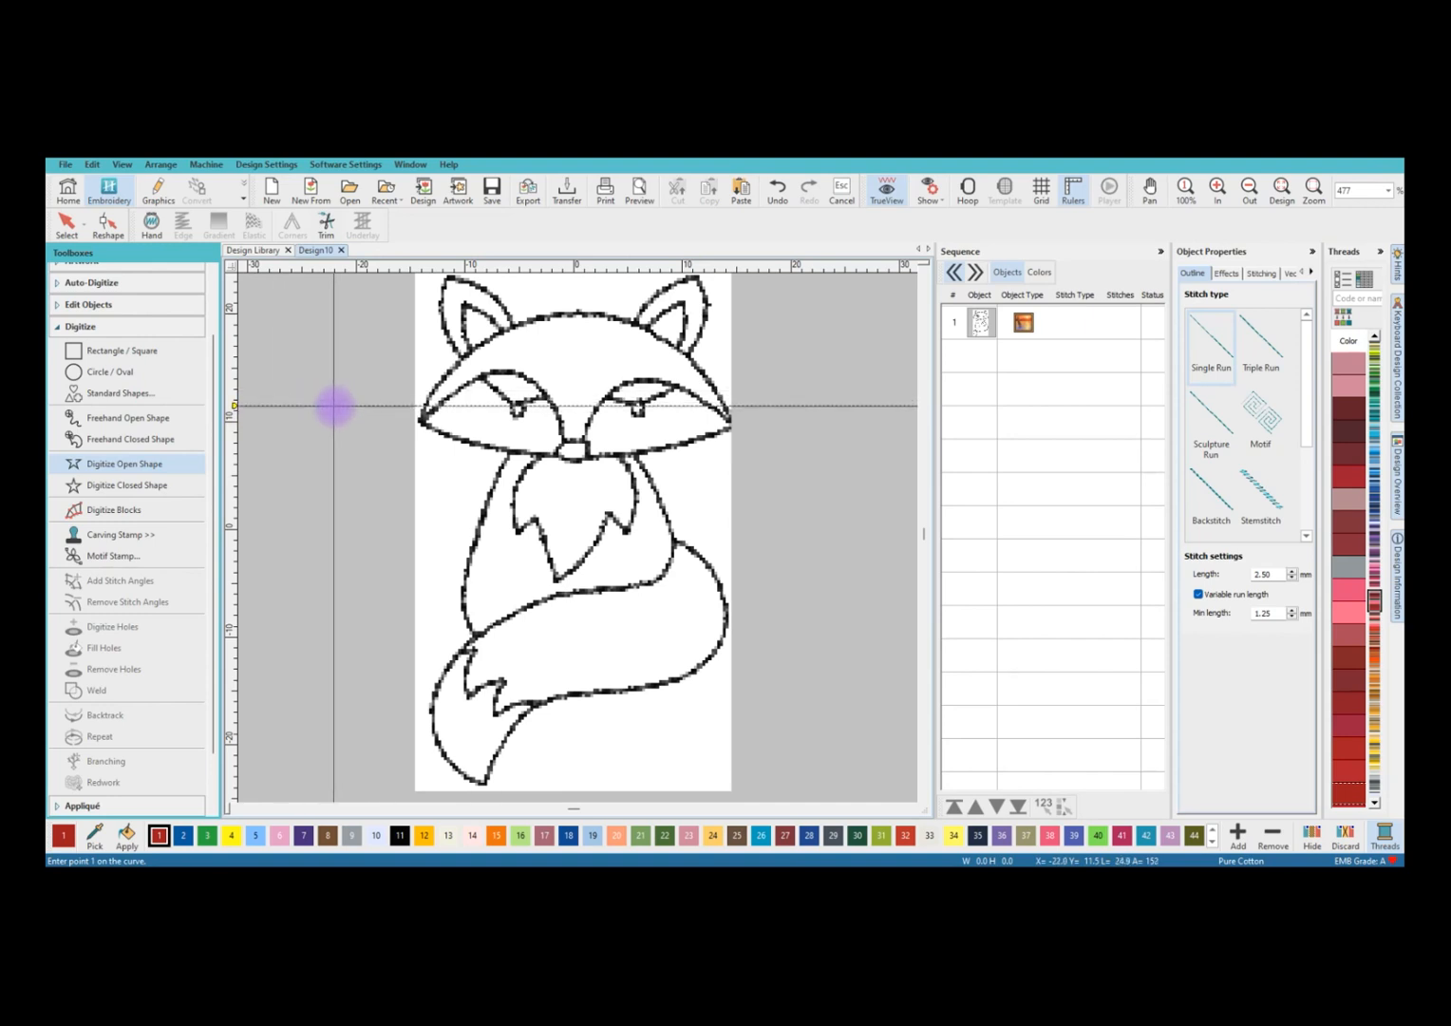
click(236, 408)
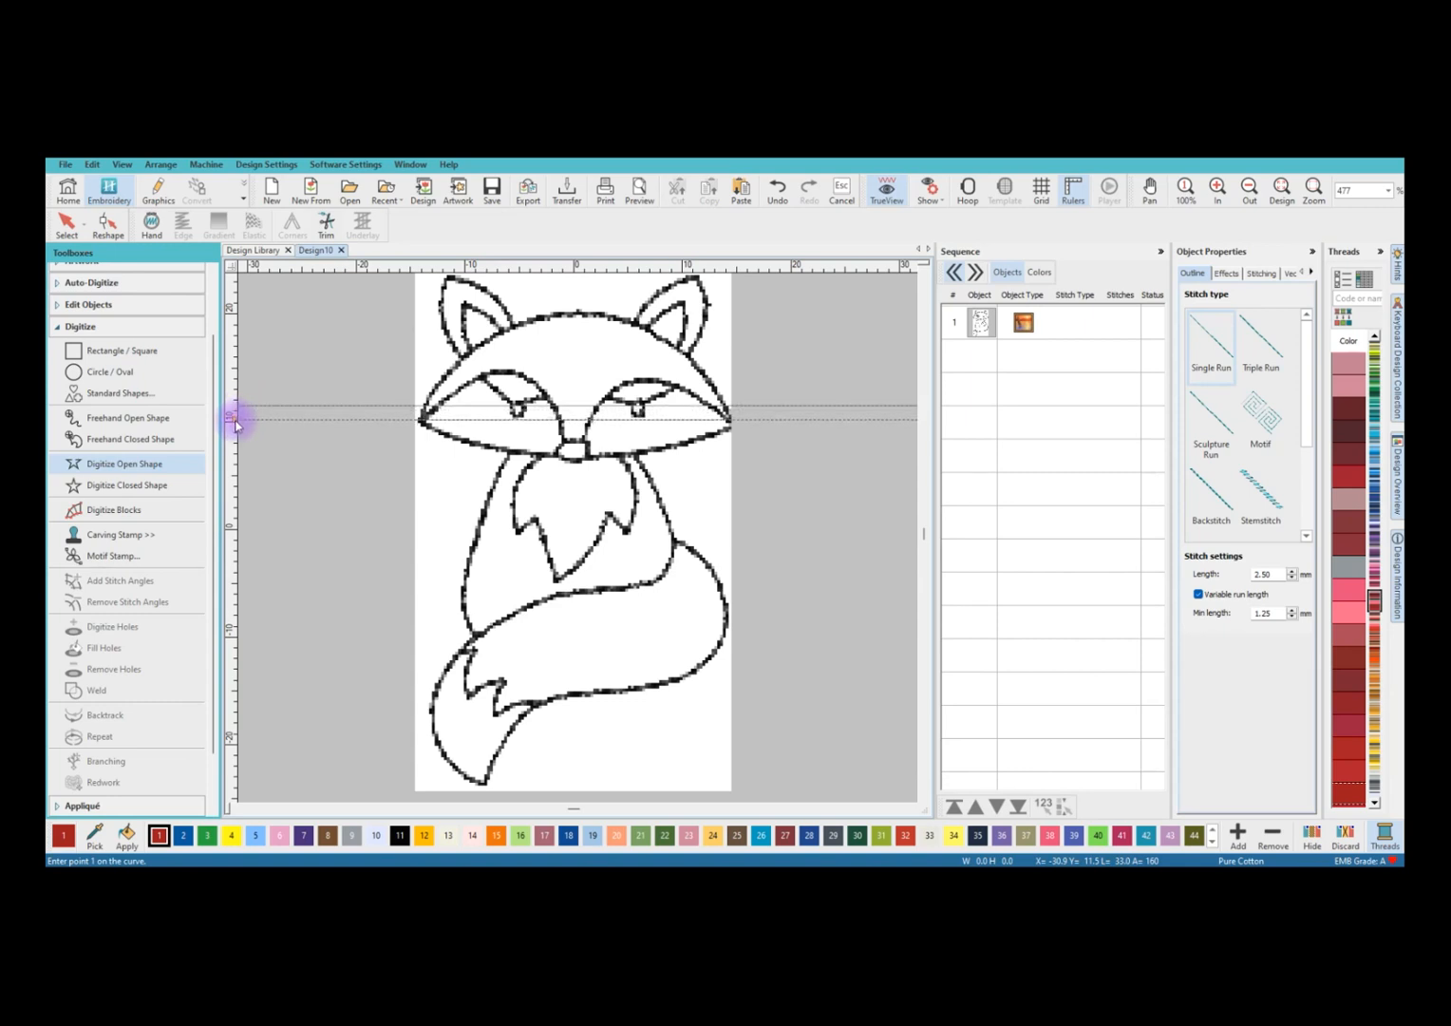
drag(236, 419, 236, 420)
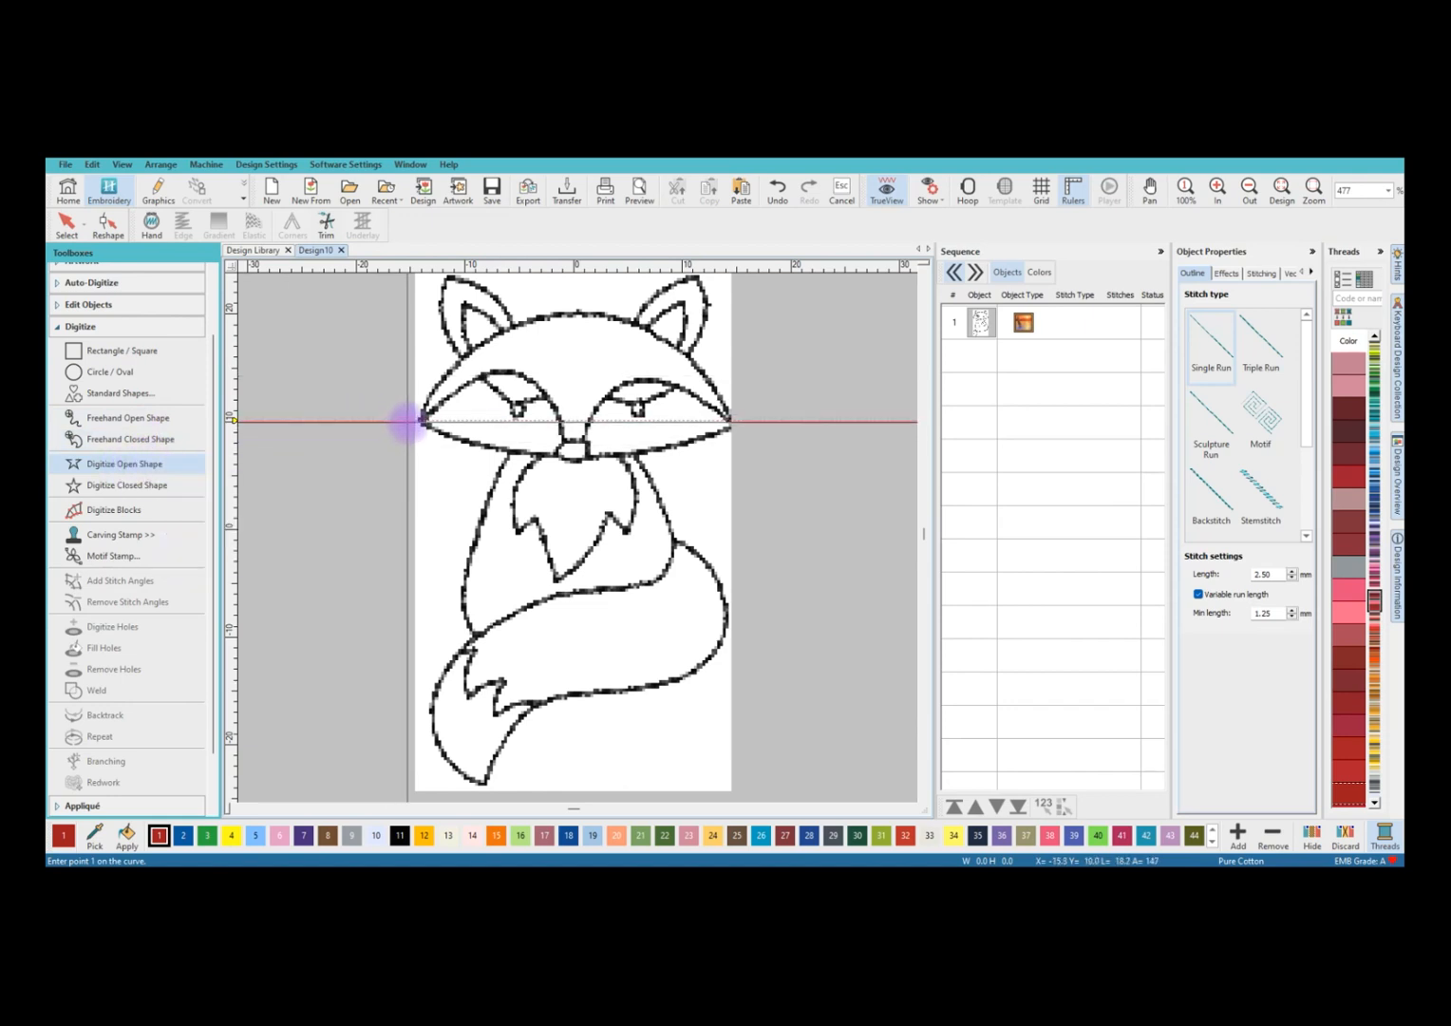
Digitize the fox's outline over the artwork as an open Single Run shape in thread colour 18.
click(571, 836)
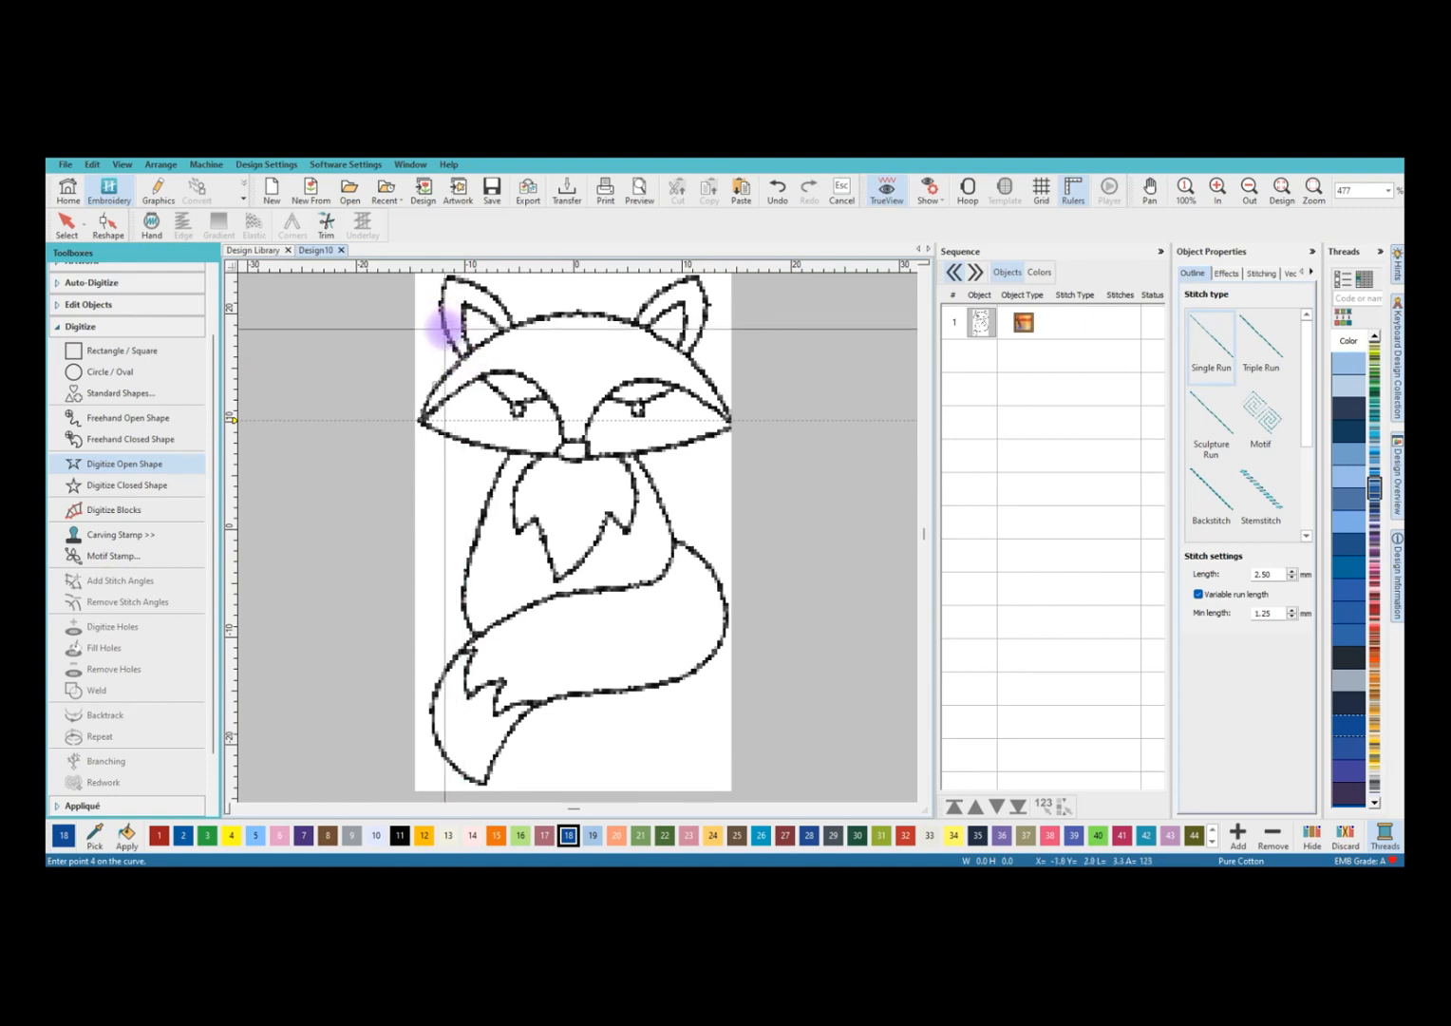
click(443, 303)
right_click(508, 413)
click(515, 395)
right_click(547, 408)
right_click(571, 426)
click(579, 443)
right_click(648, 432)
click(705, 442)
right_click(722, 414)
click(765, 395)
right_click(774, 427)
click(755, 474)
right_click(778, 498)
click(802, 540)
right_click(753, 563)
click(703, 574)
right_click(731, 620)
click(742, 662)
right_click(794, 721)
right_click(667, 667)
right_click(622, 683)
right_click(519, 700)
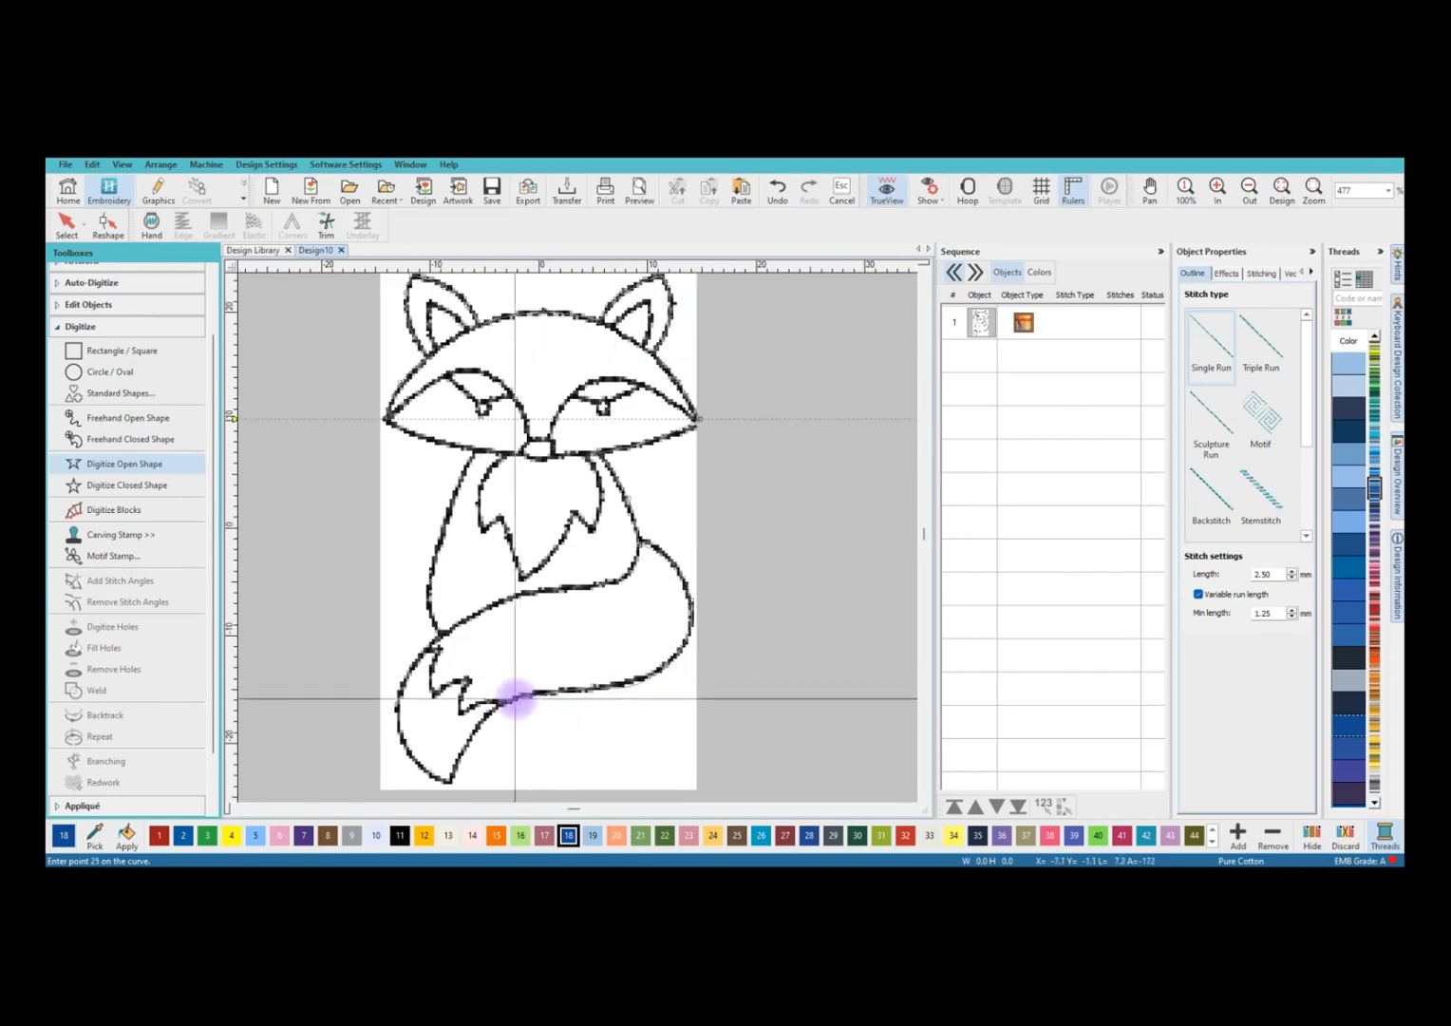
right_click(474, 732)
click(451, 782)
right_click(464, 626)
right_click(463, 570)
click(505, 517)
right_click(492, 481)
right_click(503, 421)
click(537, 332)
right_click(475, 316)
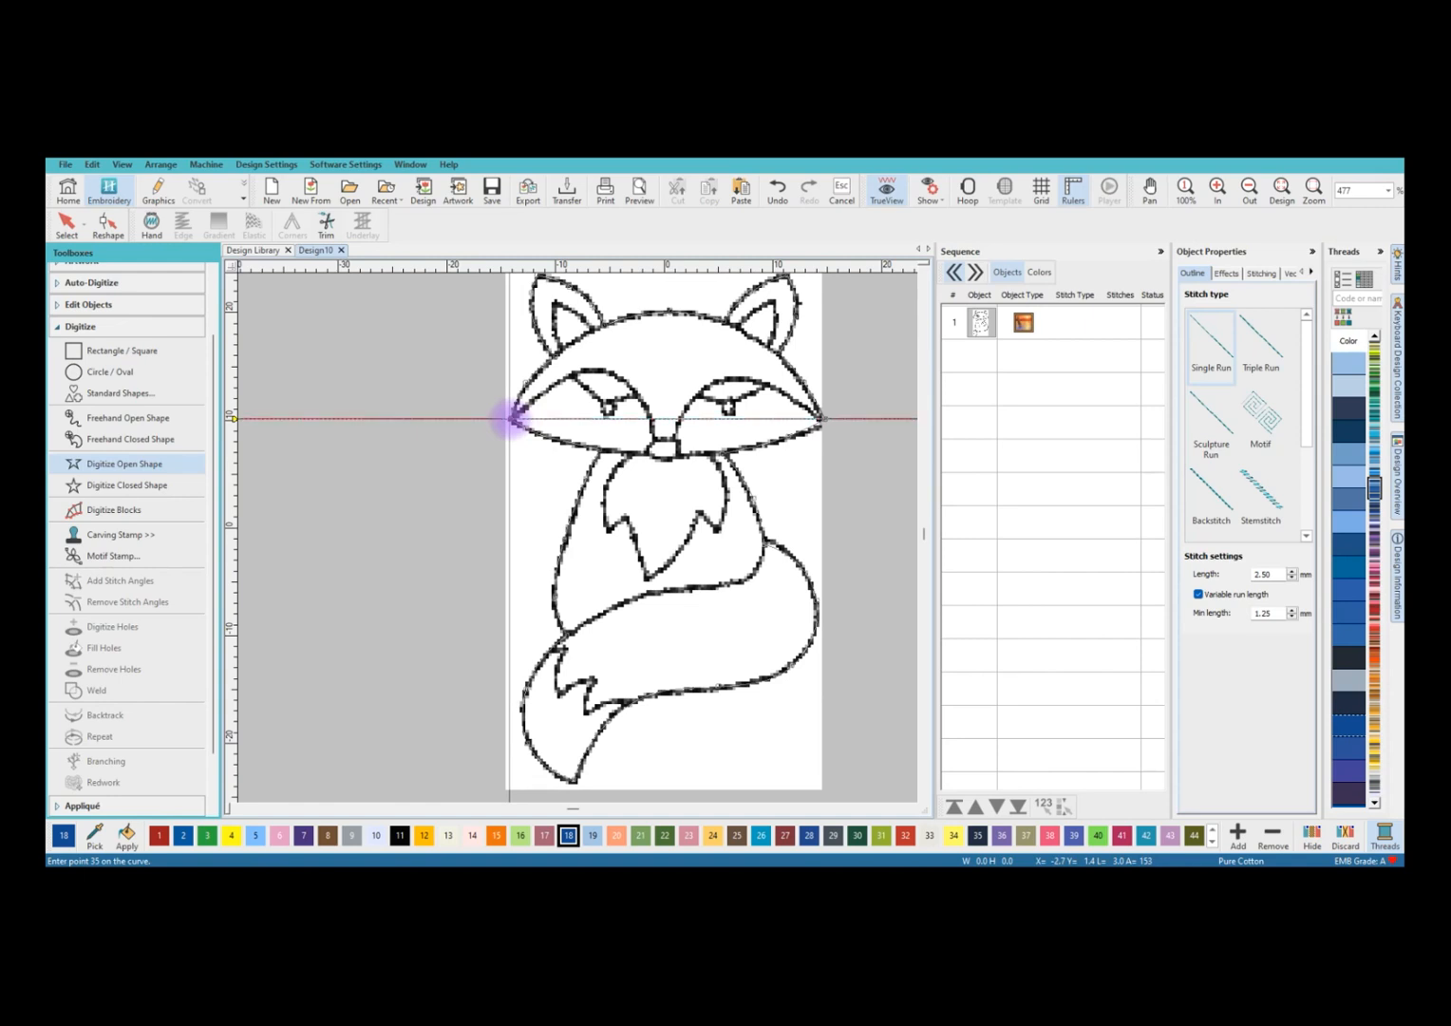
key(Return)
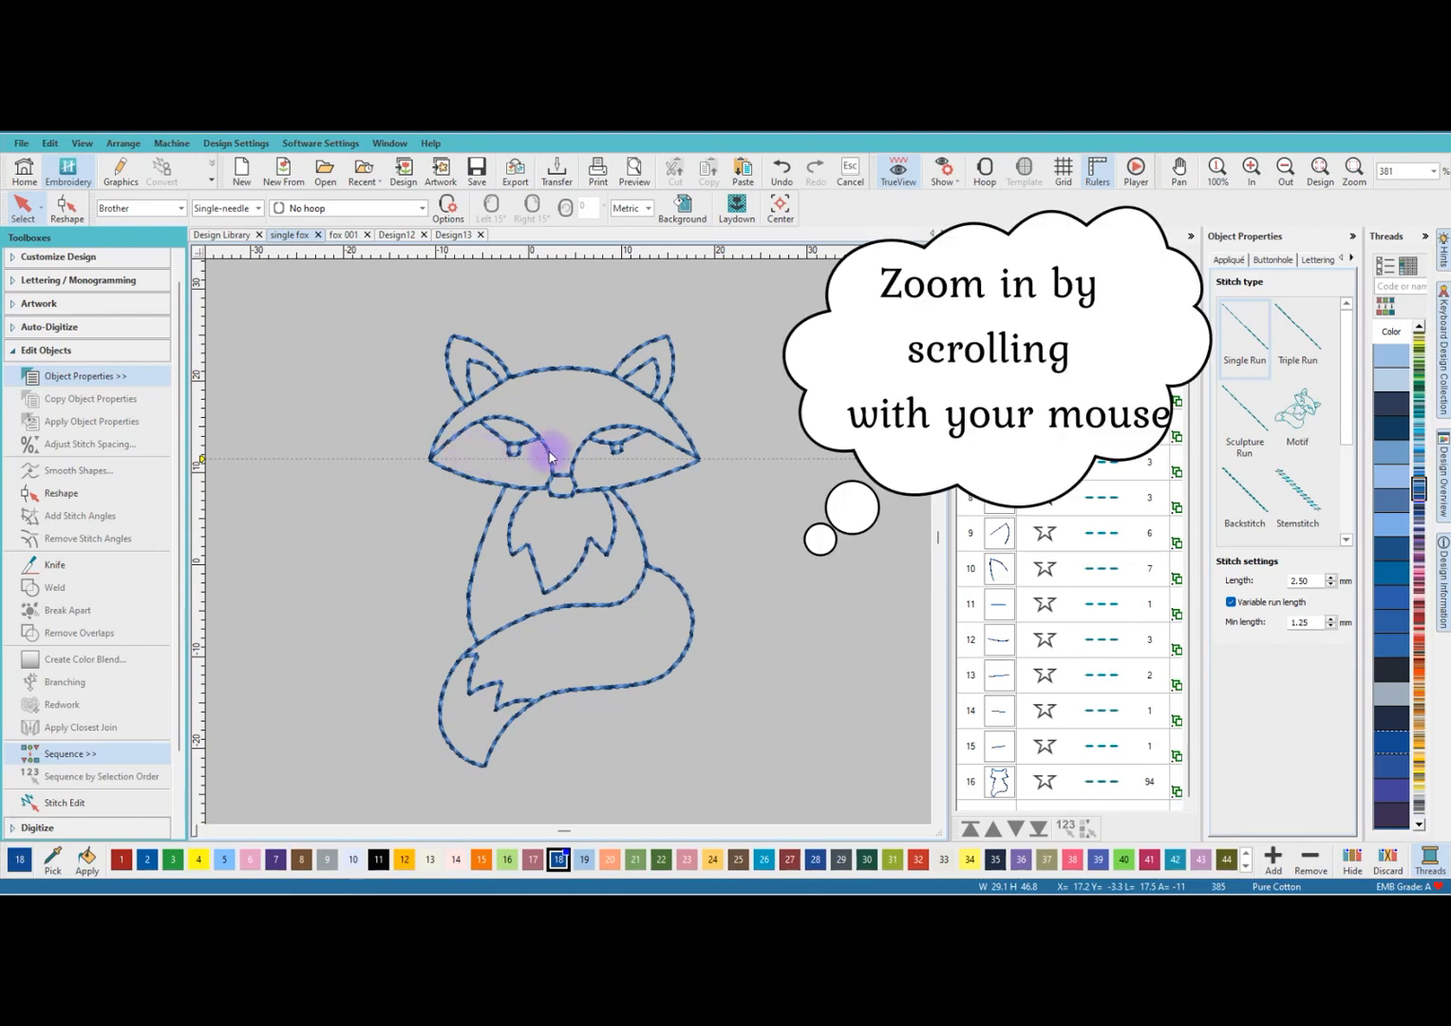
Select all the stitched line objects of the complete fox and group them.
scroll(549, 457, up, 4)
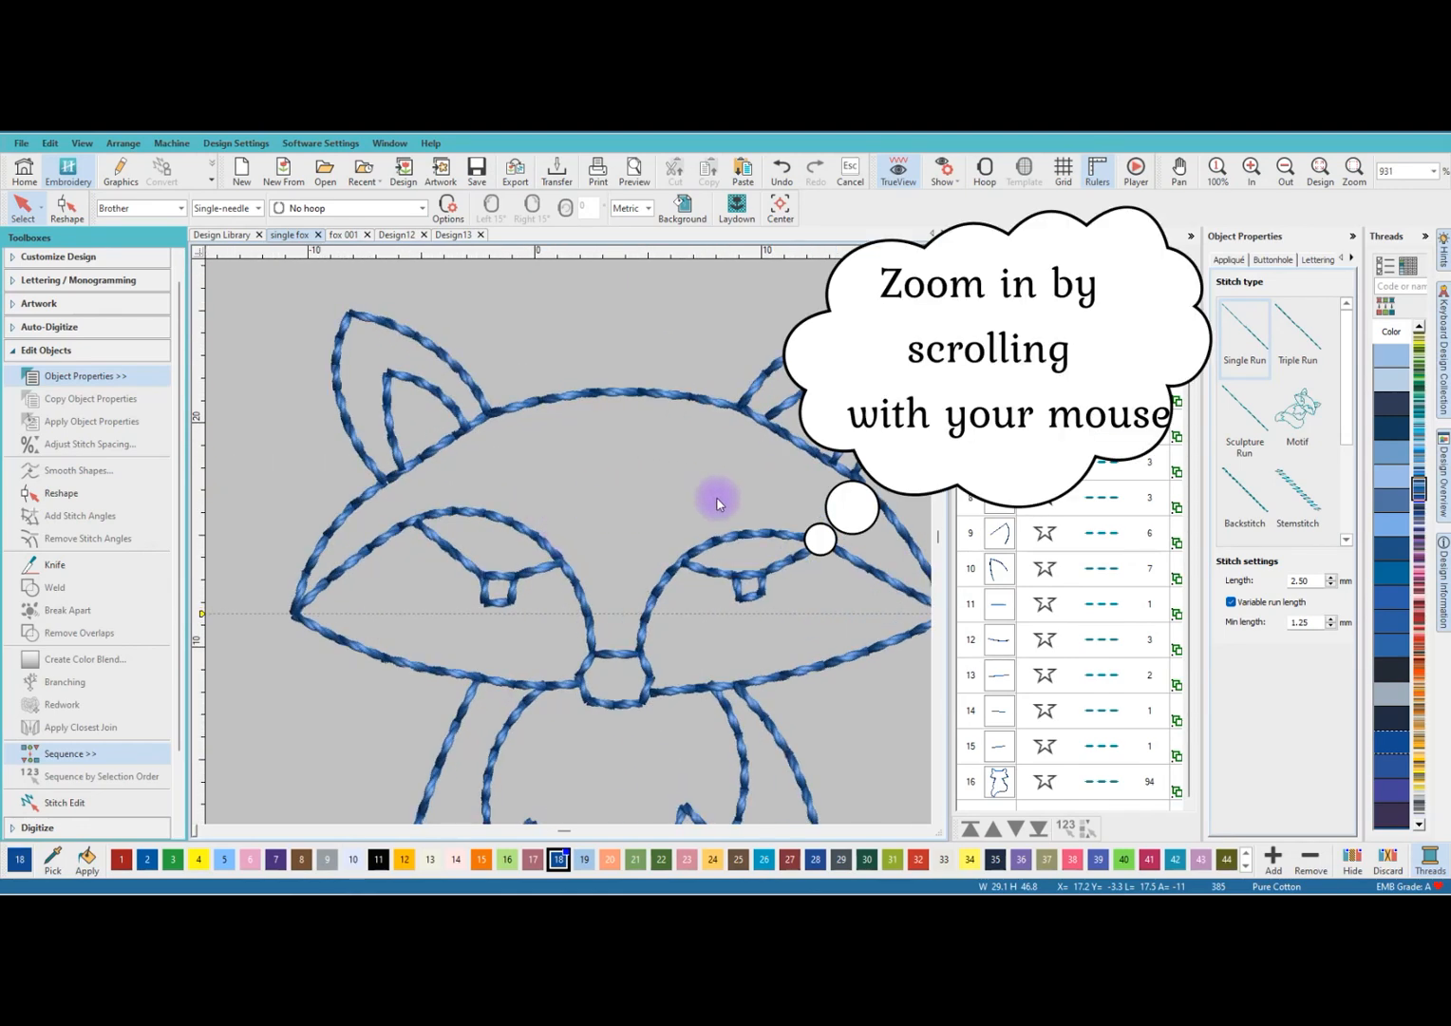
scroll(570, 547, down, 1)
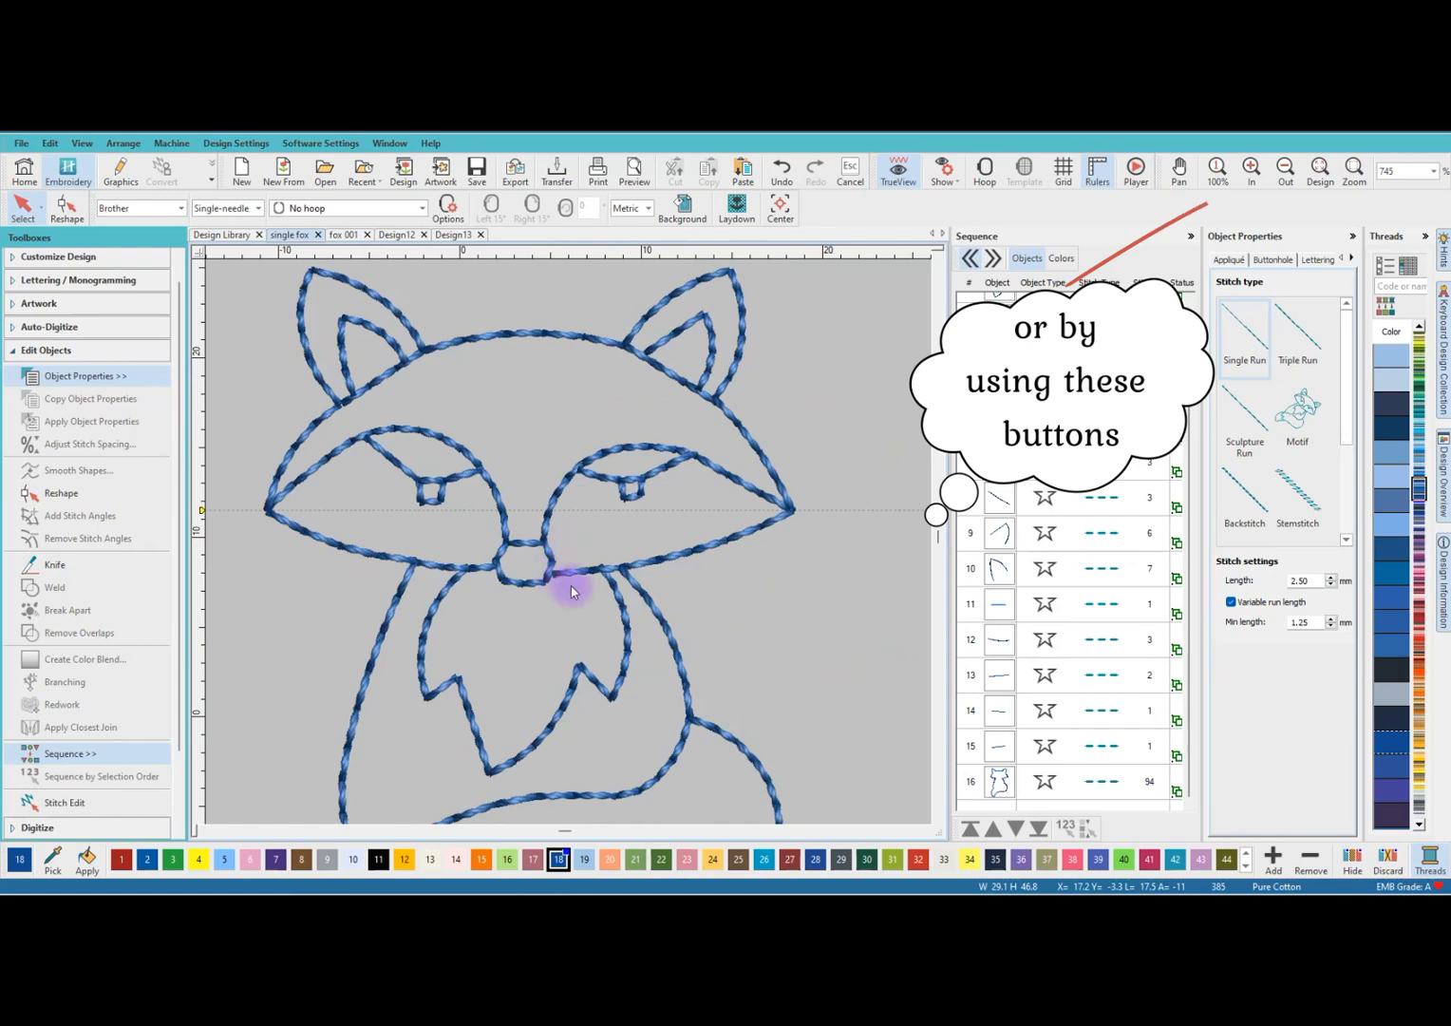
scroll(576, 607, down, 1)
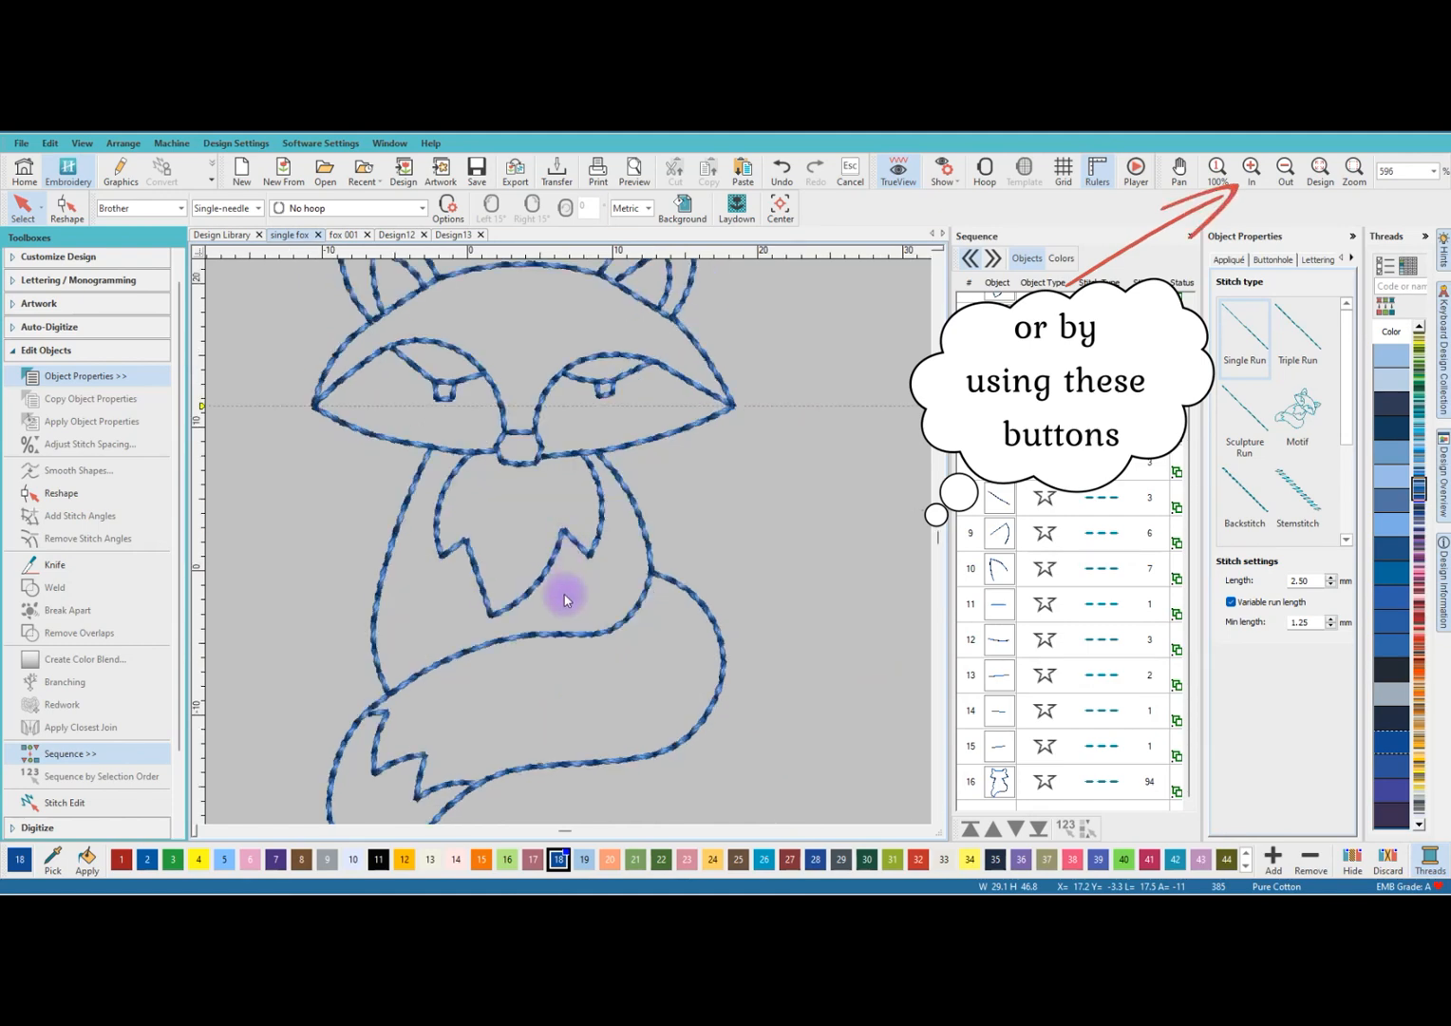
scroll(567, 546, down, 2)
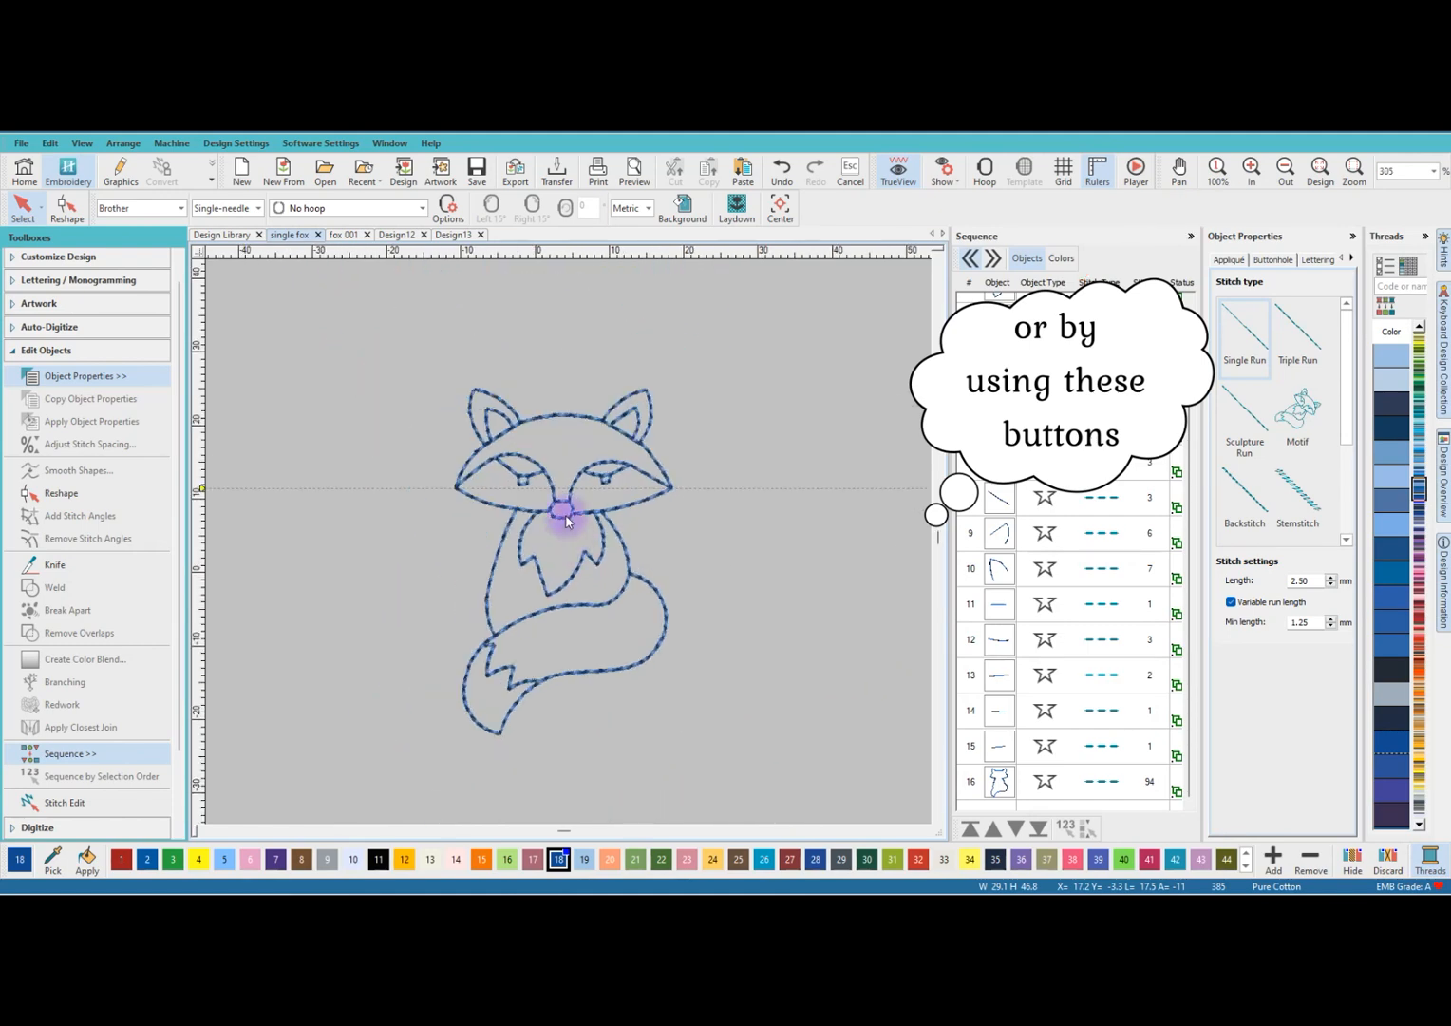
drag(362, 335, 742, 774)
right_click(617, 442)
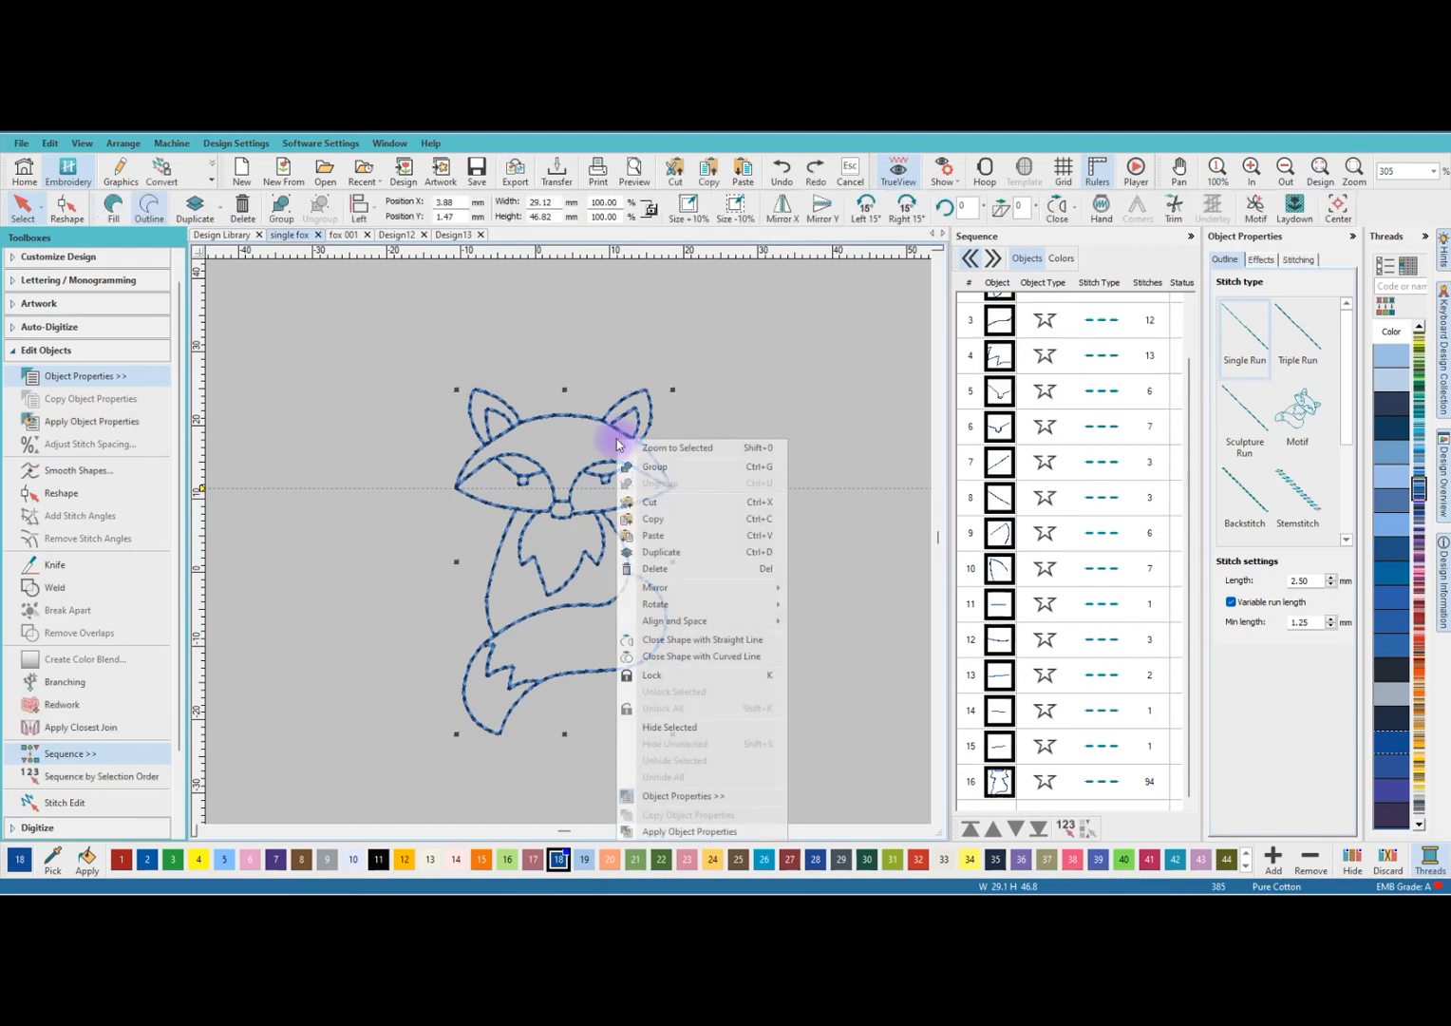
click(657, 467)
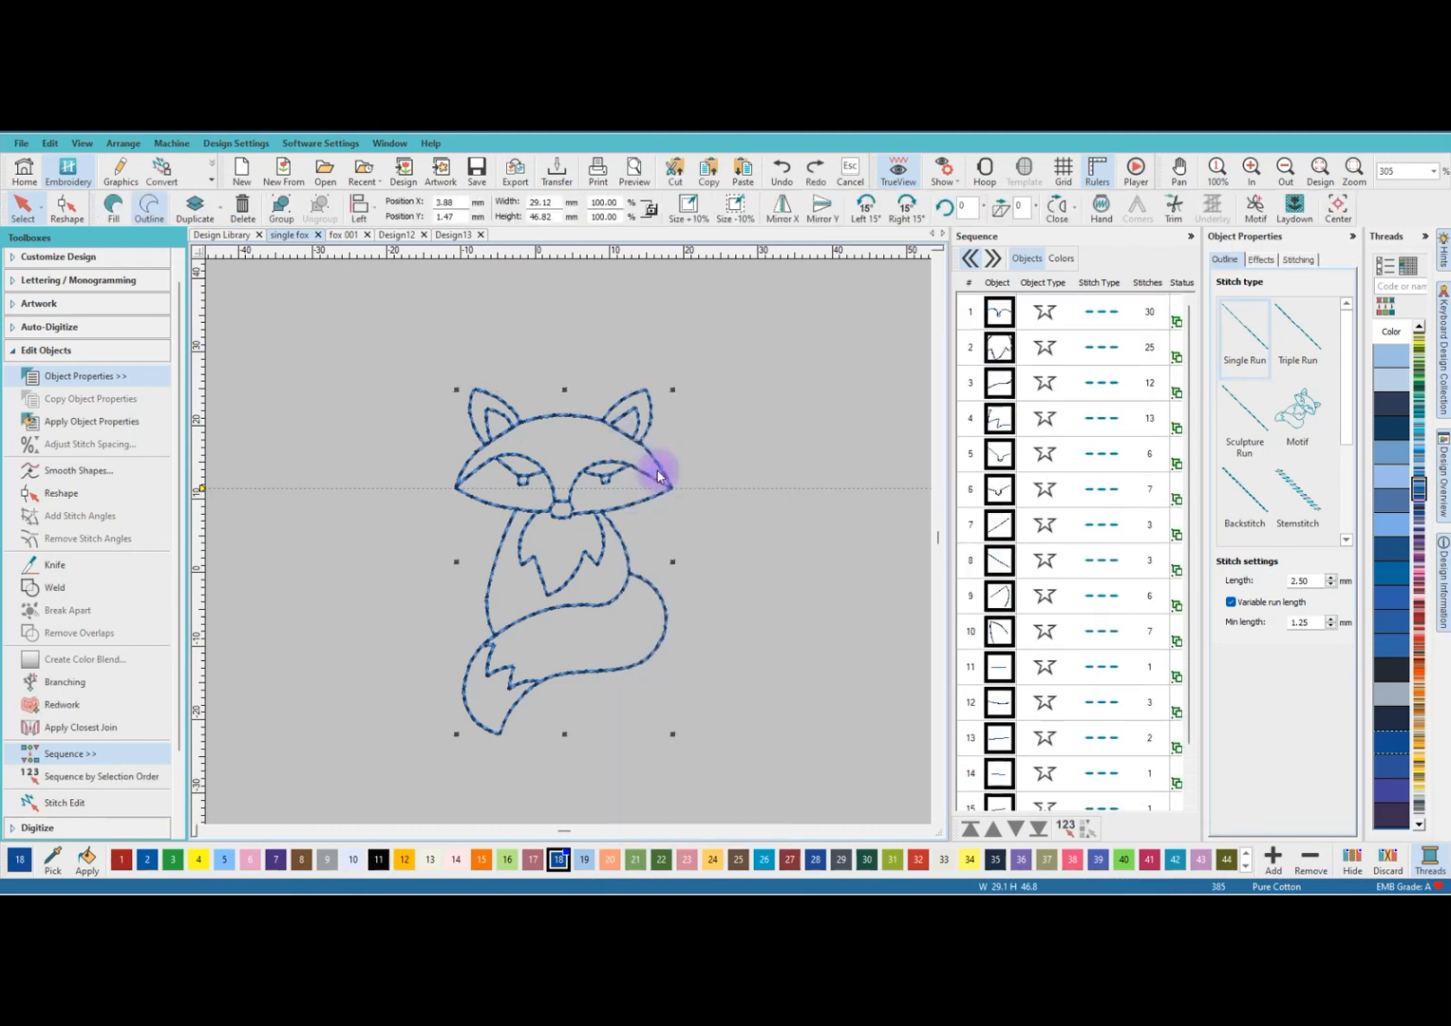
Move the grouped fox to about X 5.4 mm, Y 1.5 mm and deselect it.
click(787, 438)
drag(643, 448, 737, 417)
drag(647, 388, 528, 395)
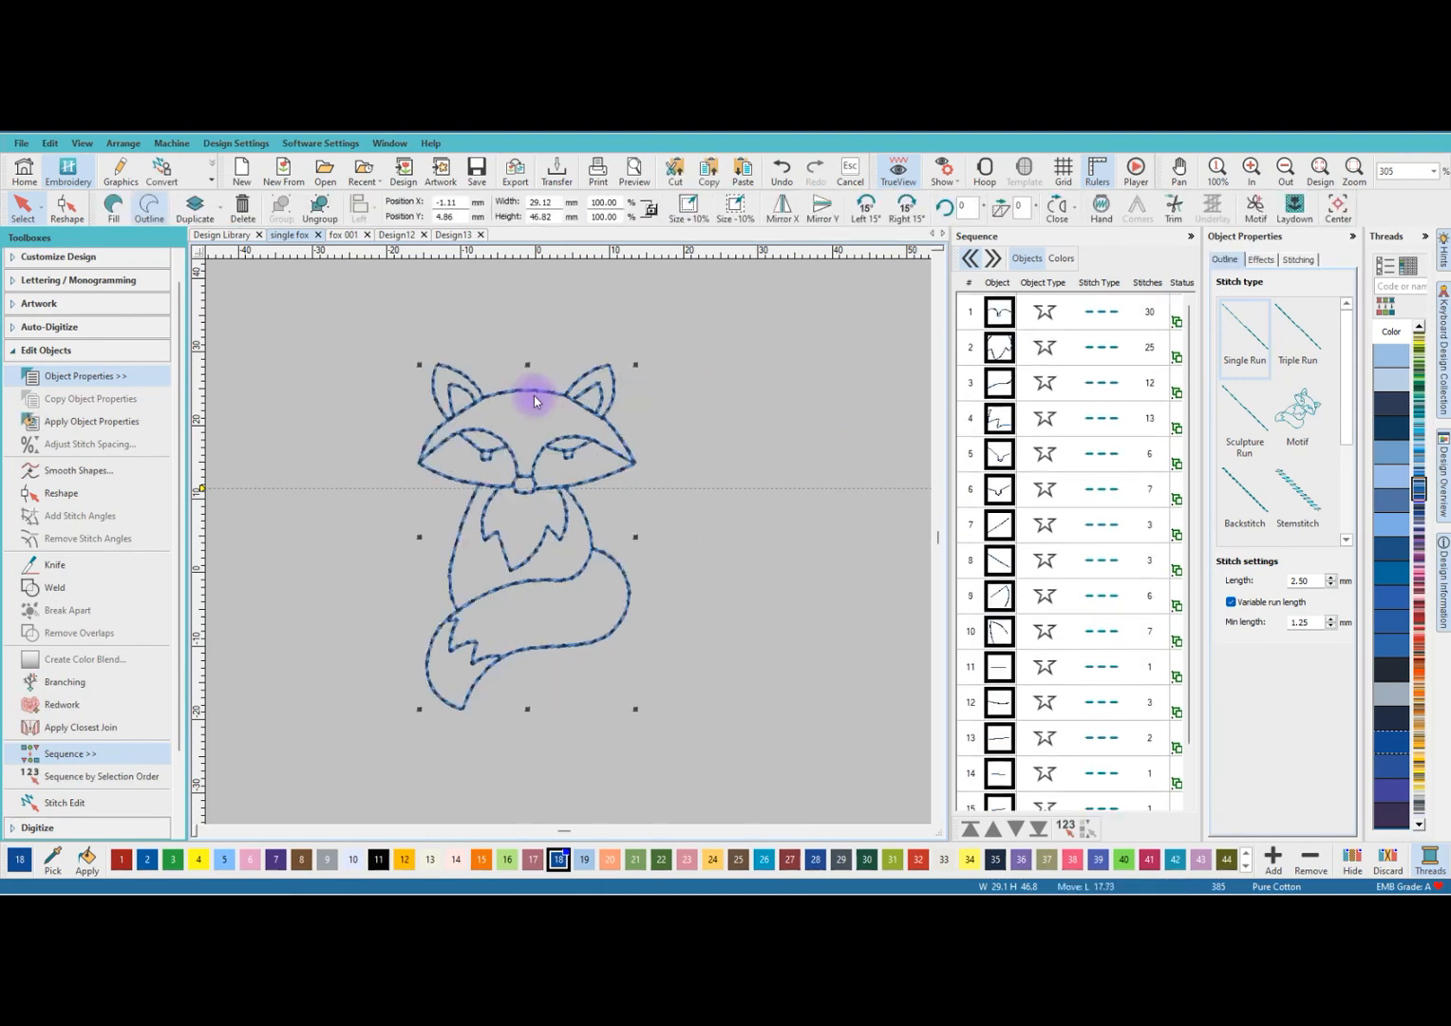
drag(618, 461, 674, 478)
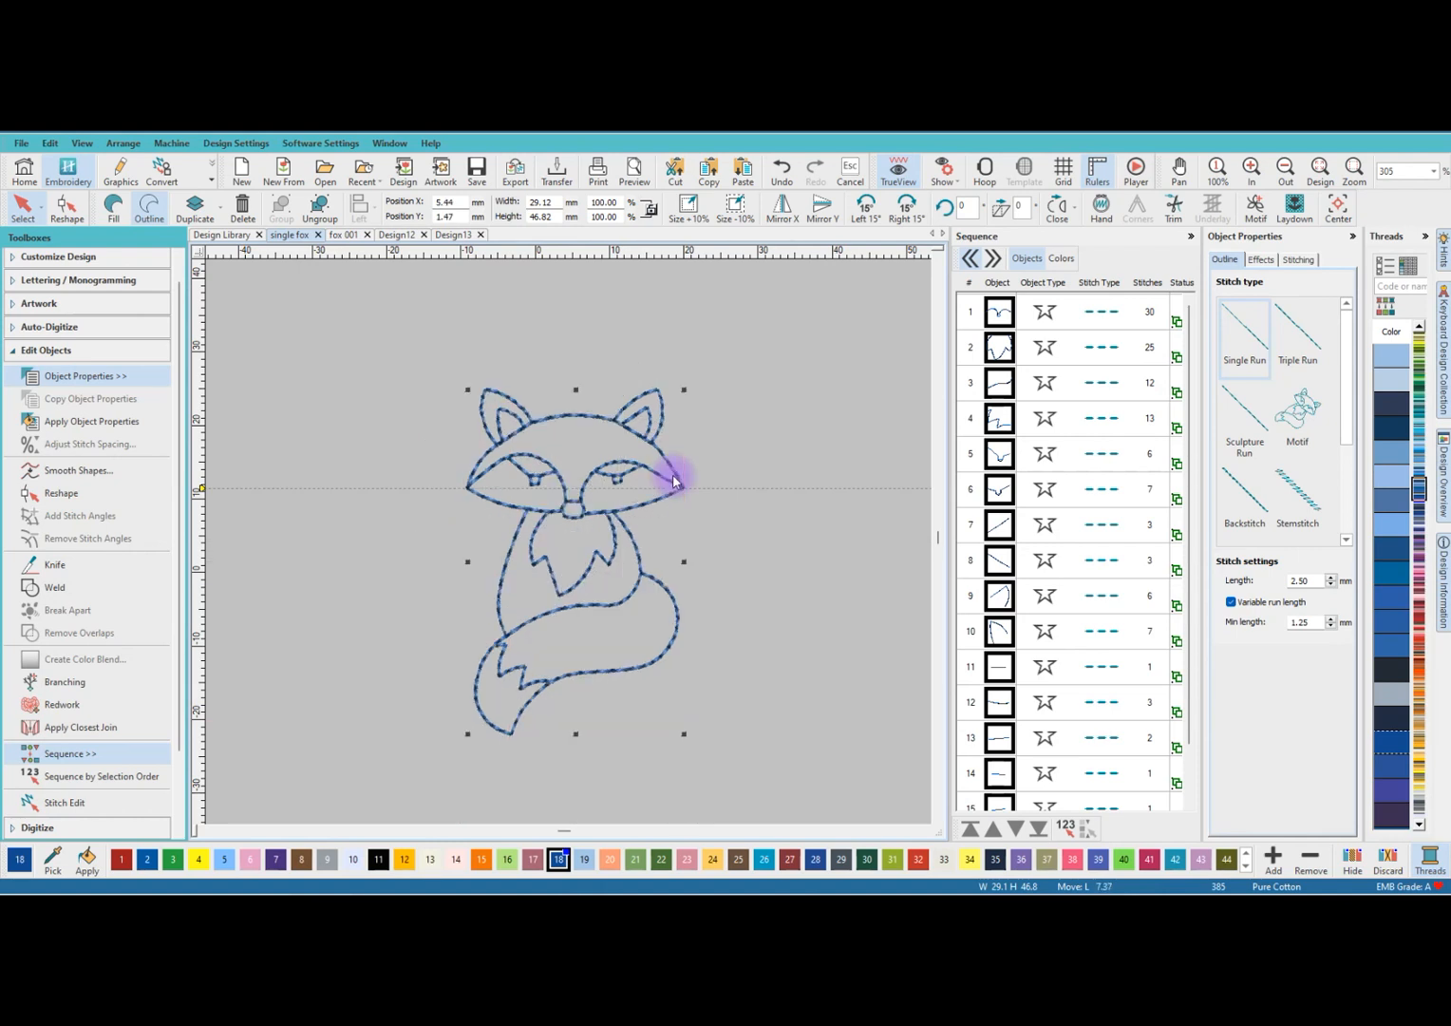
click(563, 424)
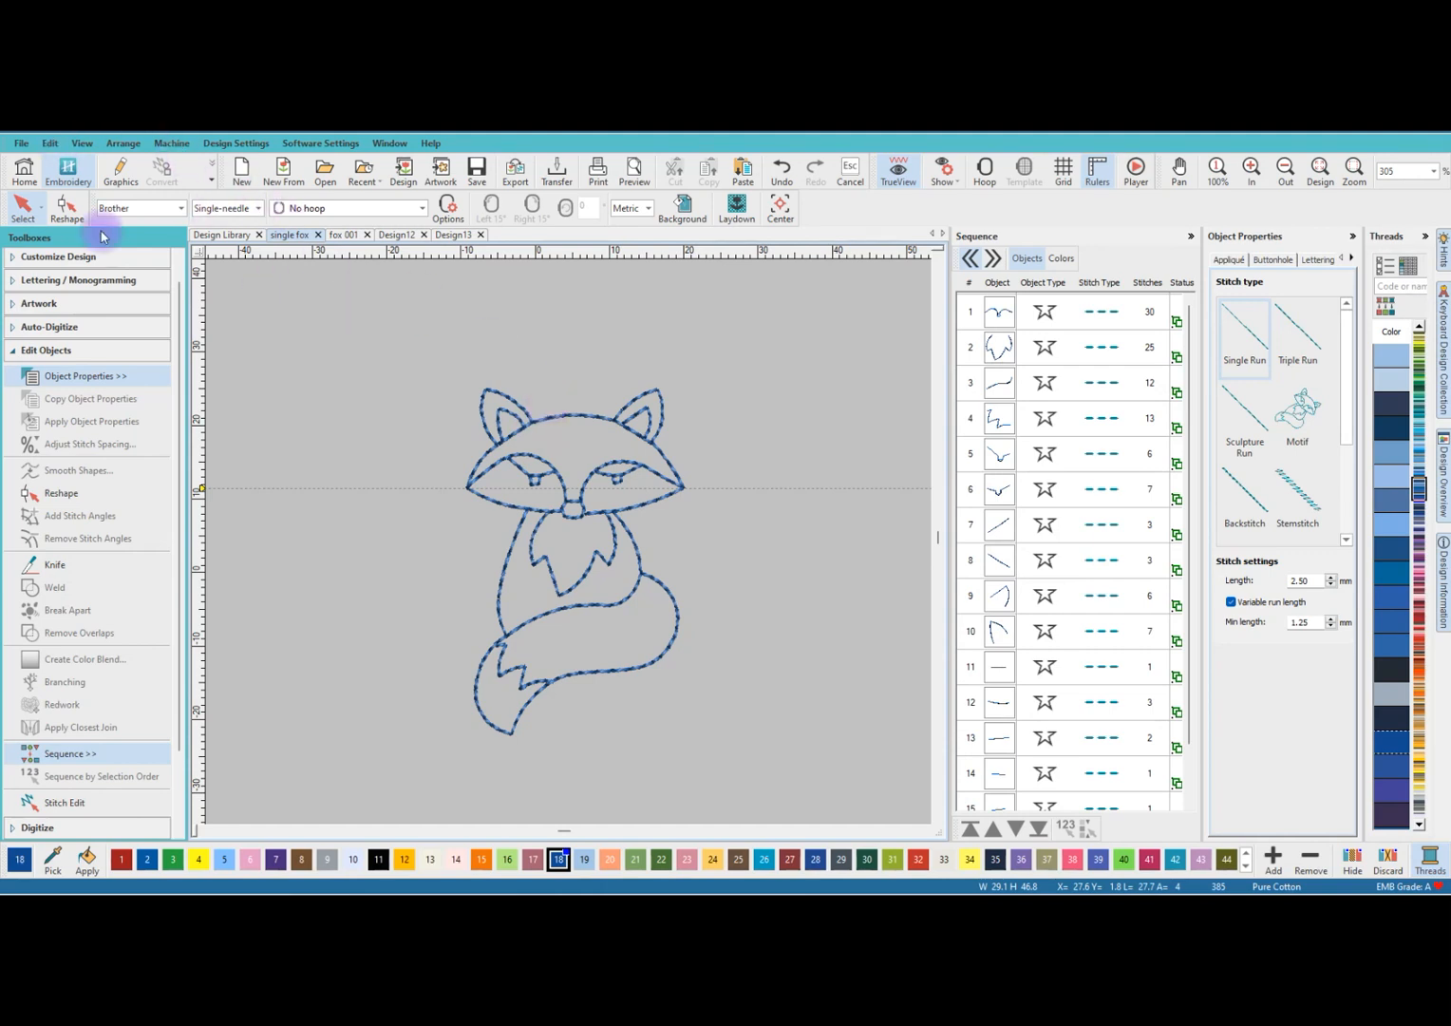
click(23, 145)
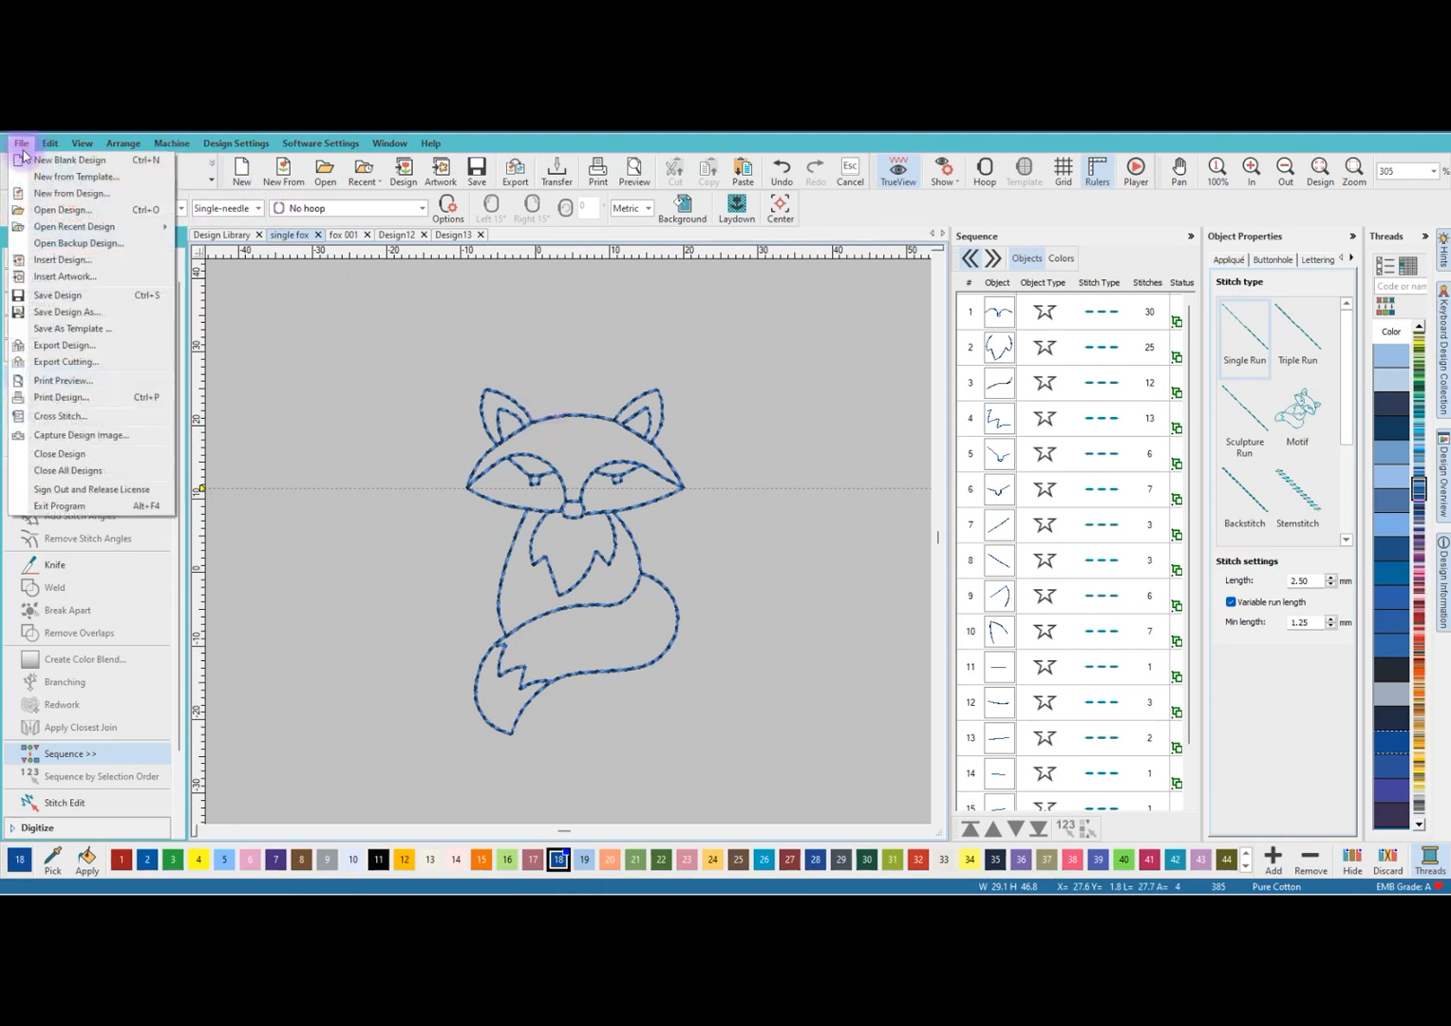
click(59, 313)
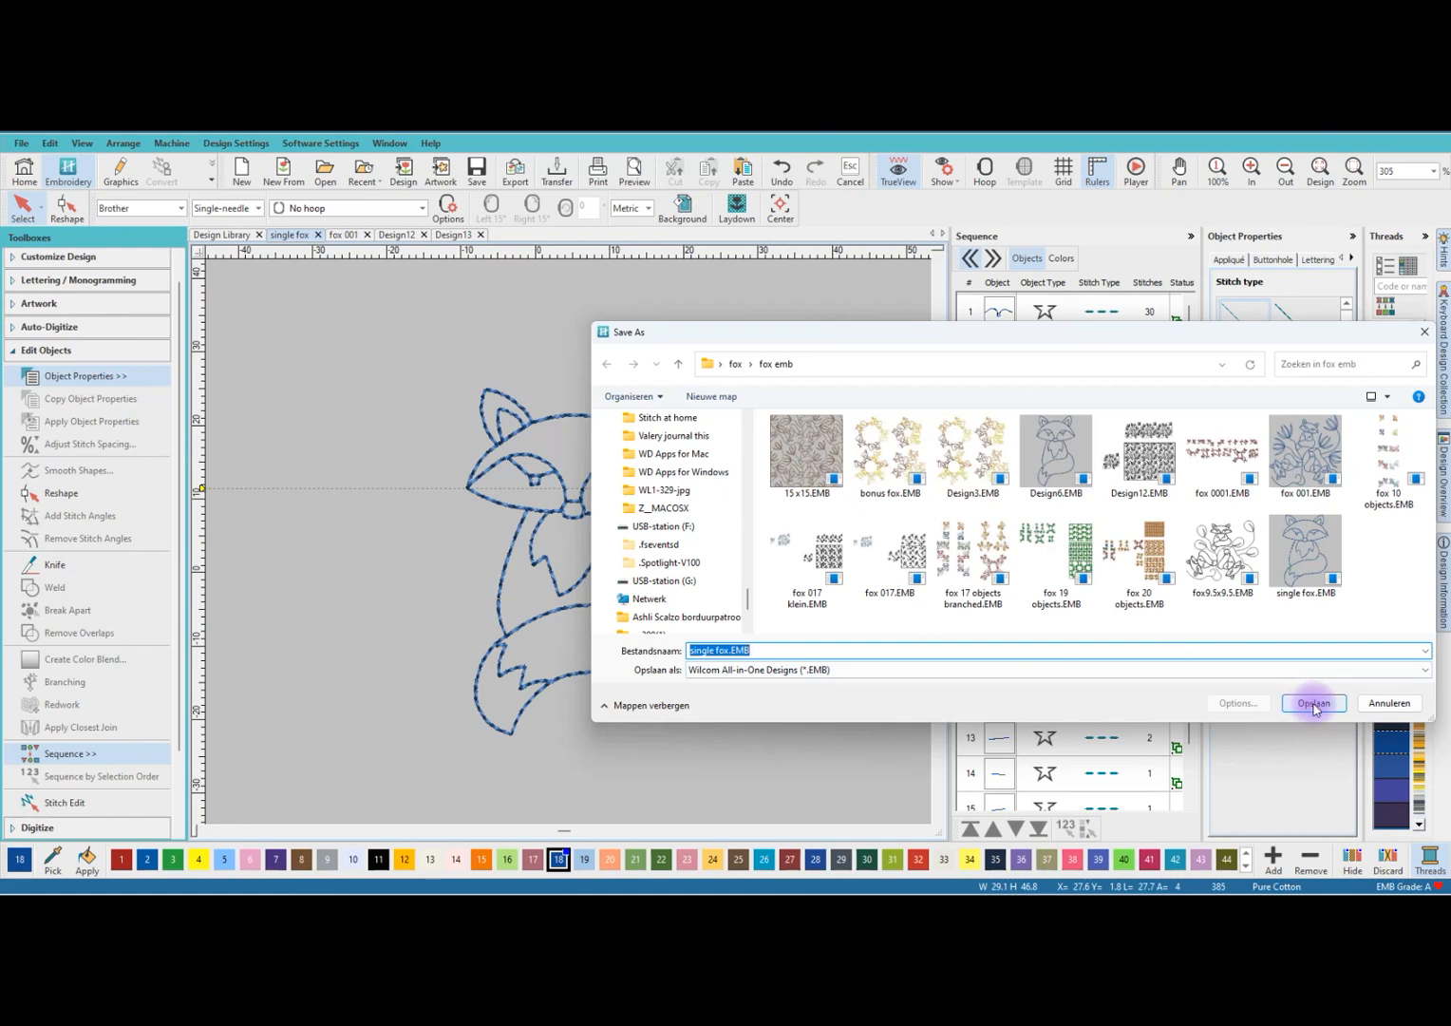
click(1390, 706)
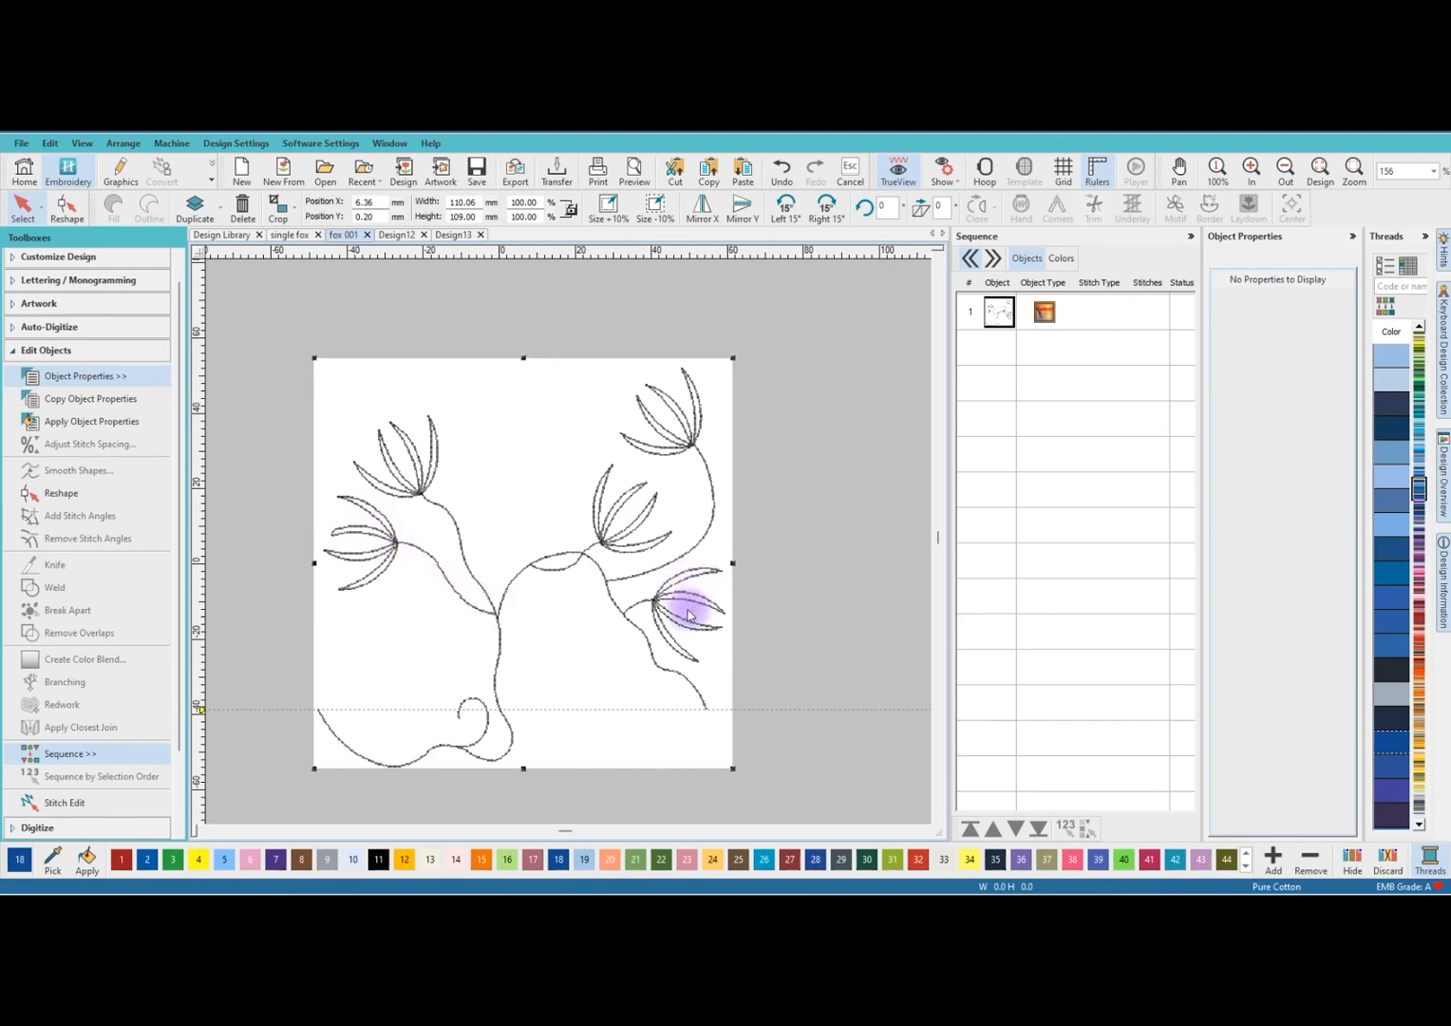
In the fox 001 design, start an open Single Run shape and trace the artwork's ground curve to the bend below the stem.
click(271, 602)
click(92, 466)
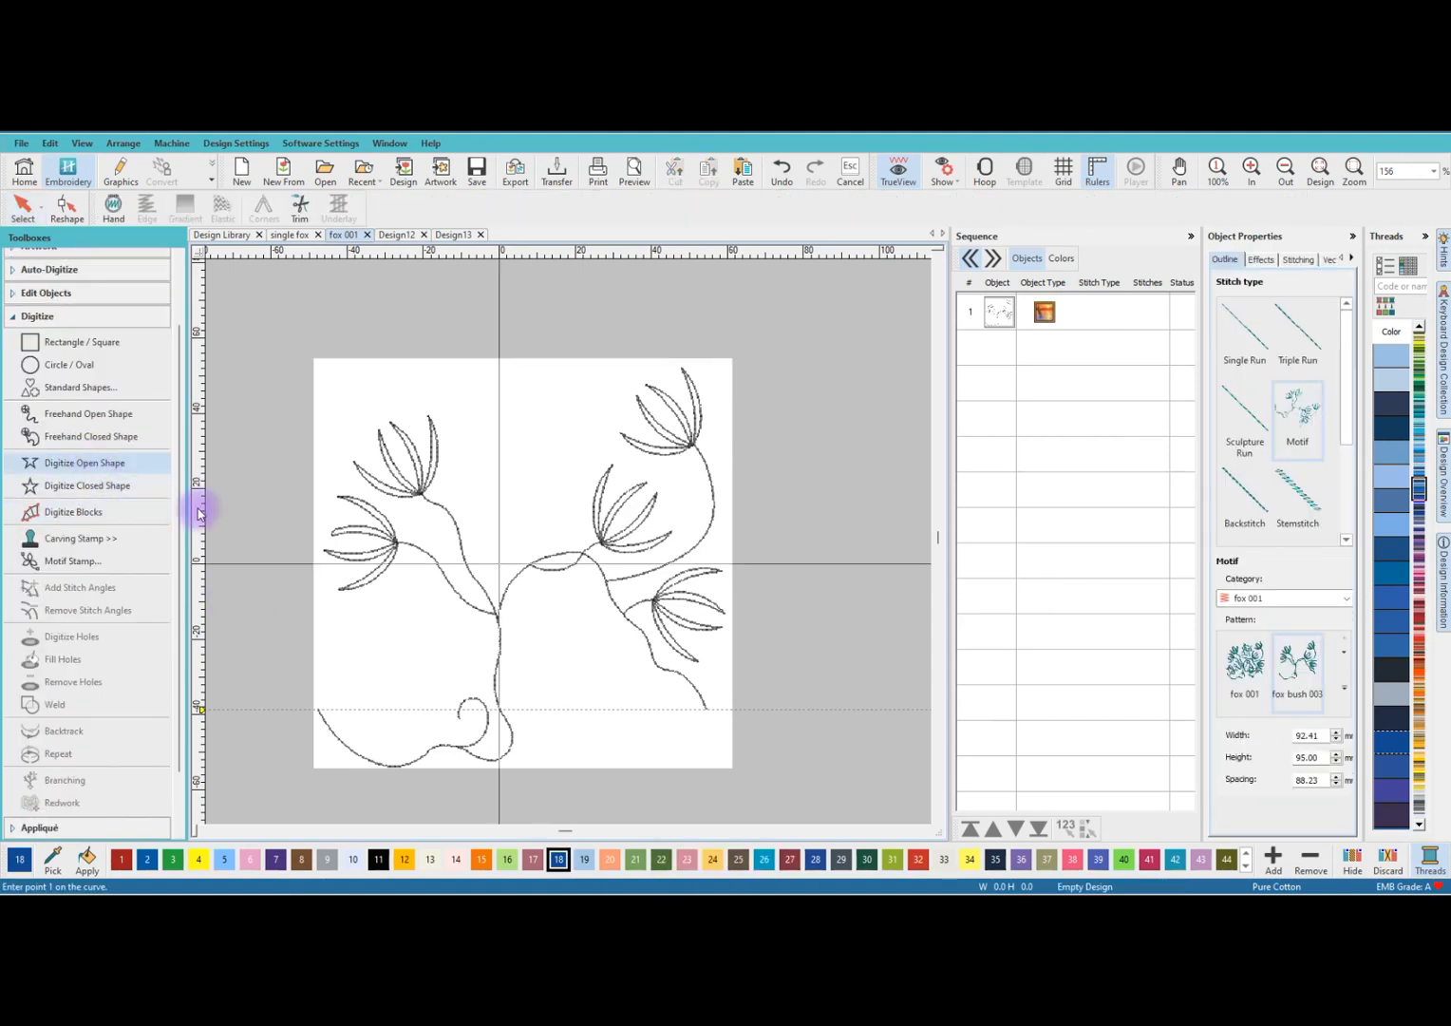
click(1263, 334)
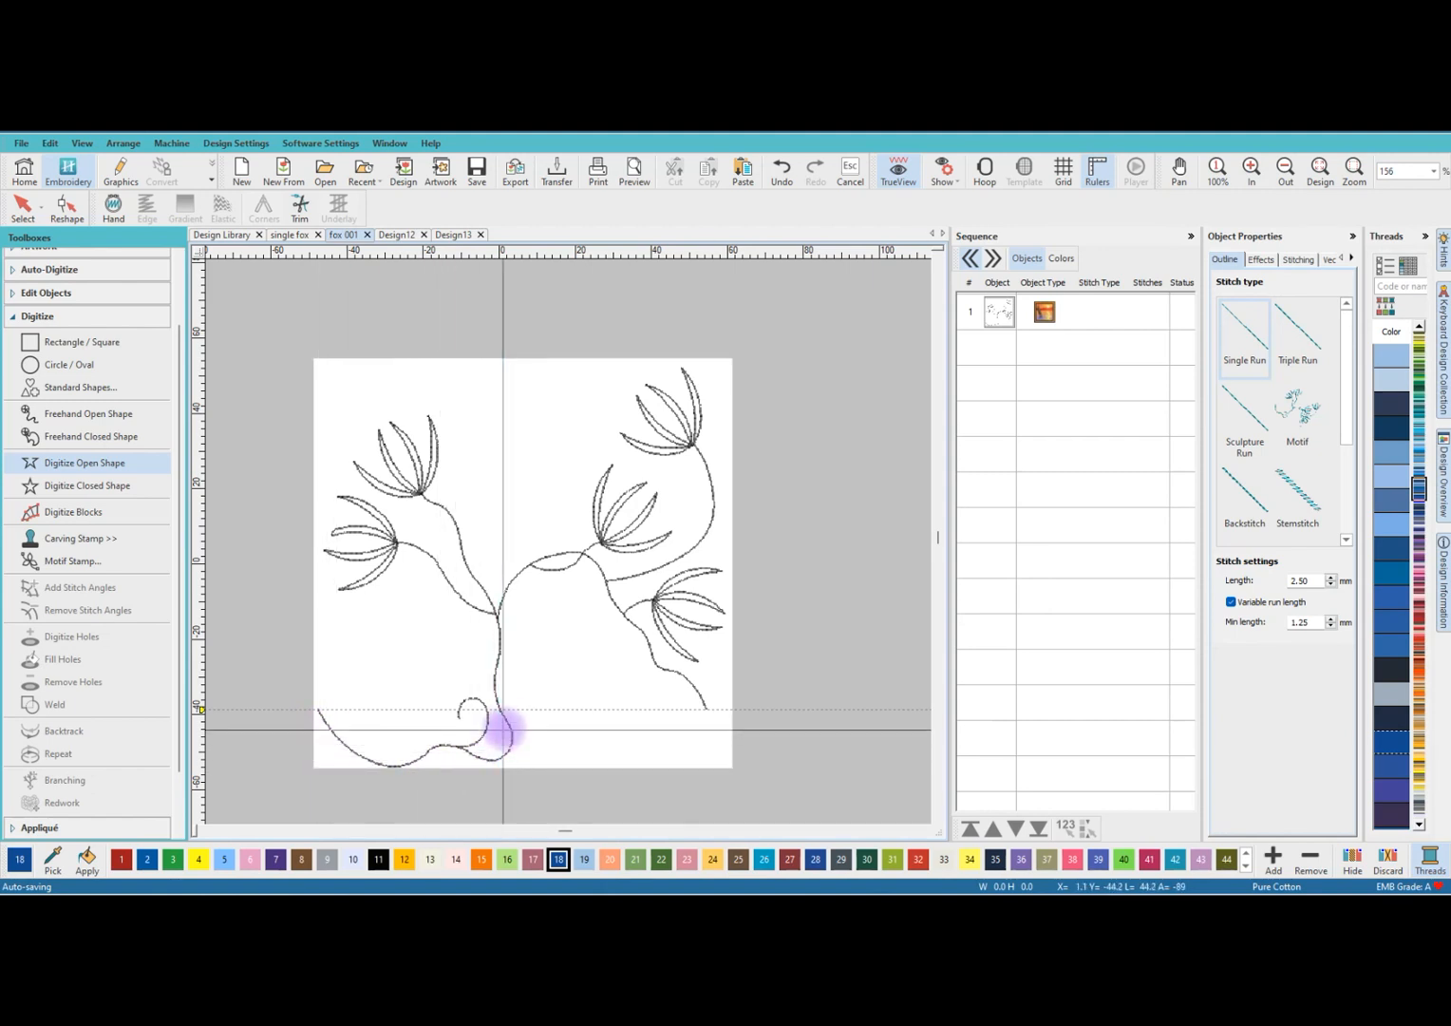
scroll(506, 703, up, 4)
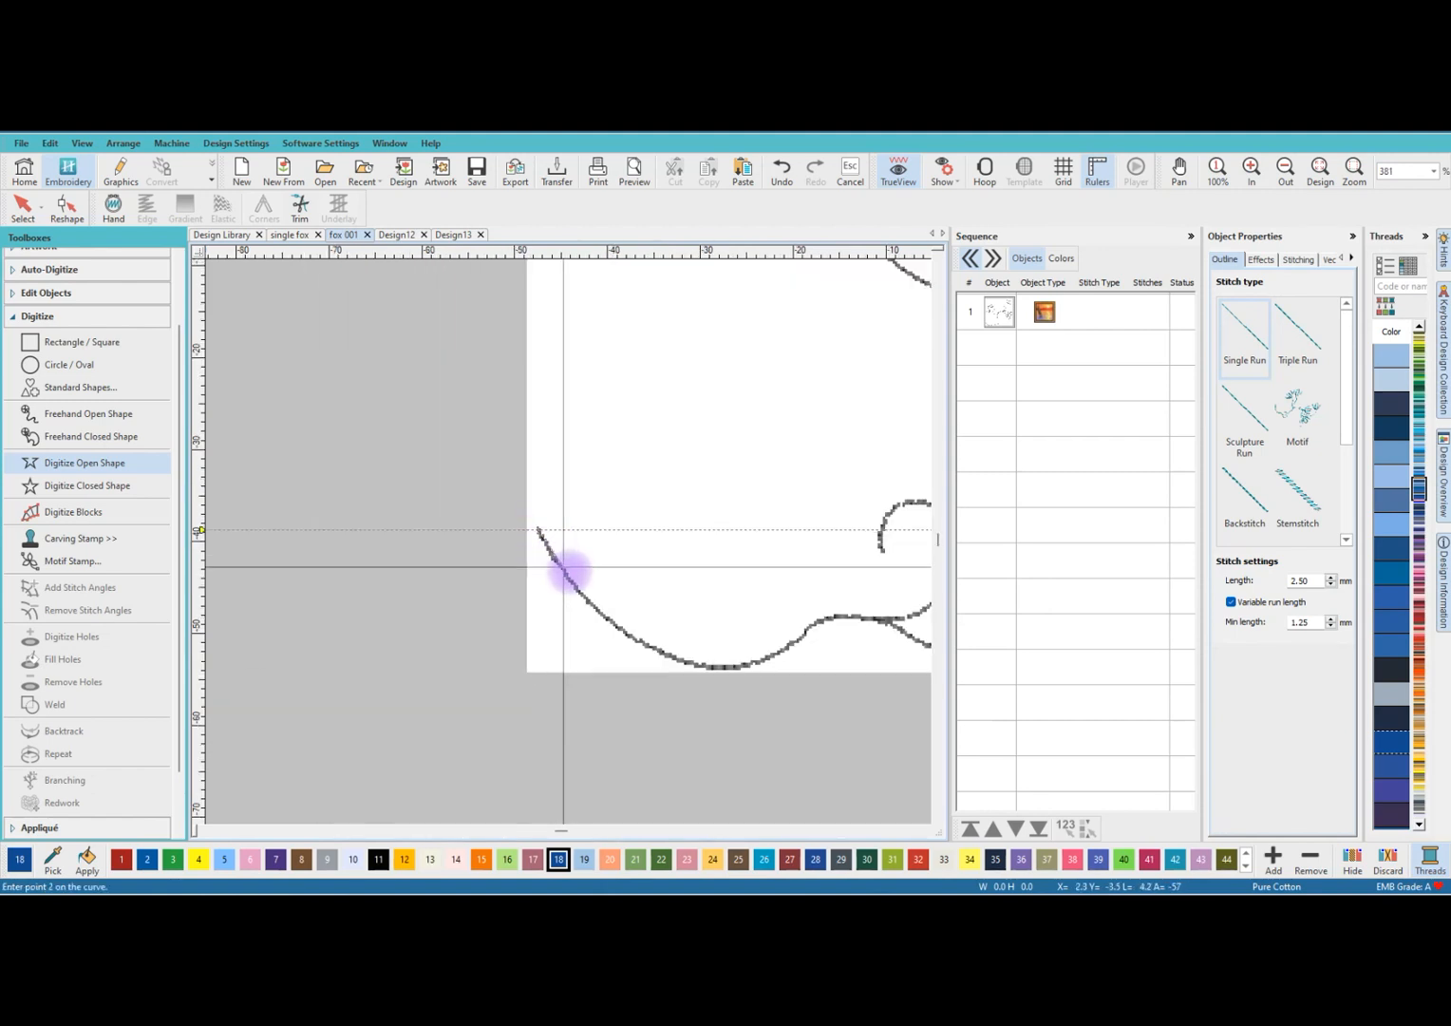
right_click(689, 664)
right_click(784, 652)
right_click(824, 620)
right_click(880, 620)
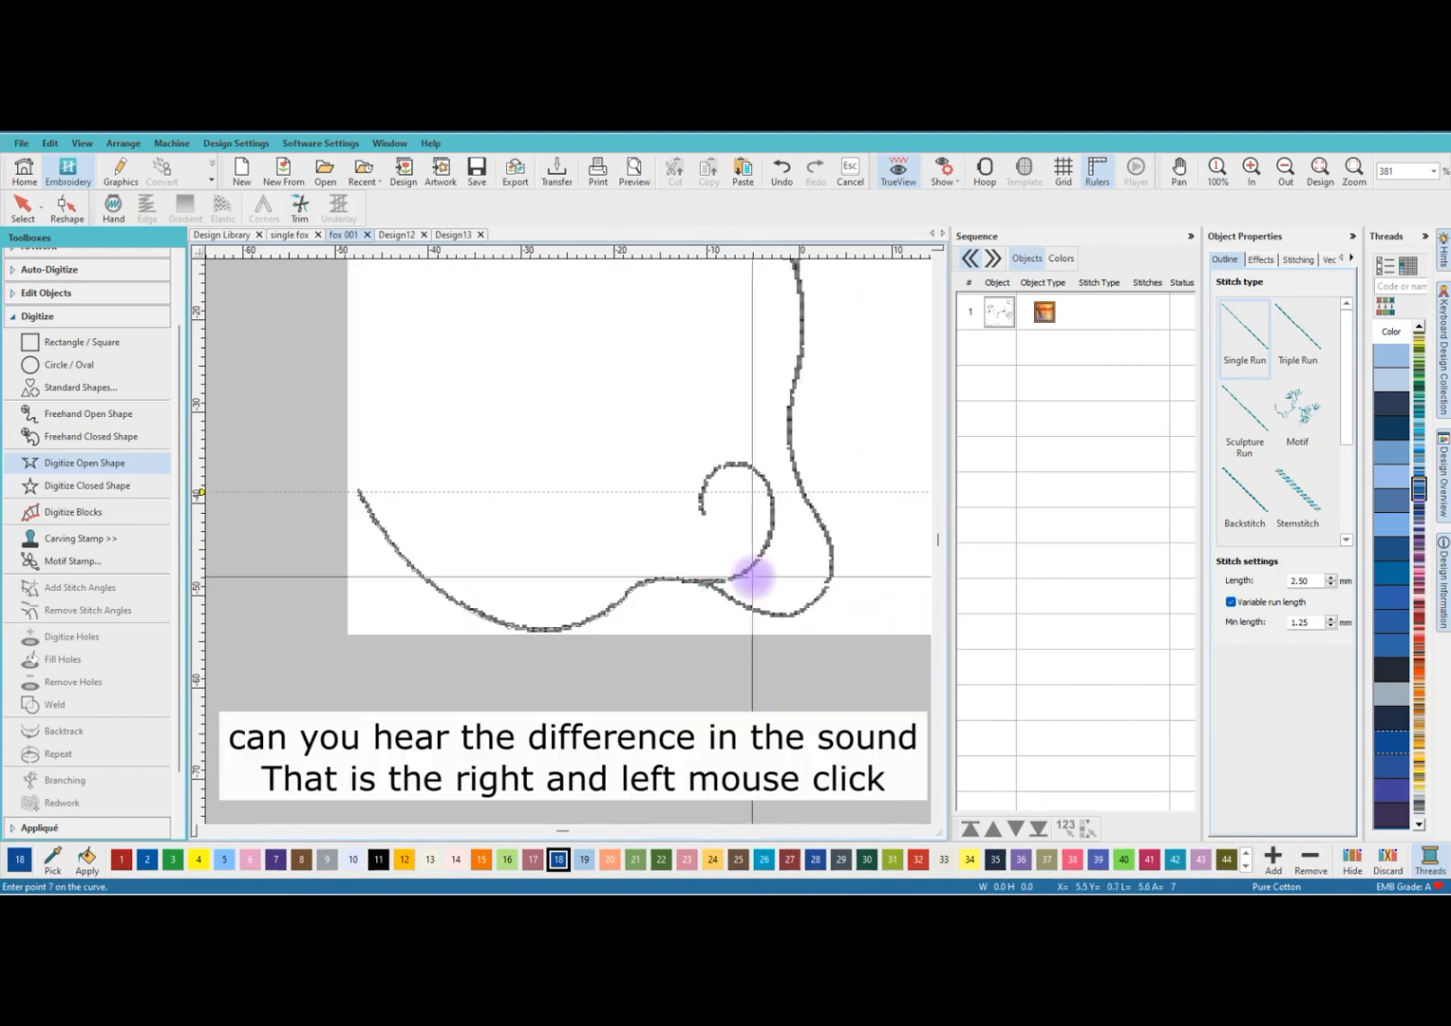
right_click(752, 607)
right_click(821, 597)
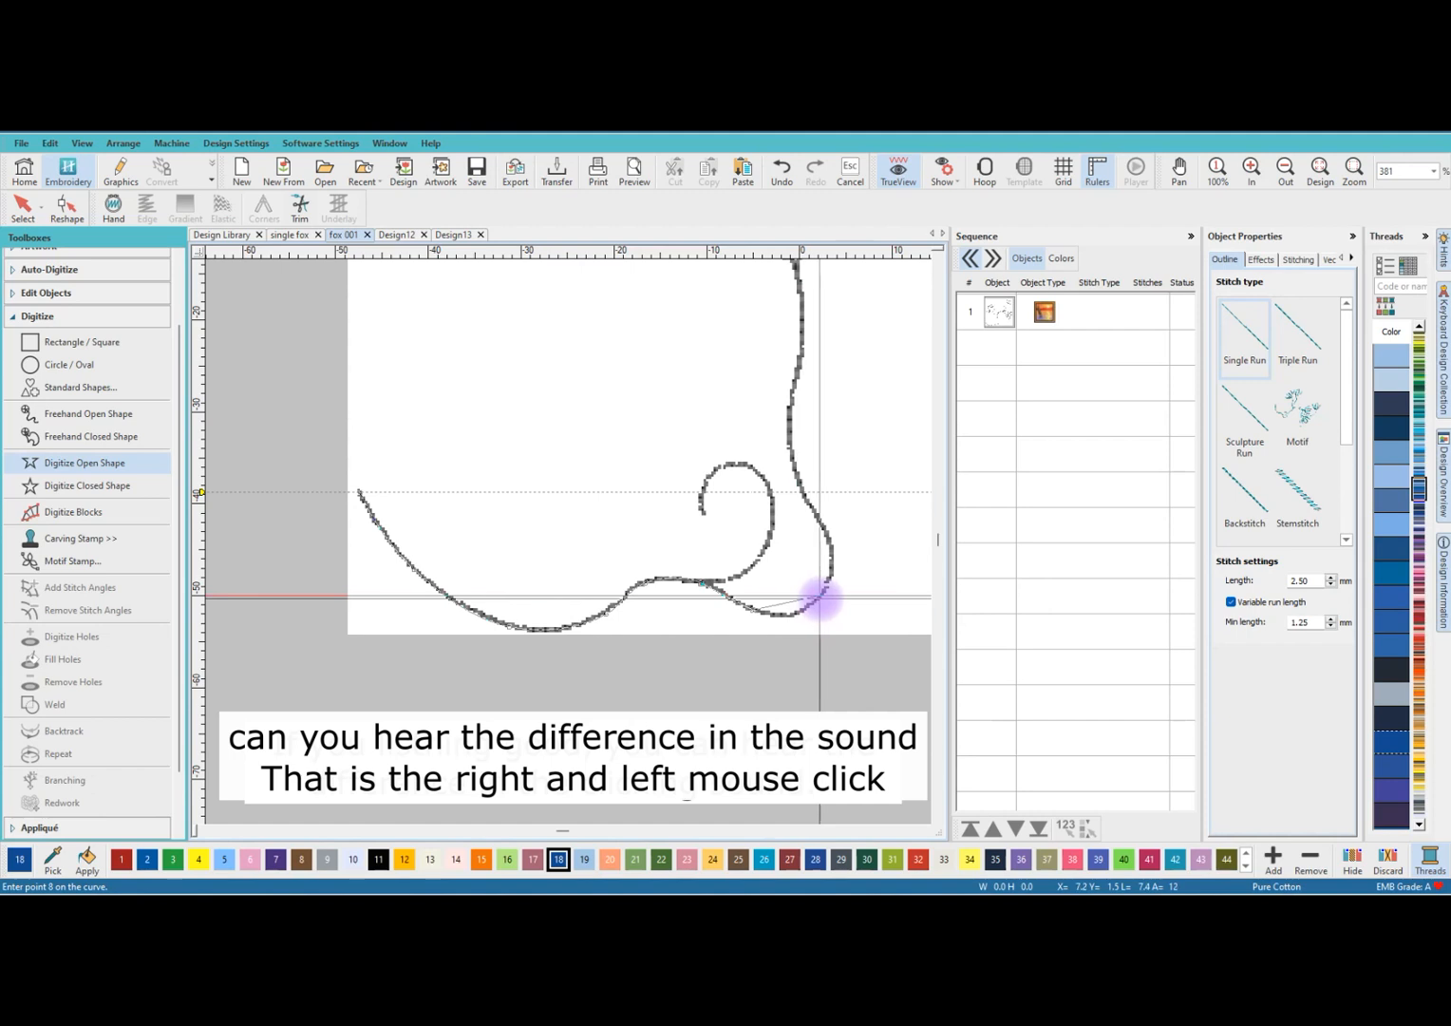
Continue the open shape up the main stem, from the lowest bend to the fork of the two side branches.
right_click(826, 530)
right_click(788, 449)
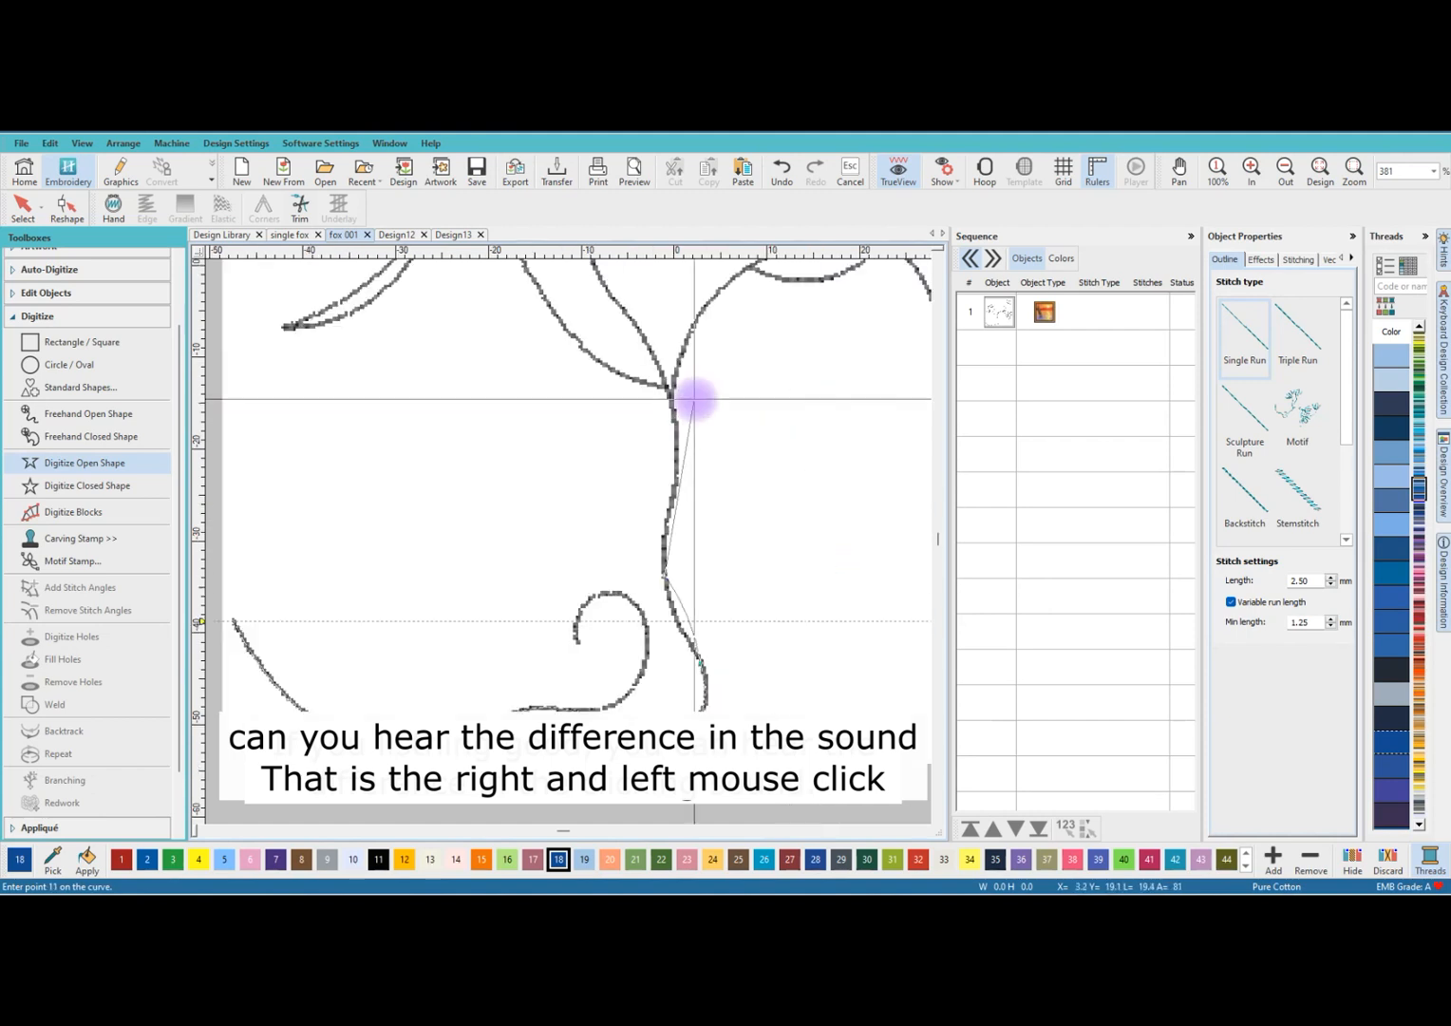
right_click(676, 454)
right_click(683, 340)
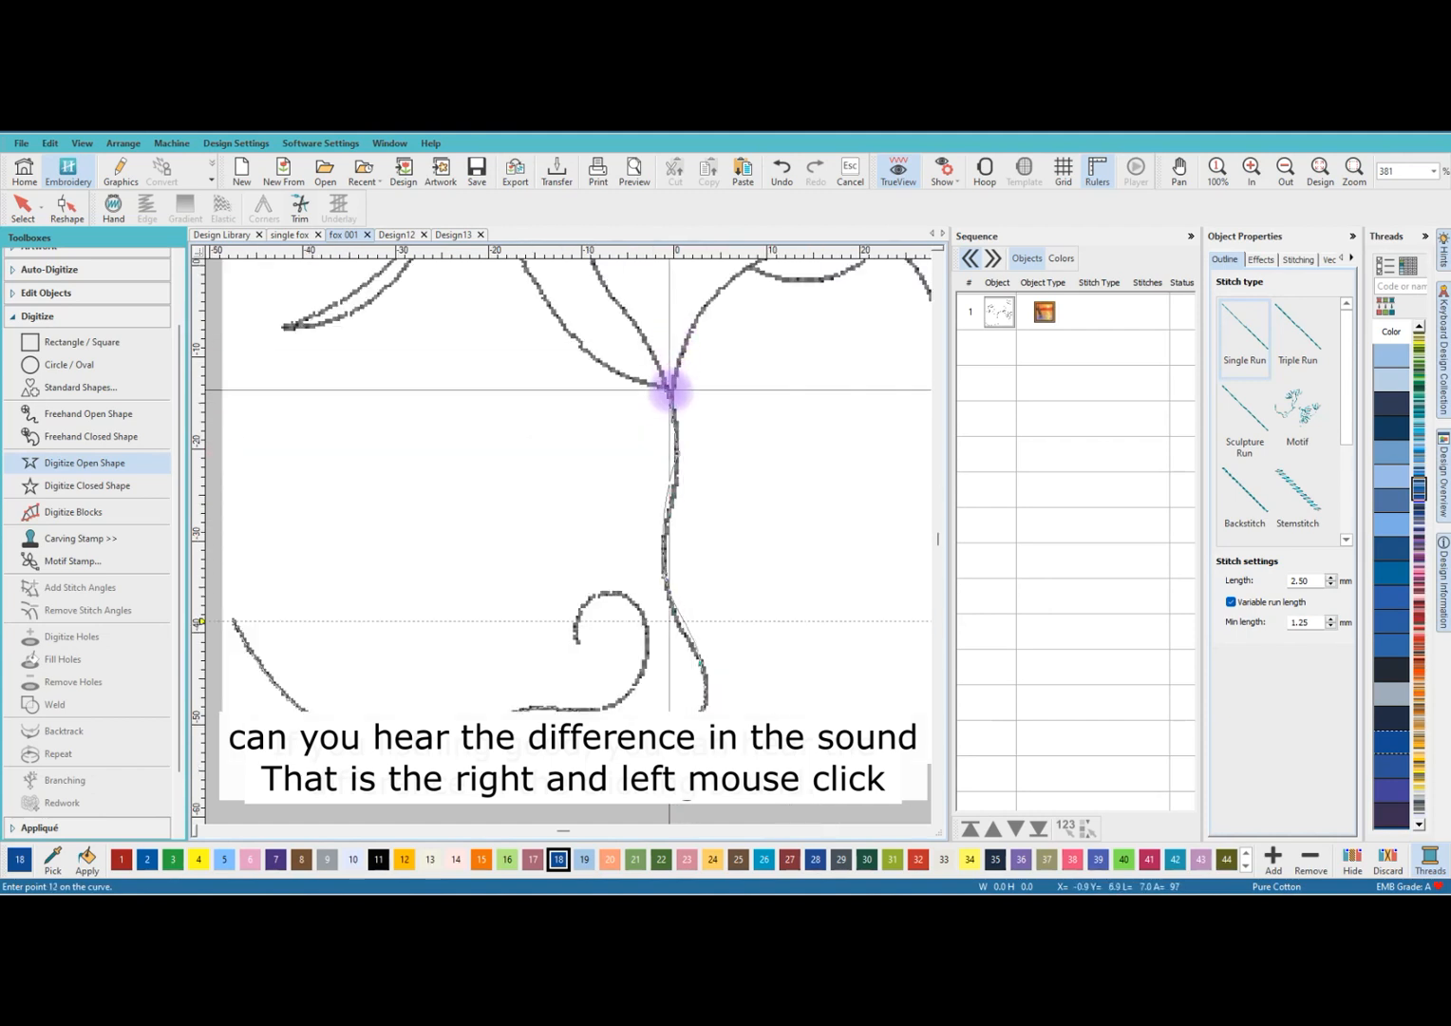
right_click(682, 344)
right_click(677, 388)
Trace the arching branch from the fork over its crest and down past the lower flower's stalk.
right_click(760, 364)
right_click(816, 379)
right_click(853, 440)
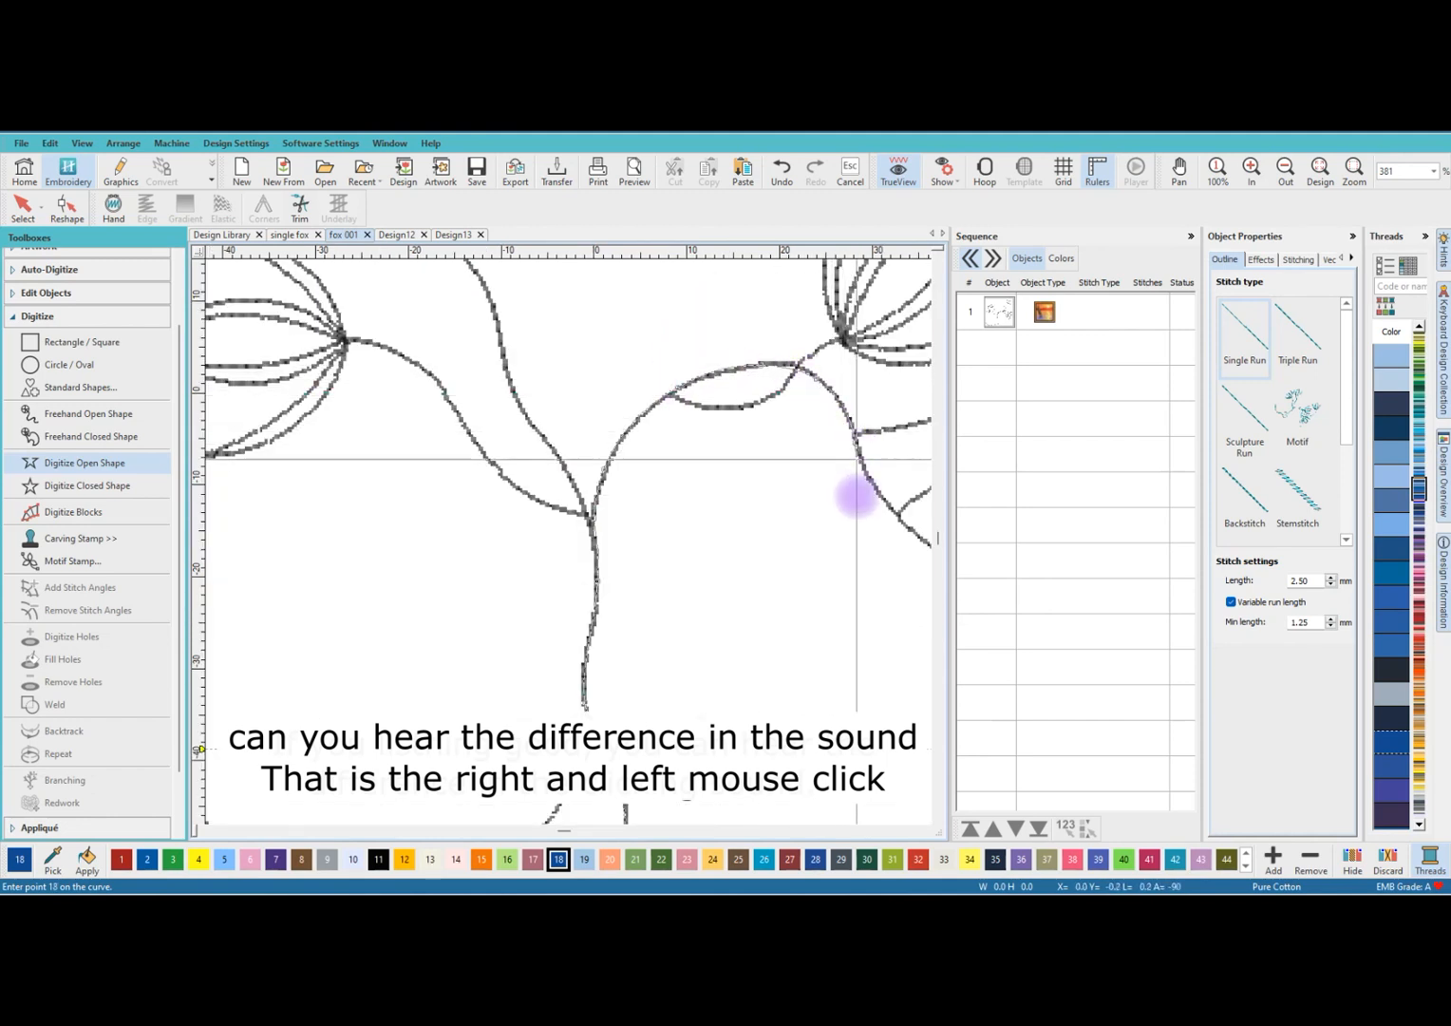
right_click(894, 512)
right_click(794, 604)
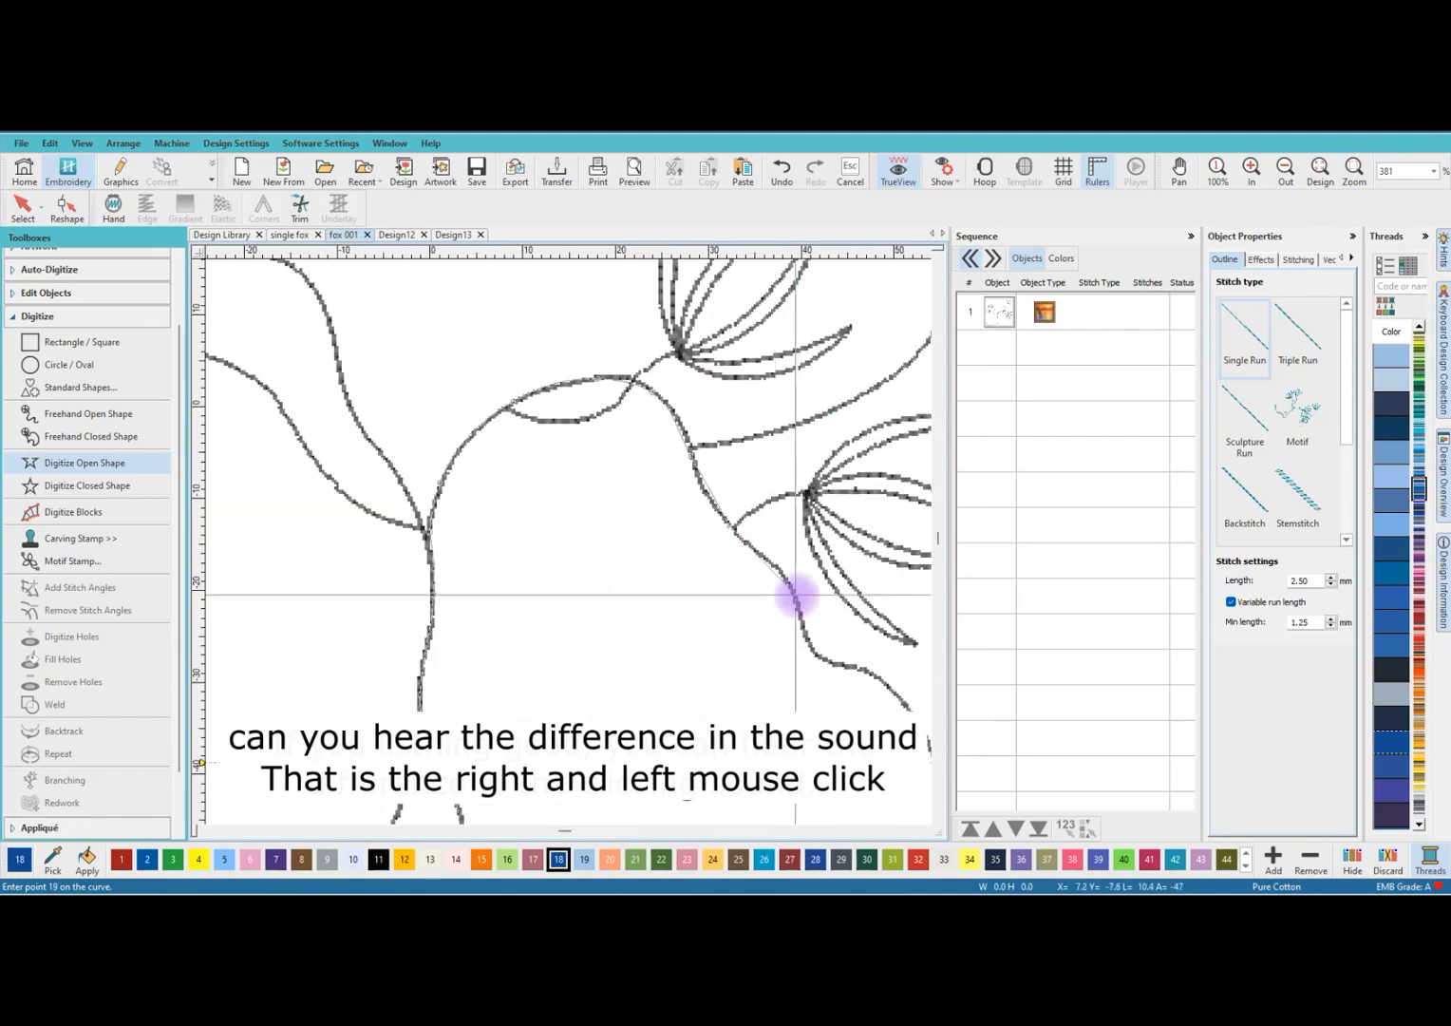
Trace the wavy lower end of the arching branch to its tip and complete the Single Run shape.
right_click(806, 641)
right_click(835, 663)
right_click(874, 680)
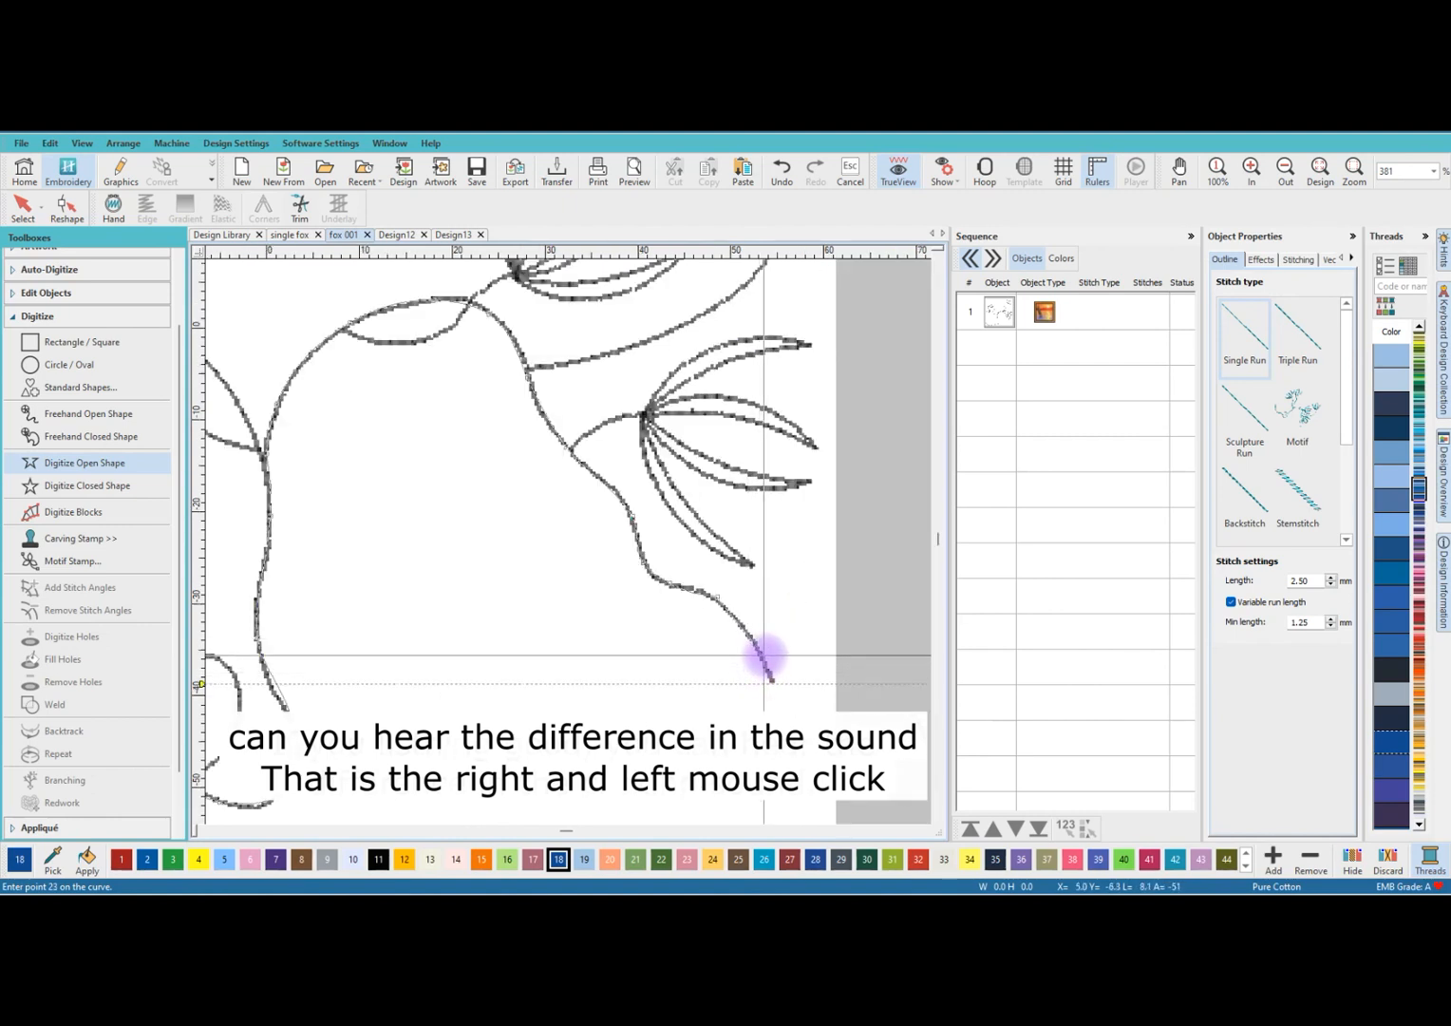
right_click(771, 680)
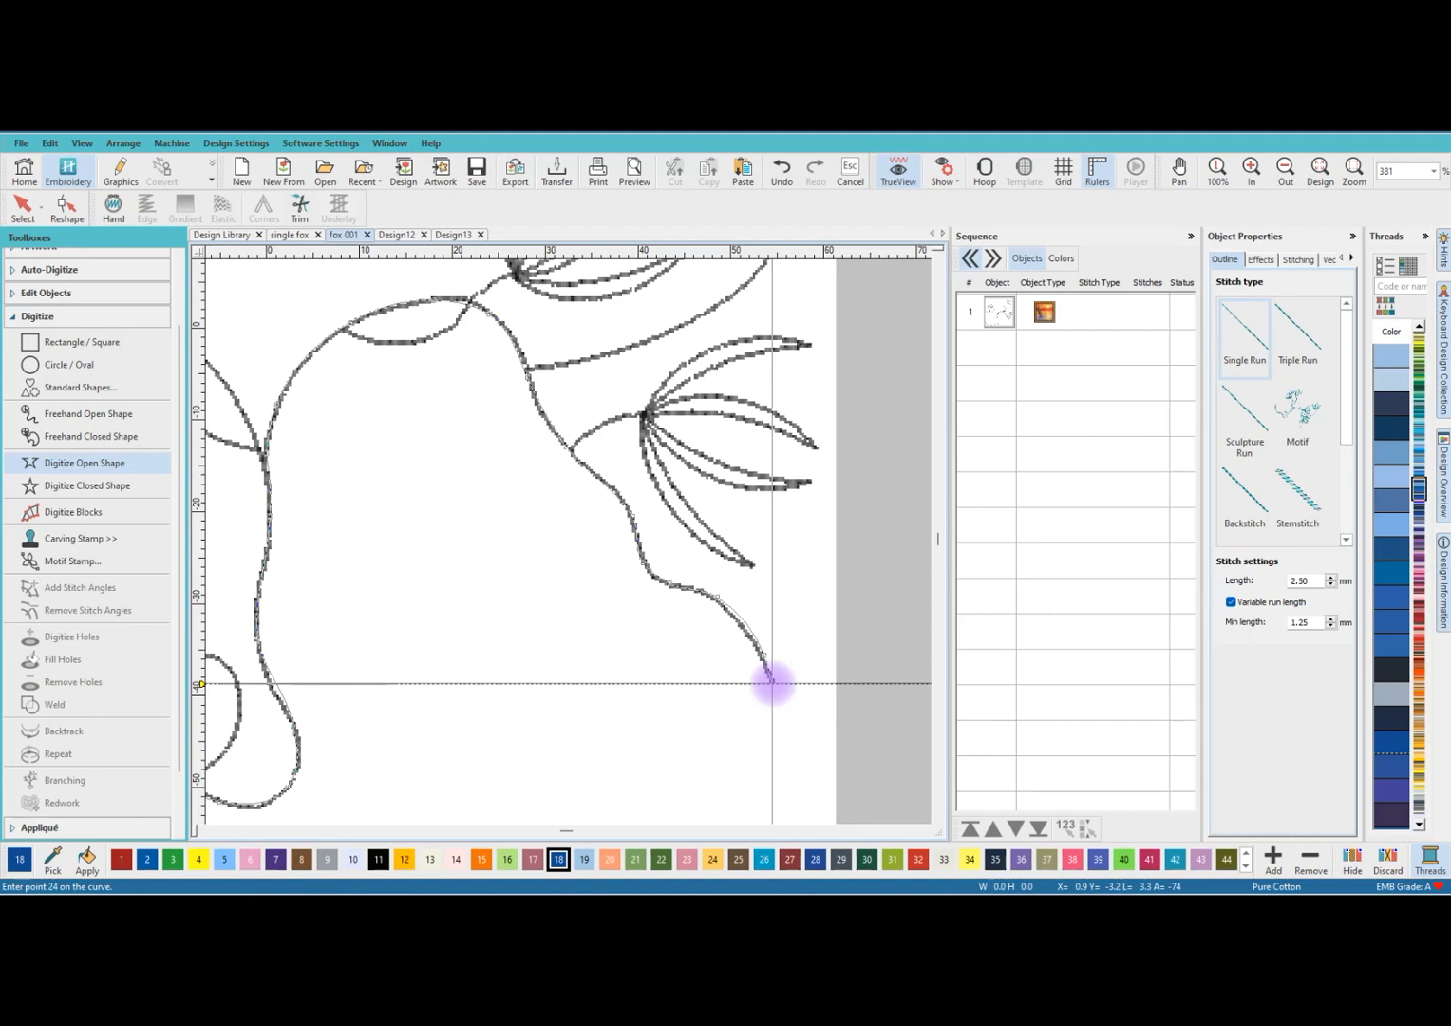
key(XF86AudioLowerVolume)
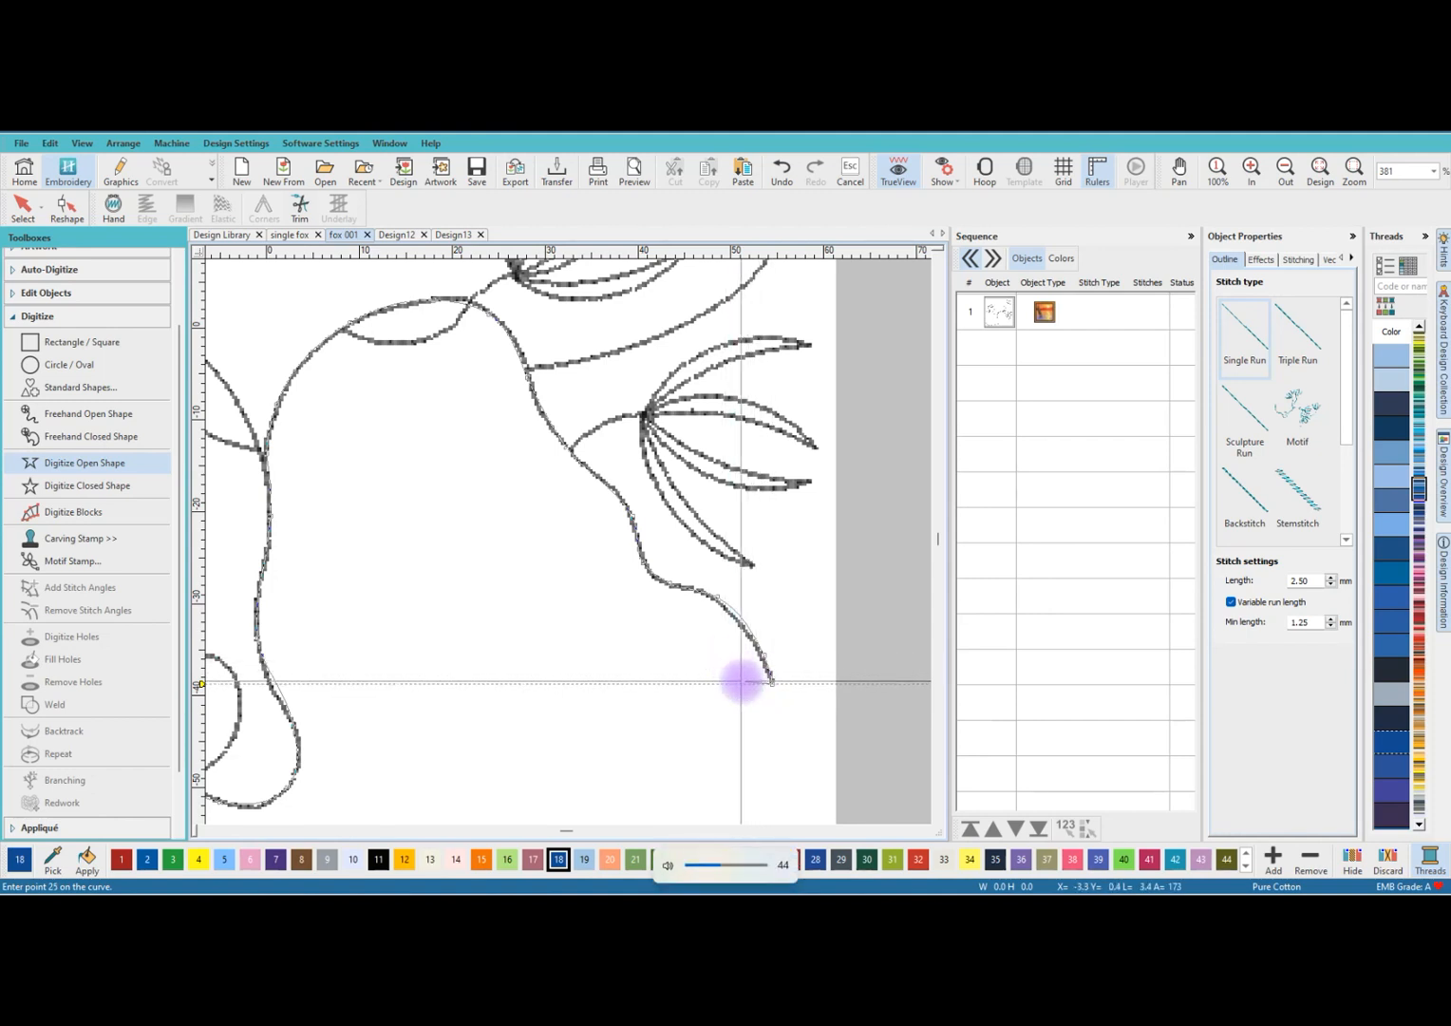
key(Return)
scroll(557, 544, down, 1)
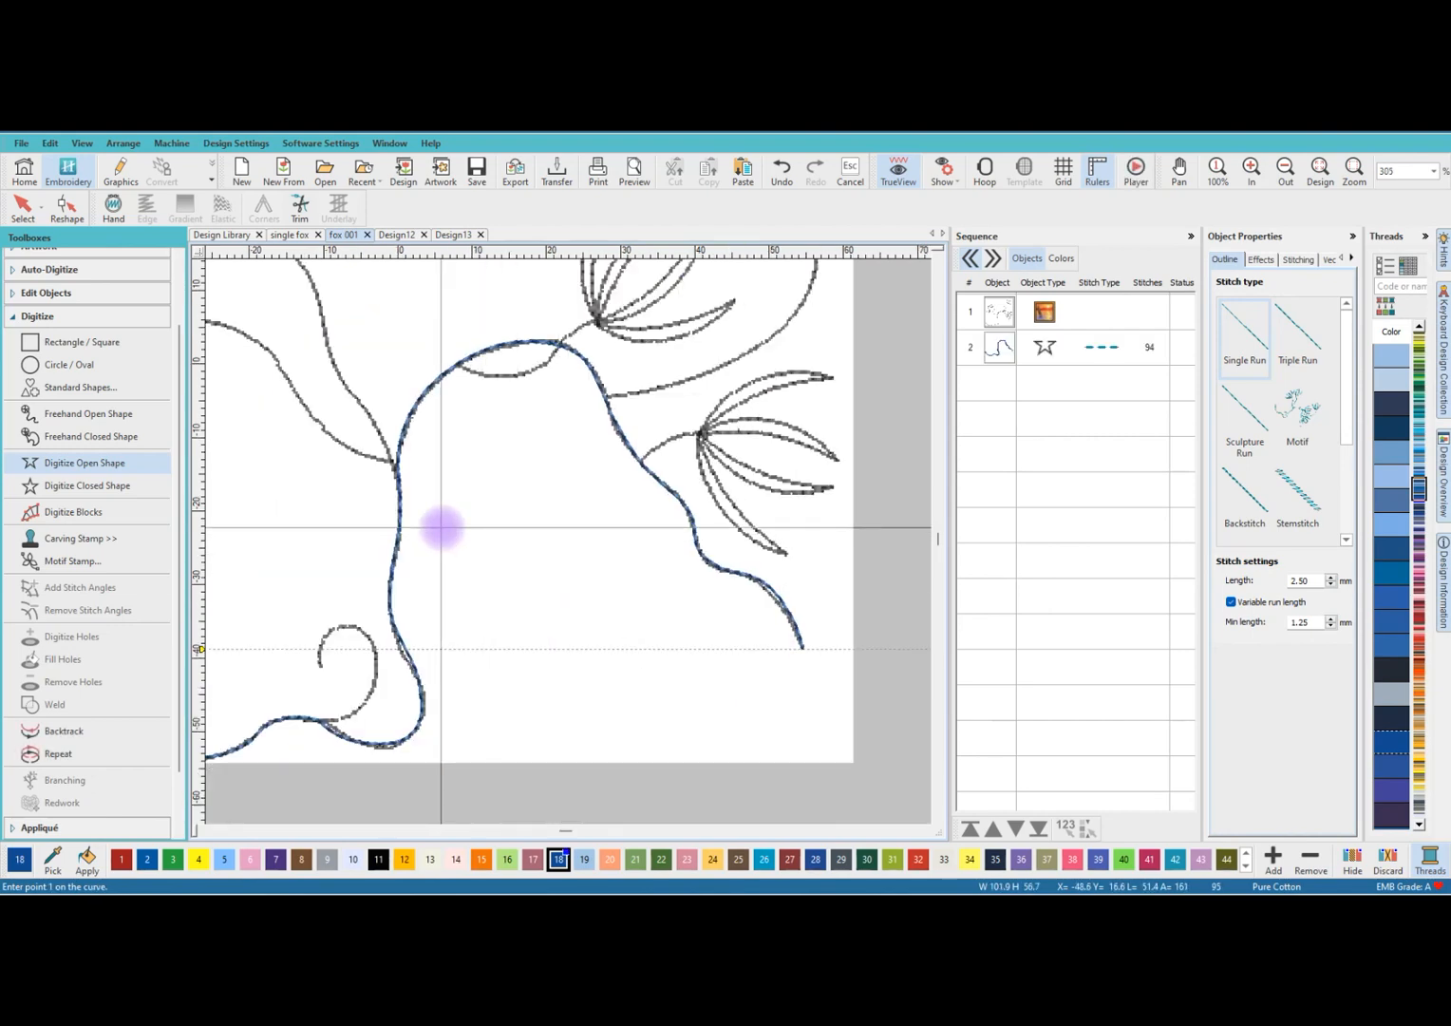
scroll(442, 527, down, 1)
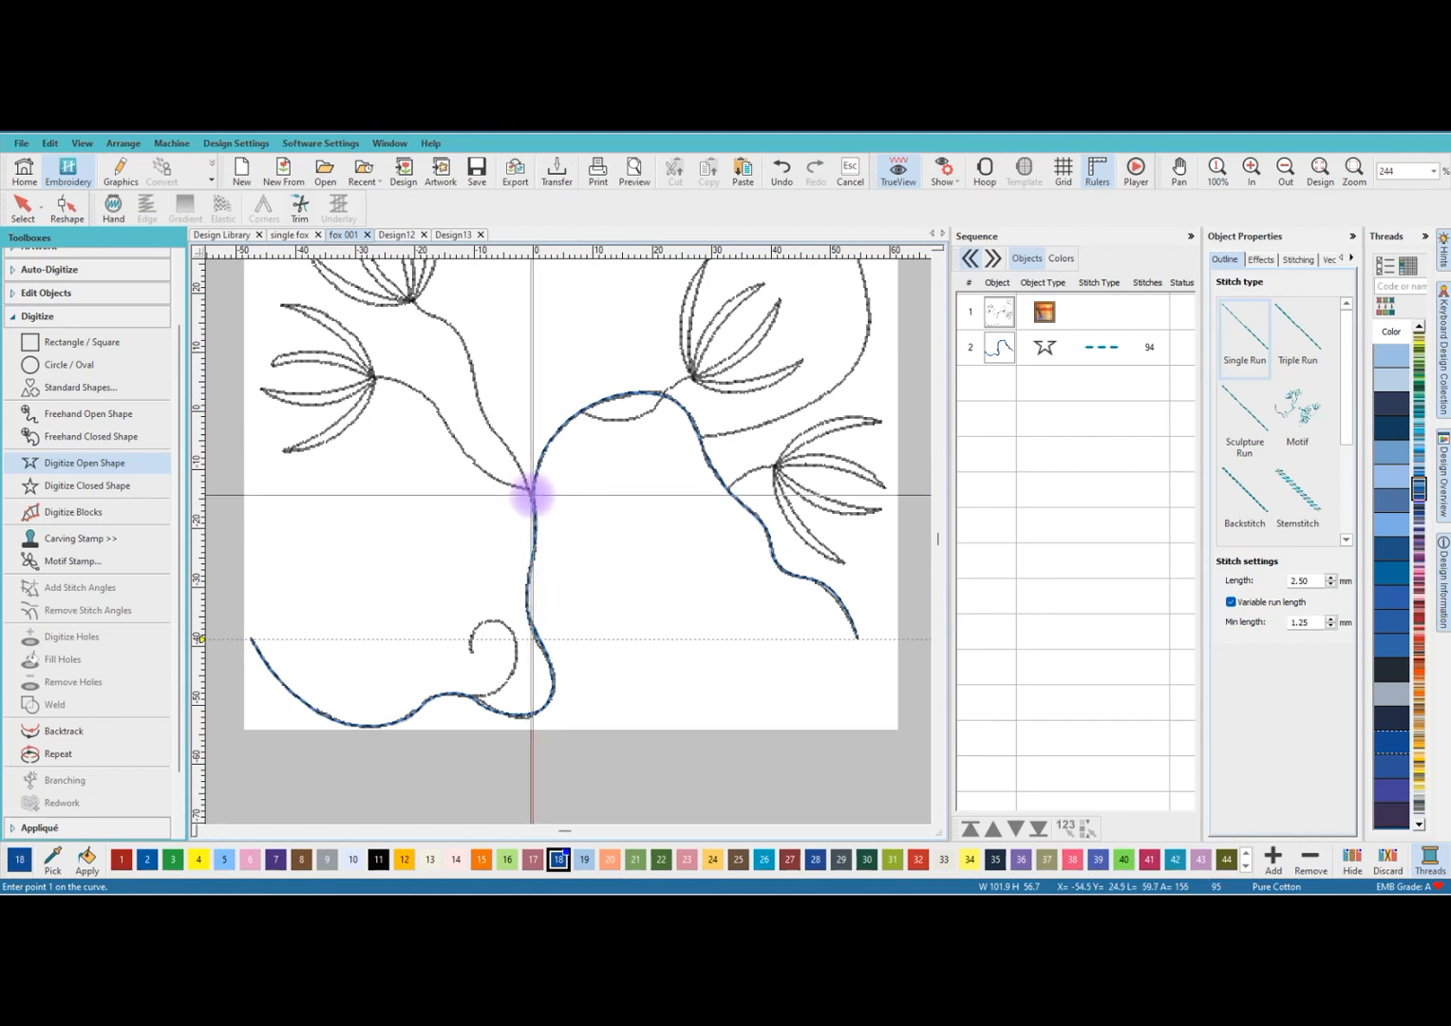
key(XF86AudioLowerVolume)
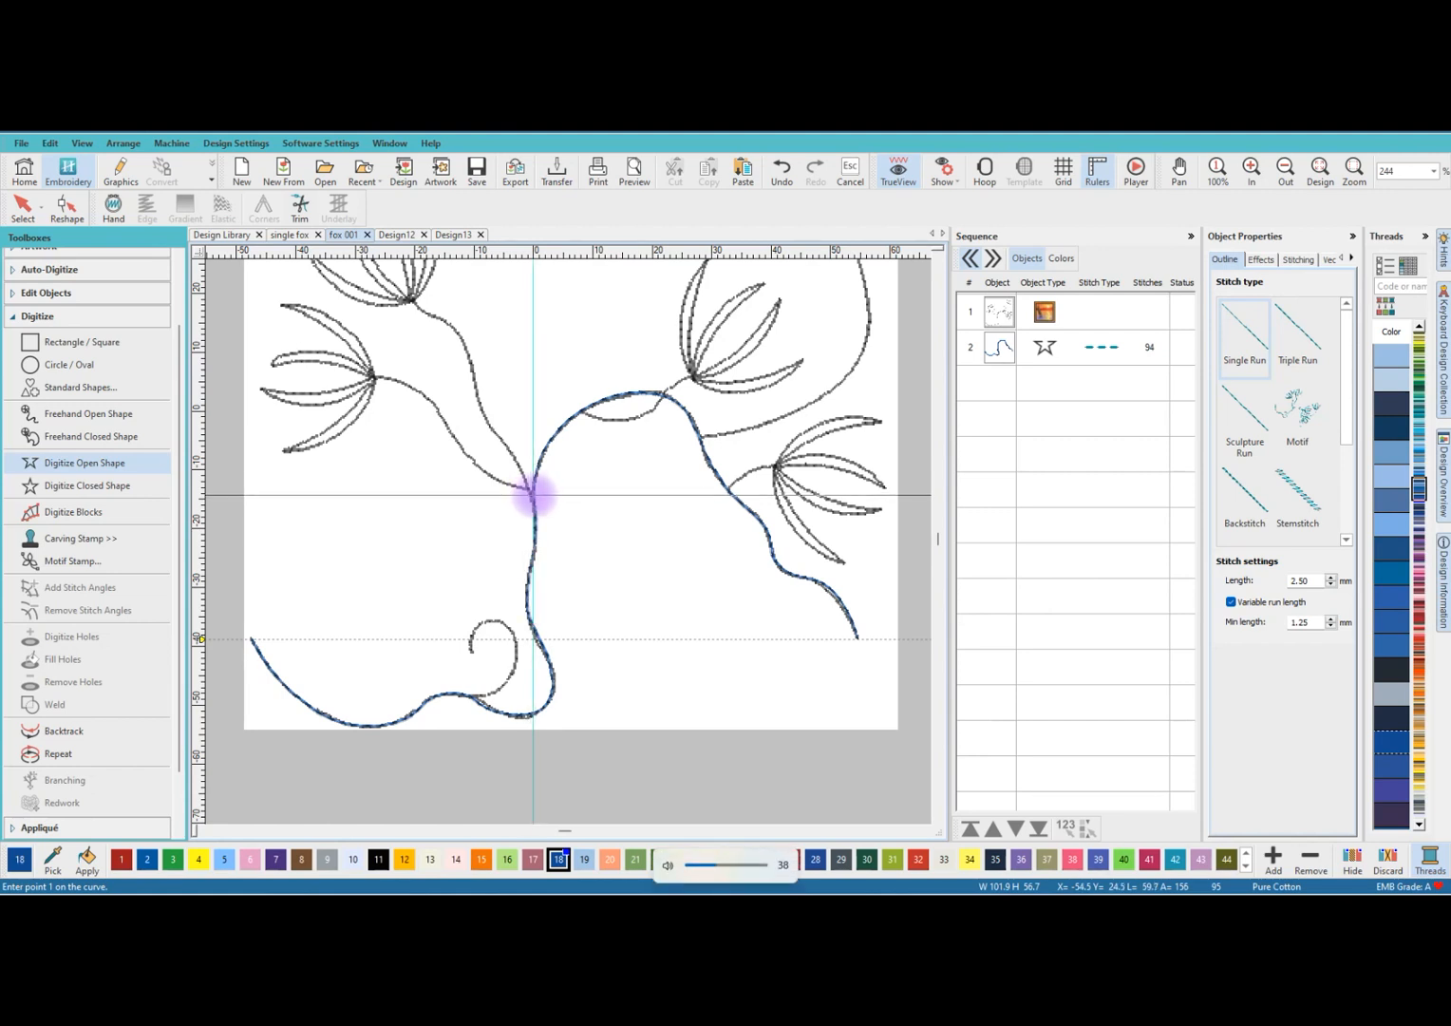
key(XF86AudioLowerVolume)
key(XF86AudioLowerVolume)
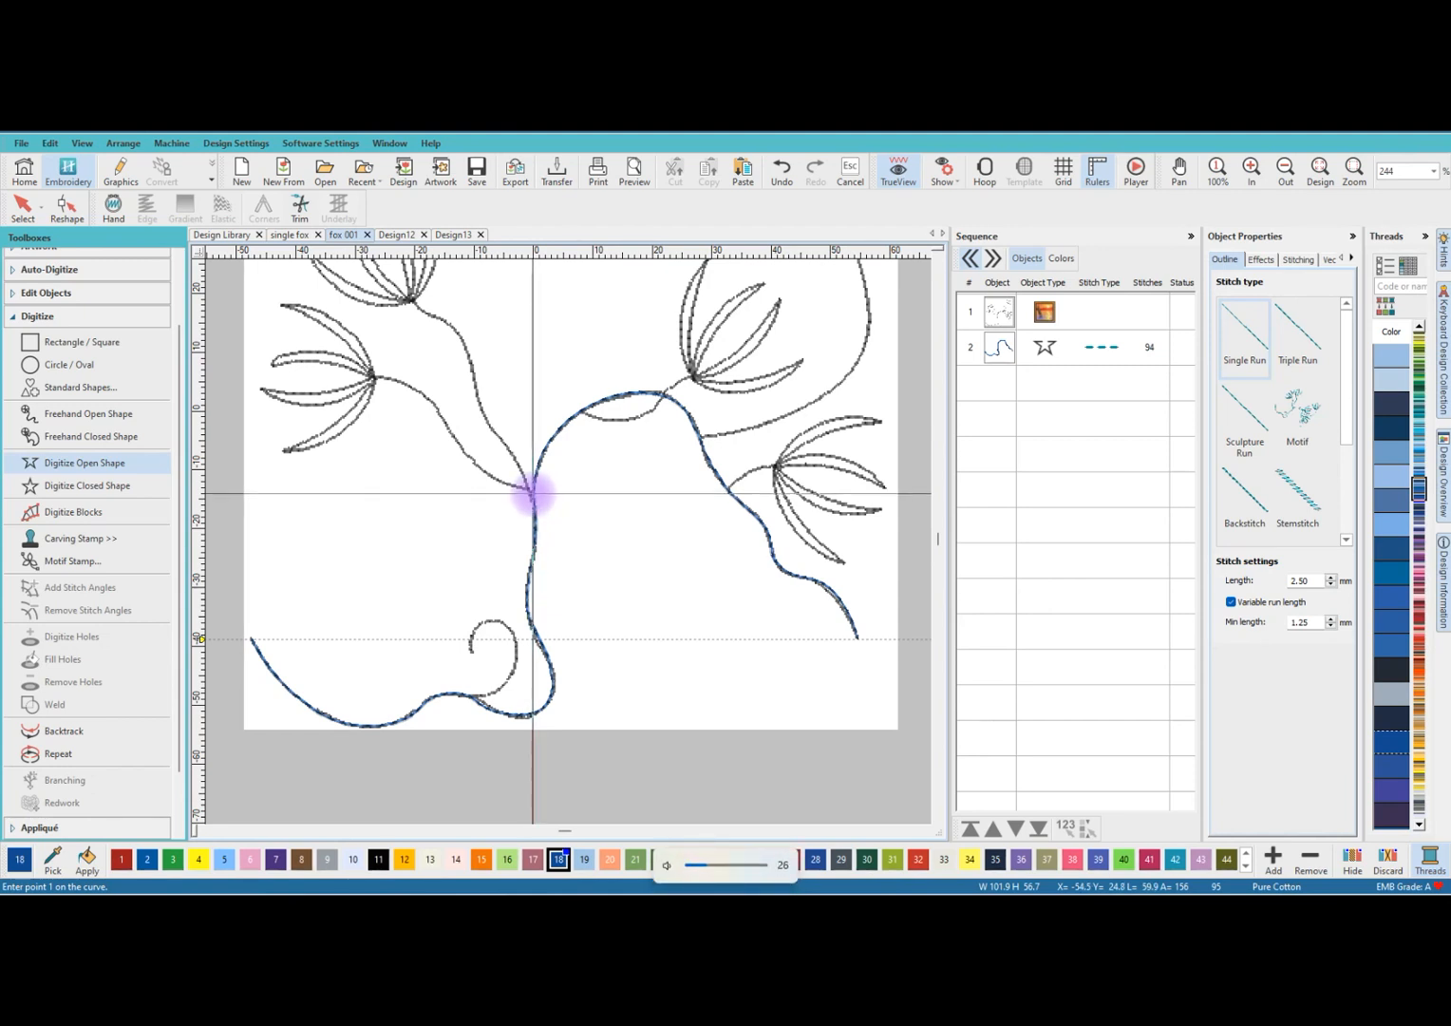
Start a new open Single Run shape and trace the lower of the two side branches from the fork to the flower's base.
click(532, 490)
click(497, 479)
click(448, 422)
click(415, 389)
scroll(370, 376, up, 2)
click(576, 543)
Trace both sides of the flower's uppermost petal, with a corner at the tip, returning to the flower's base.
right_click(549, 464)
right_click(487, 410)
right_click(404, 379)
click(360, 375)
right_click(492, 450)
click(577, 548)
Trace the flower's second petal from the top out to its tip and back to the base.
right_click(519, 502)
right_click(400, 488)
click(326, 521)
right_click(416, 516)
right_click(515, 534)
click(579, 548)
Trace the flower's third petal from the top out to its tip and back to the base.
right_click(518, 576)
right_click(408, 587)
click(305, 574)
right_click(358, 610)
right_click(442, 619)
right_click(512, 603)
click(580, 546)
Trace the flower's lowest petal out and back to the base, and complete the branch-and-flower shape.
right_click(510, 645)
right_click(441, 701)
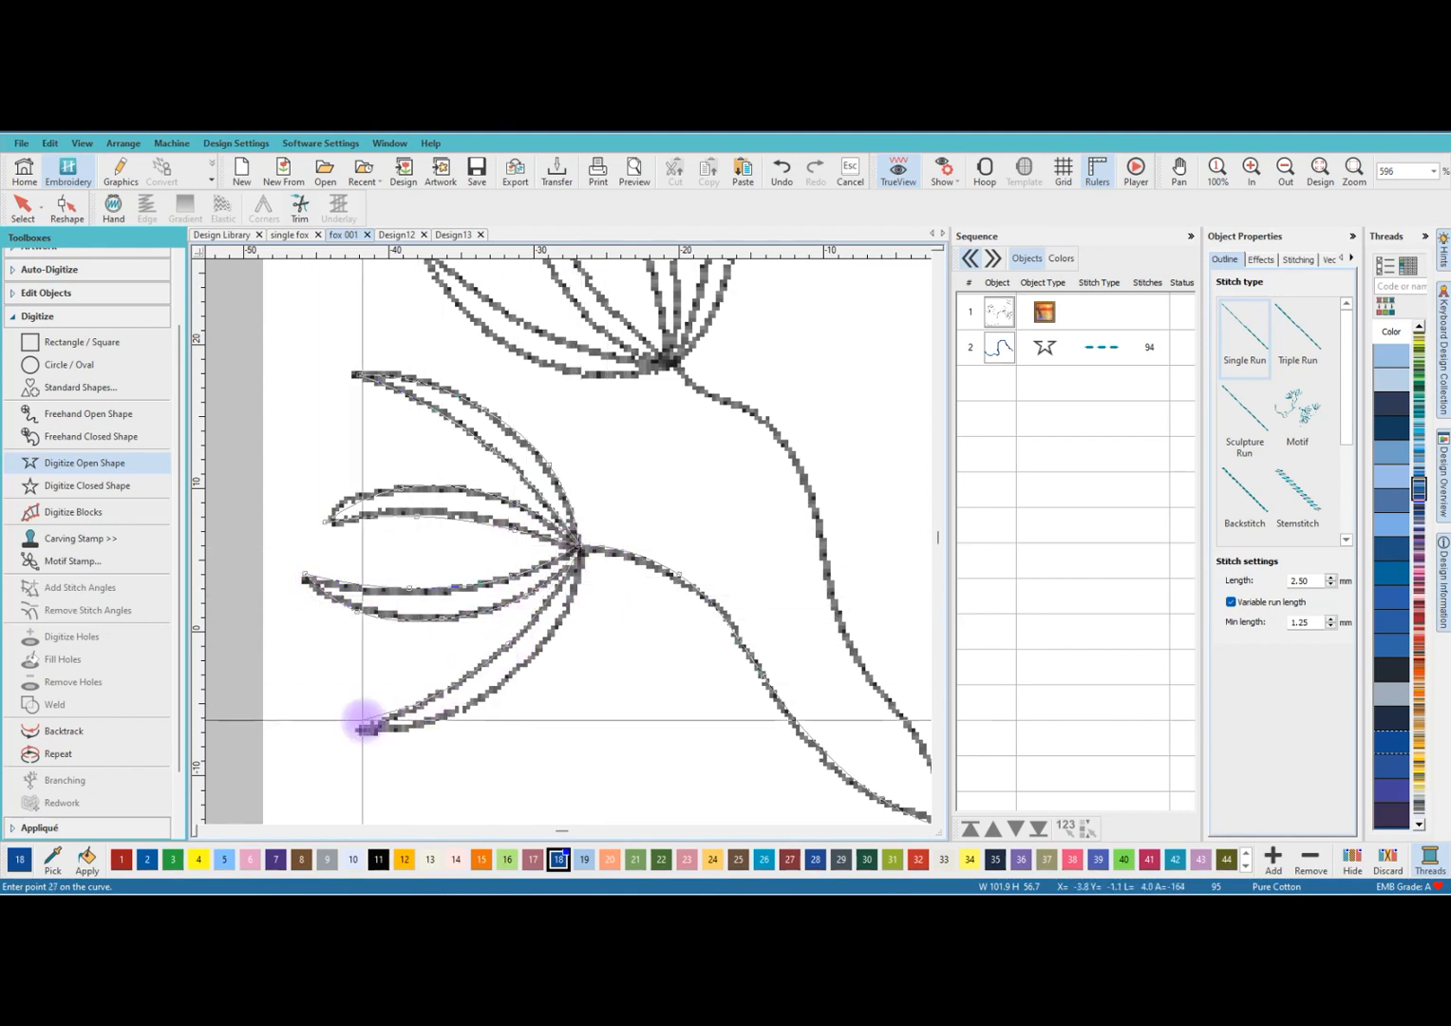
click(360, 728)
right_click(440, 725)
right_click(527, 666)
click(575, 545)
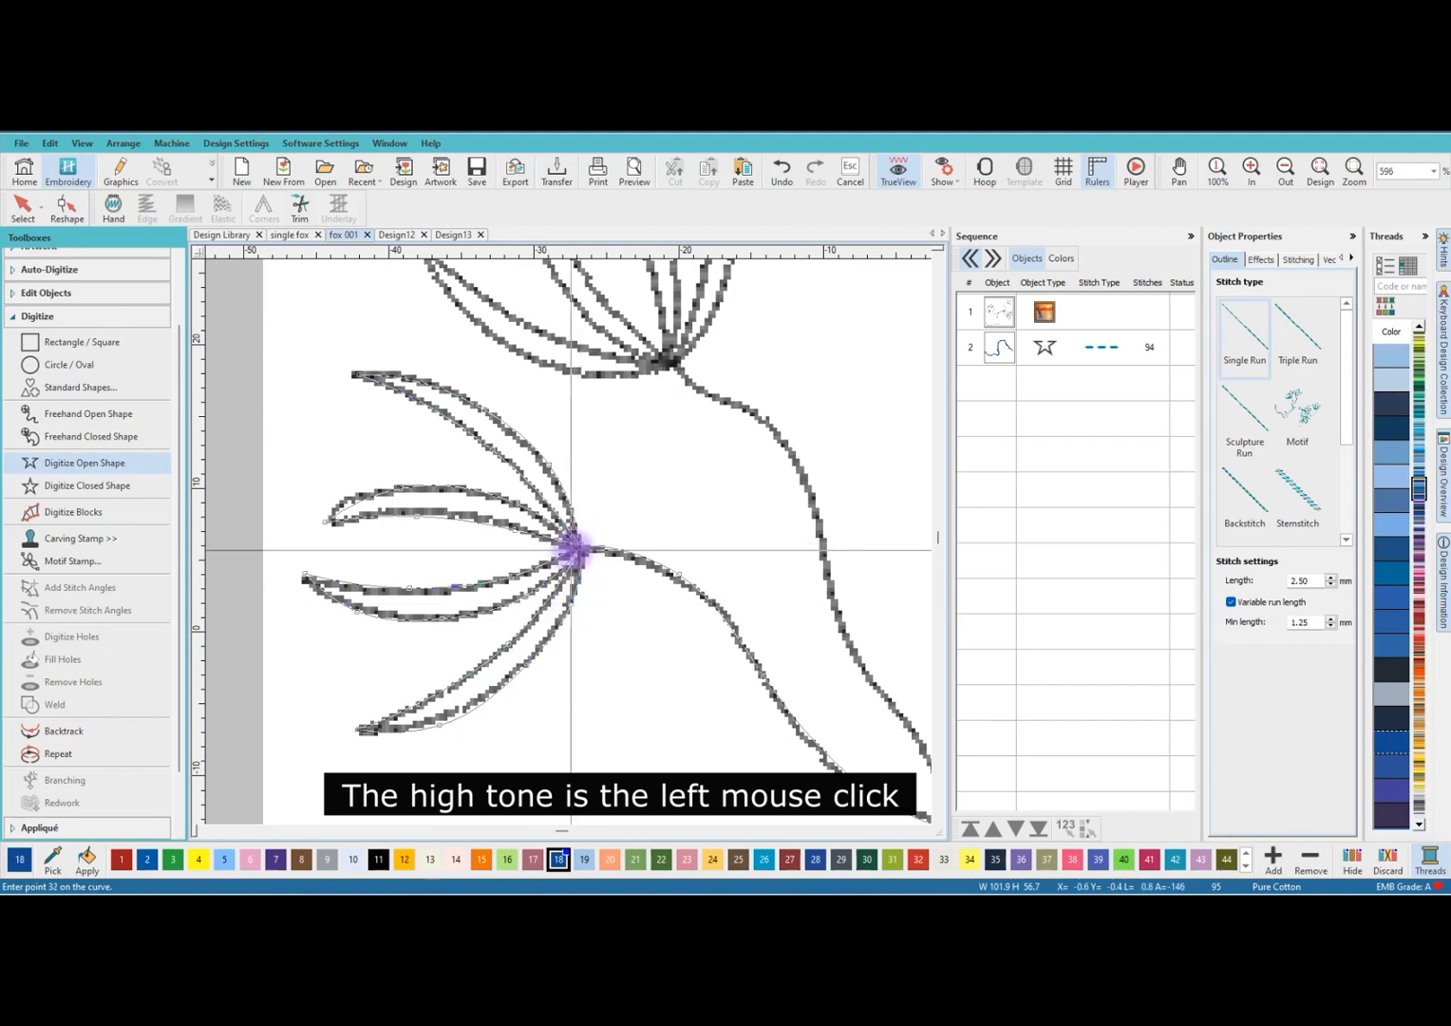
key(Return)
scroll(568, 536, down, 1)
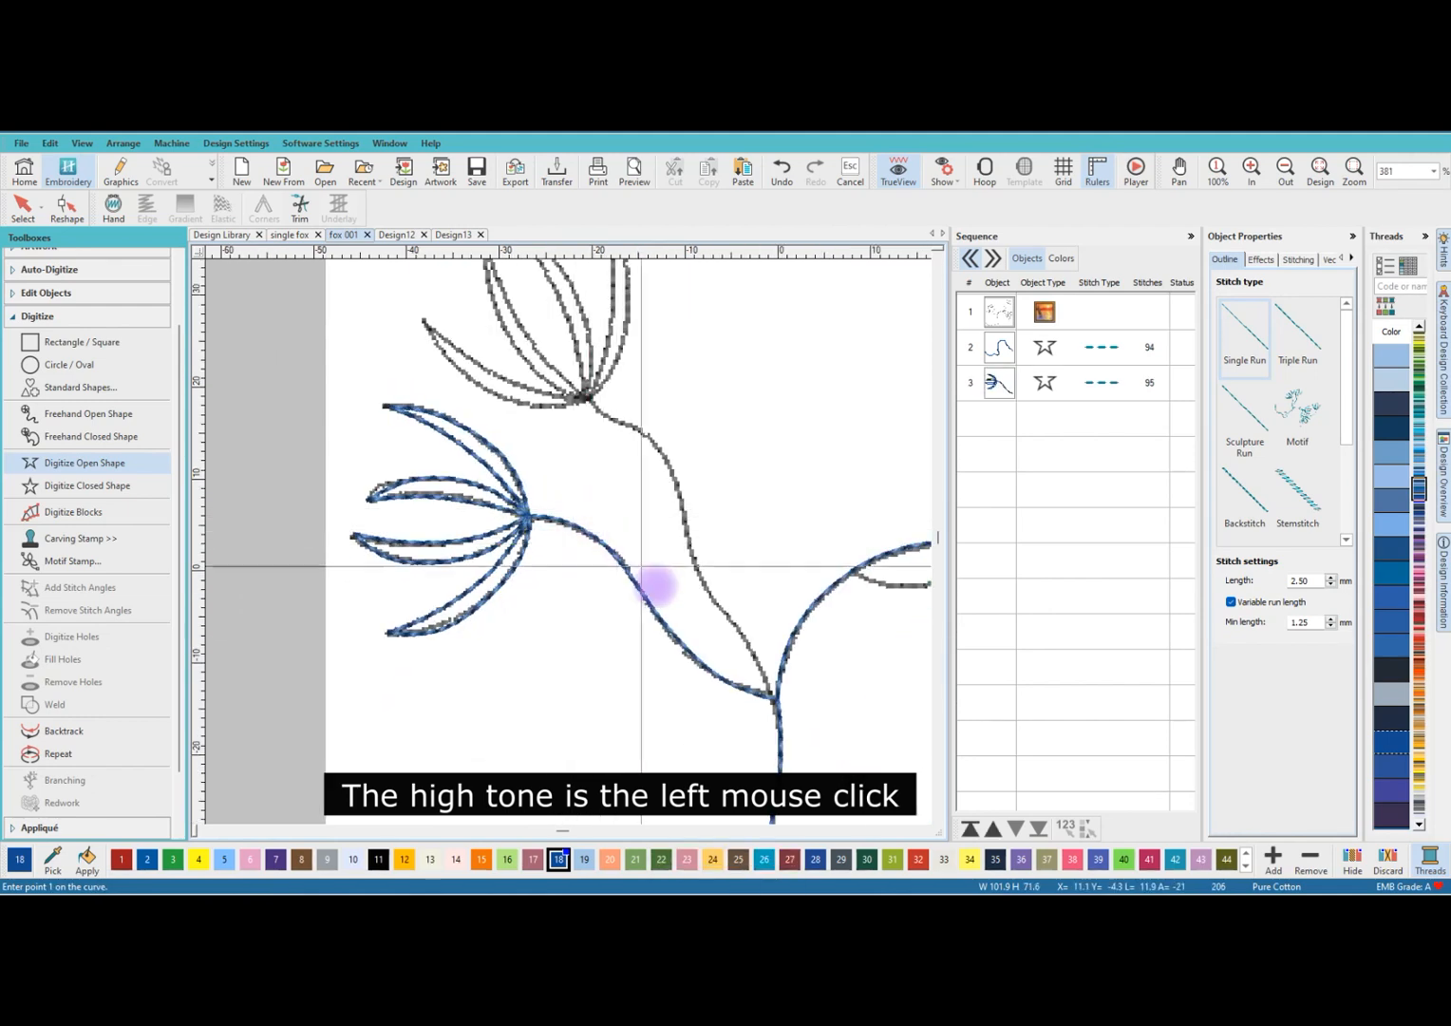
scroll(570, 541, down, 1)
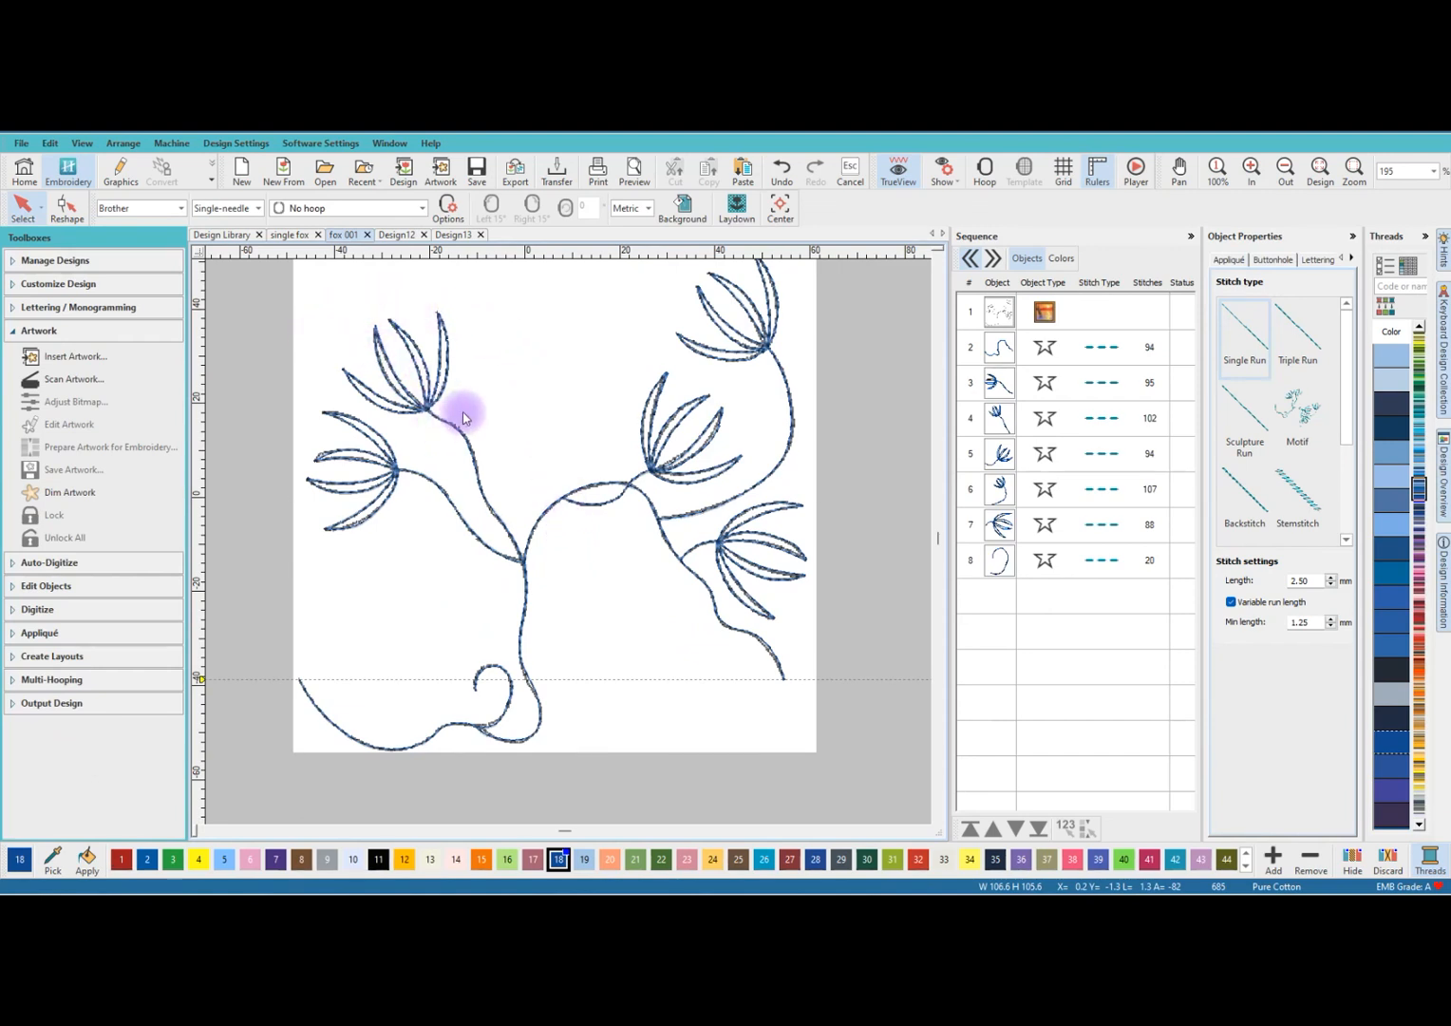
Move the background artwork away from the stitched lines to about X 15 mm, Y -0.8 mm.
click(504, 414)
drag(504, 409, 504, 416)
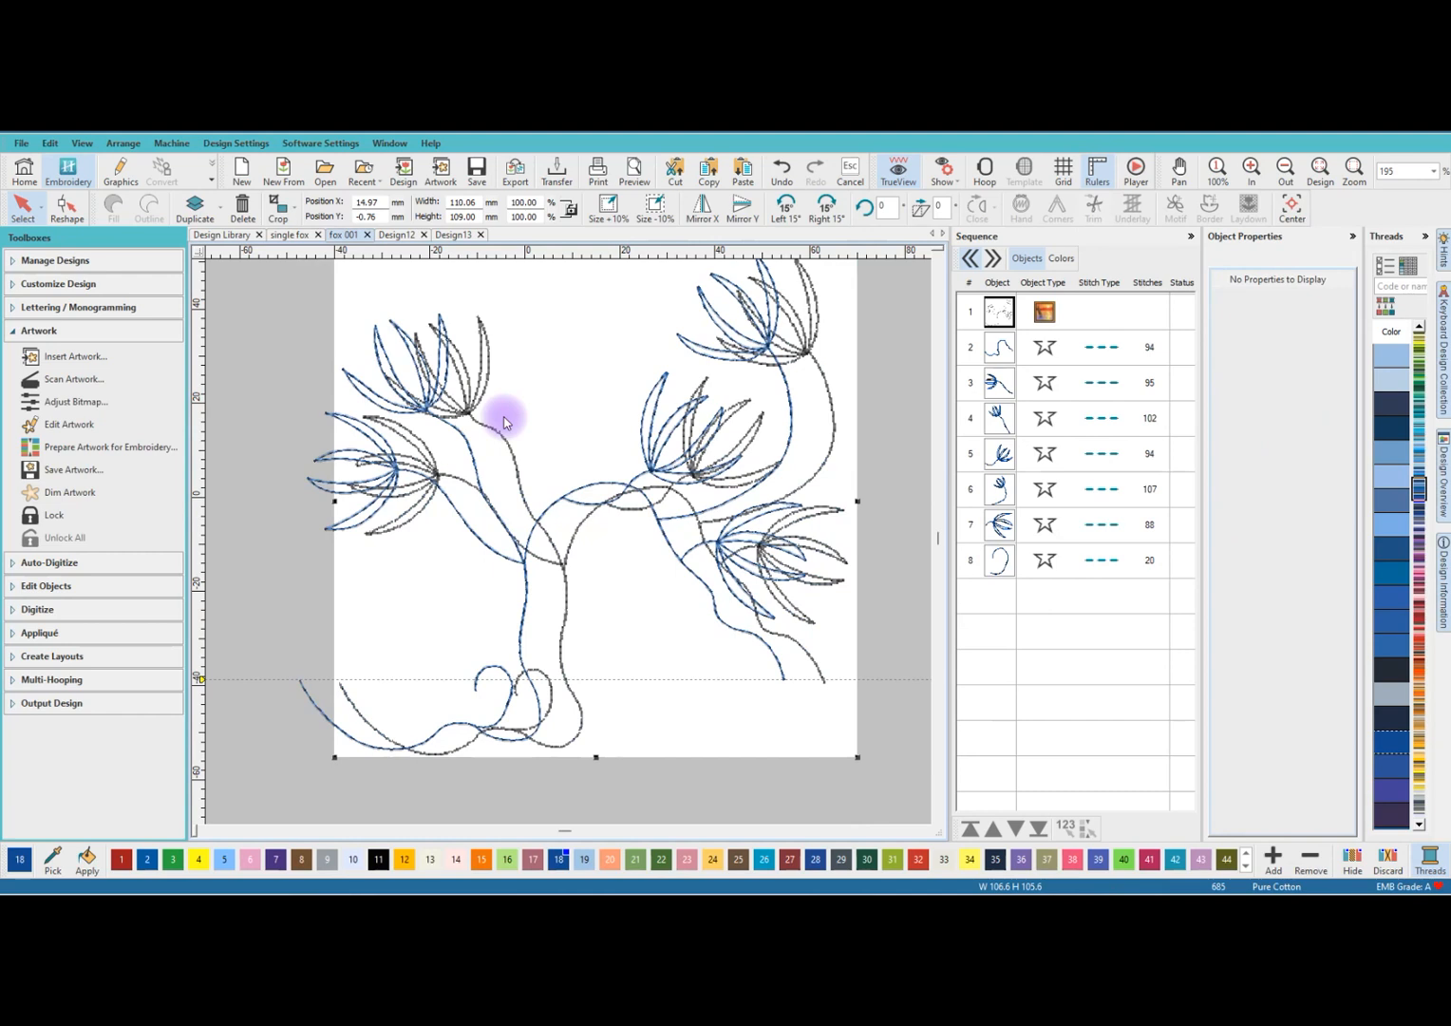
Turn on Dim Artwork for the background image.
click(39, 331)
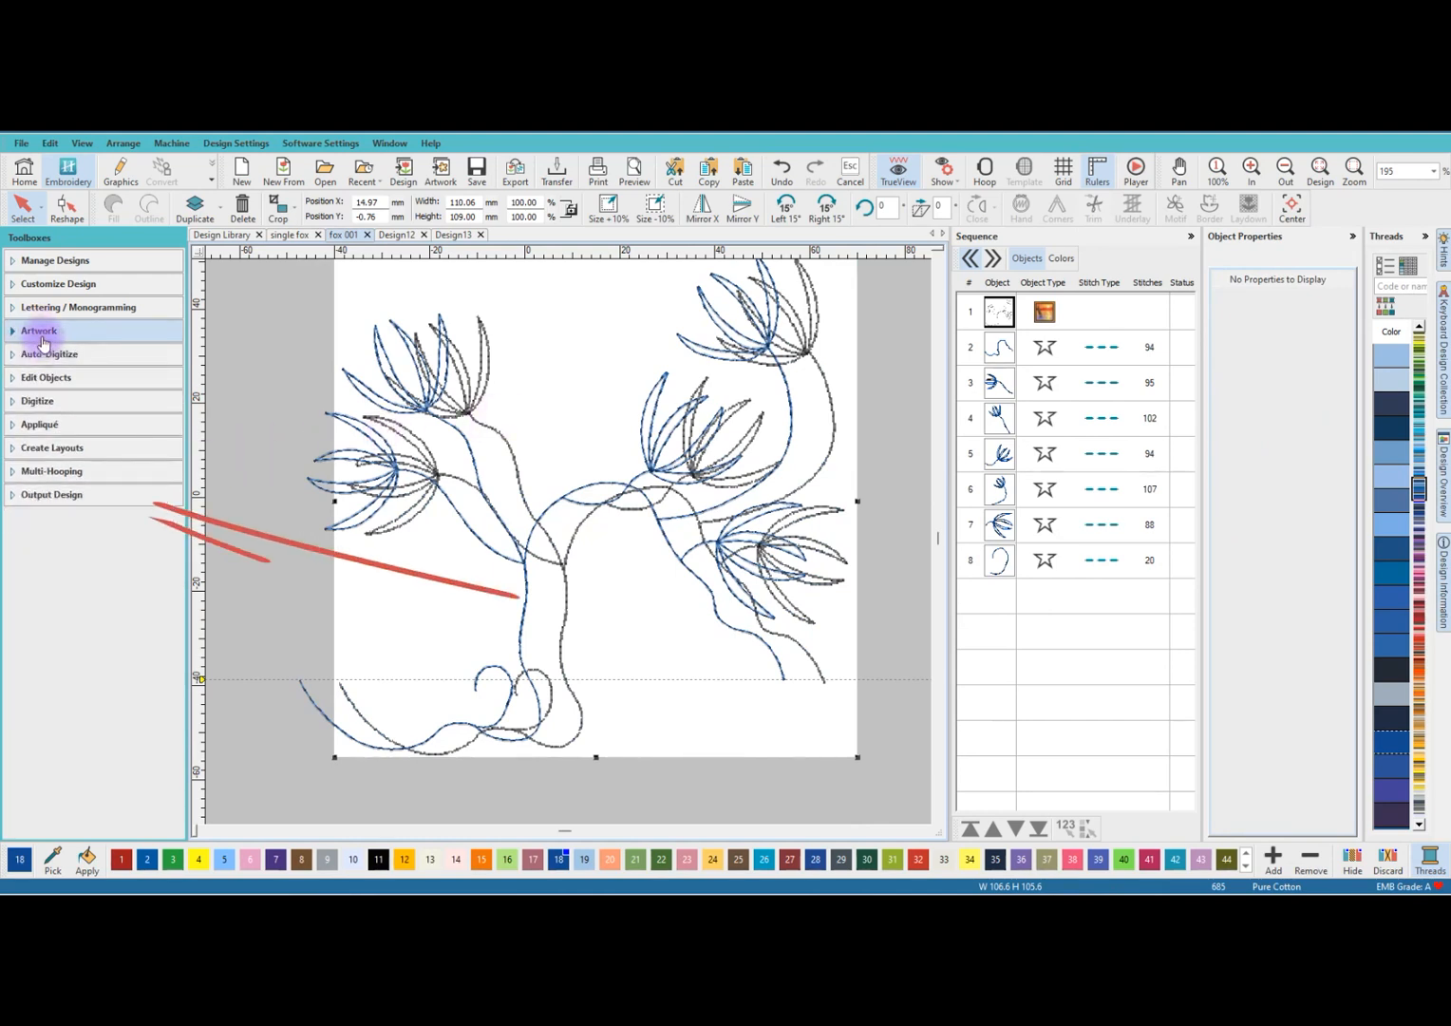
click(40, 337)
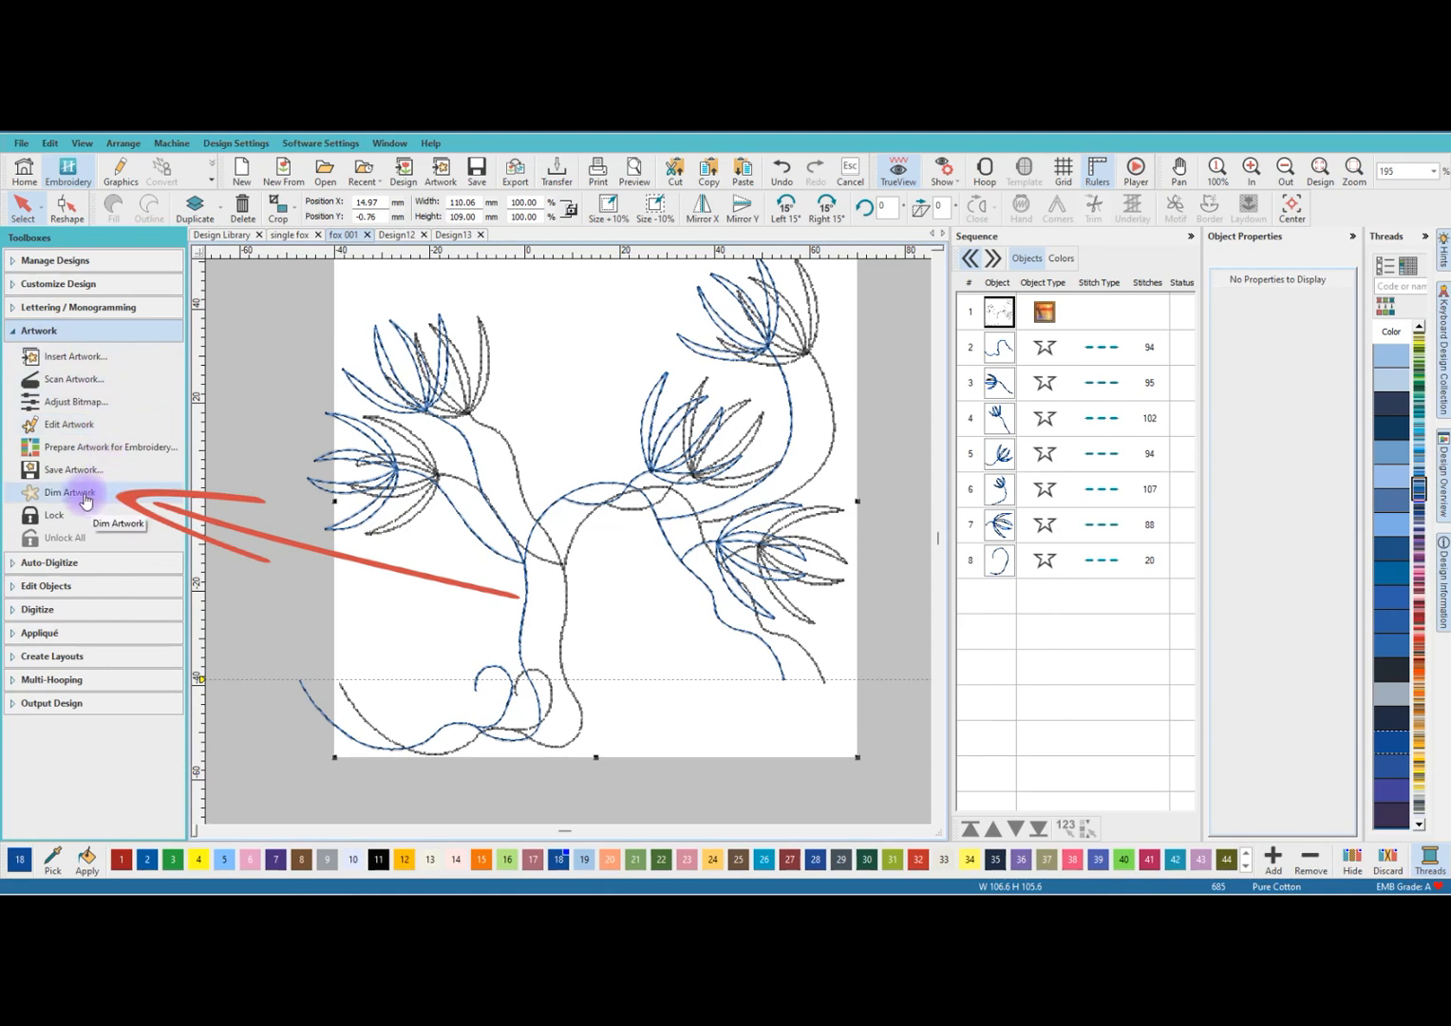
click(80, 496)
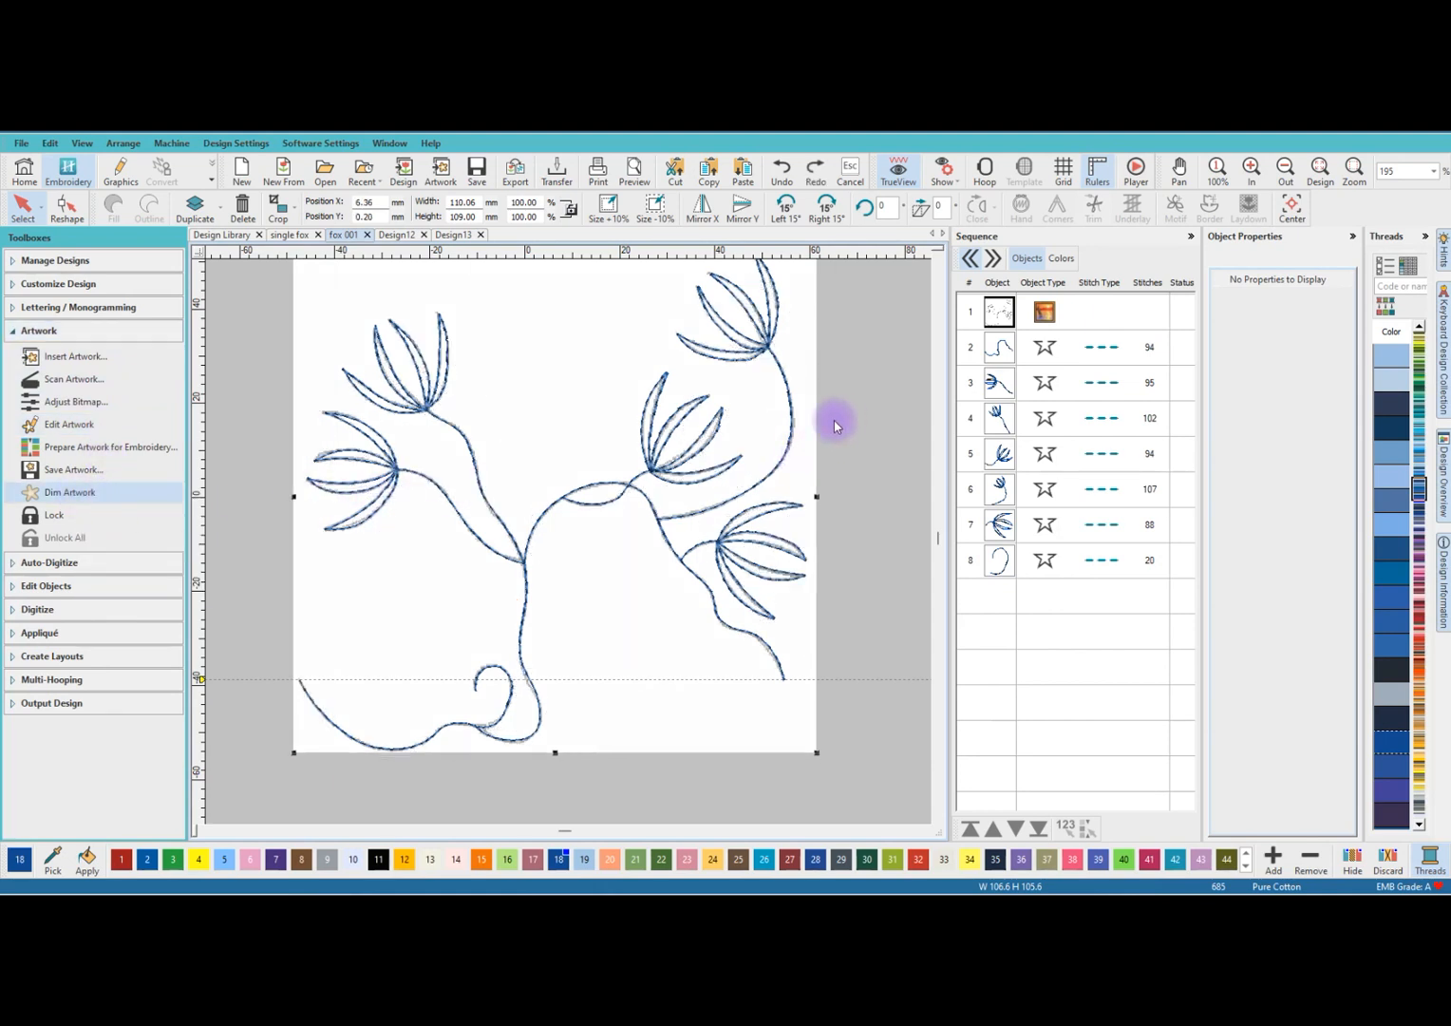
Delete the background artwork from the fox 001 design, keeping only the stitched line objects.
click(515, 333)
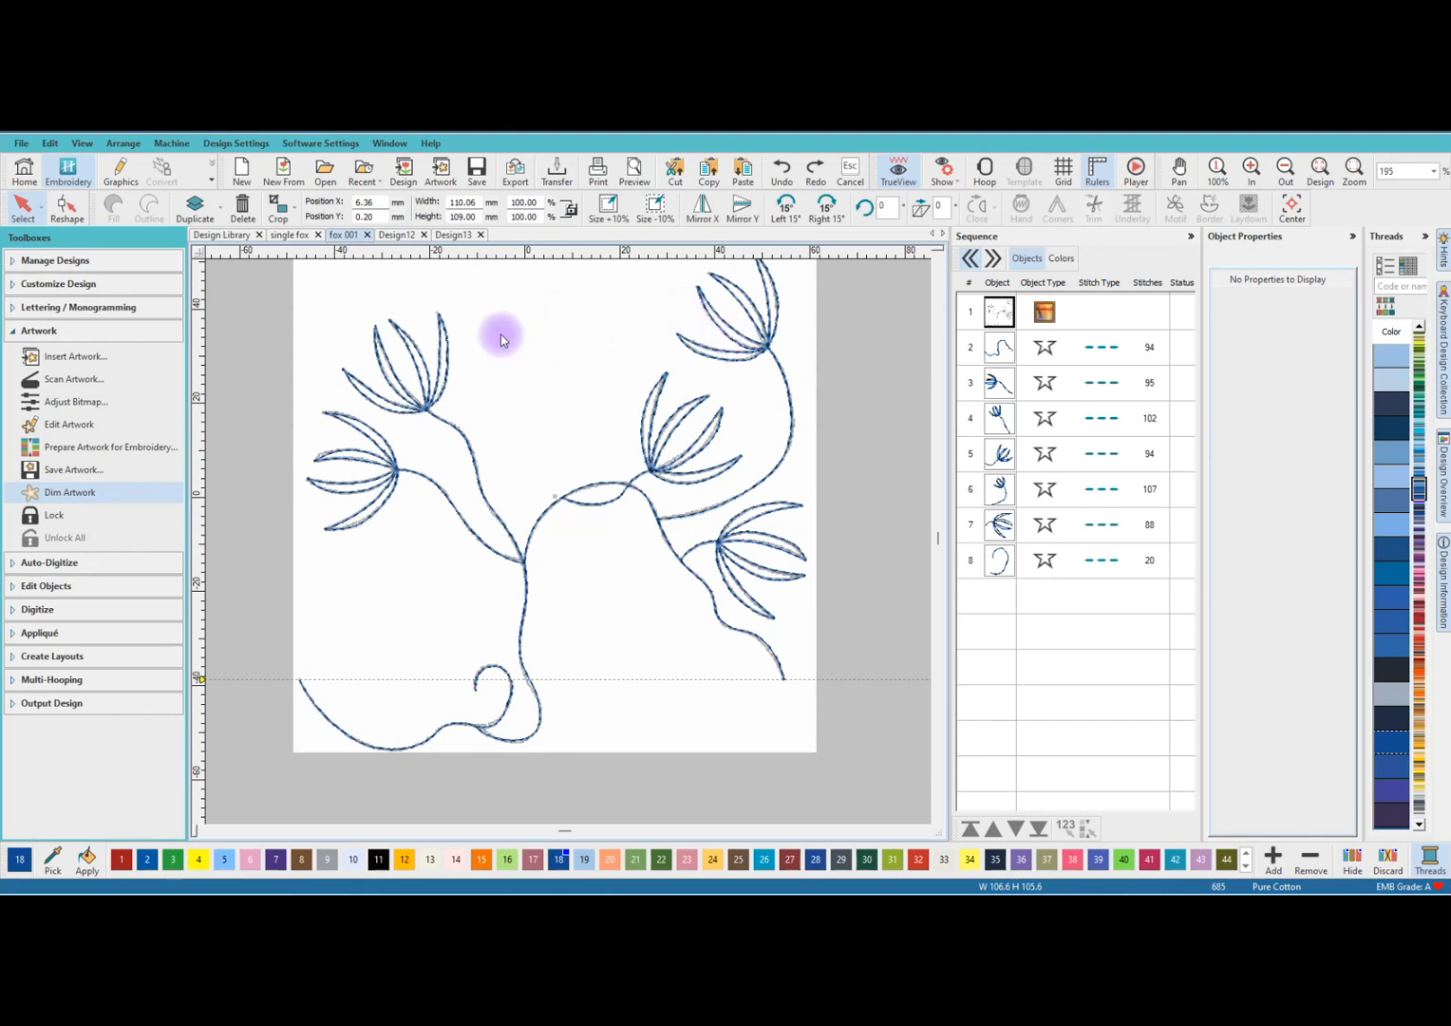
key(Delete)
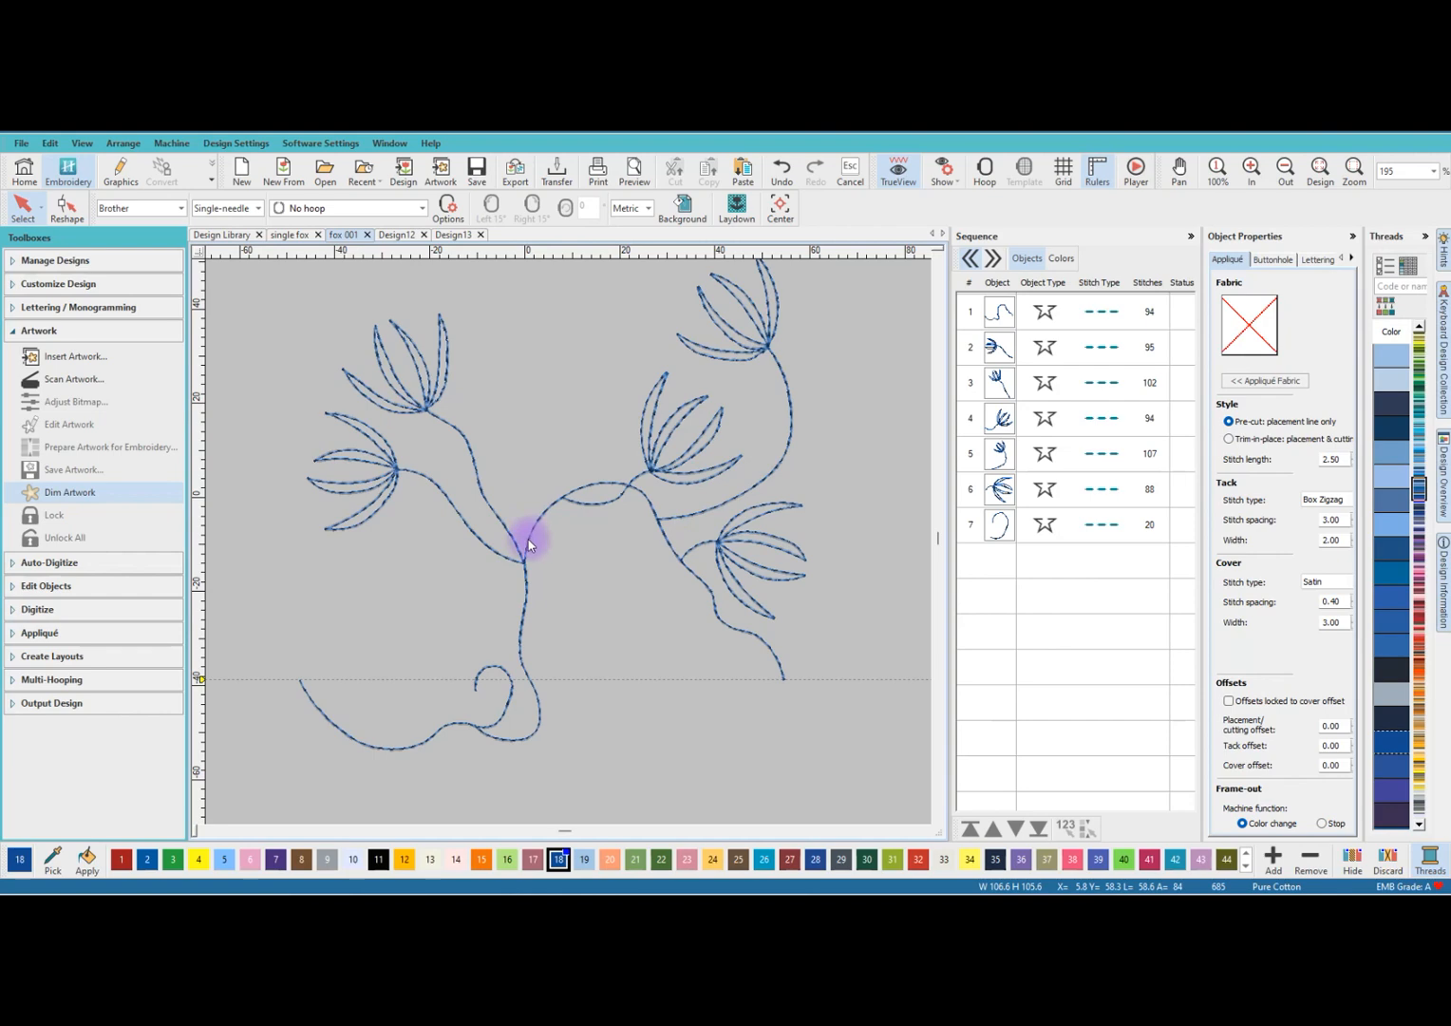
Examine the stitched flowers, branches and ground curve up close and as a whole.
scroll(567, 546, up, 5)
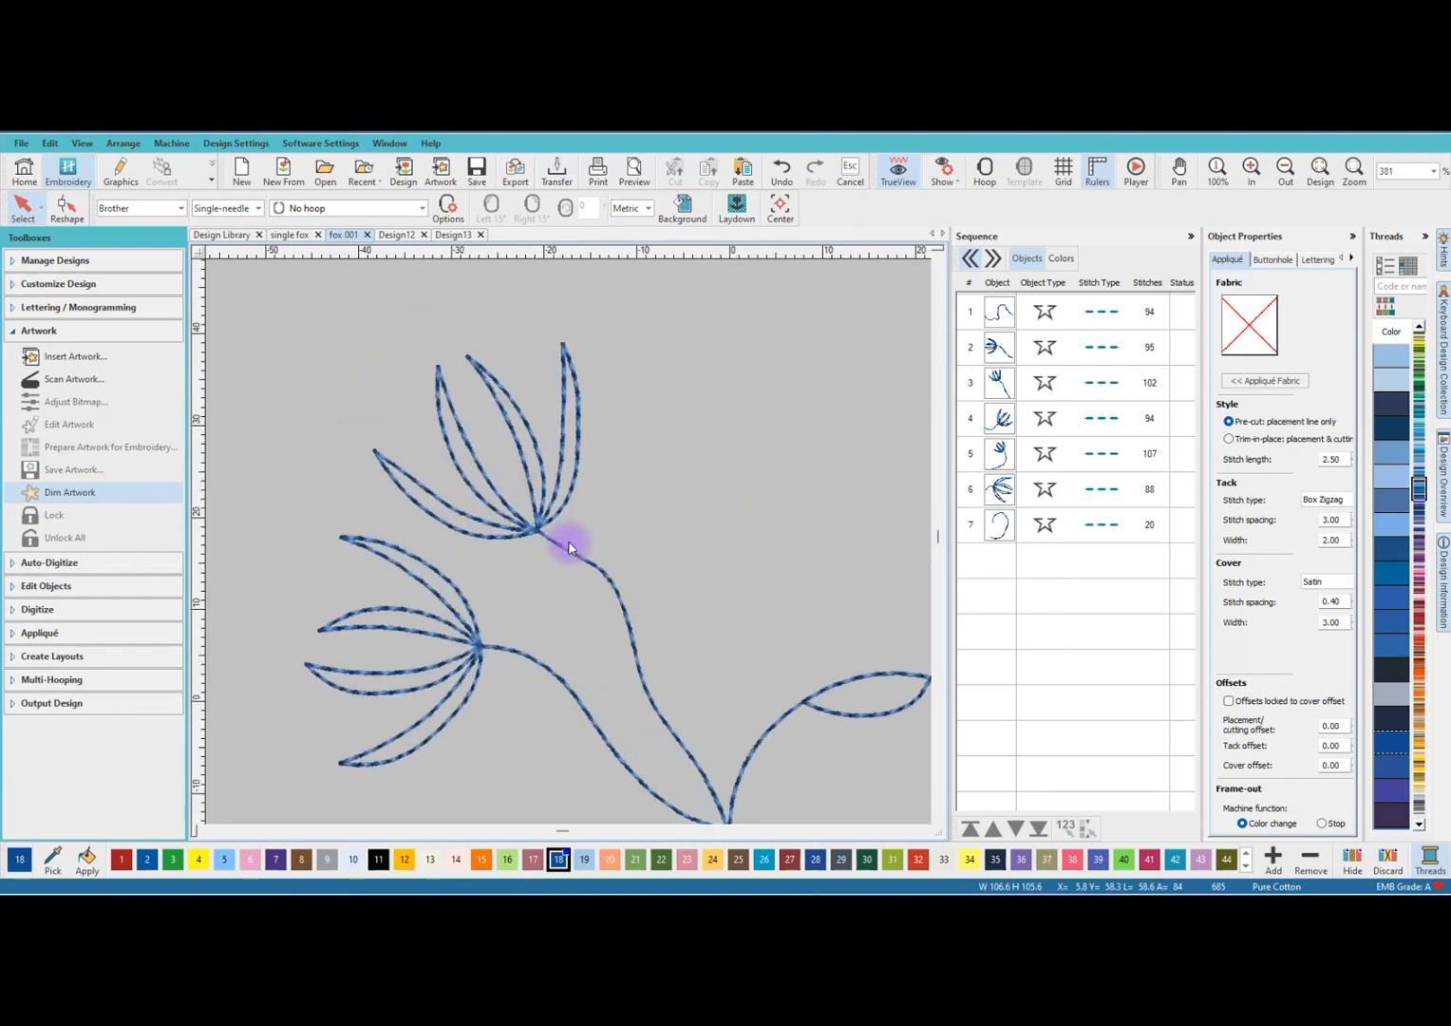
scroll(567, 549, down, 5)
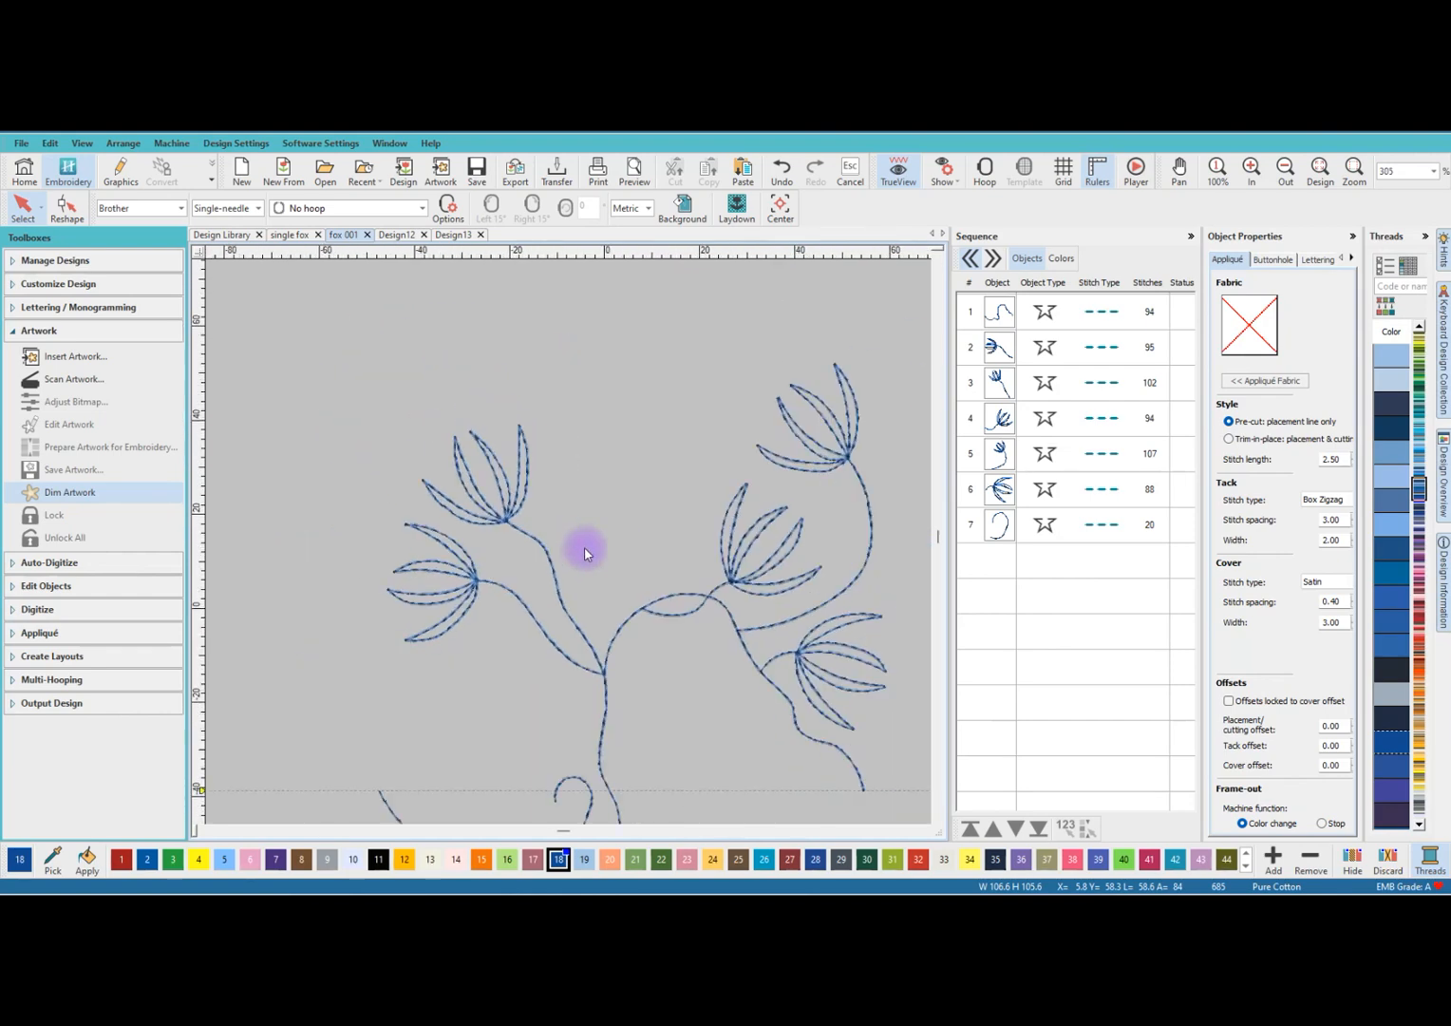
scroll(732, 586, up, 2)
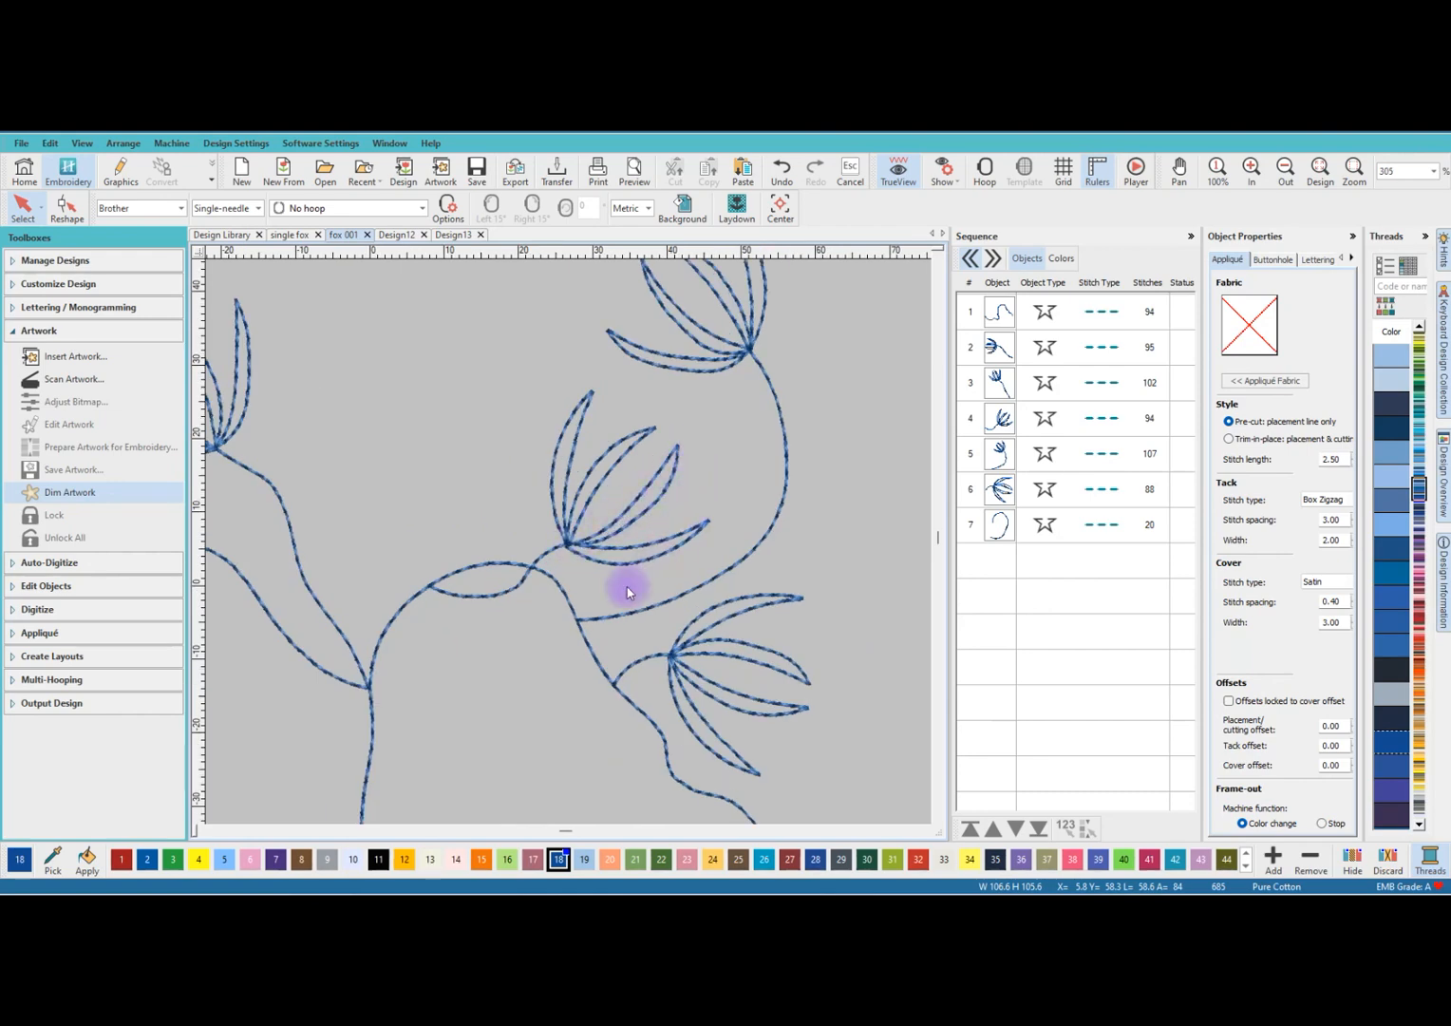
scroll(557, 554, down, 1)
scroll(453, 679, up, 2)
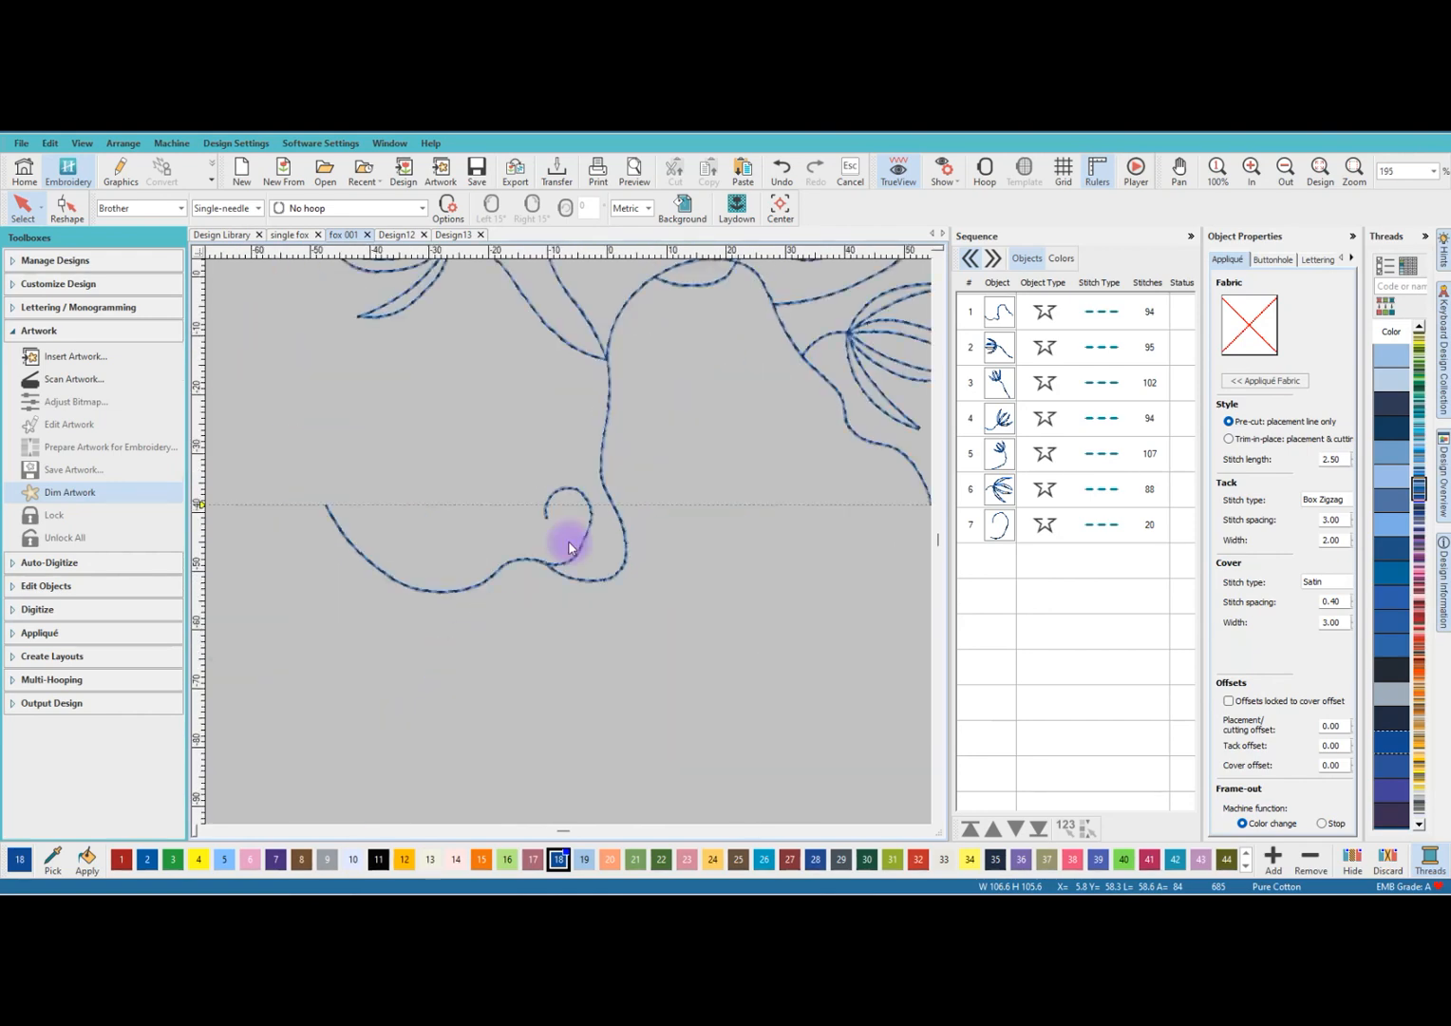
scroll(583, 535, down, 4)
scroll(593, 521, down, 1)
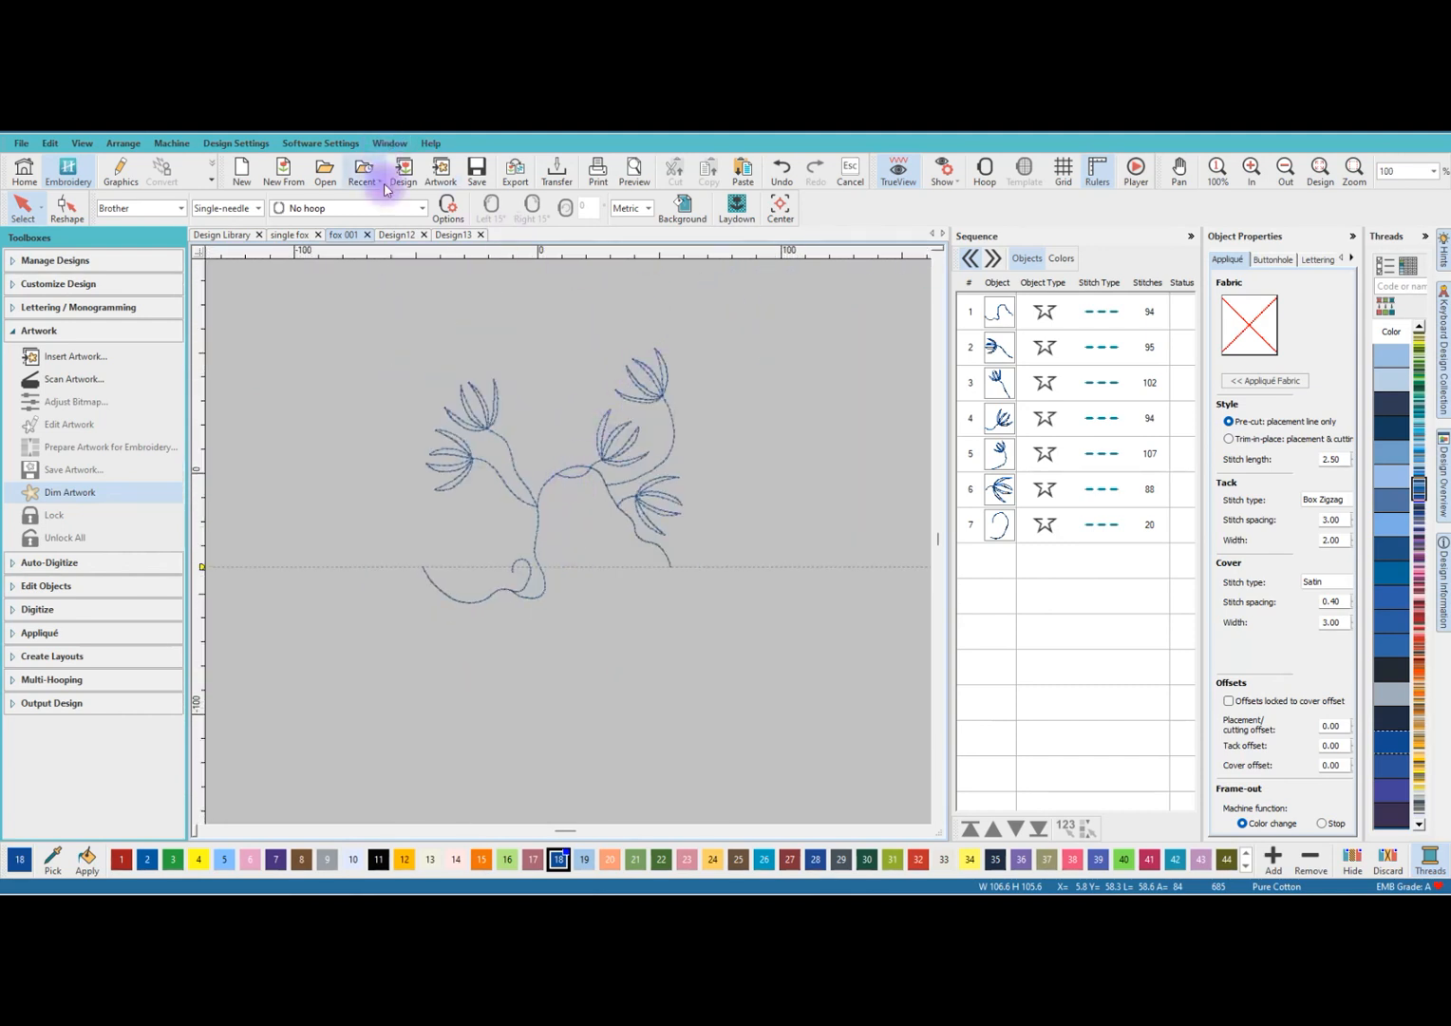
Select all seven stitched branch and flower objects and group them.
drag(372, 295, 732, 735)
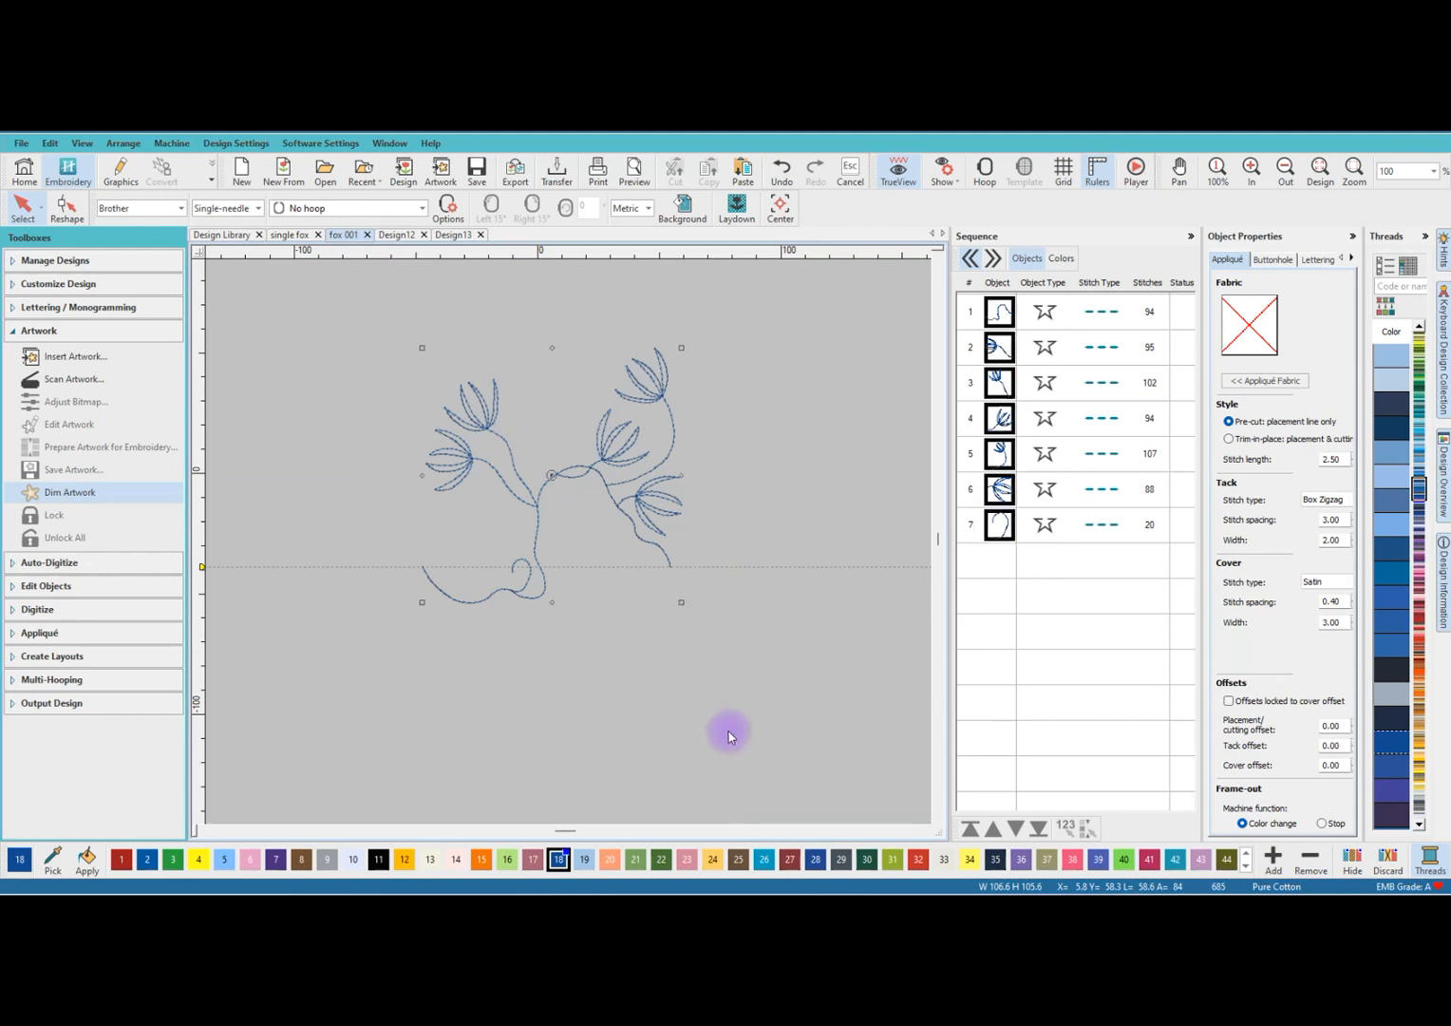
right_click(604, 490)
click(641, 508)
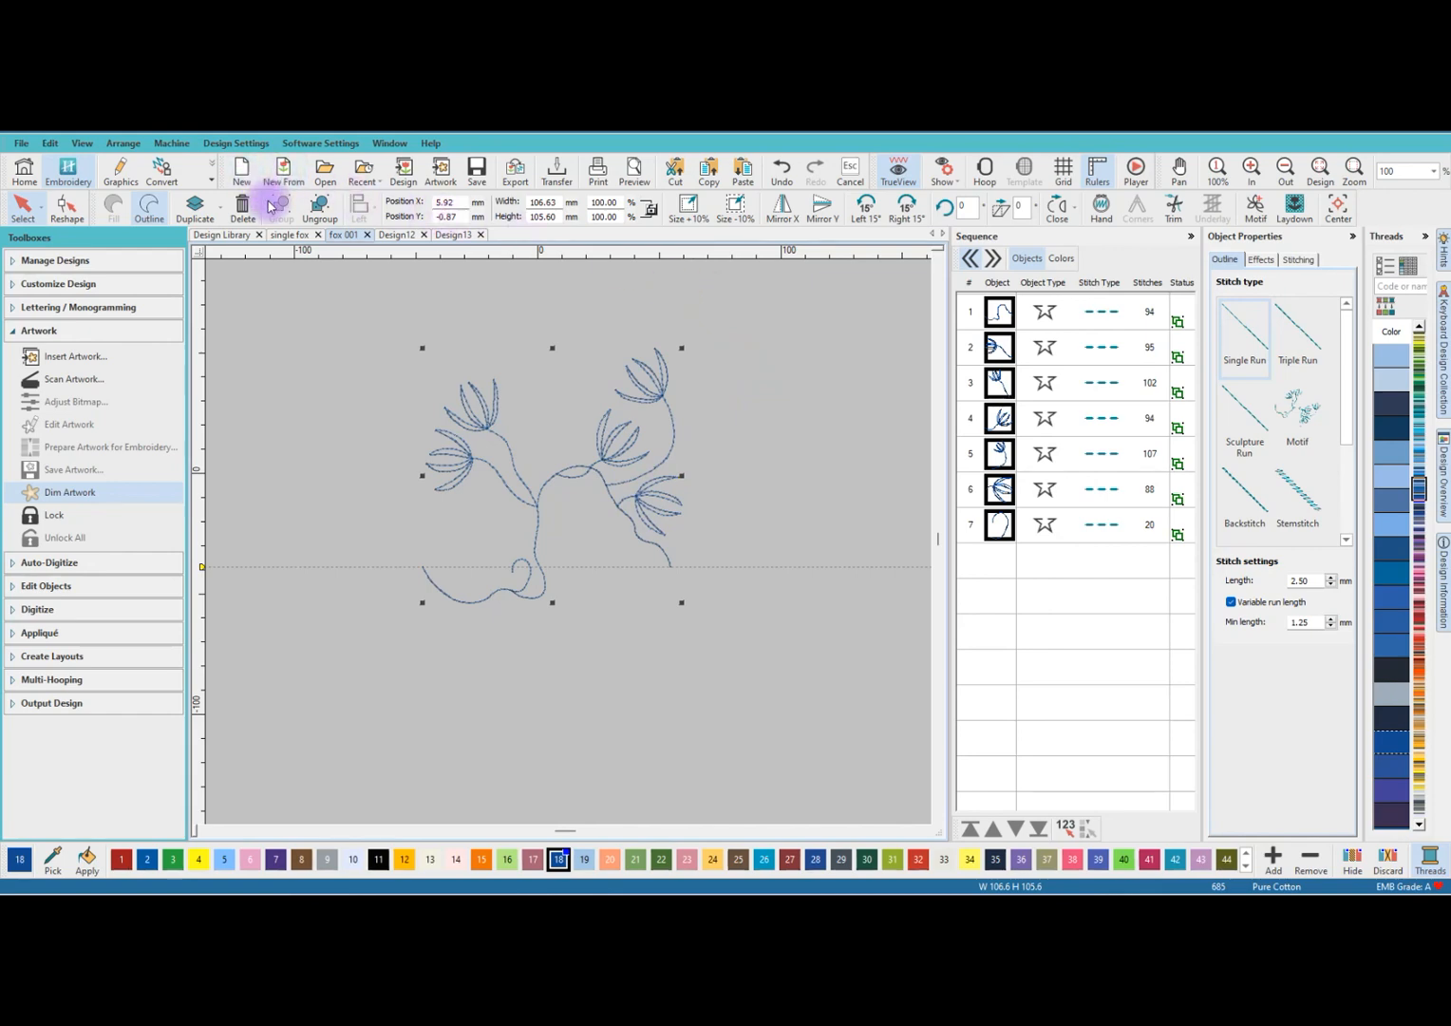
Copy the complete grouped fox from the single fox design.
click(290, 235)
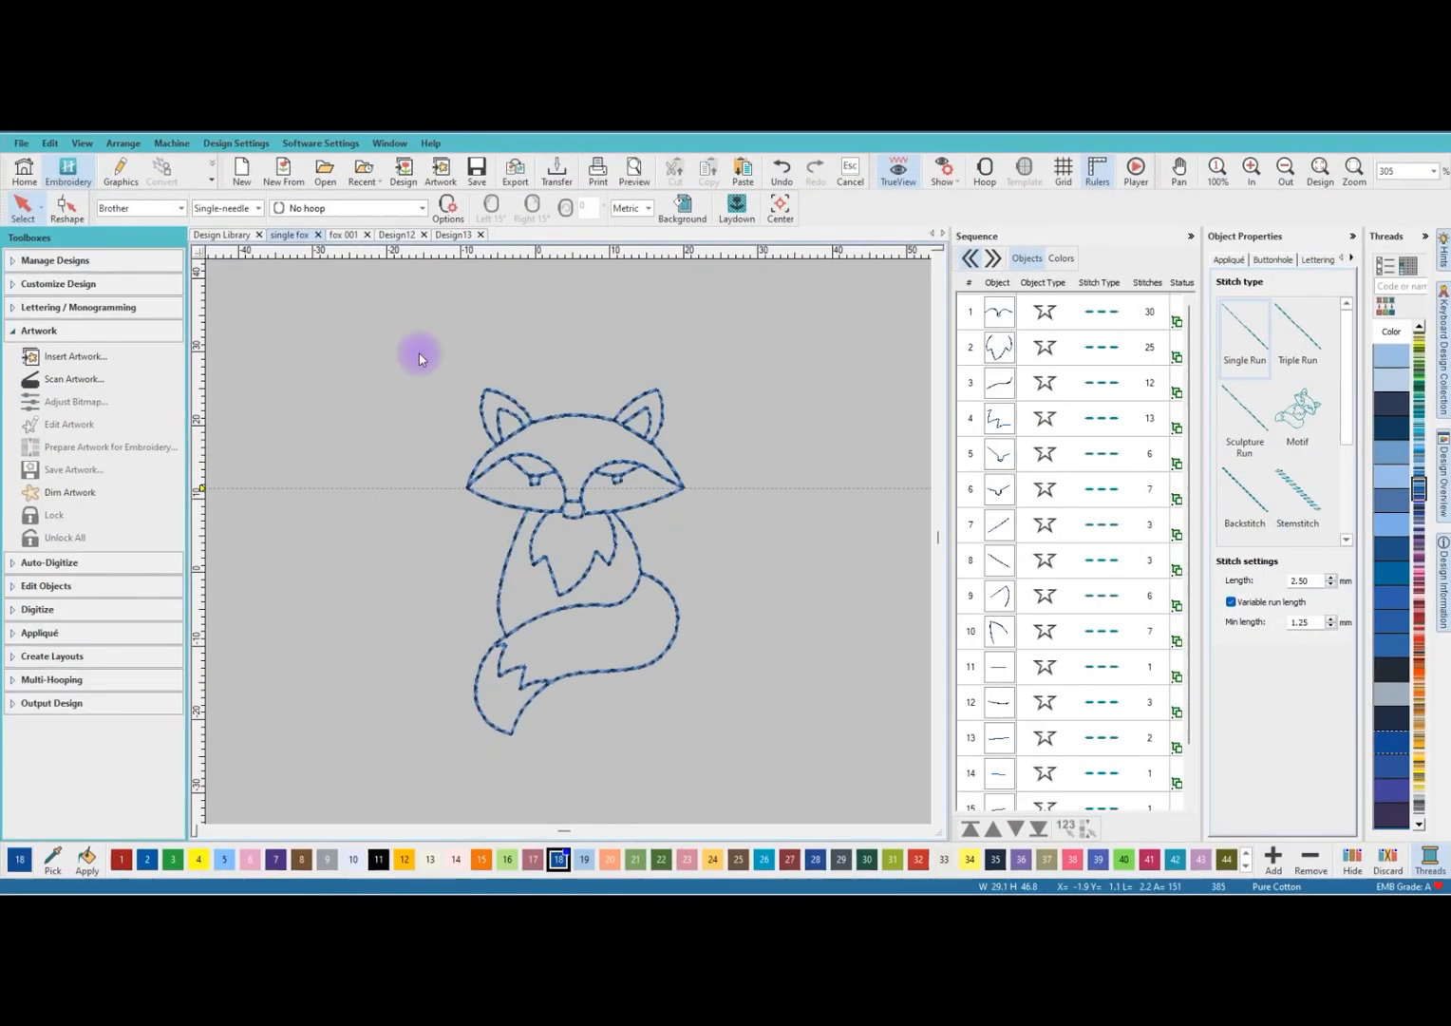
drag(394, 346, 719, 767)
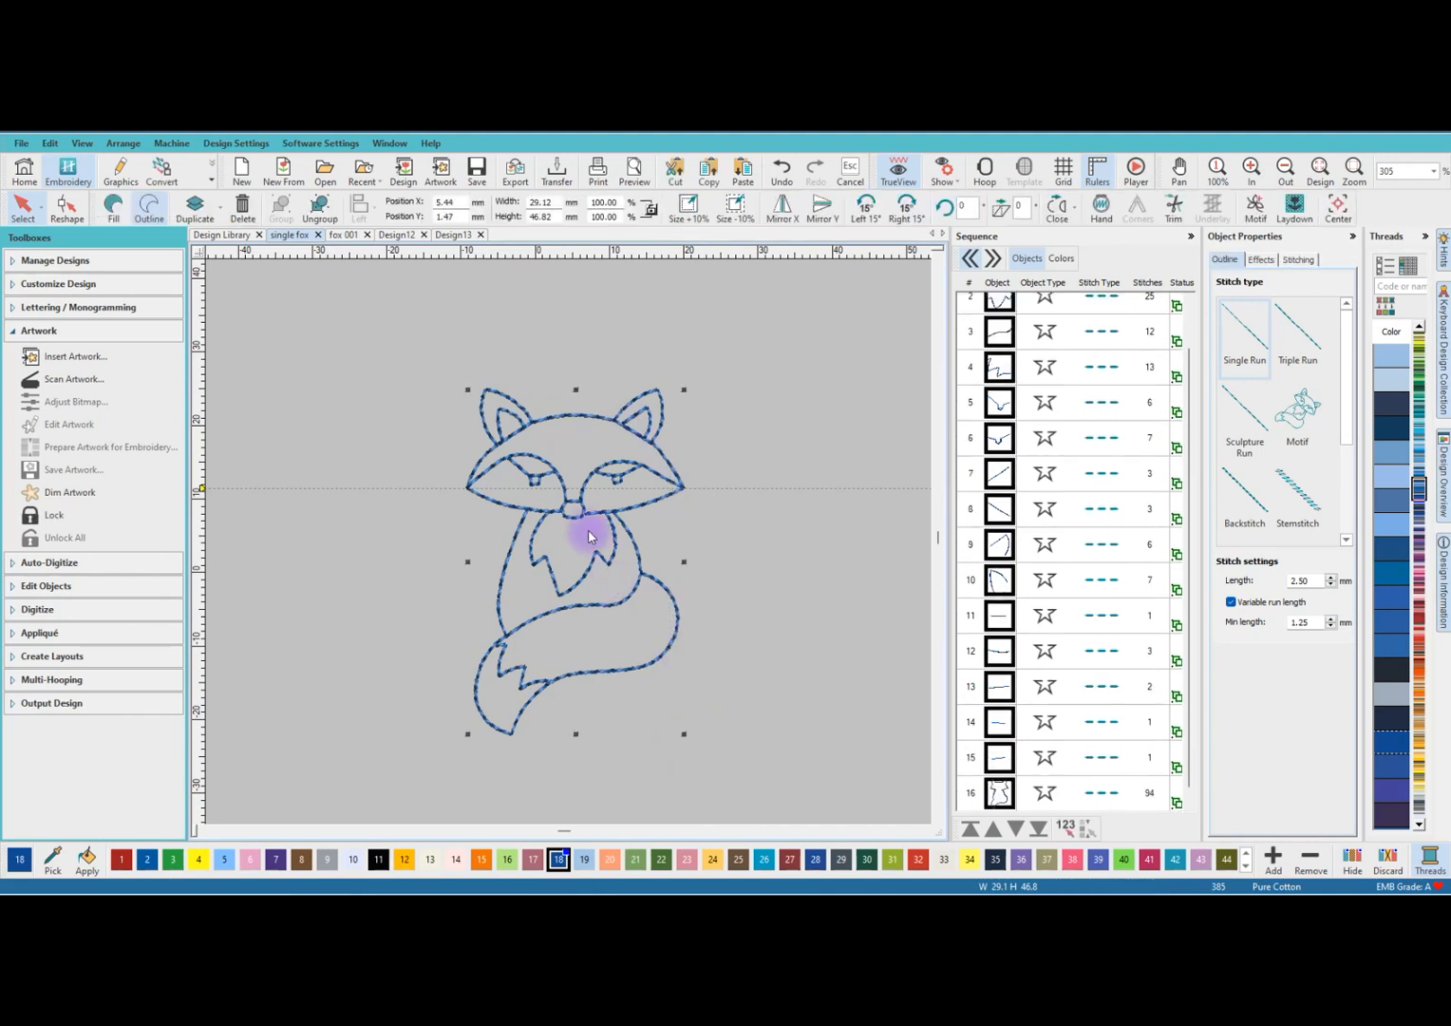
right_click(582, 516)
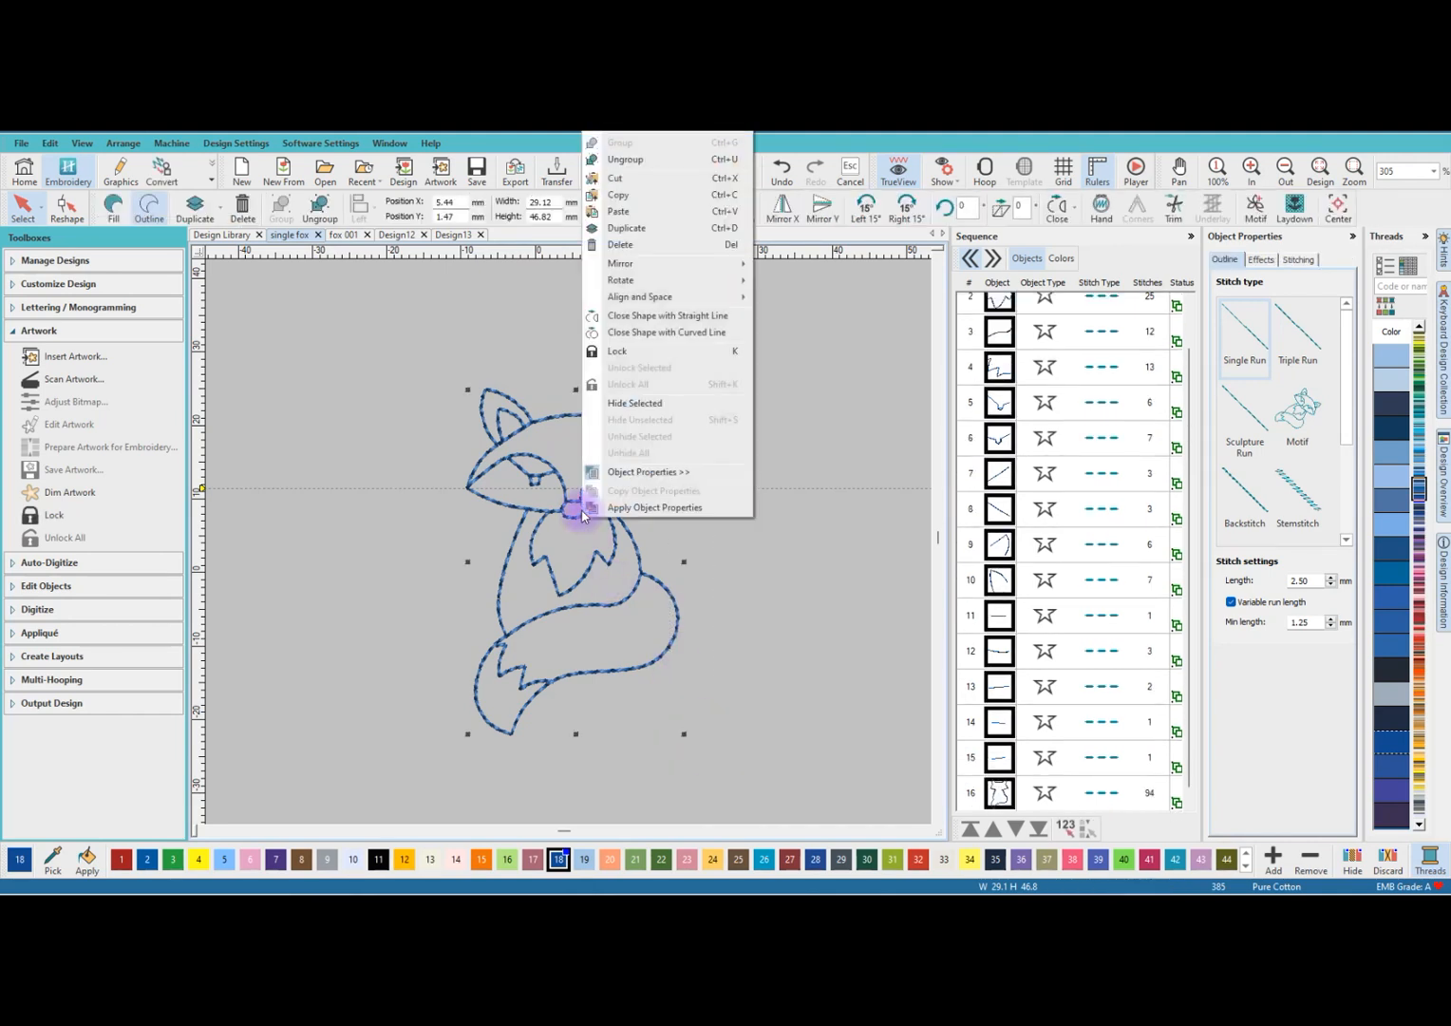
click(618, 197)
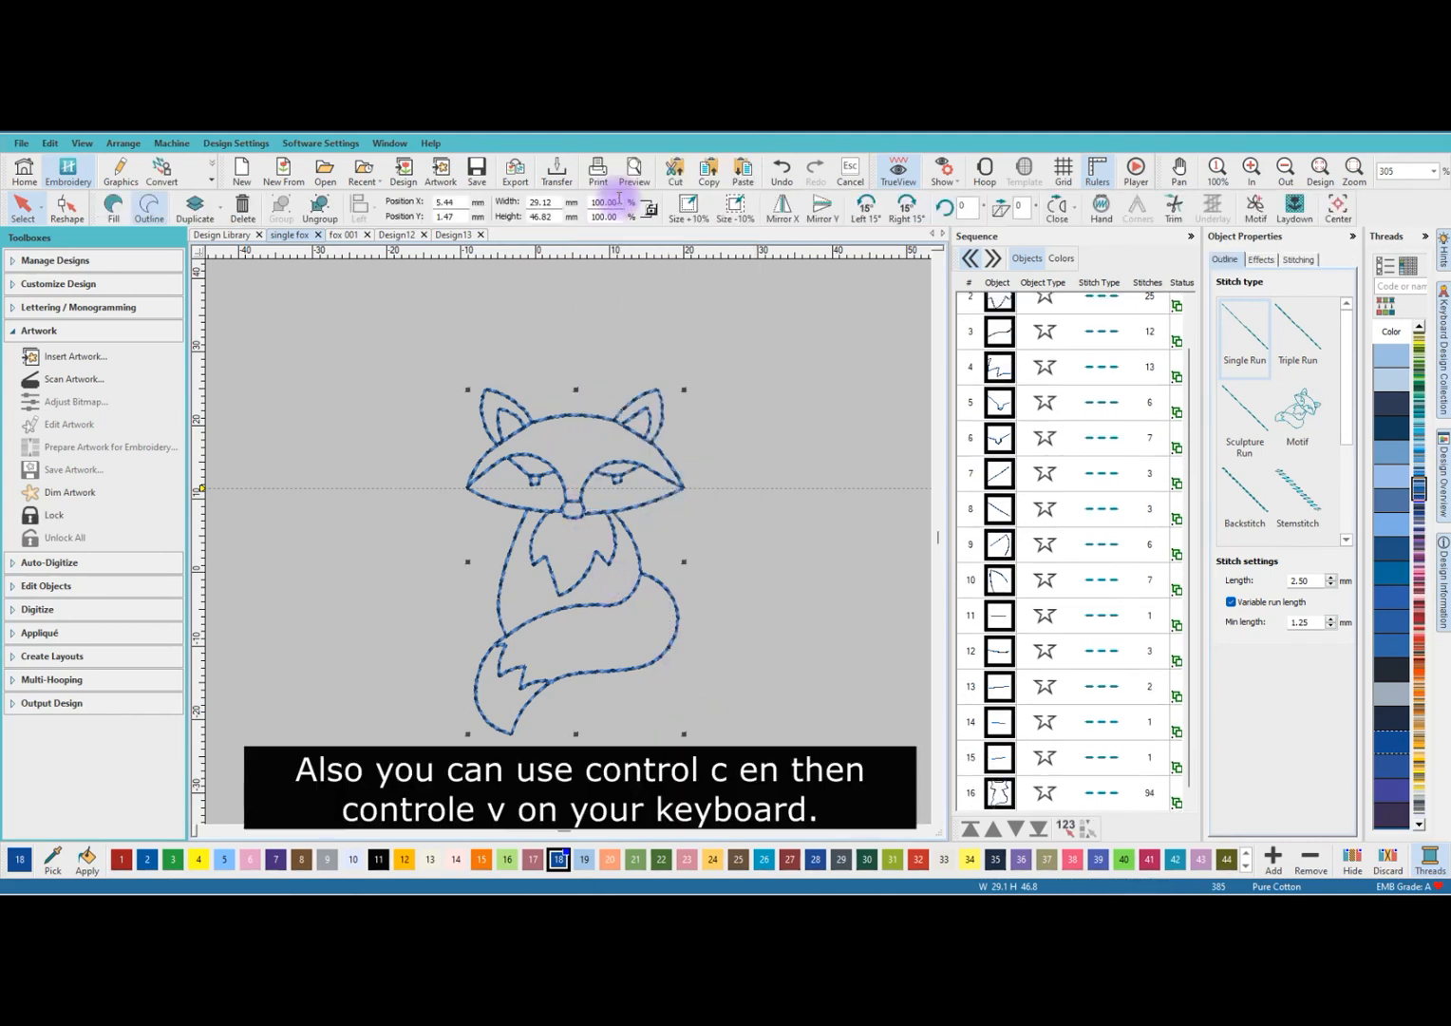
Paste the copied fox into the fox 001 design with the branches.
click(352, 235)
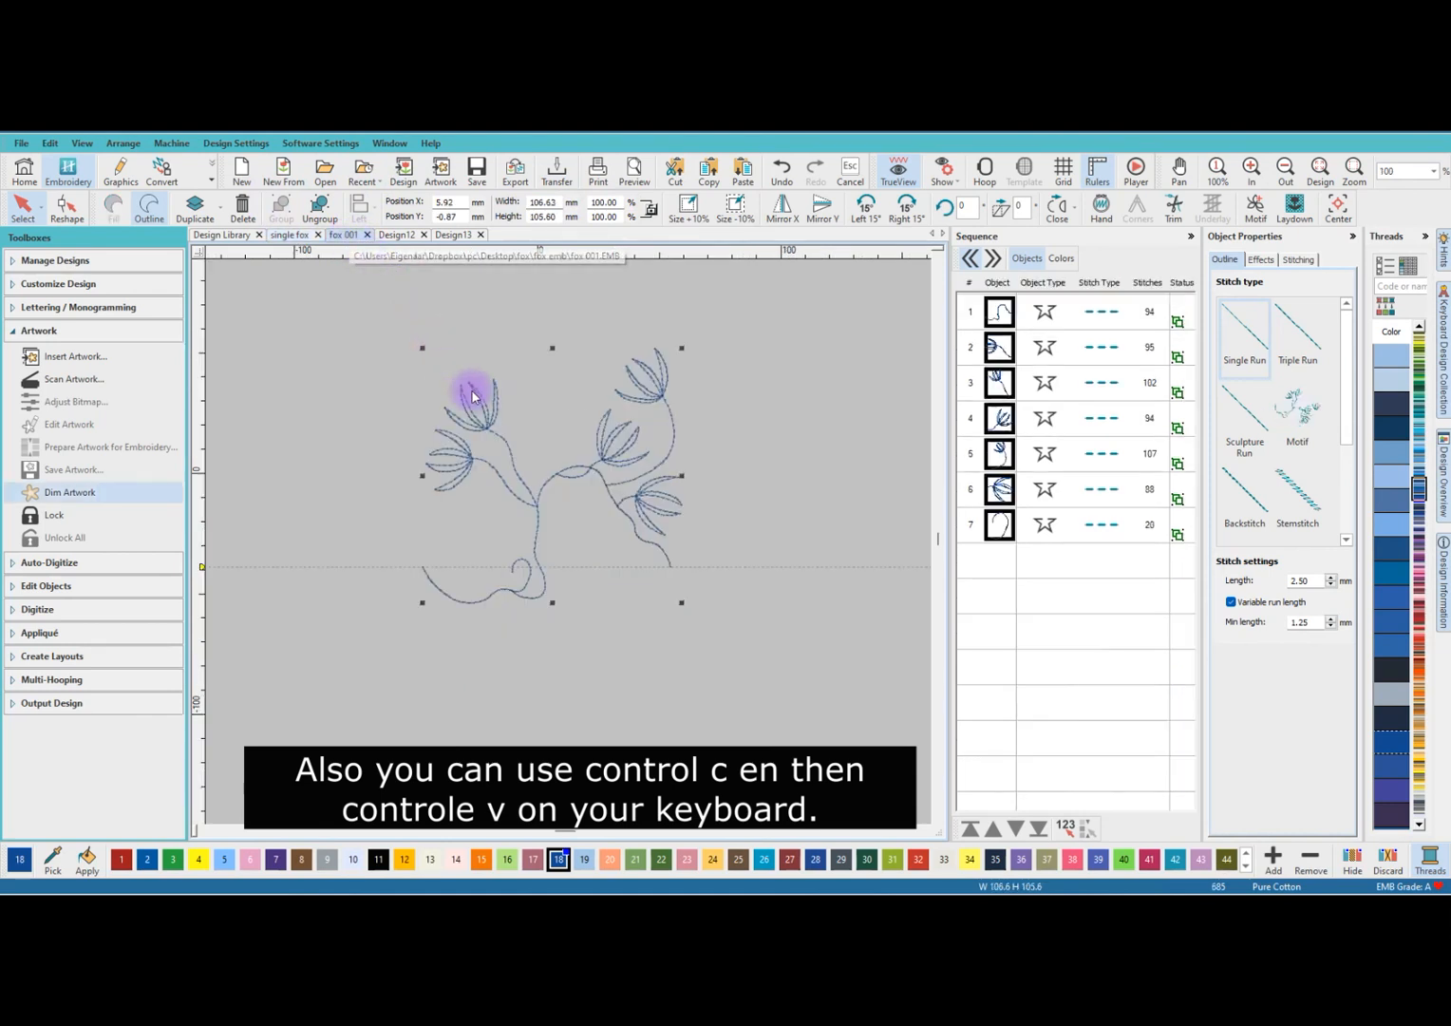
right_click(538, 427)
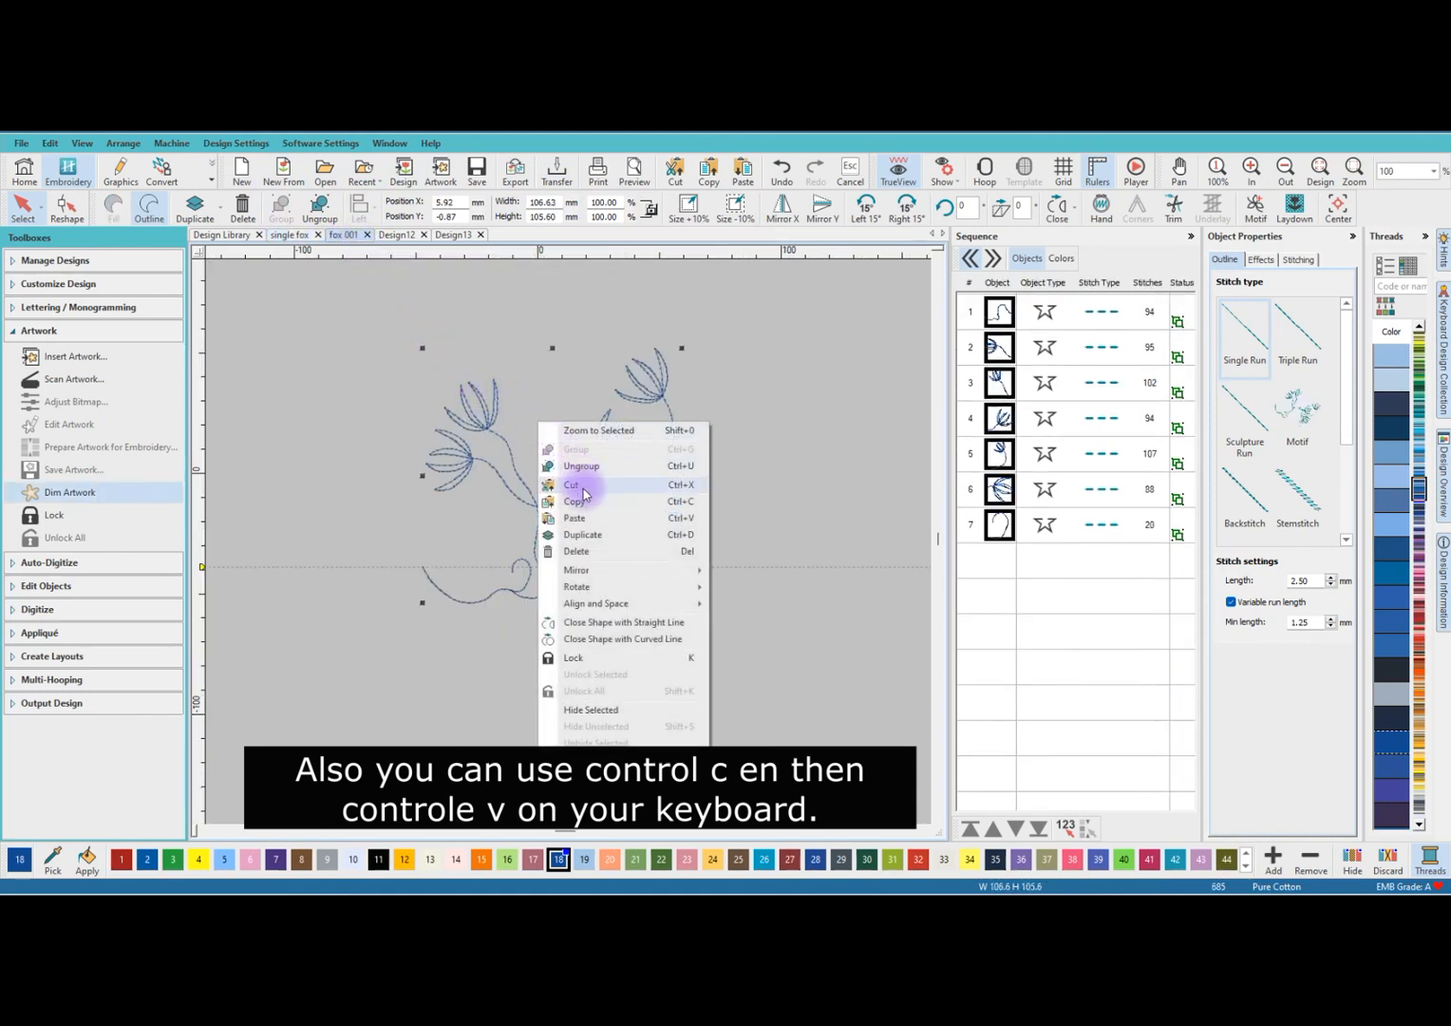
click(576, 519)
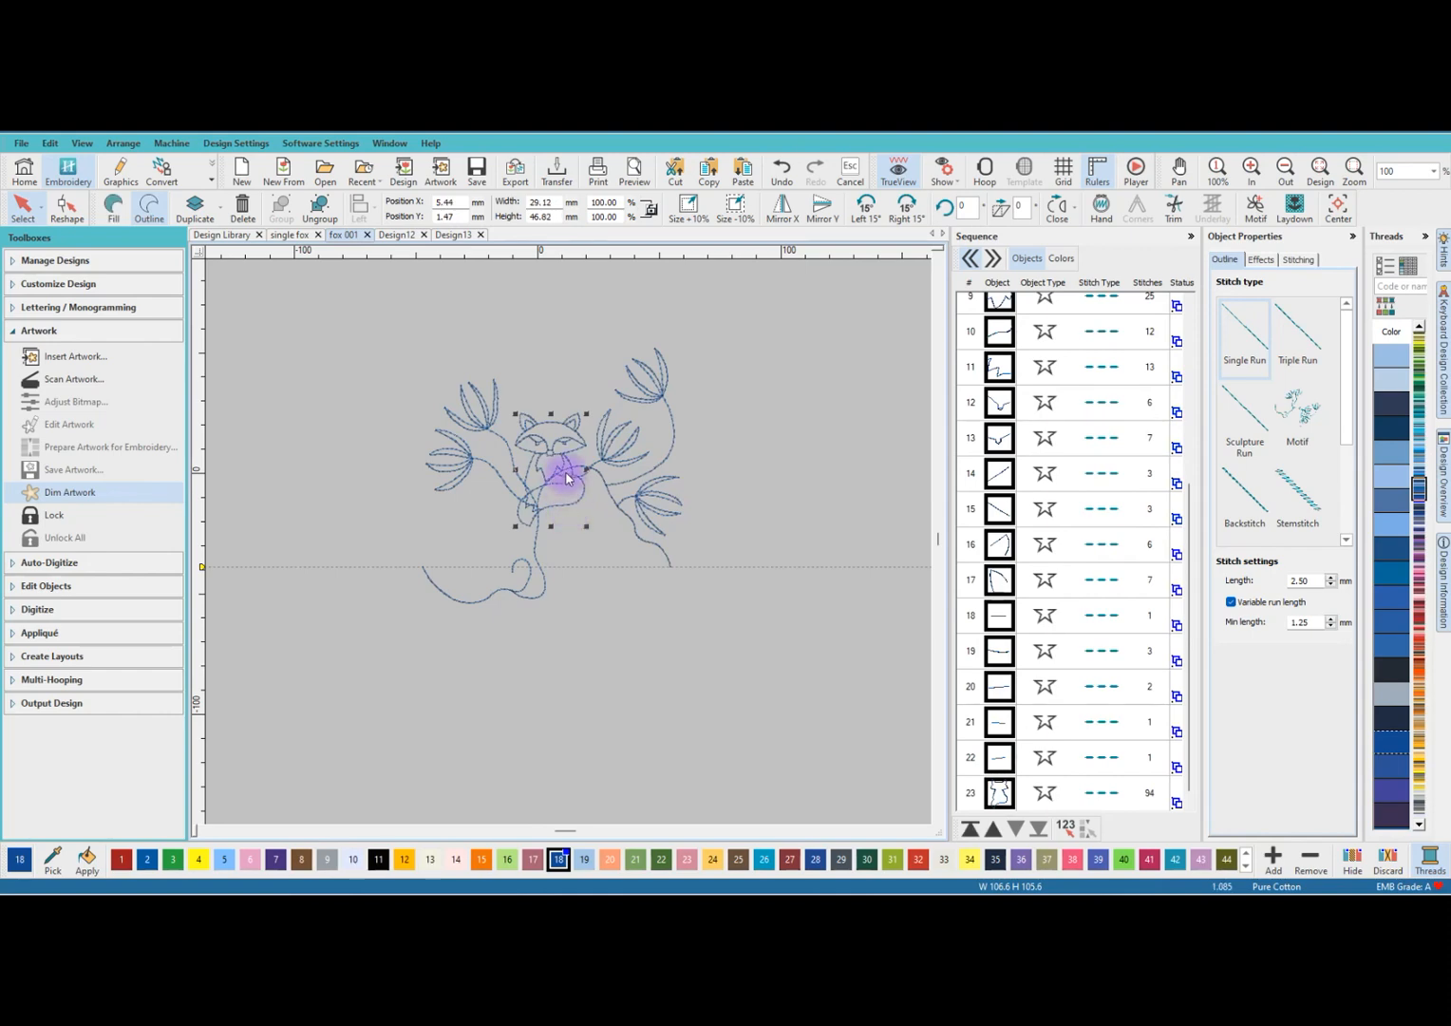
Seat the pasted fox on the branches between the upper flowers and rotate it 15° to the right.
scroll(567, 513, up, 3)
drag(543, 509, 537, 423)
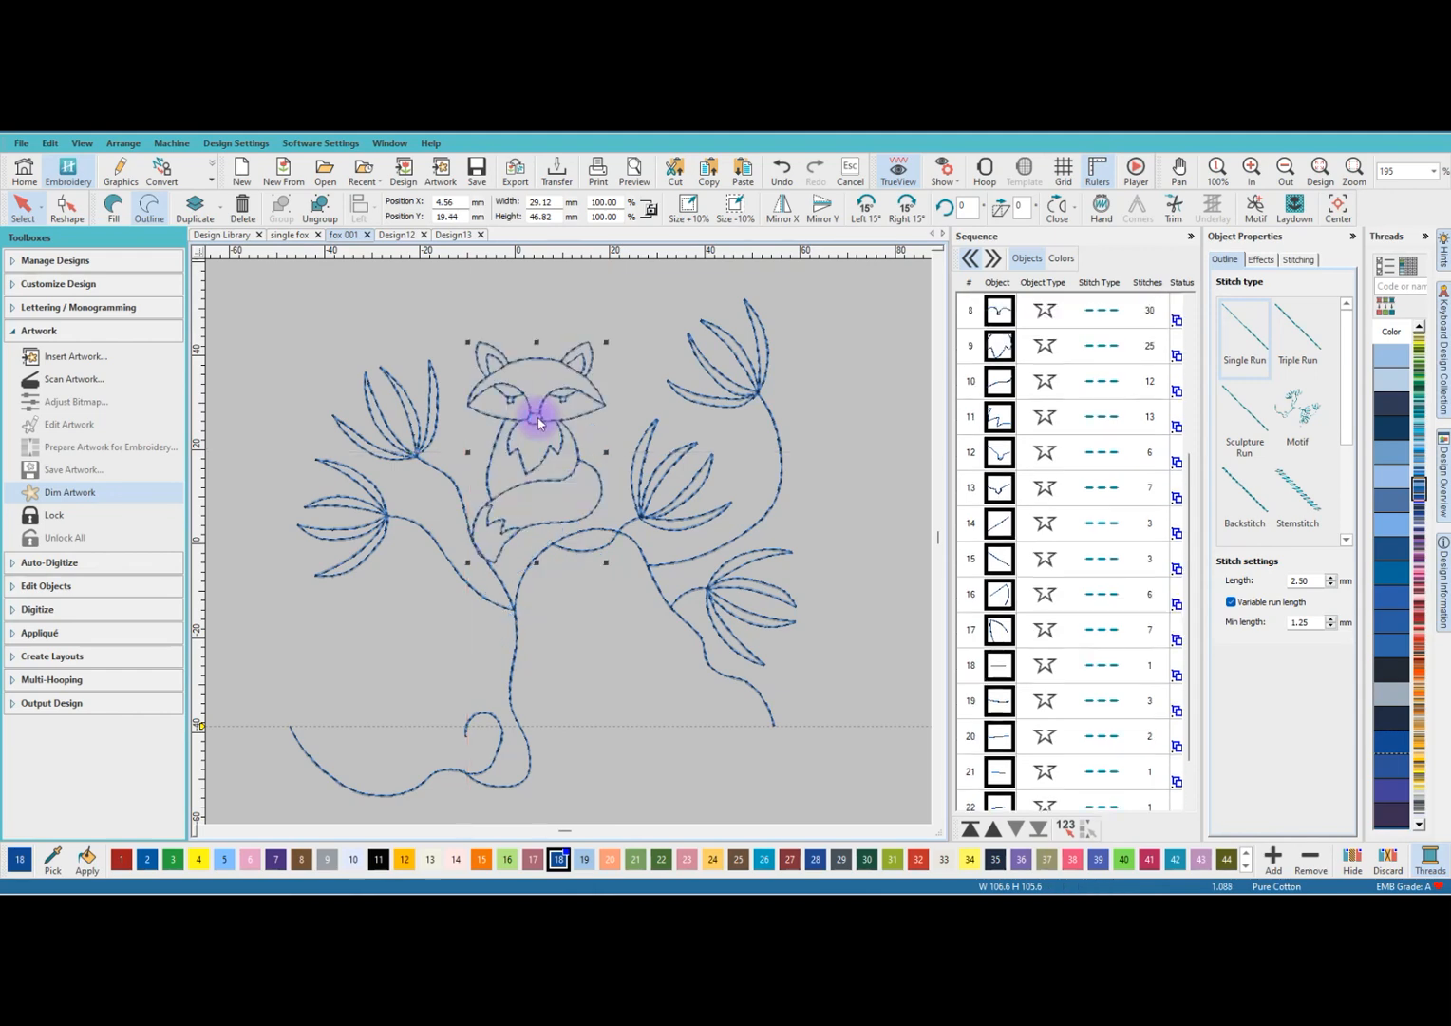
scroll(514, 456, up, 1)
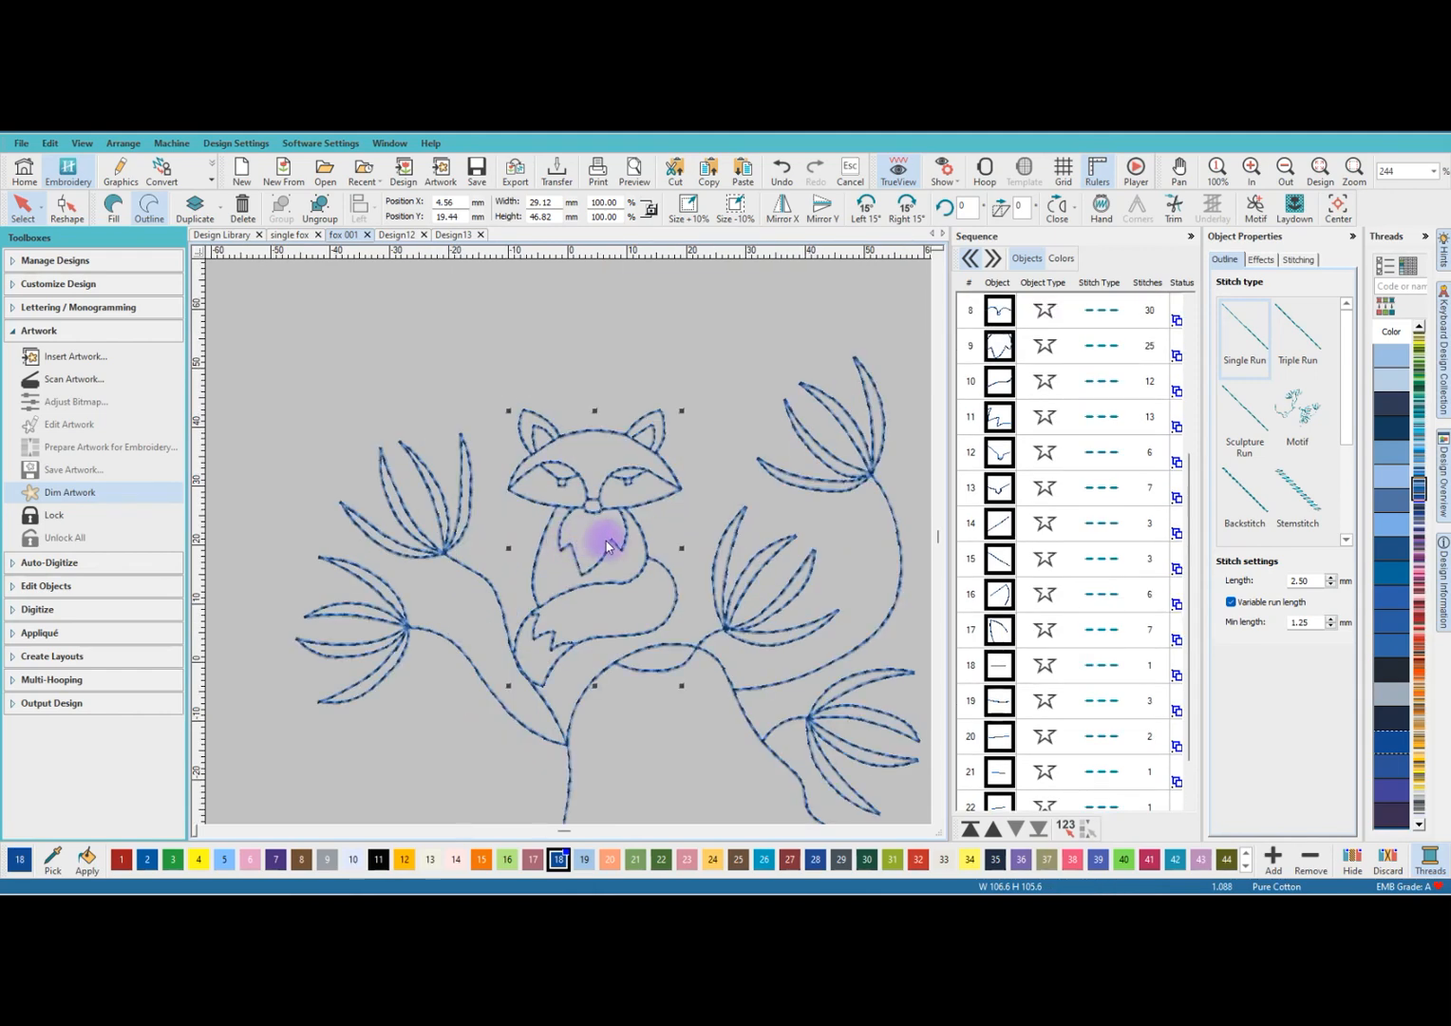
click(903, 215)
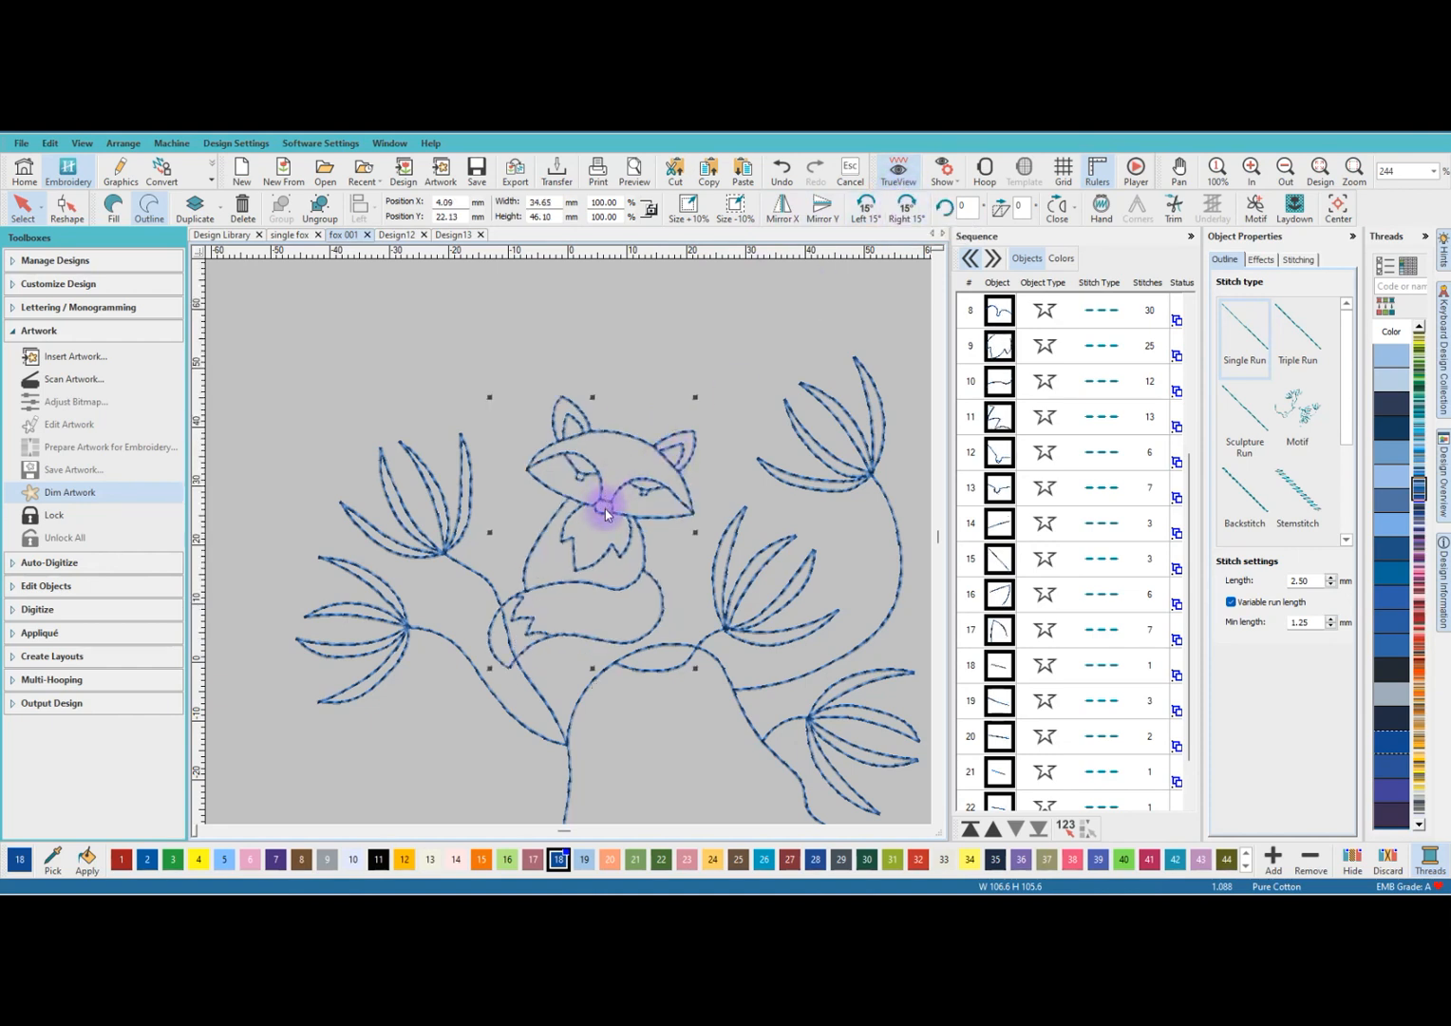
mouse_move(613, 518)
mouse_down()
mouse_move(632, 515)
mouse_move(626, 498)
mouse_up()
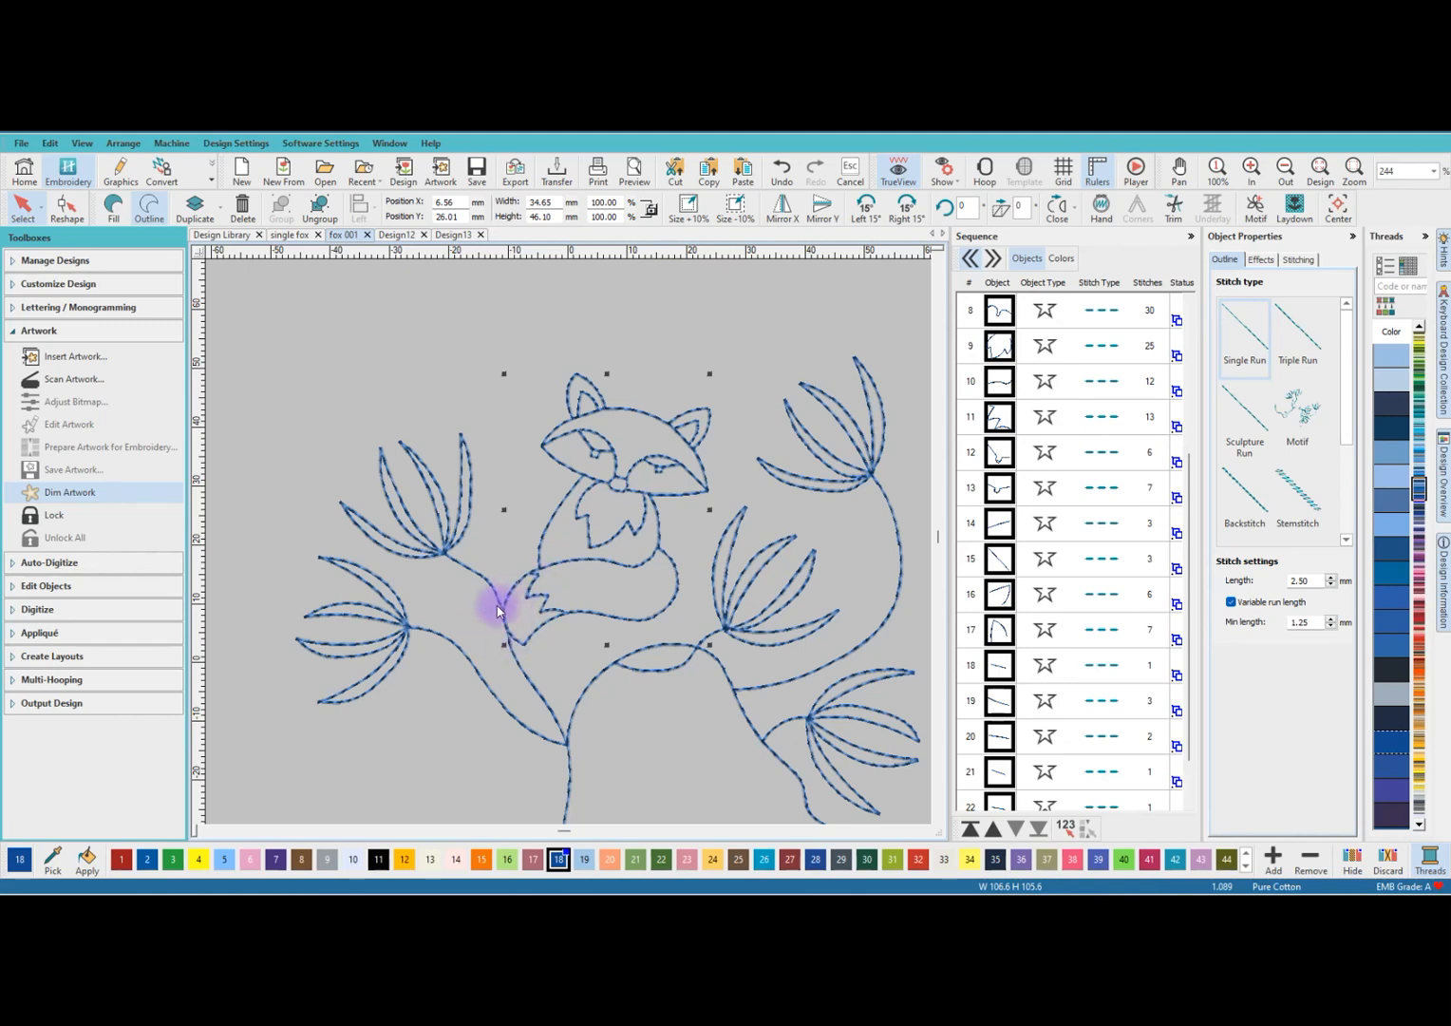
scroll(570, 536, down, 3)
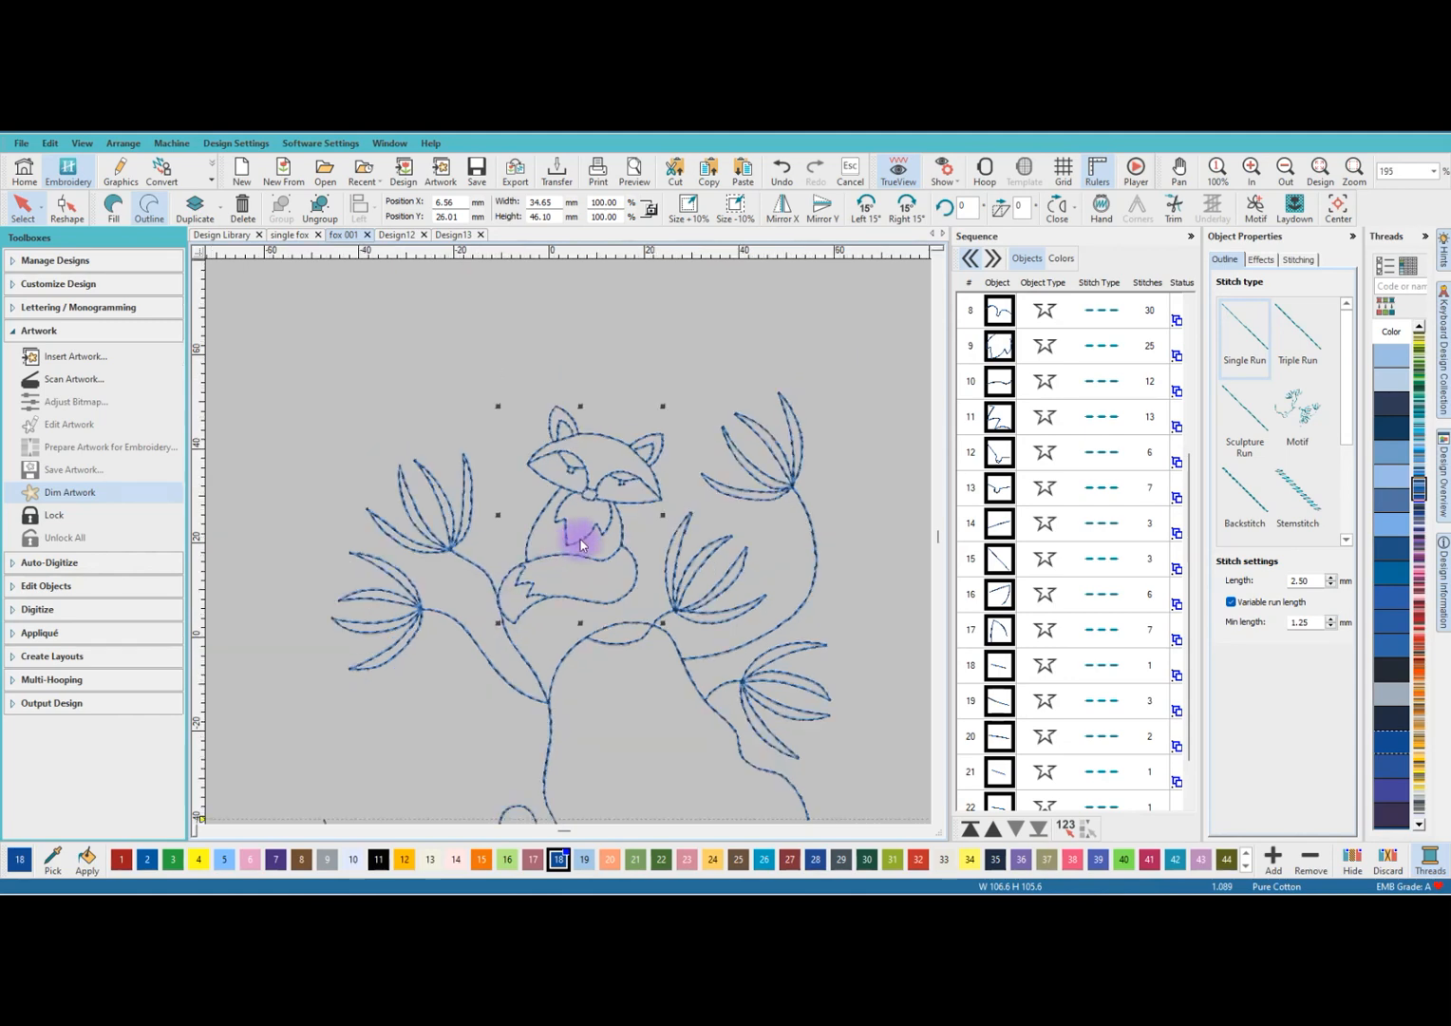
Duplicate the seated fox and place the copy below the arched branch, beside the trunk.
right_click(581, 520)
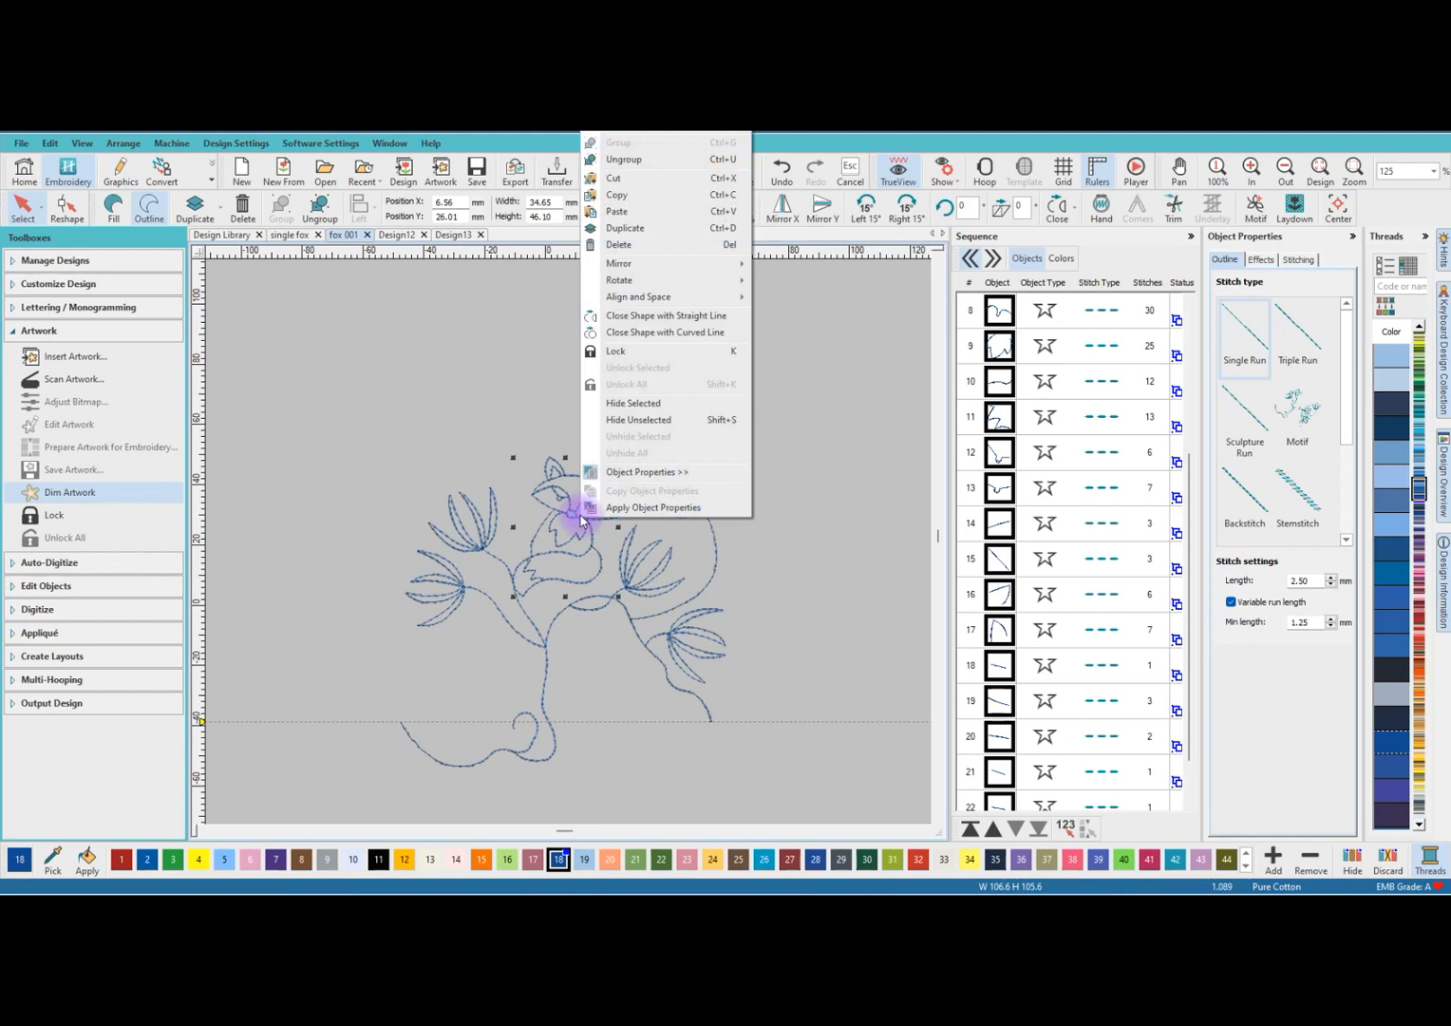
click(572, 525)
drag(572, 523, 615, 708)
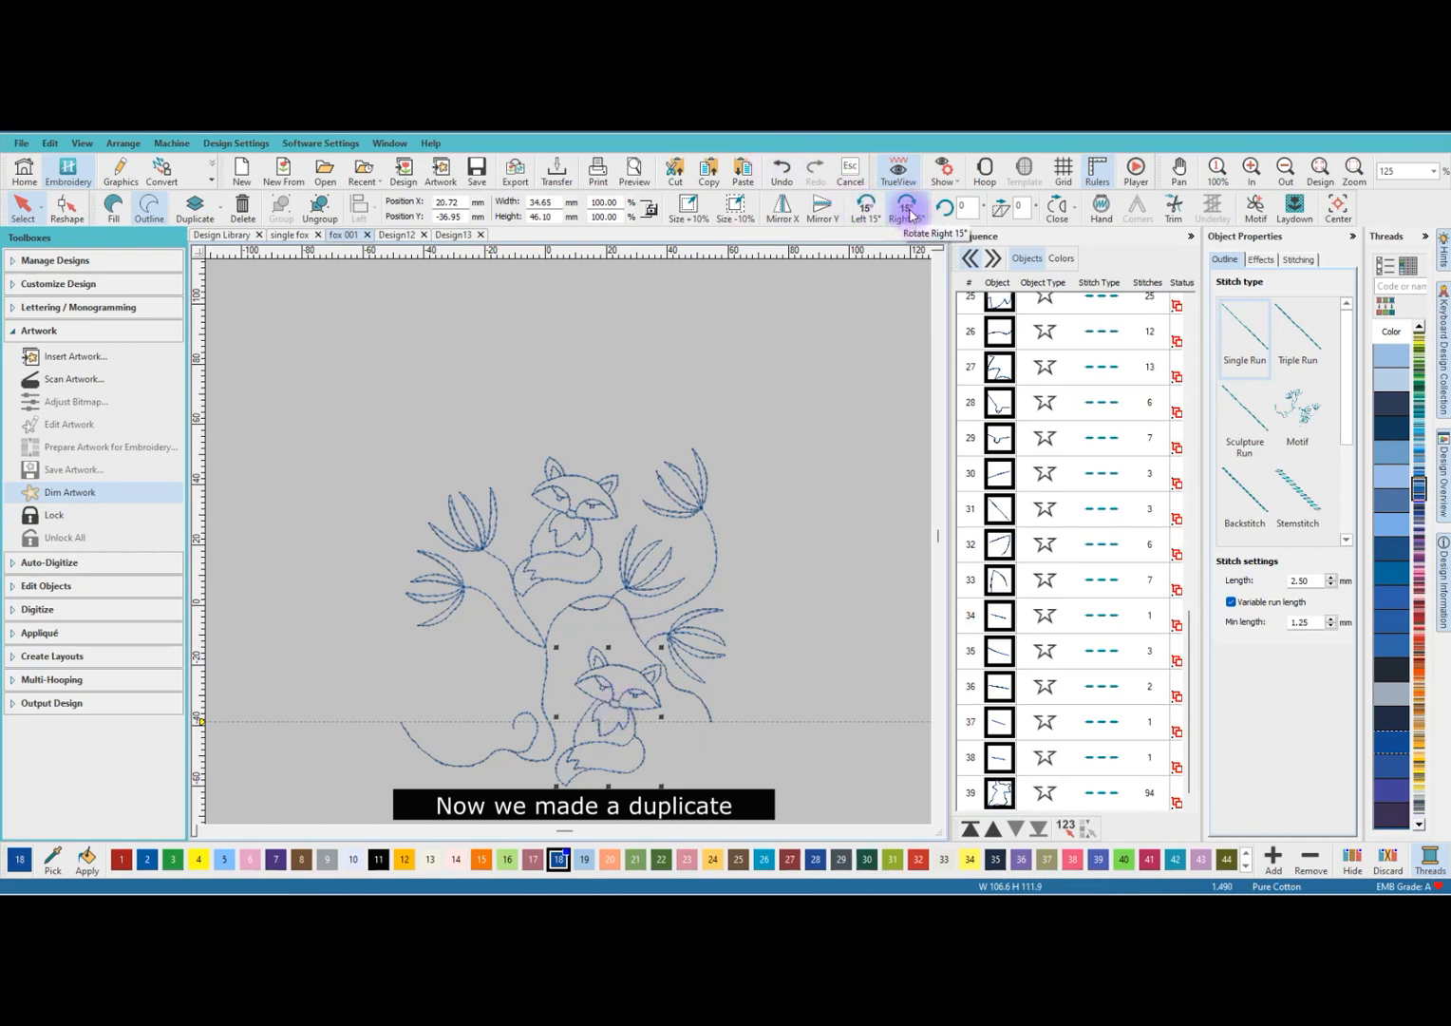
Rotate the duplicate fox 120° to the right and fit it under the arched branch.
click(908, 215)
click(909, 214)
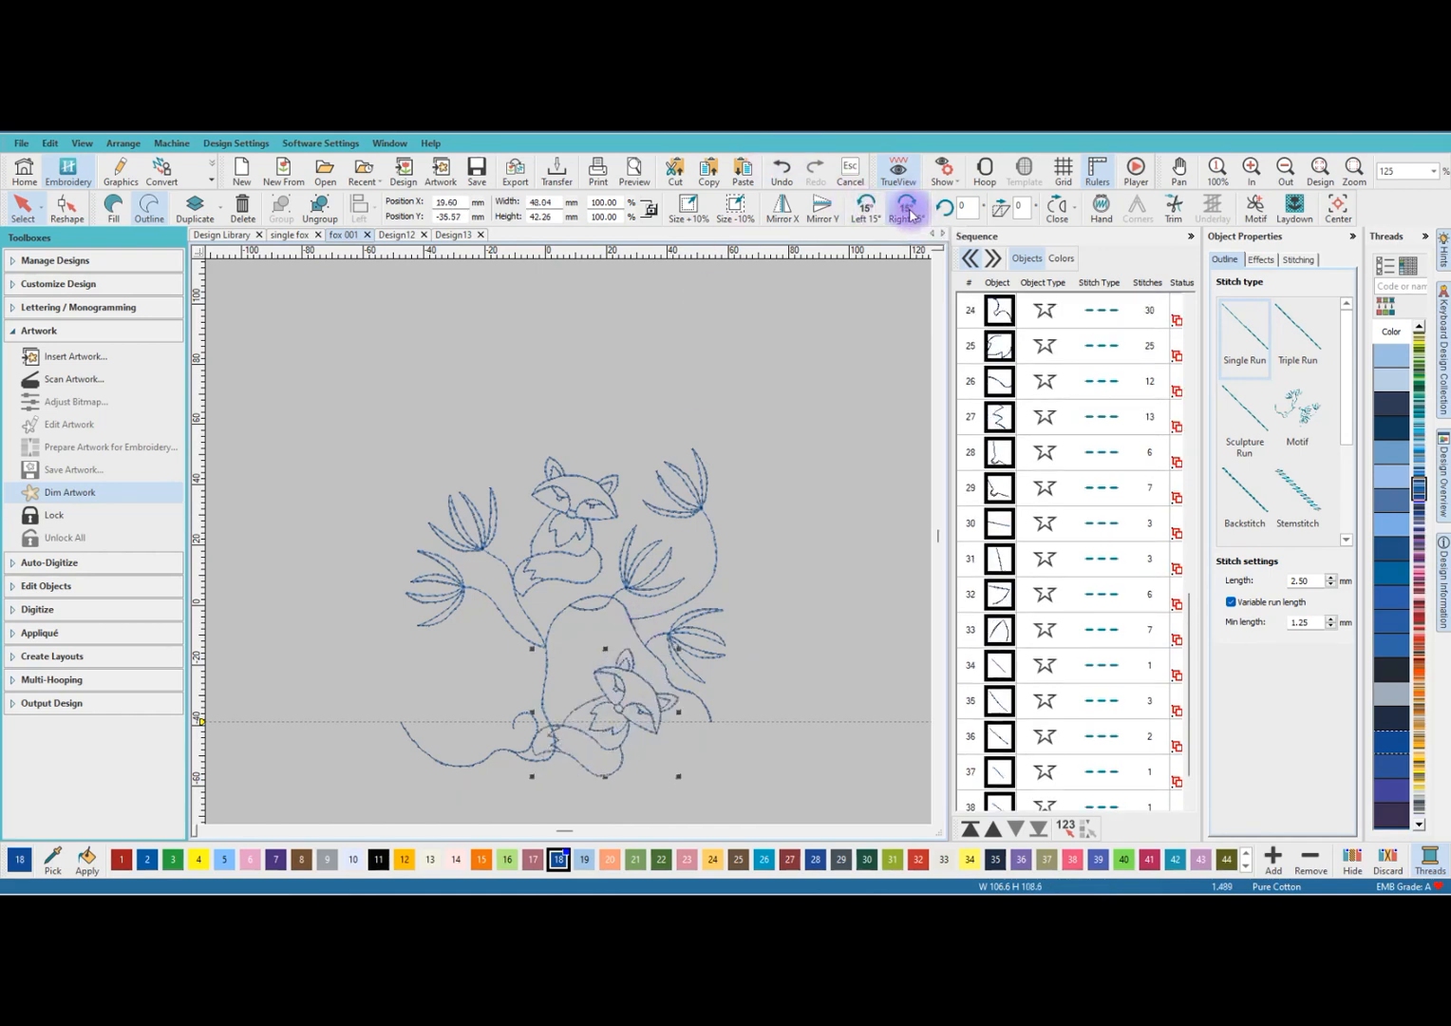
click(908, 214)
click(907, 215)
click(905, 215)
click(905, 215)
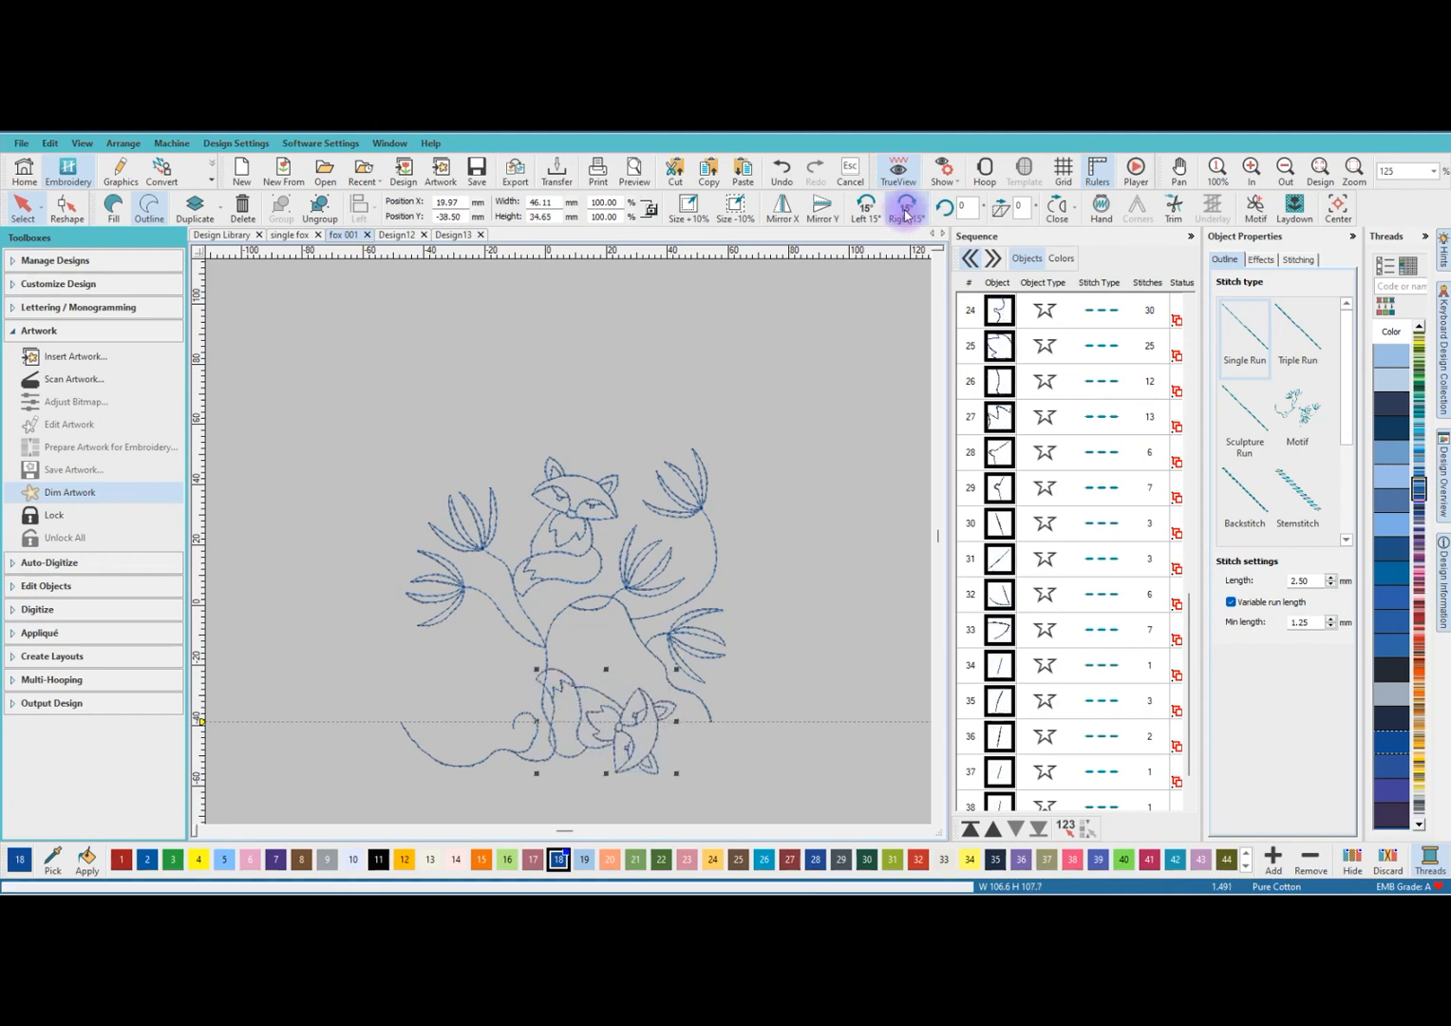
click(905, 215)
drag(581, 680, 584, 642)
click(906, 224)
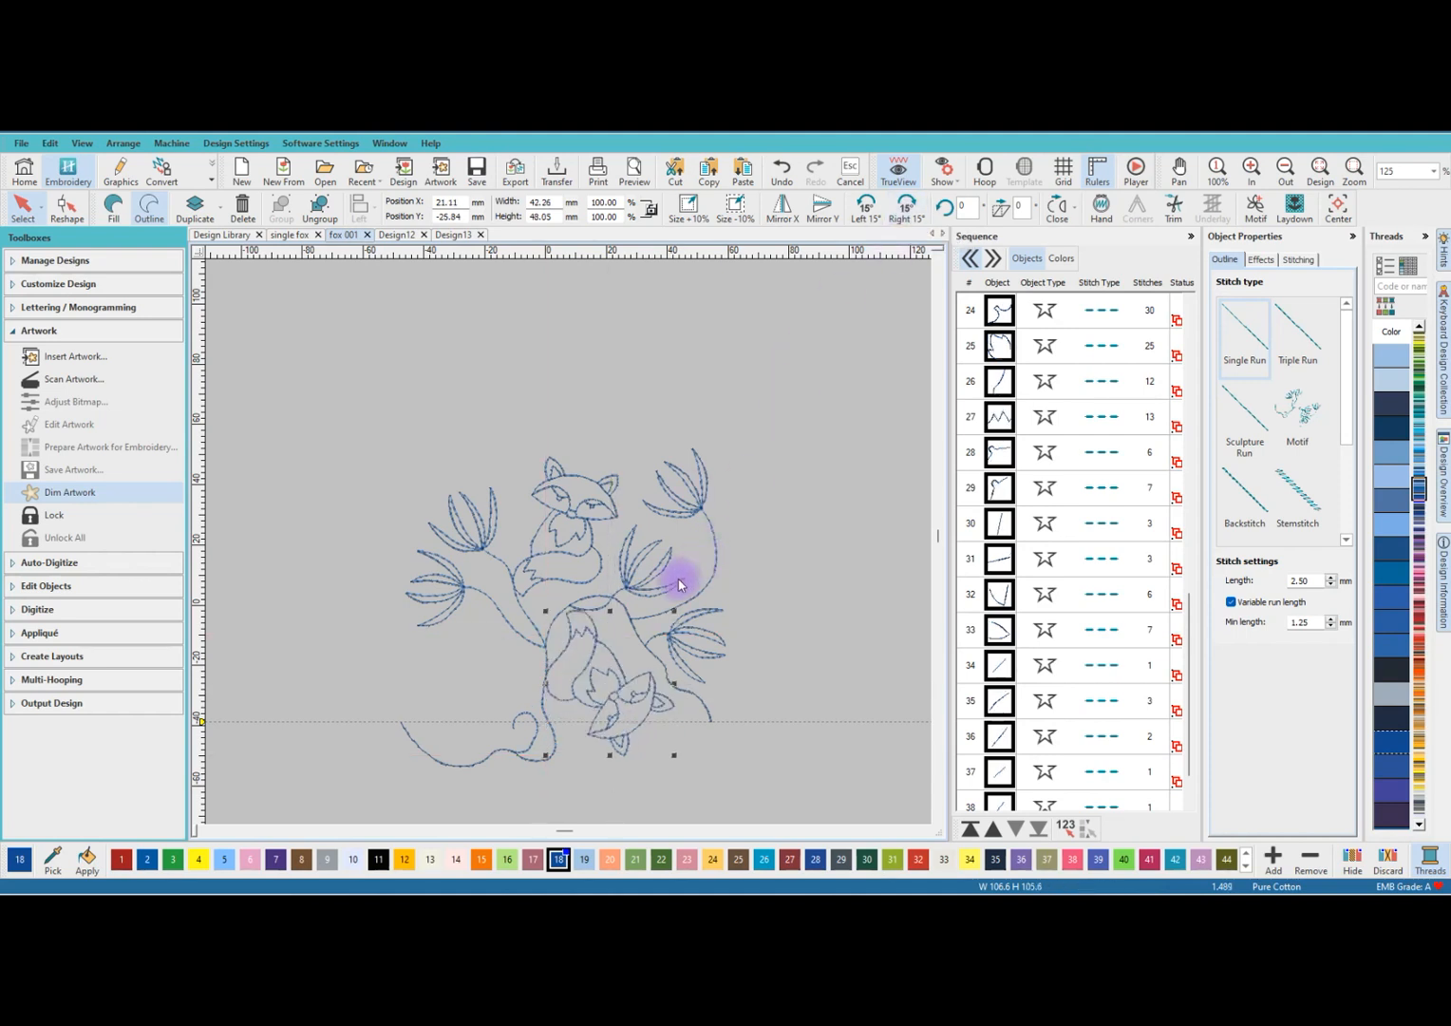
drag(594, 654, 594, 660)
drag(593, 659, 588, 543)
click(740, 525)
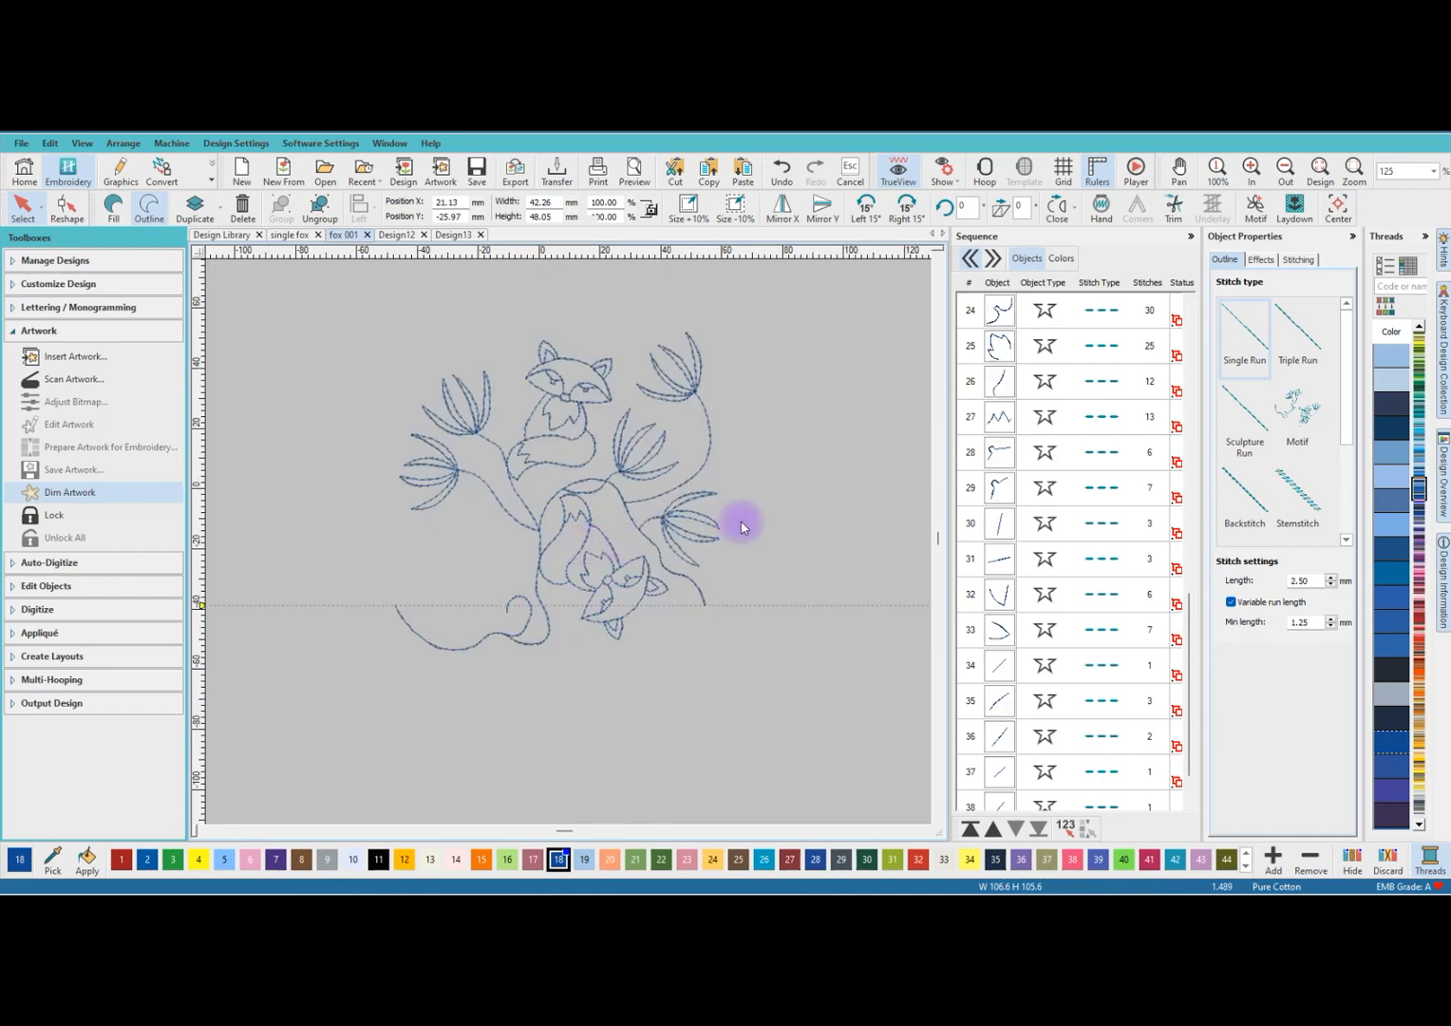
Duplicate the lower fox to the left of the trunk and rotate the copy rightward in 15° increments.
click(608, 548)
drag(609, 548, 386, 548)
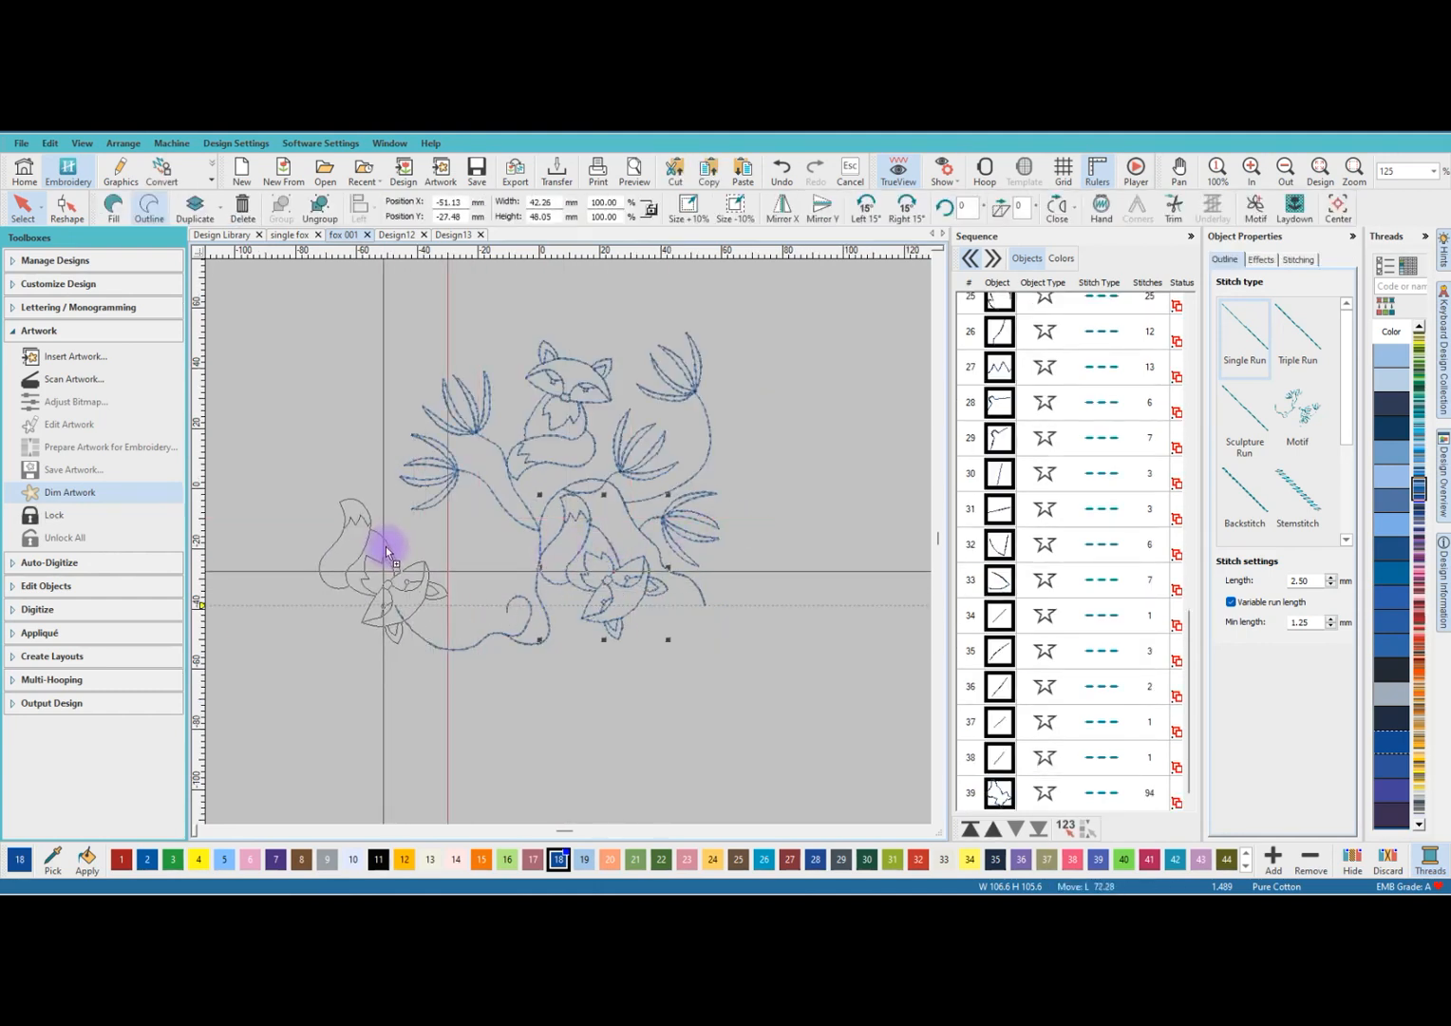
click(910, 207)
click(910, 207)
click(910, 207)
click(910, 207)
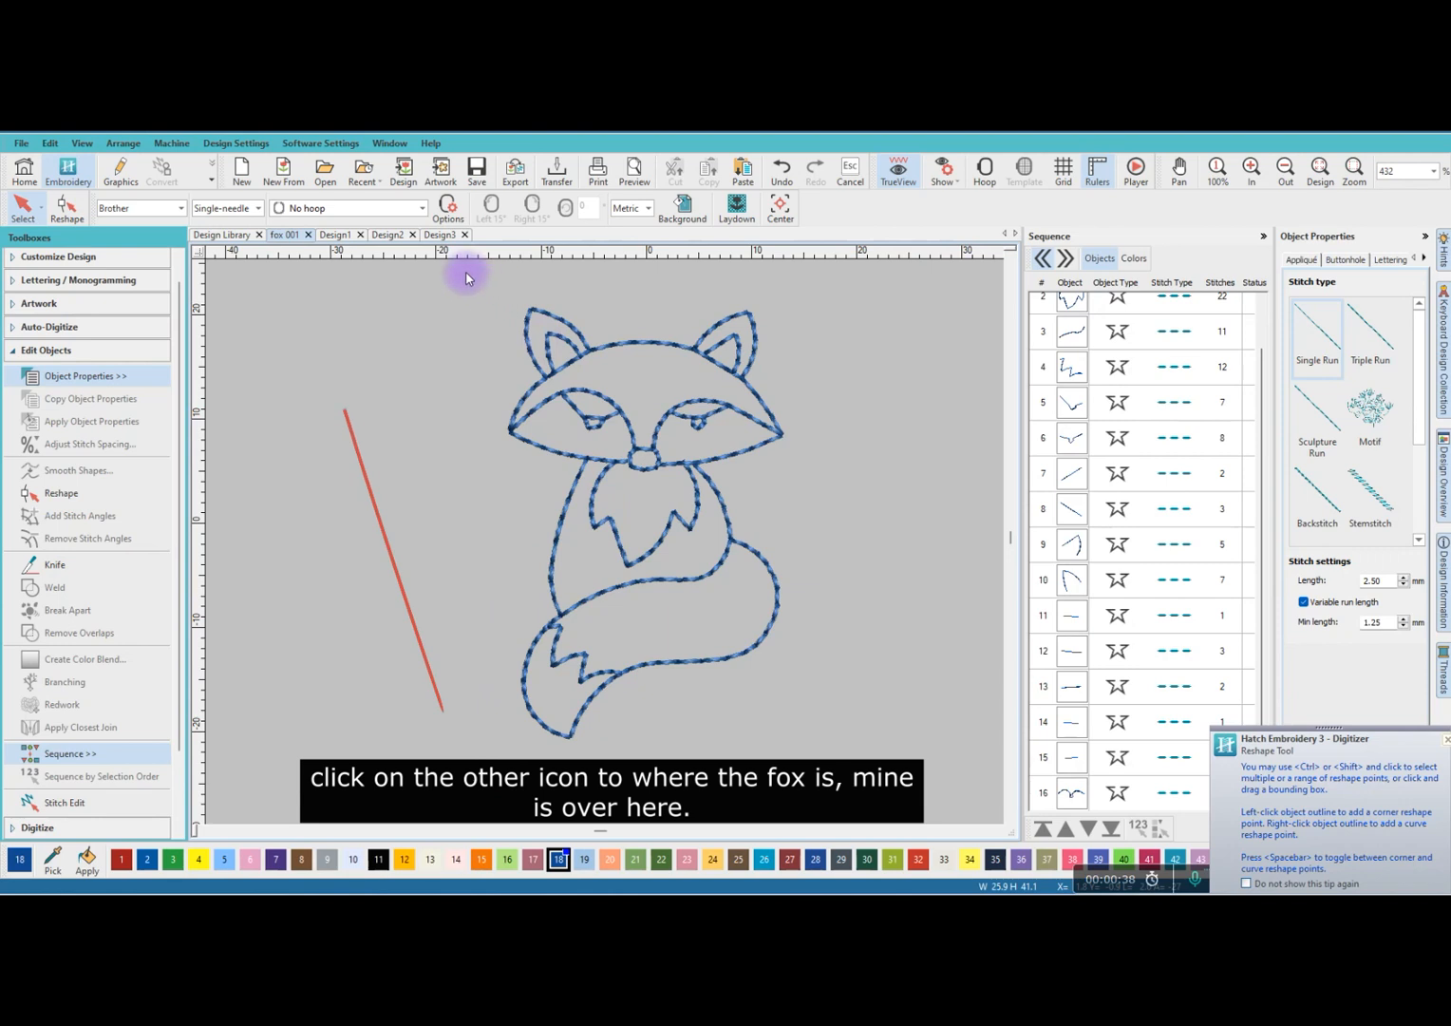
Apply Branching to all objects of the single fox, with the entry at its left cheek tip and the exit at its right cheek tip.
drag(415, 278, 809, 789)
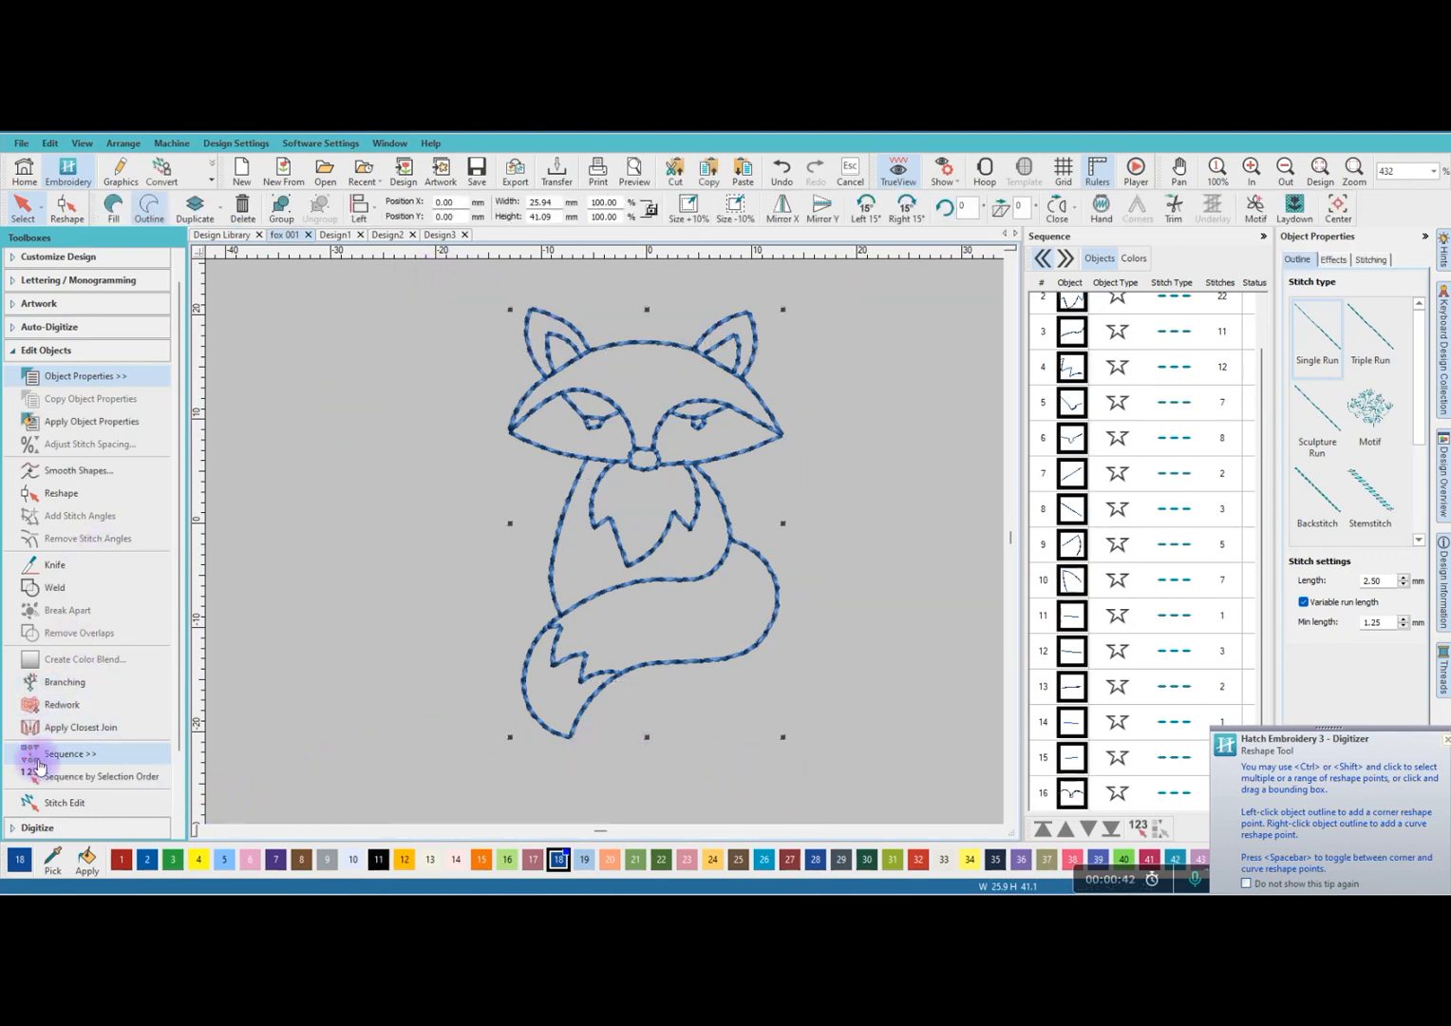
scroll(62, 418, down, 2)
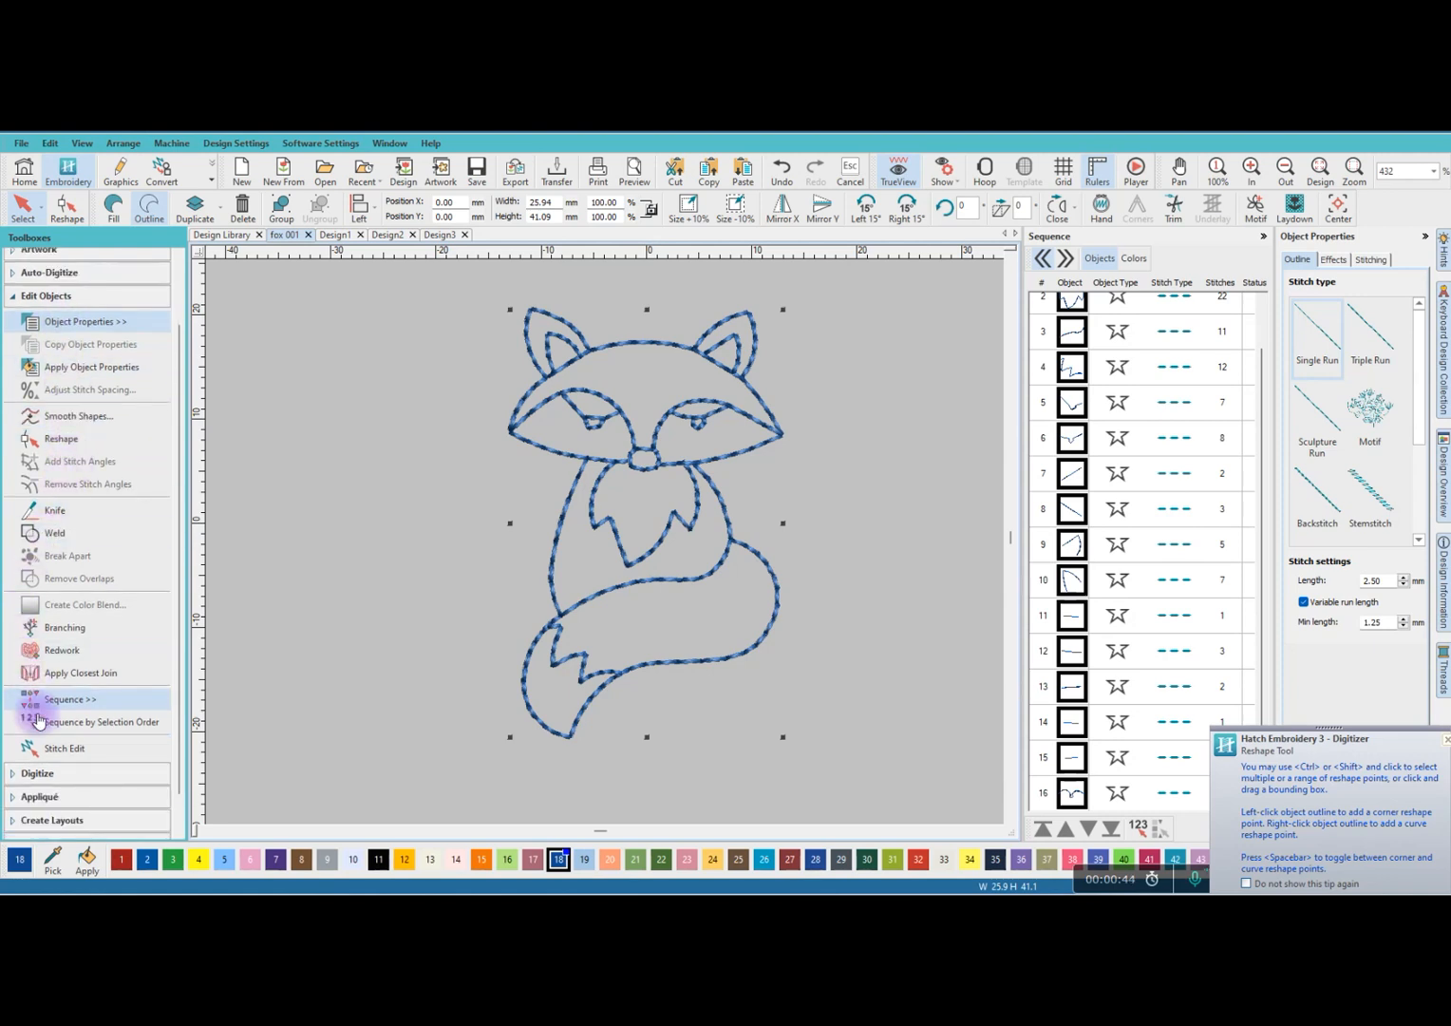
click(55, 771)
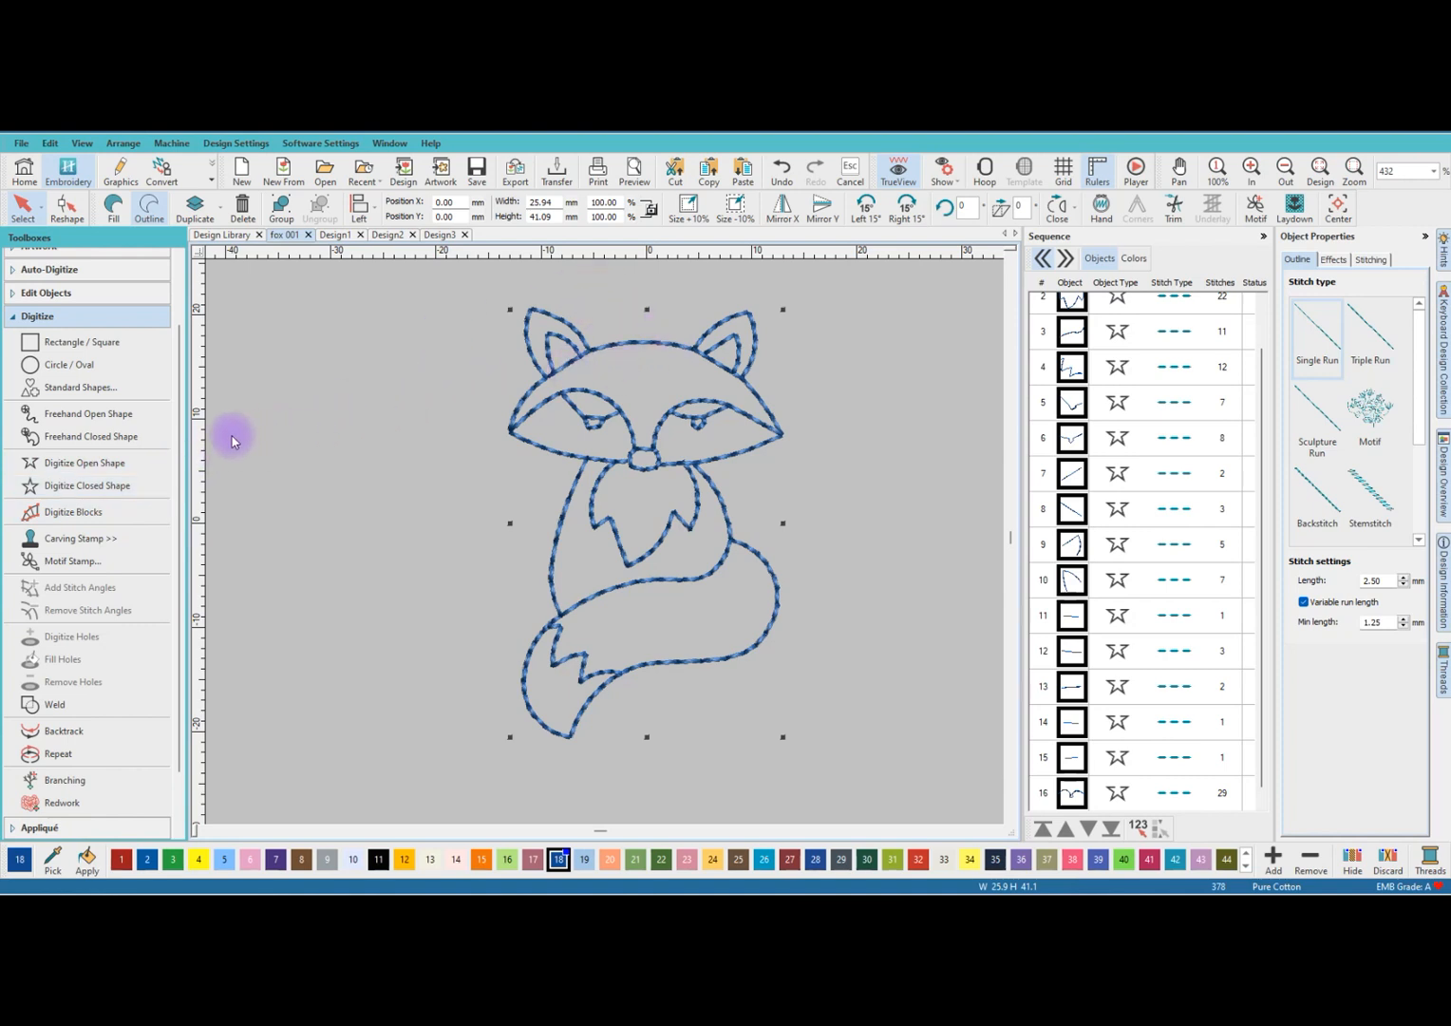
click(78, 782)
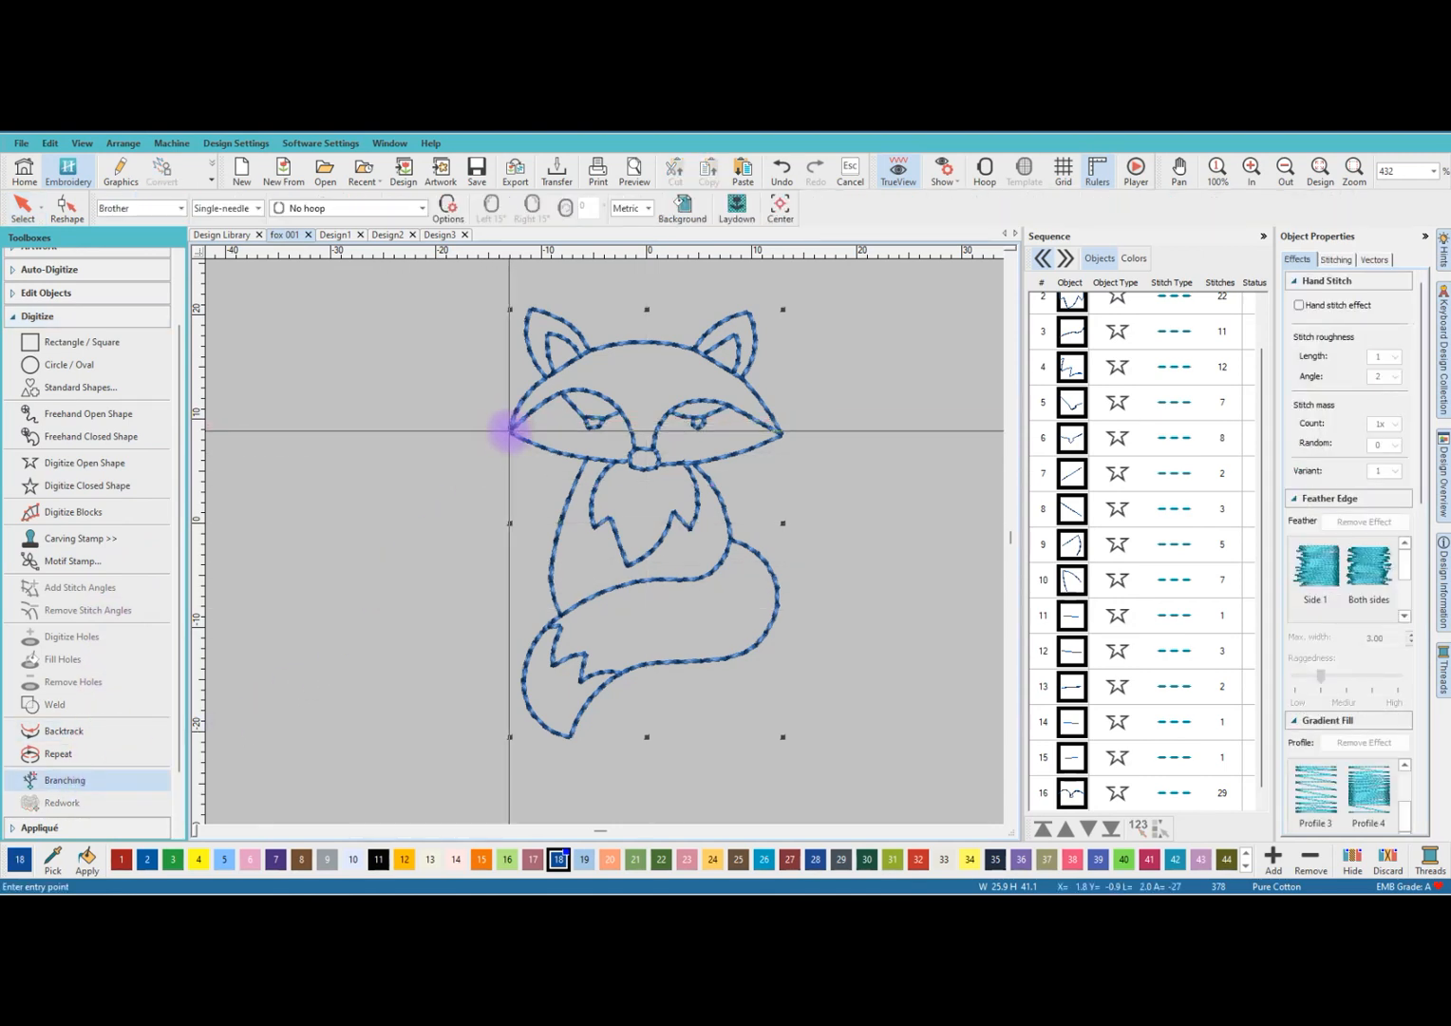
click(511, 429)
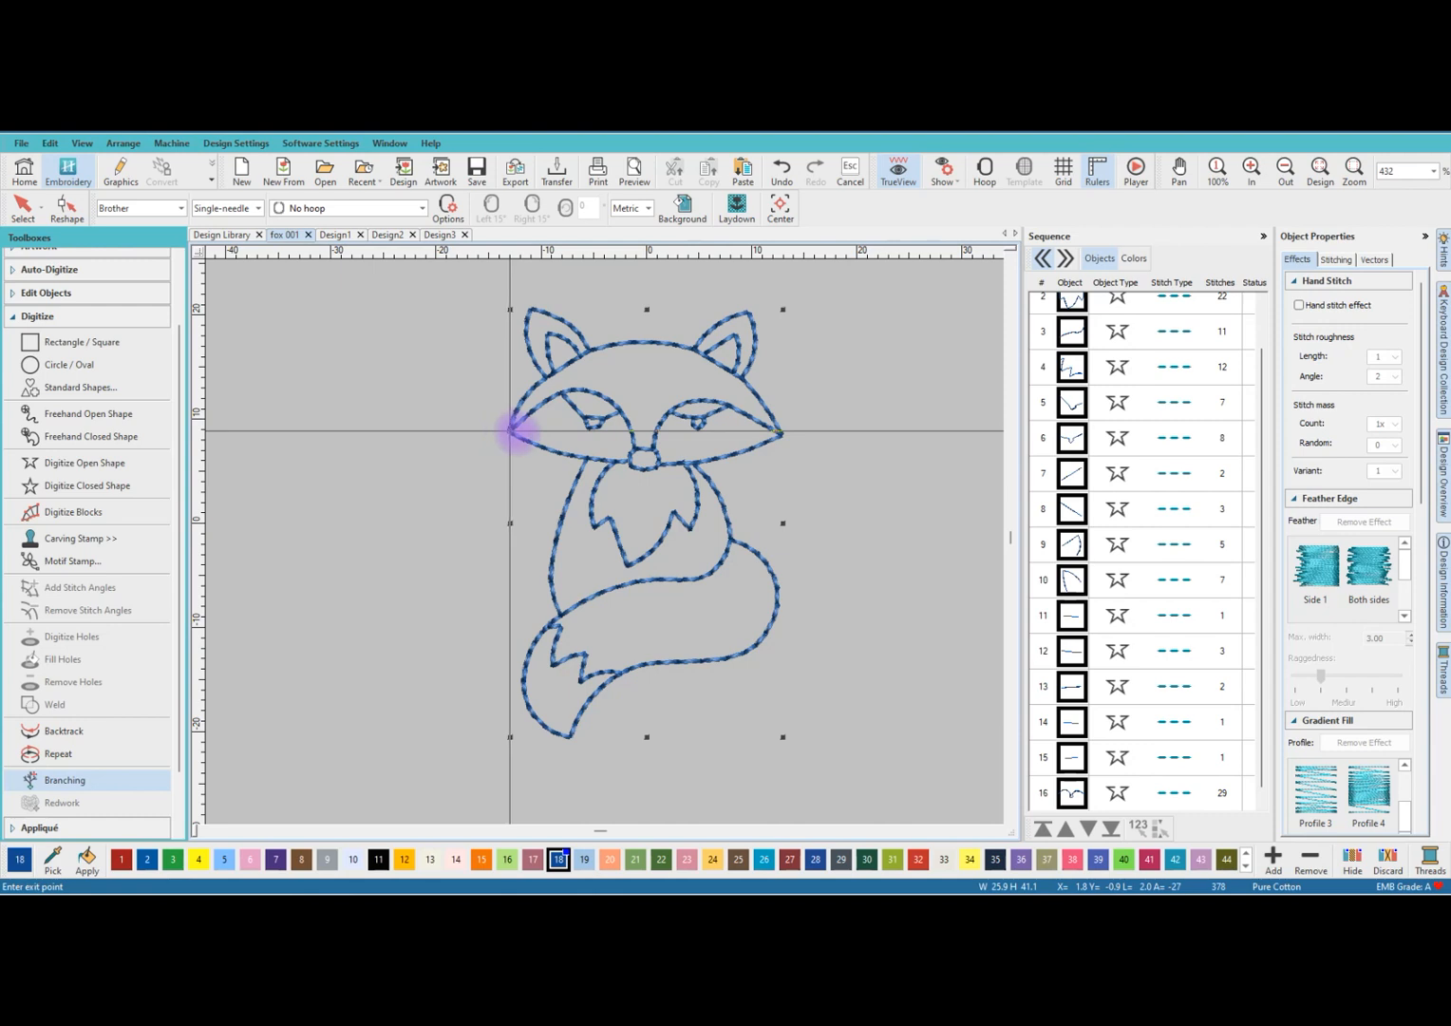
click(782, 434)
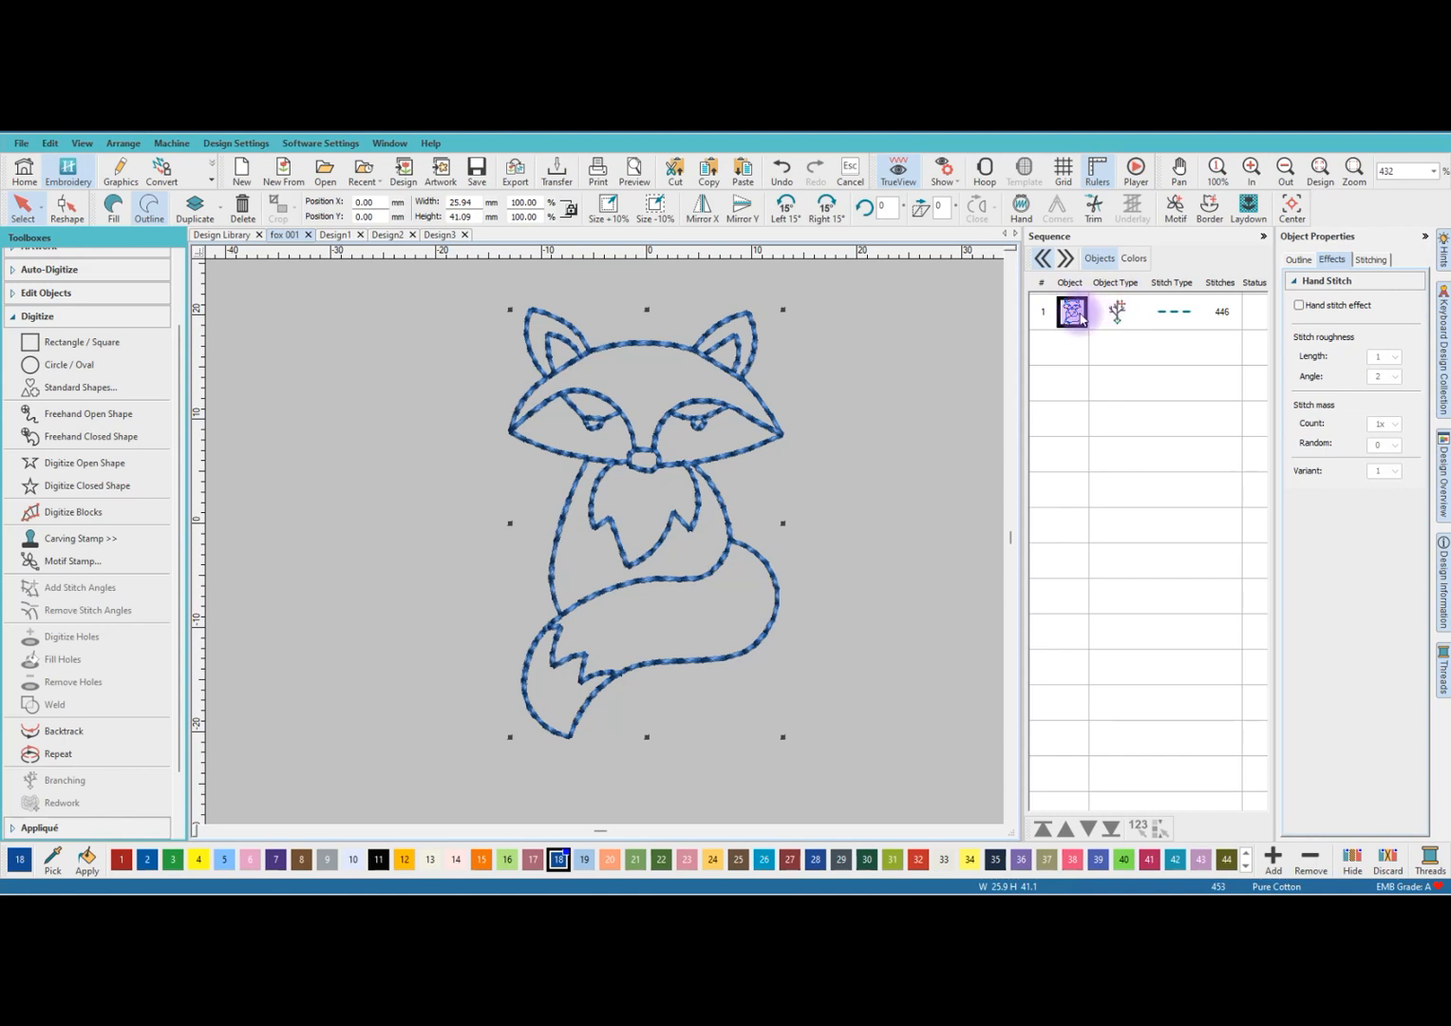
click(781, 172)
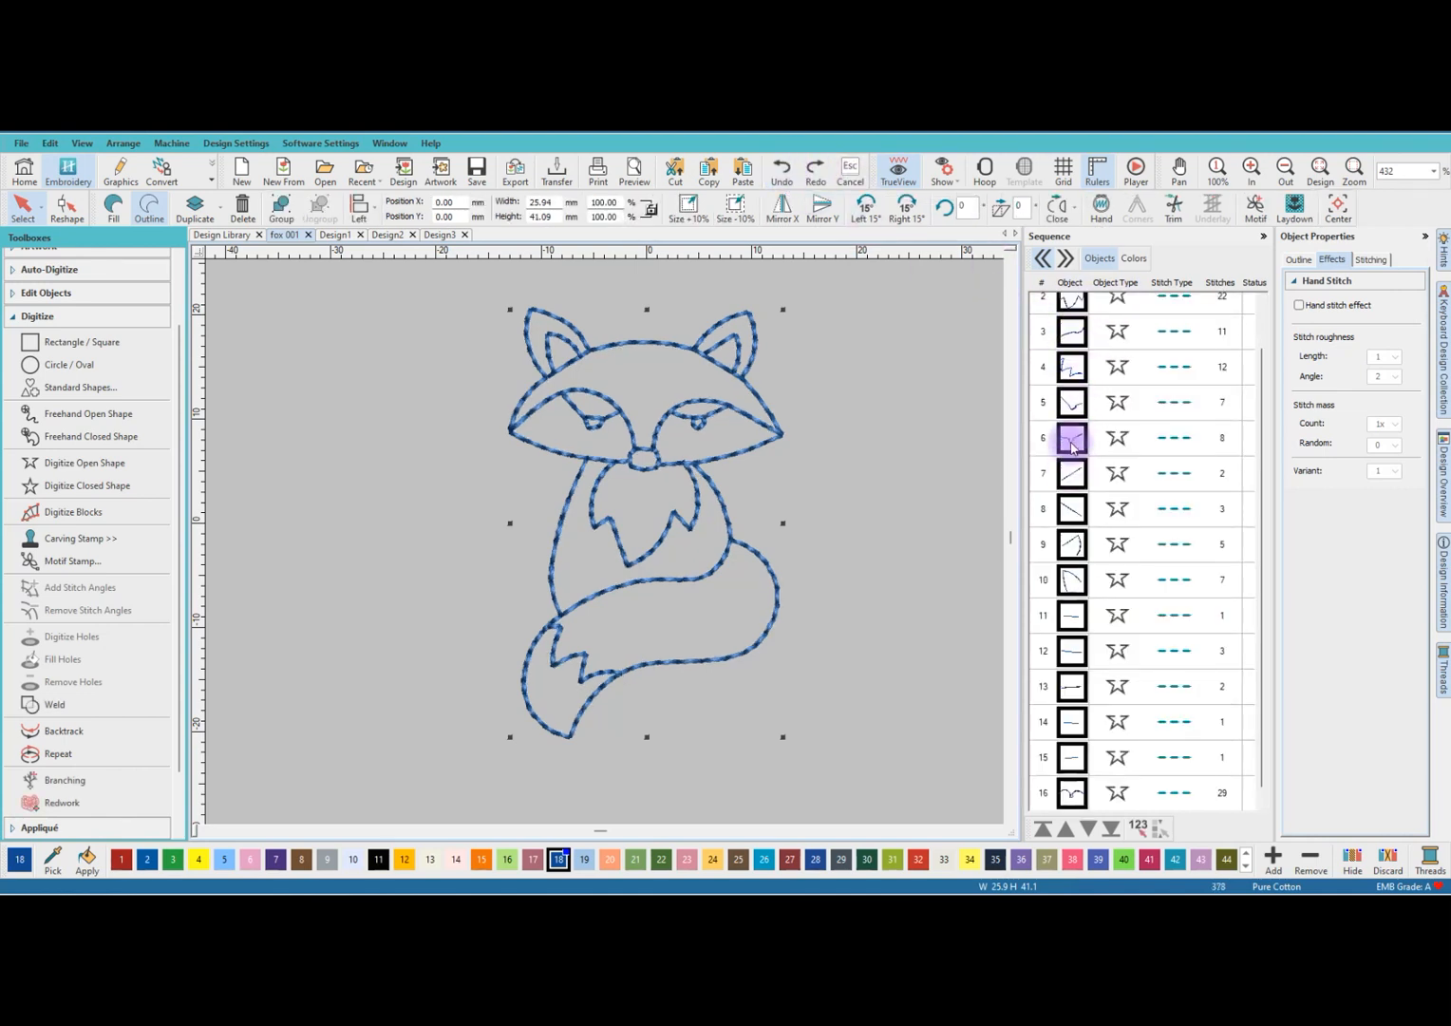
click(815, 172)
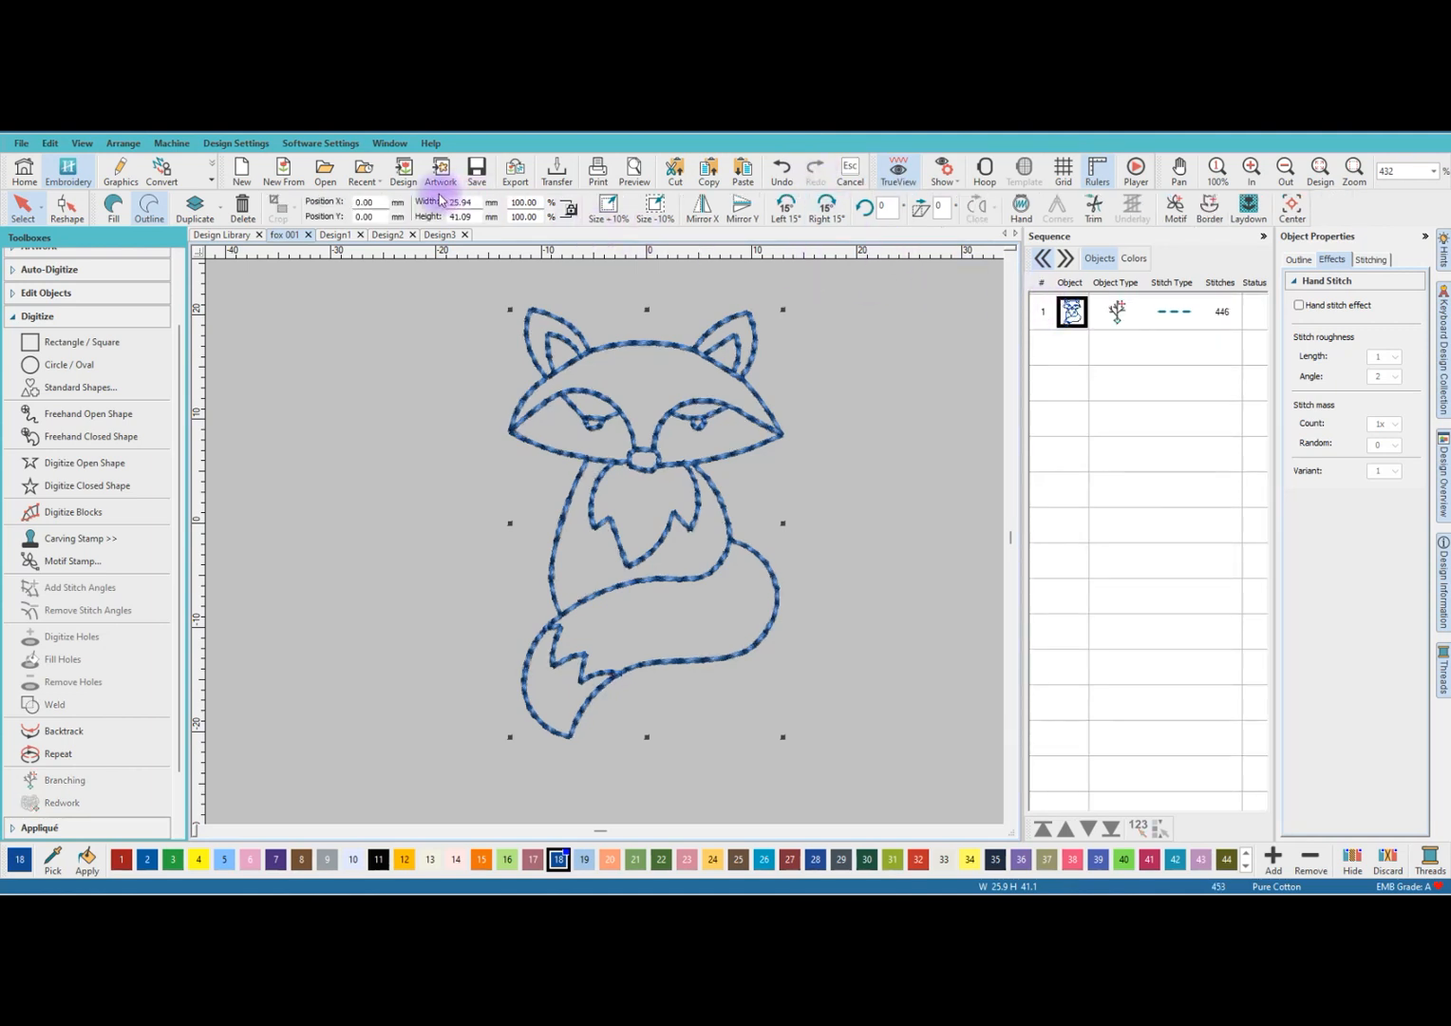
Apply Branching to the flowering branches in Design1, entering at the ground curve's left end and exiting at the rightmost lower branch tip.
click(343, 238)
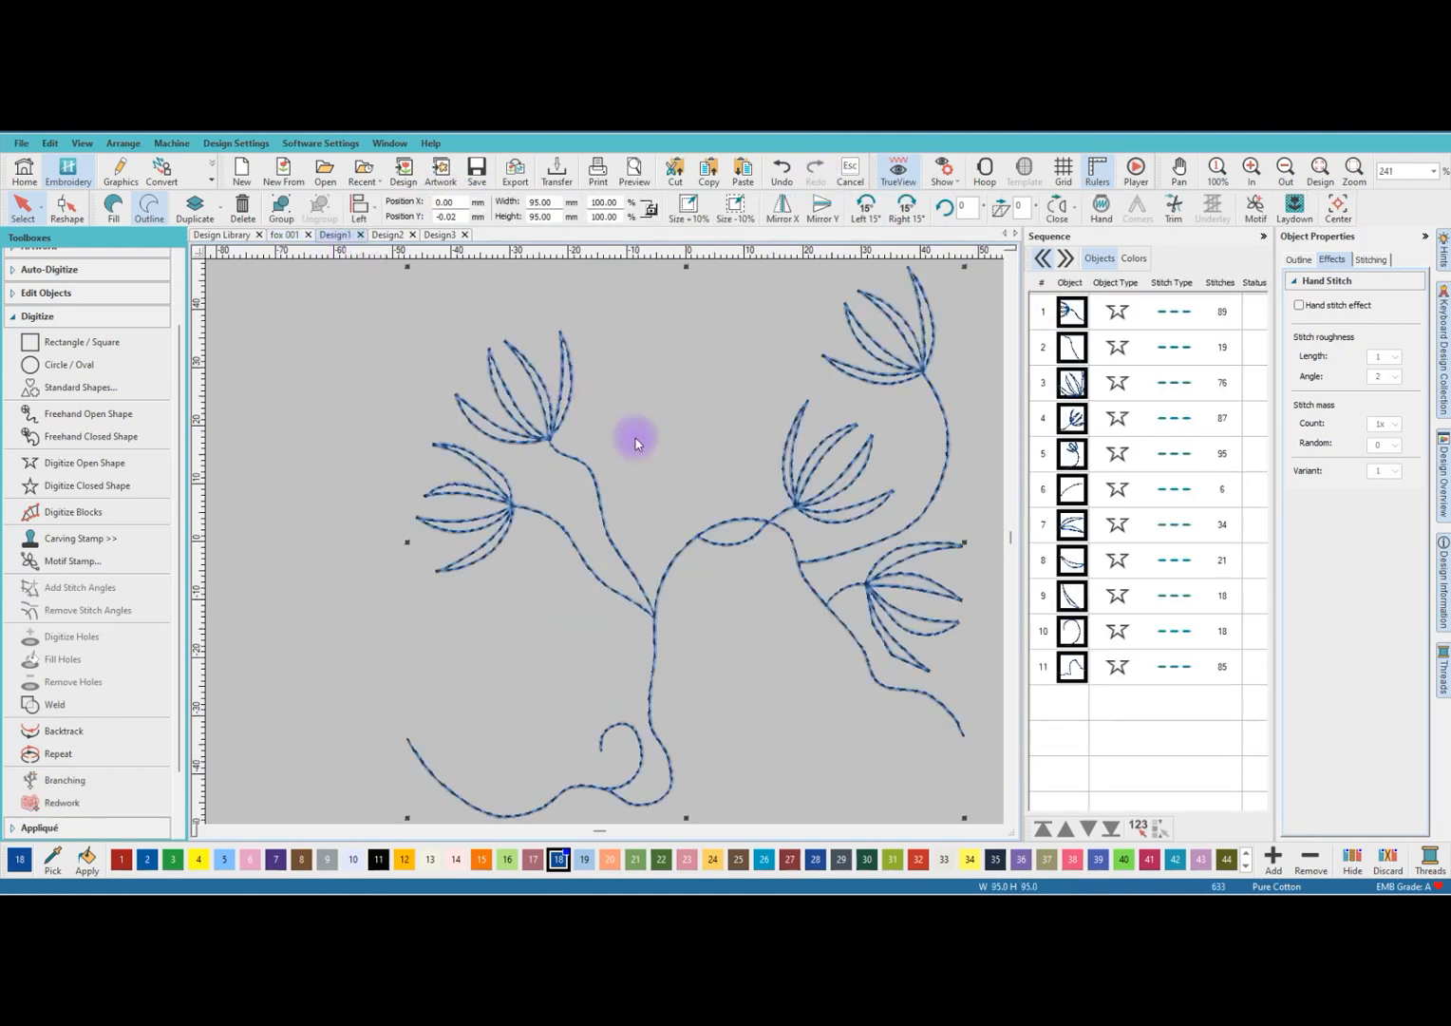
scroll(604, 549, down, 4)
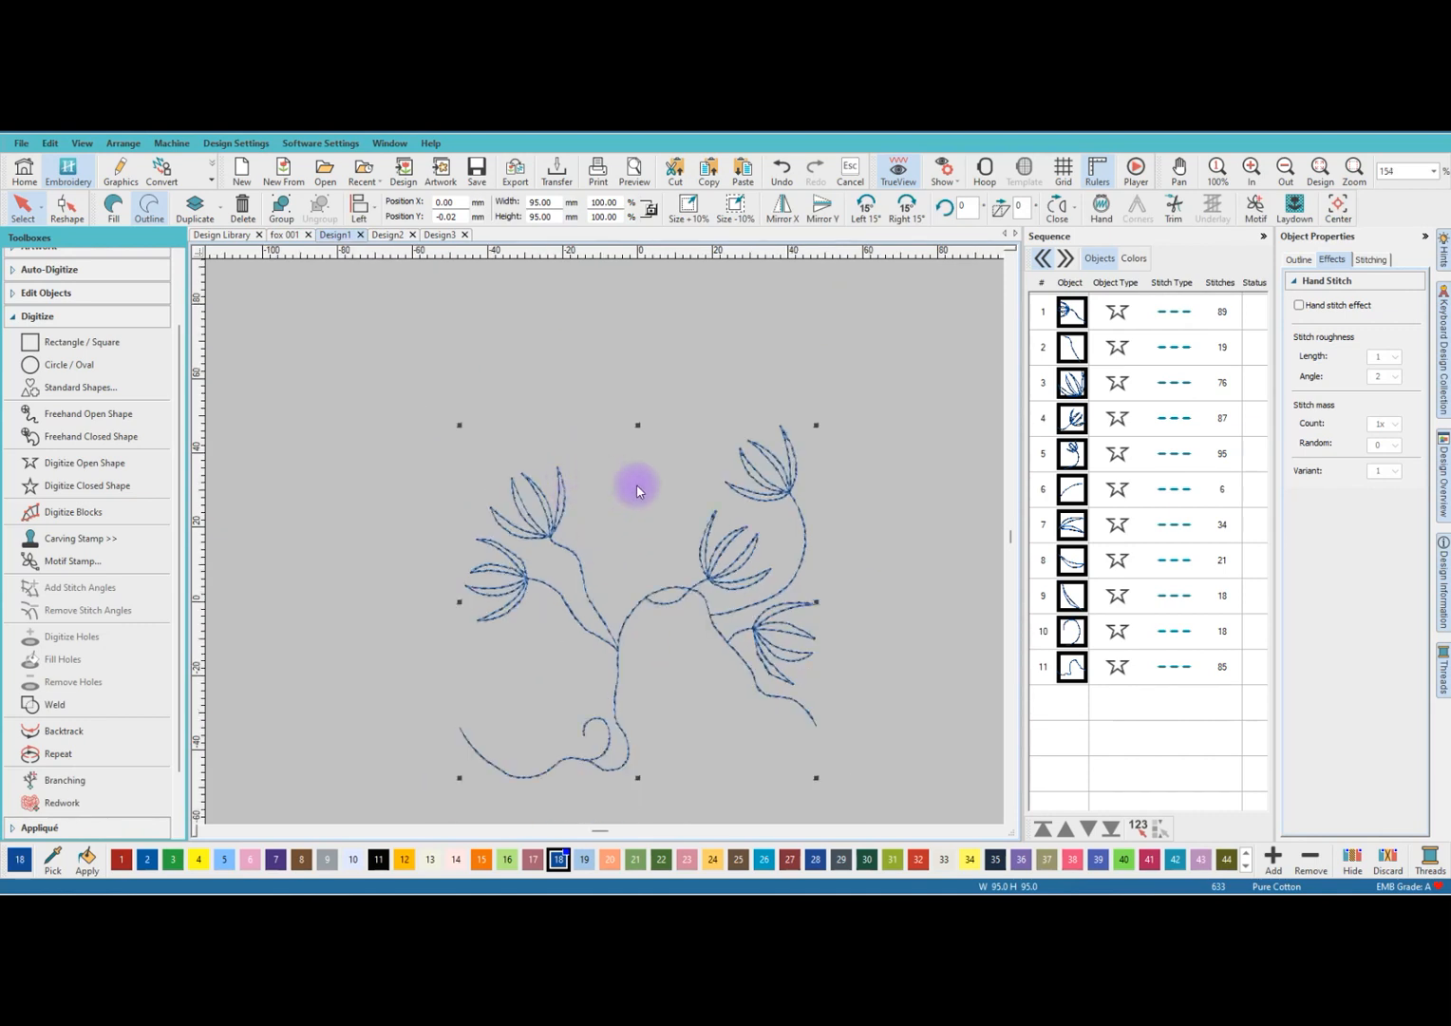
click(86, 779)
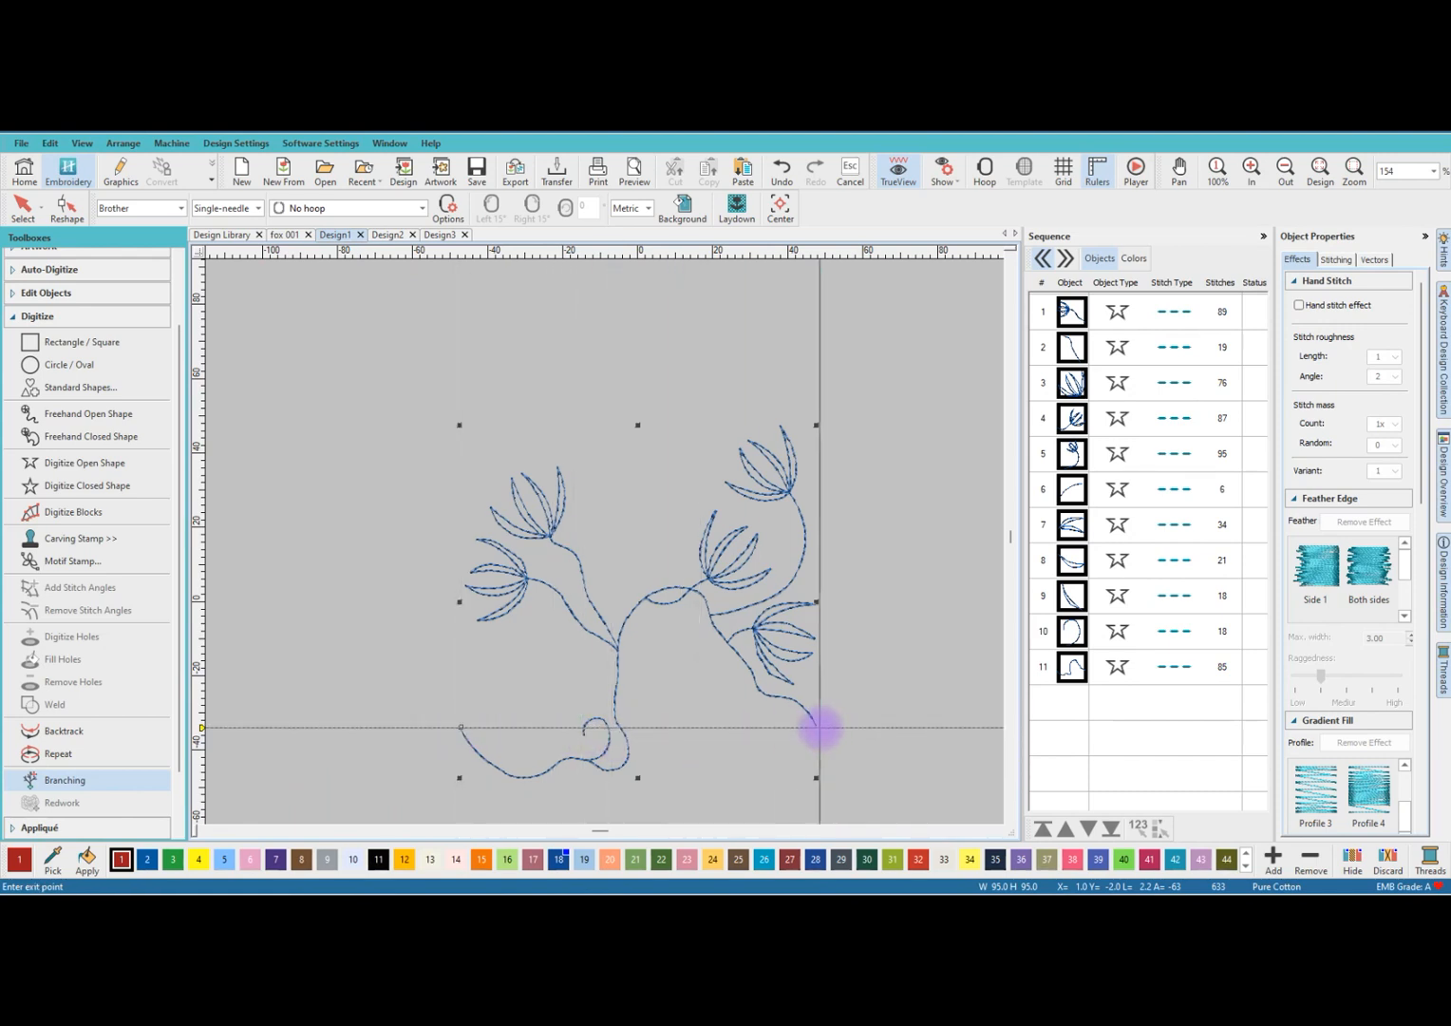
click(819, 728)
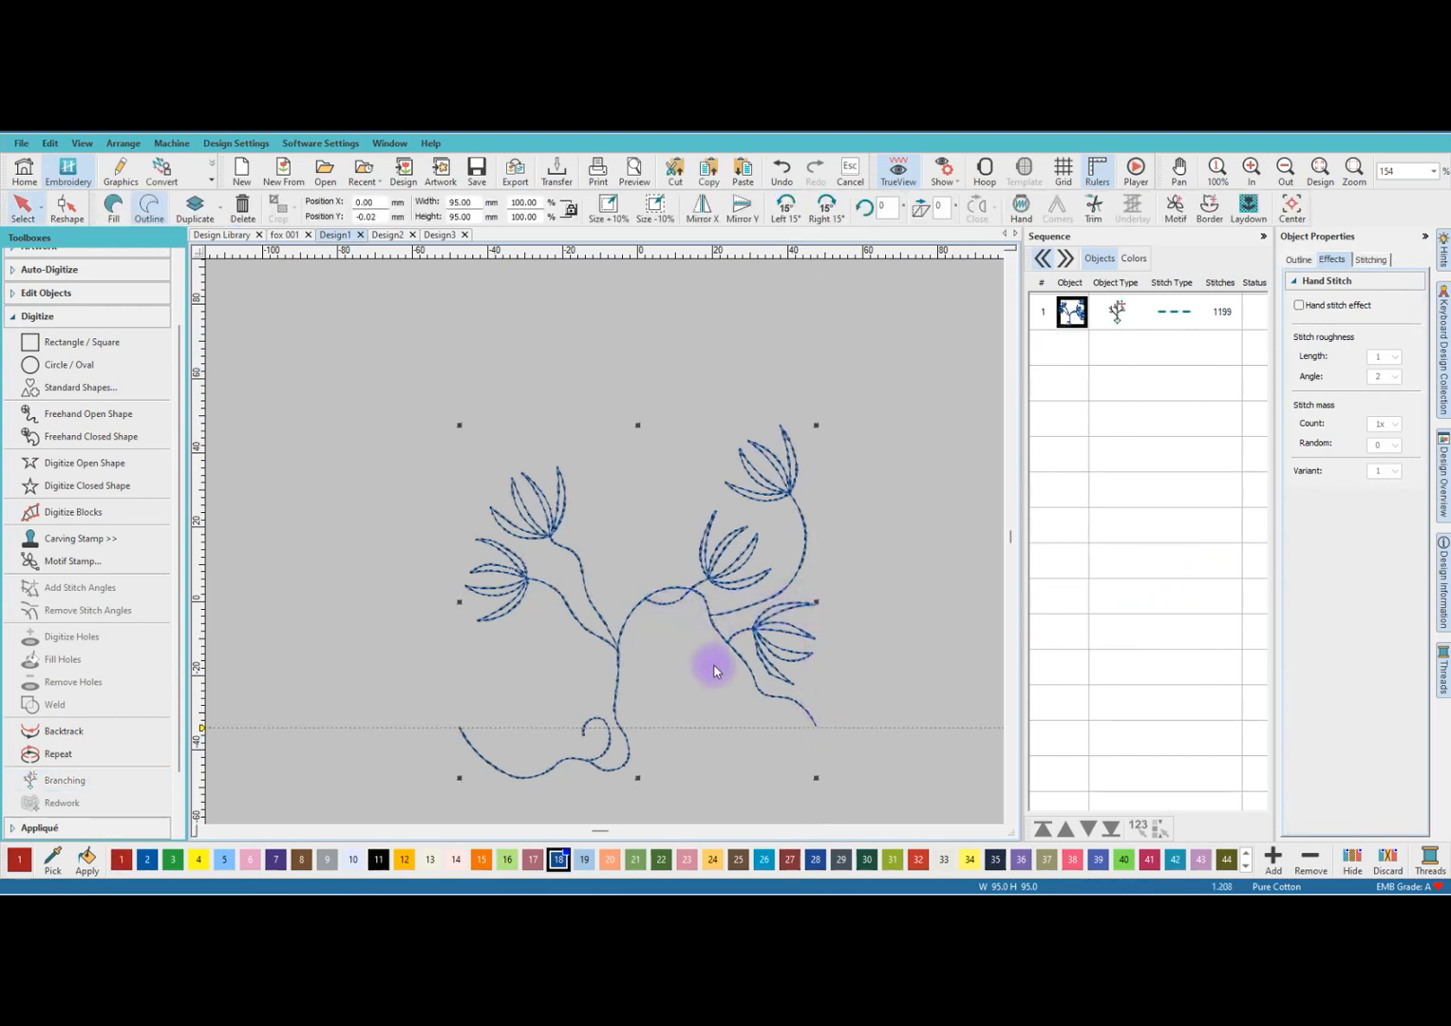
scroll(709, 659, up, 3)
Apply Branching to the three-fox composition in Design2, entering at the ground curve's left end and exiting at the rightmost lower branch tip.
click(389, 235)
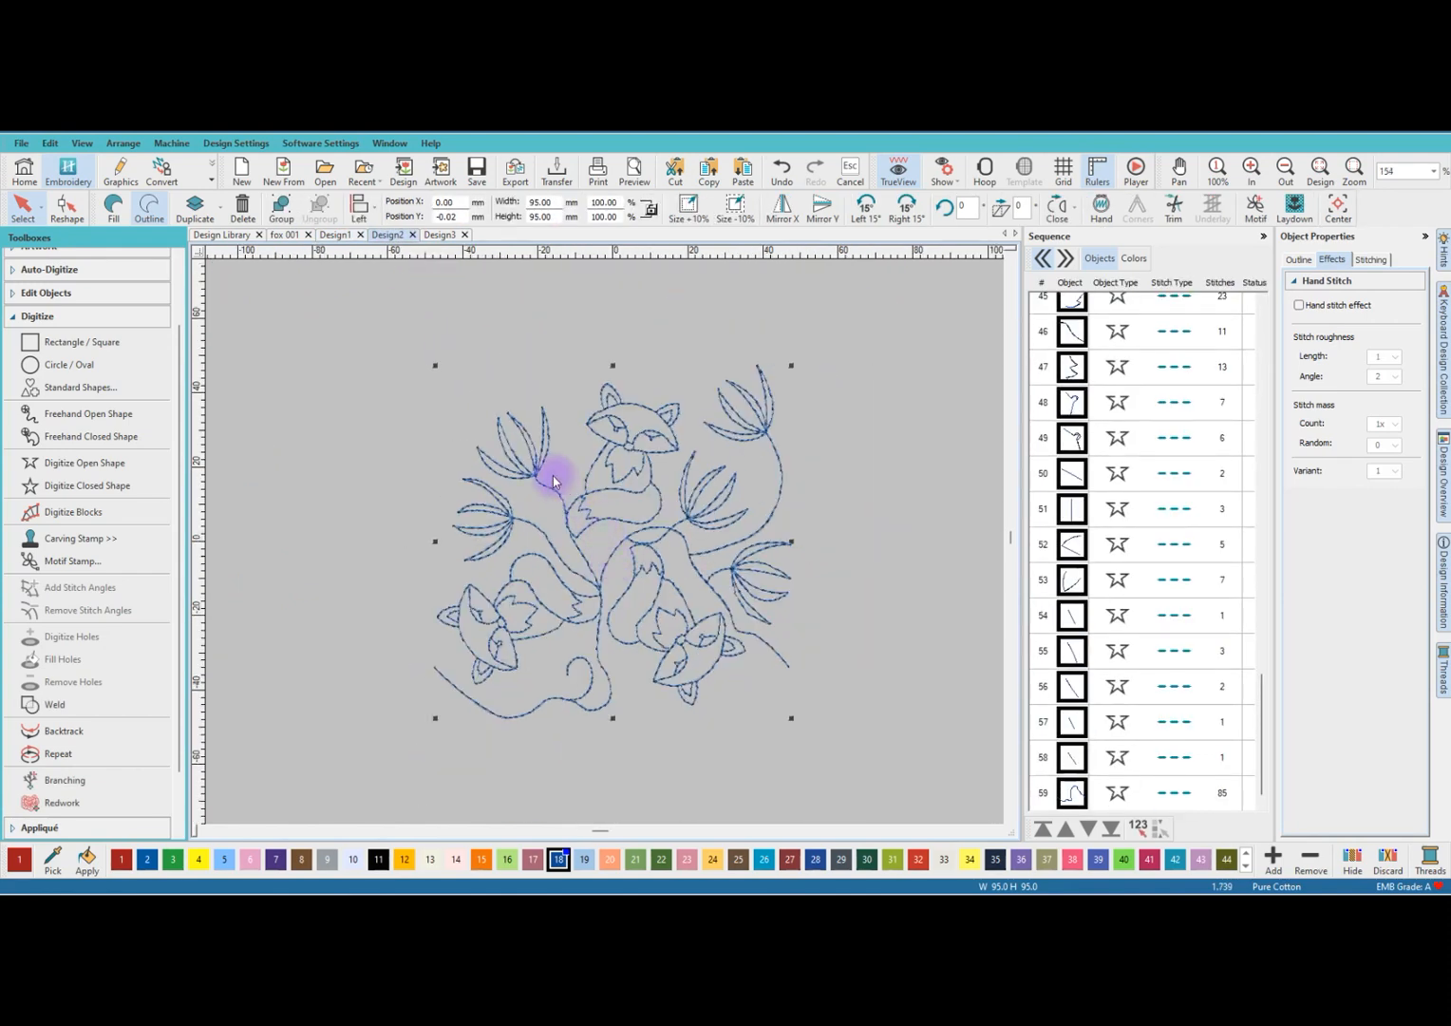
click(59, 780)
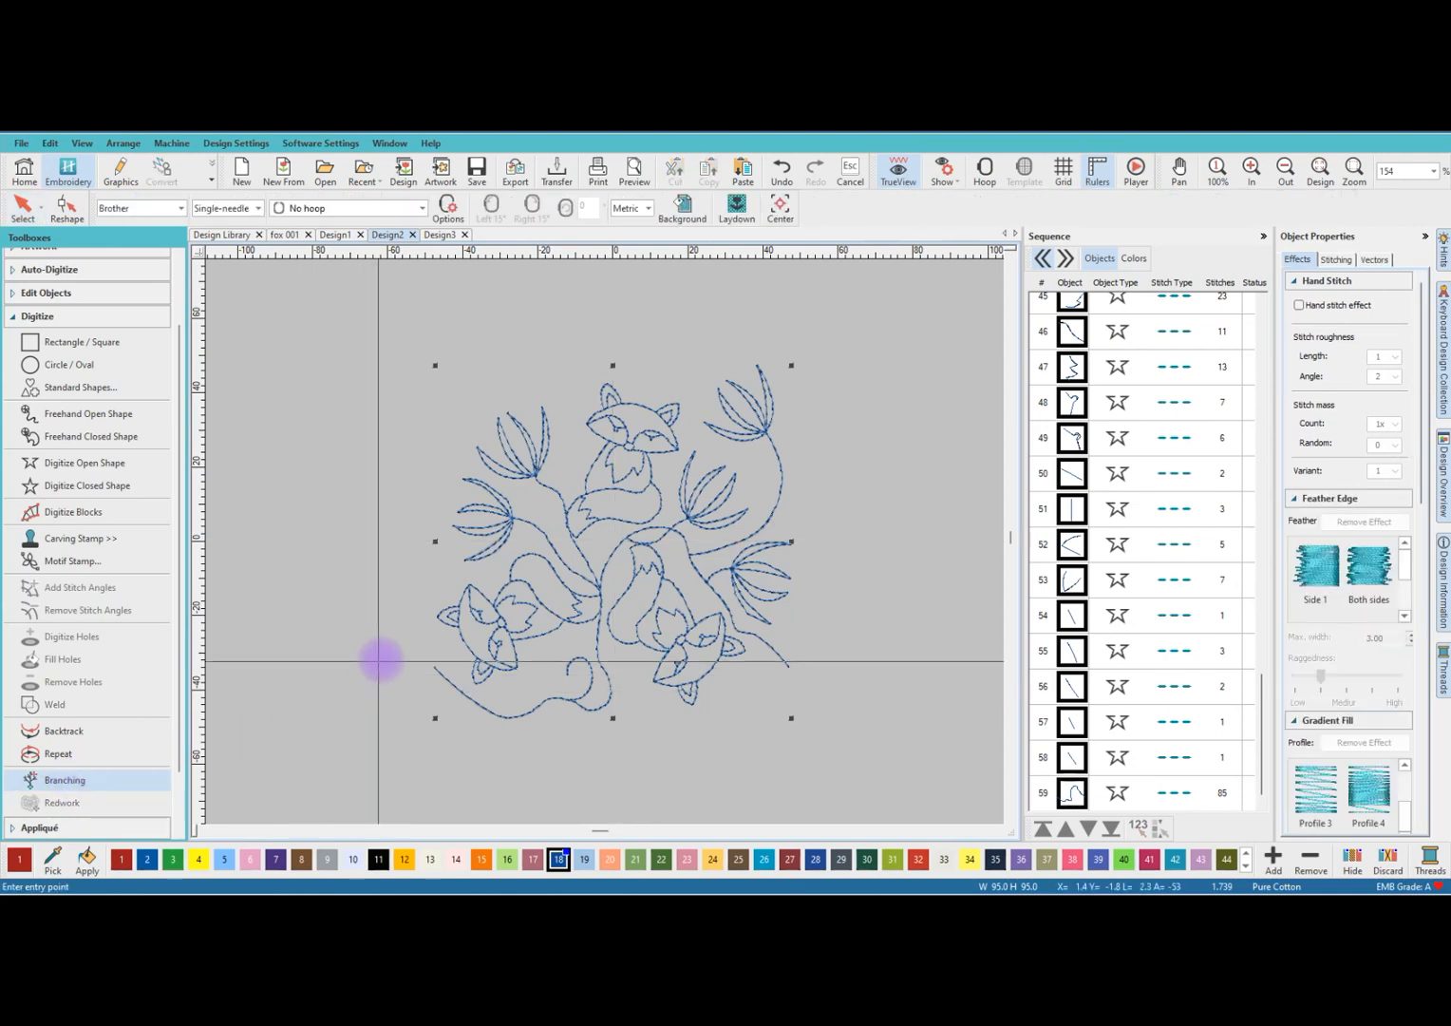
scroll(424, 671, up, 1)
scroll(605, 542, up, 2)
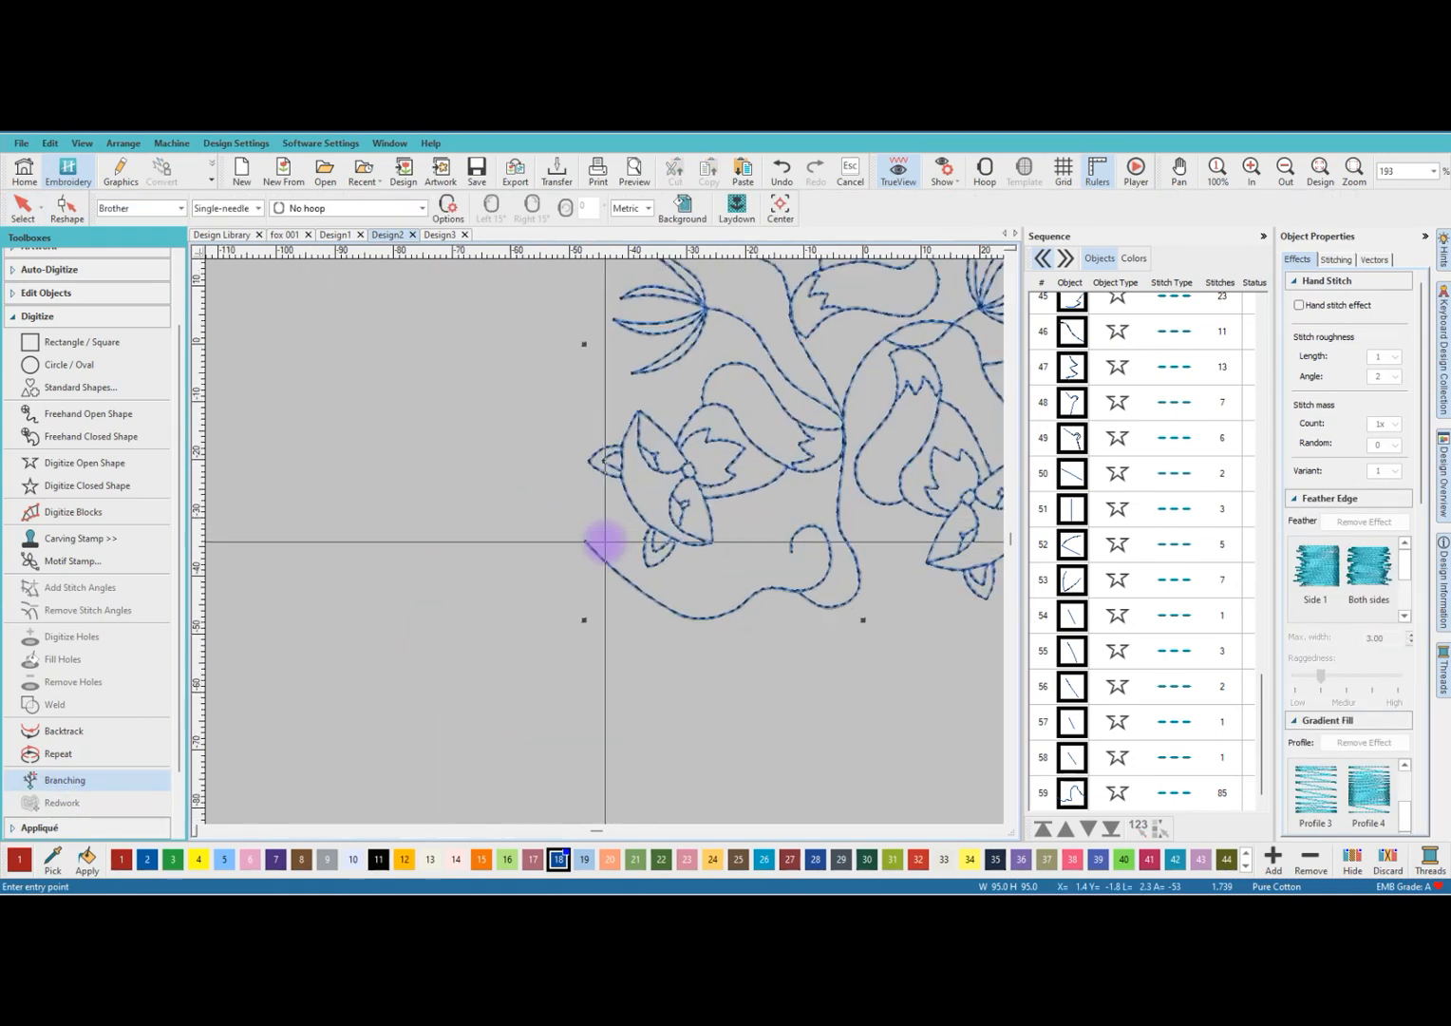
click(579, 541)
scroll(589, 542, down, 4)
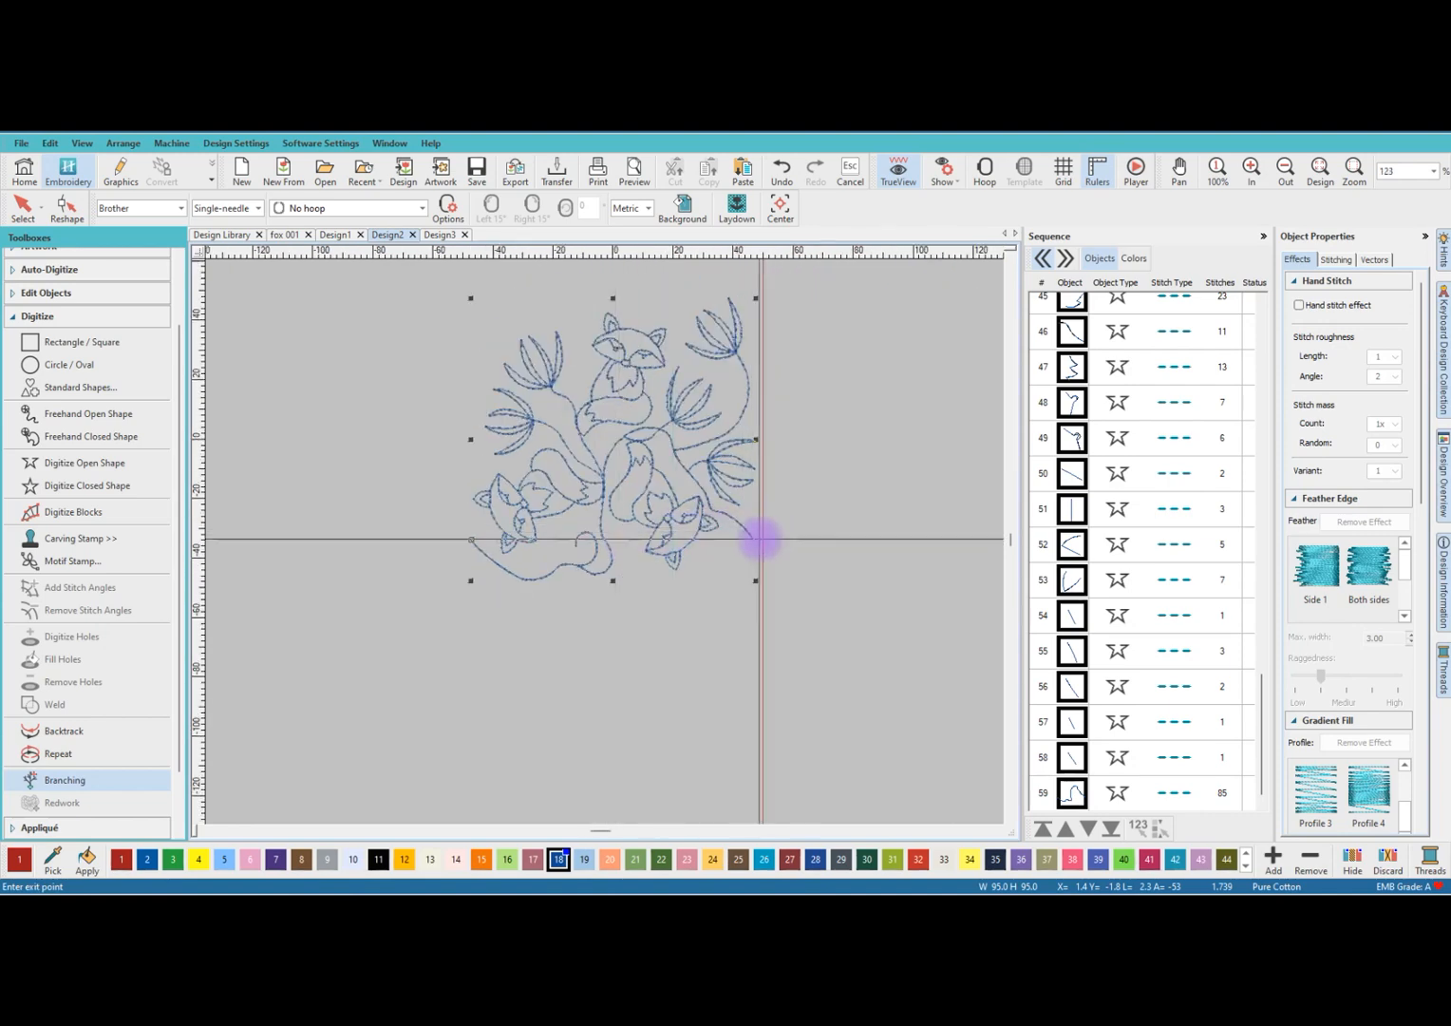
click(752, 539)
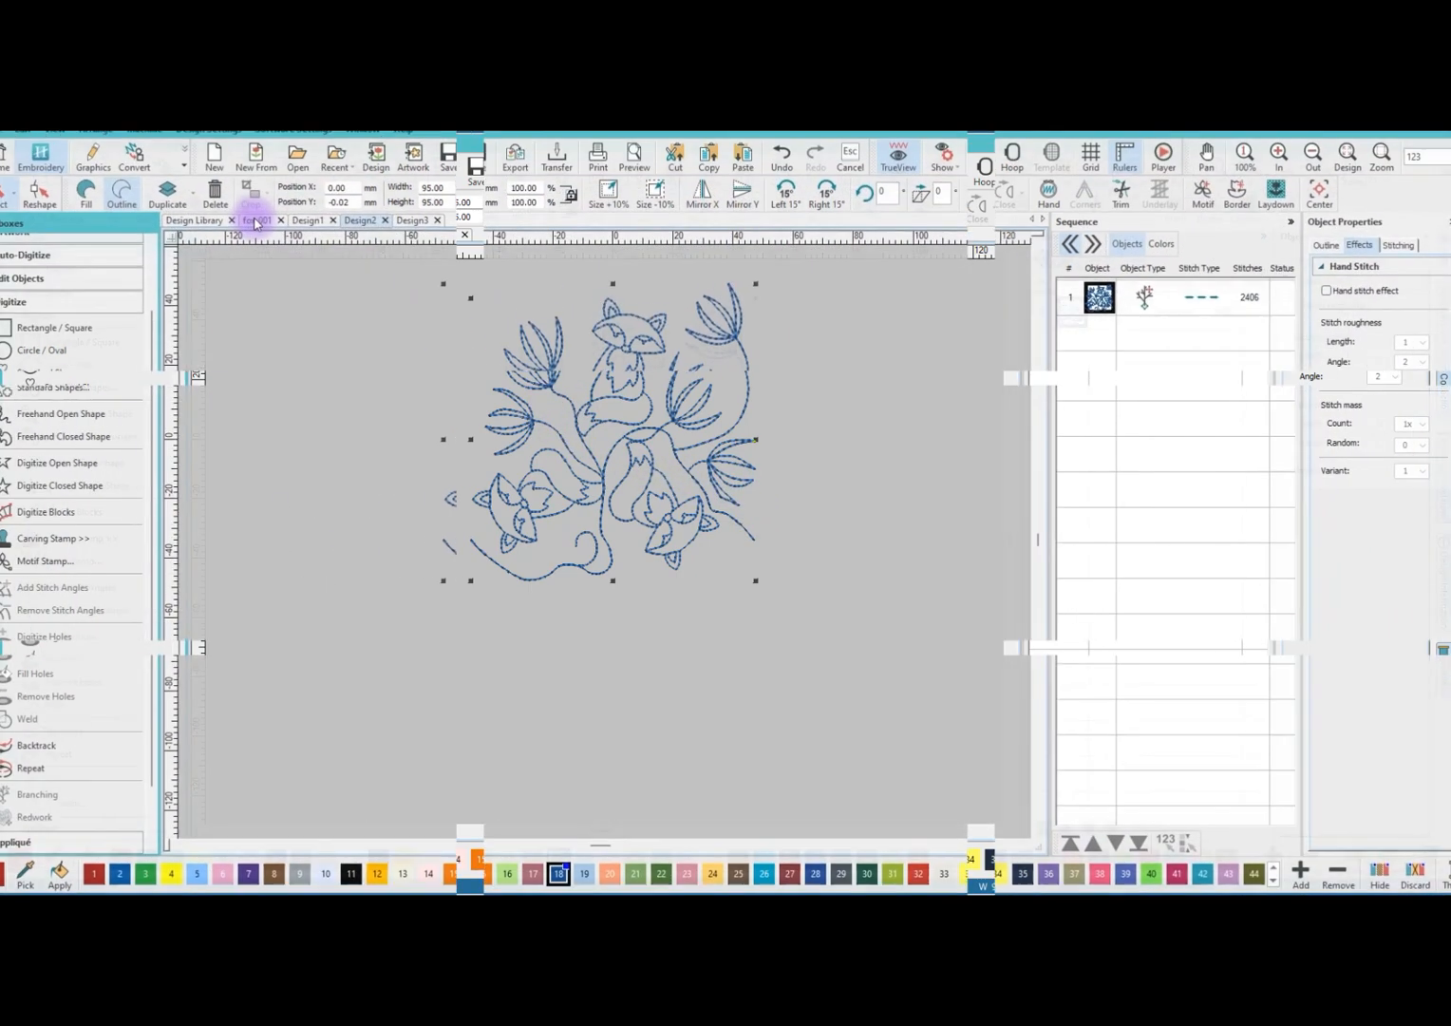
Start a motif from the branched fox in the fox 001 design and create a new motif category named 222.
click(254, 222)
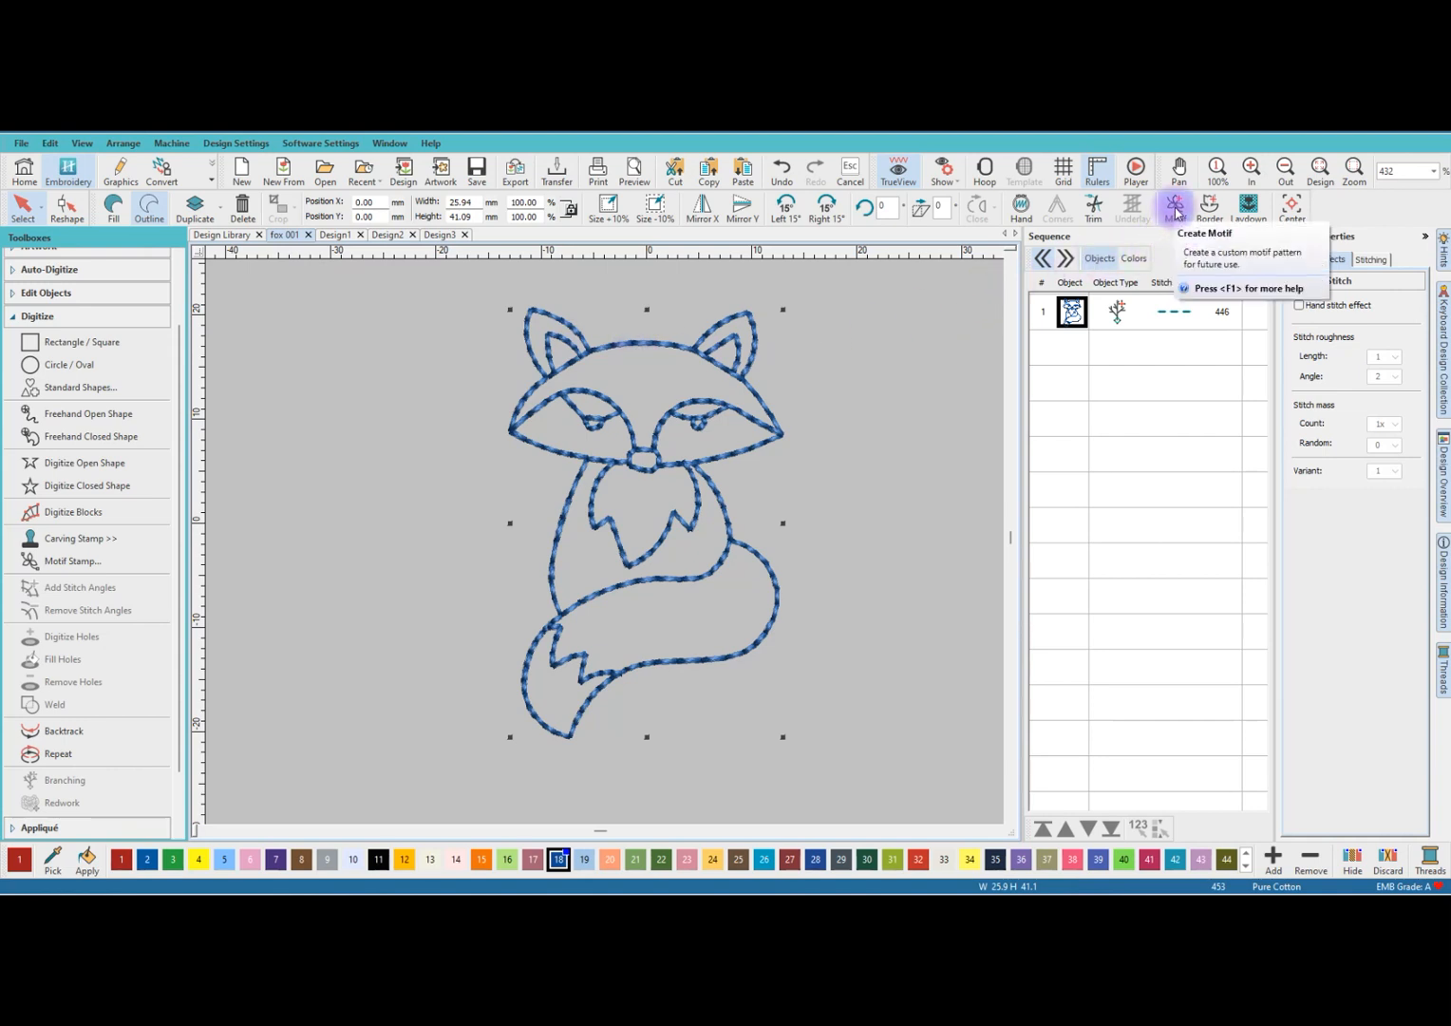
click(1176, 207)
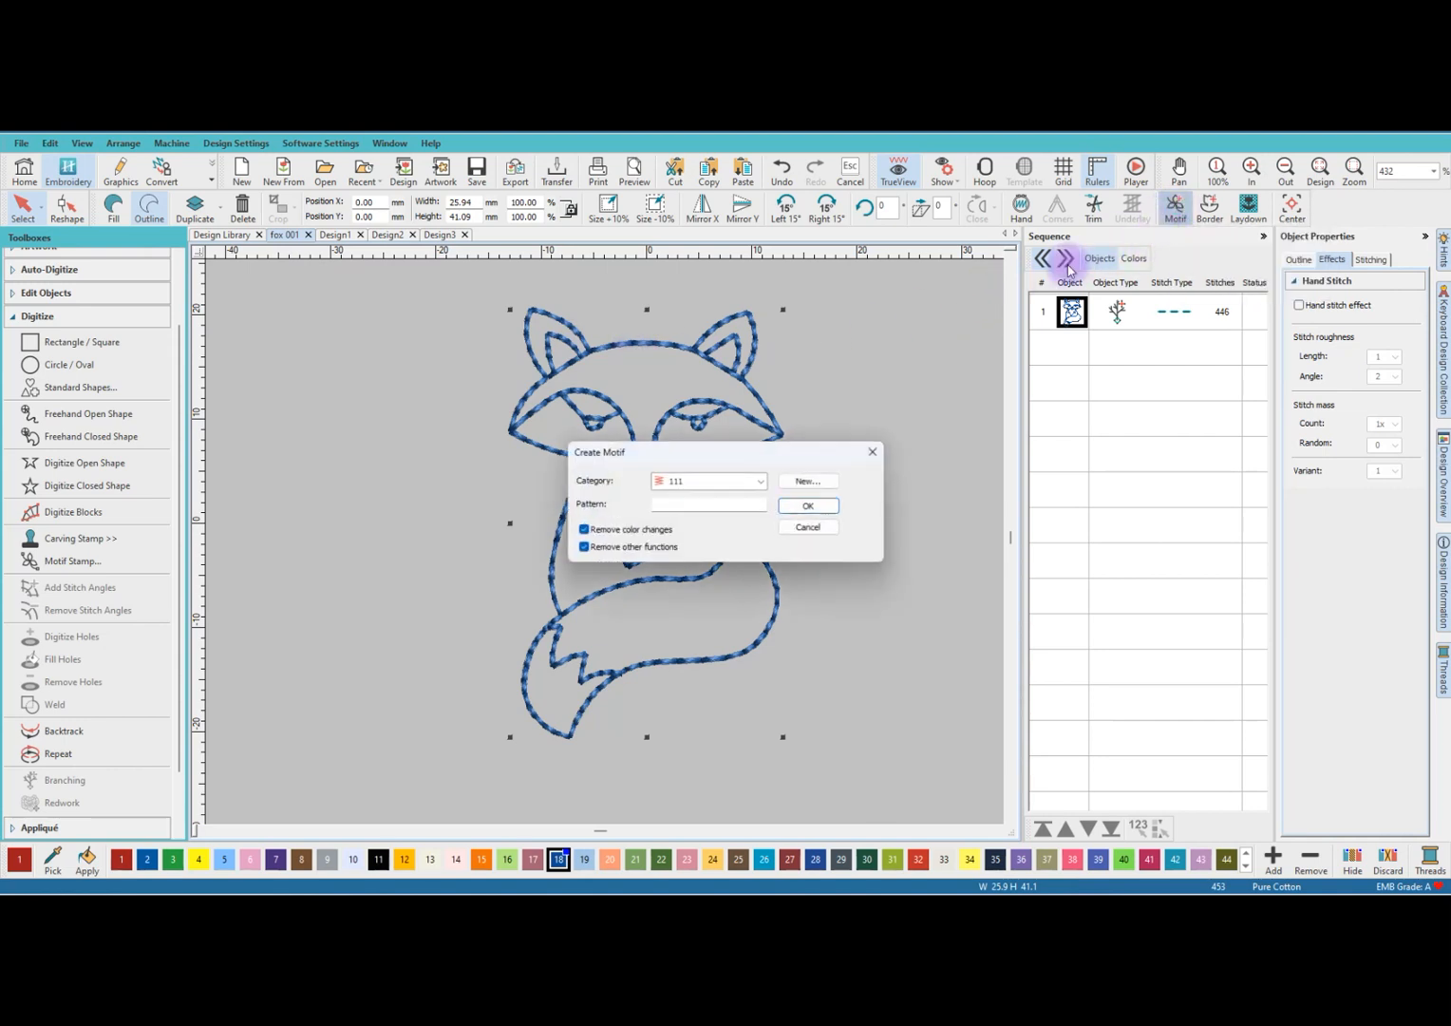
click(800, 482)
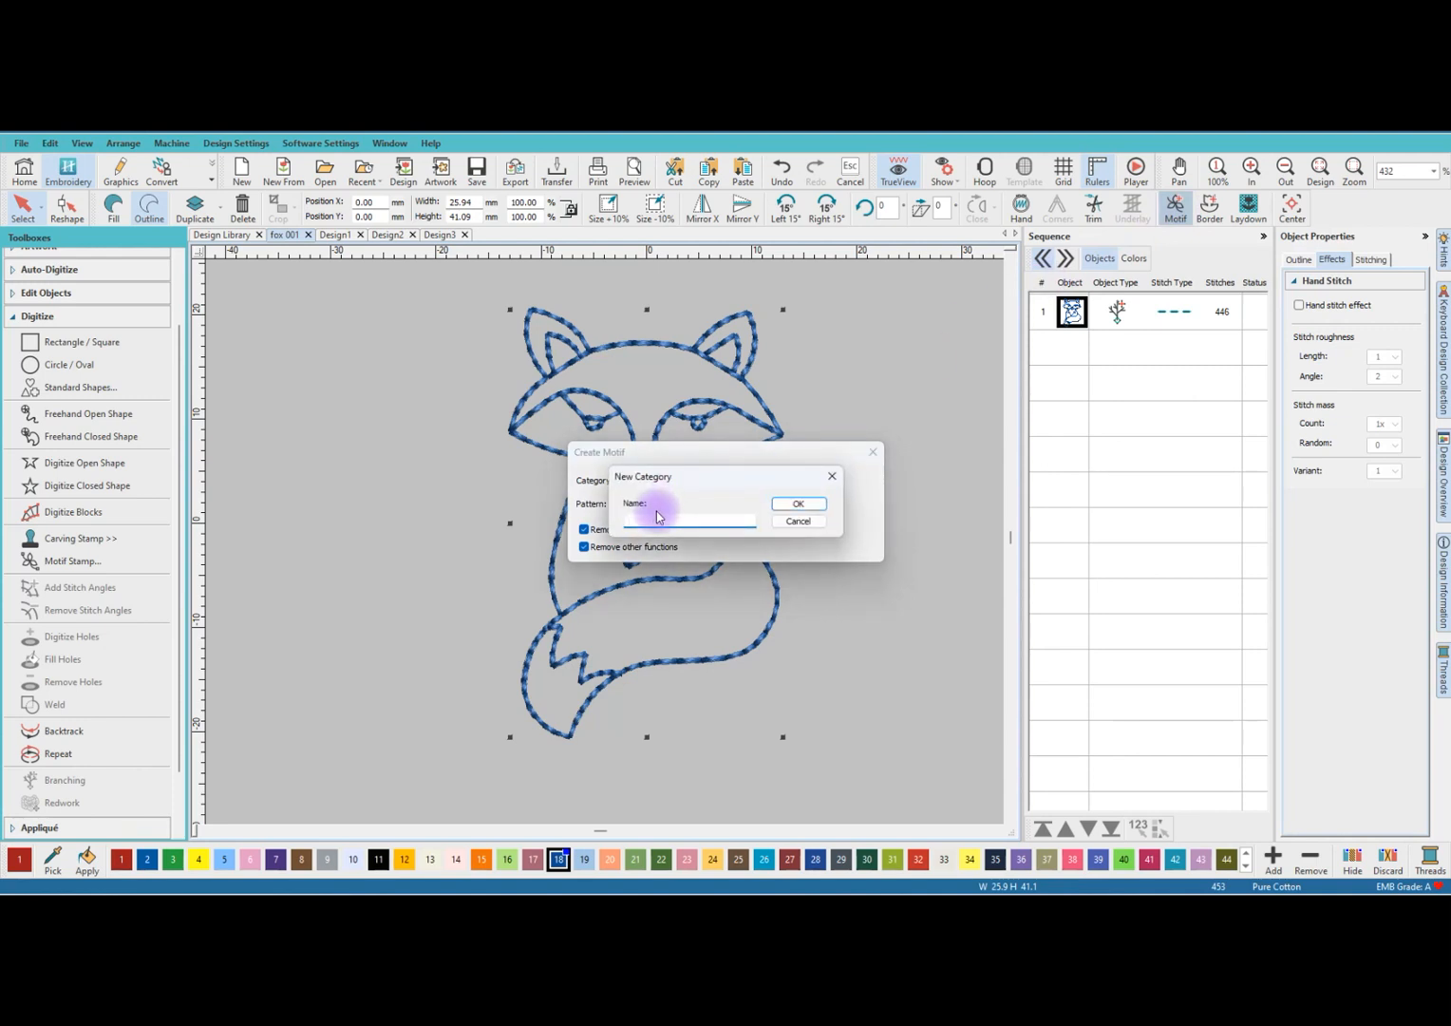
text(222)
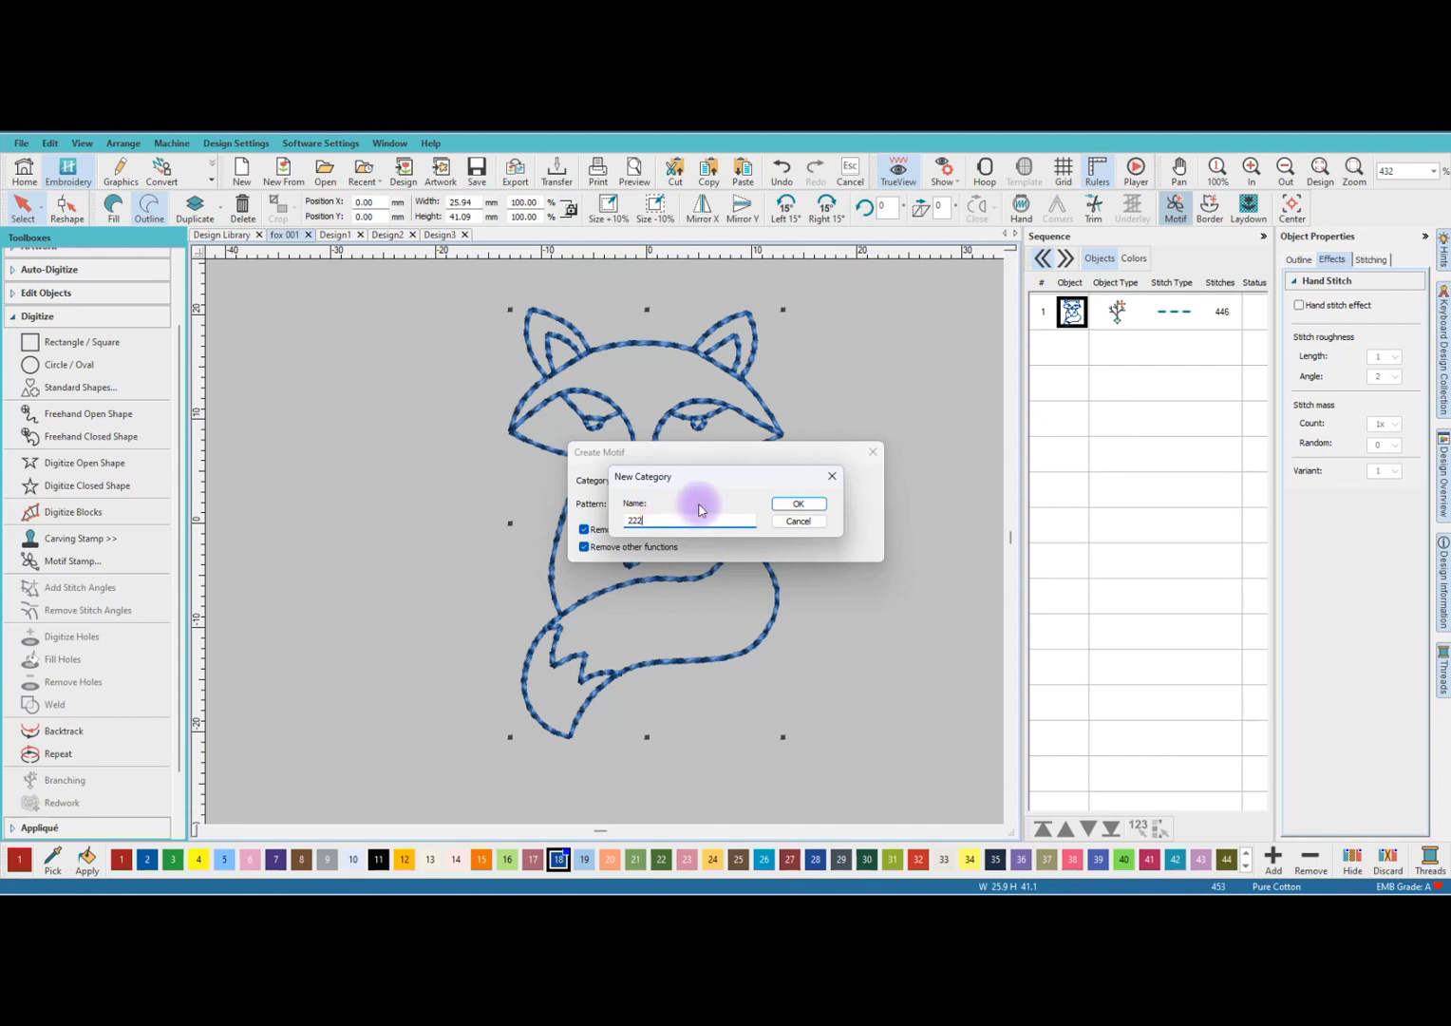
click(799, 507)
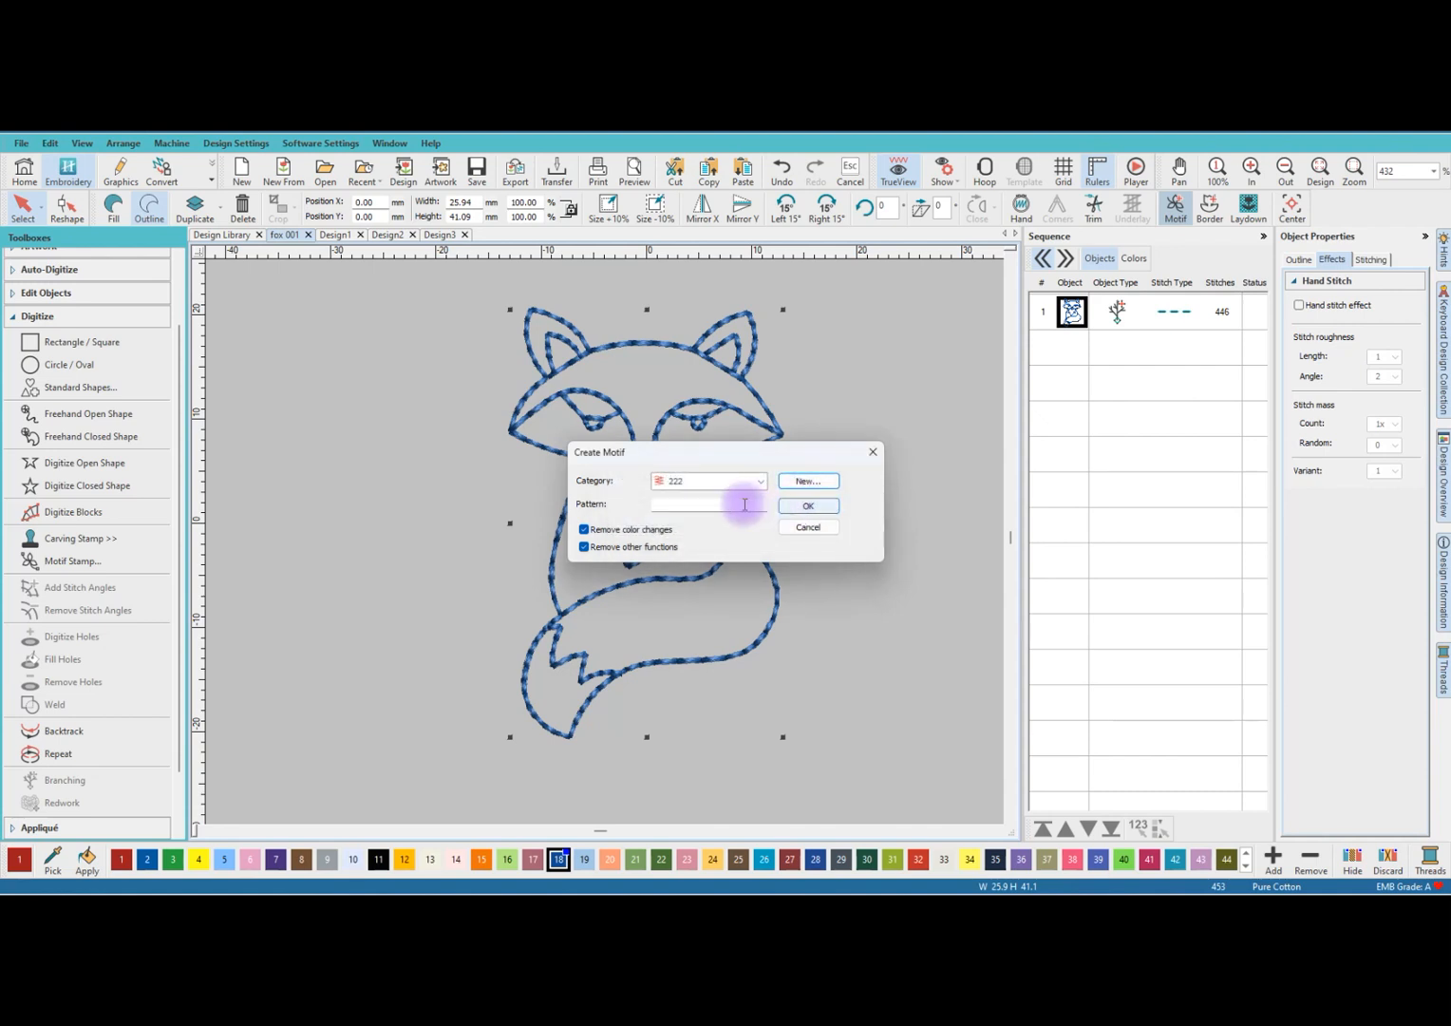
Save the single fox as motif pattern 222 in category 222, with a horizontal reference line from its left-middle to its right-middle handle.
click(757, 502)
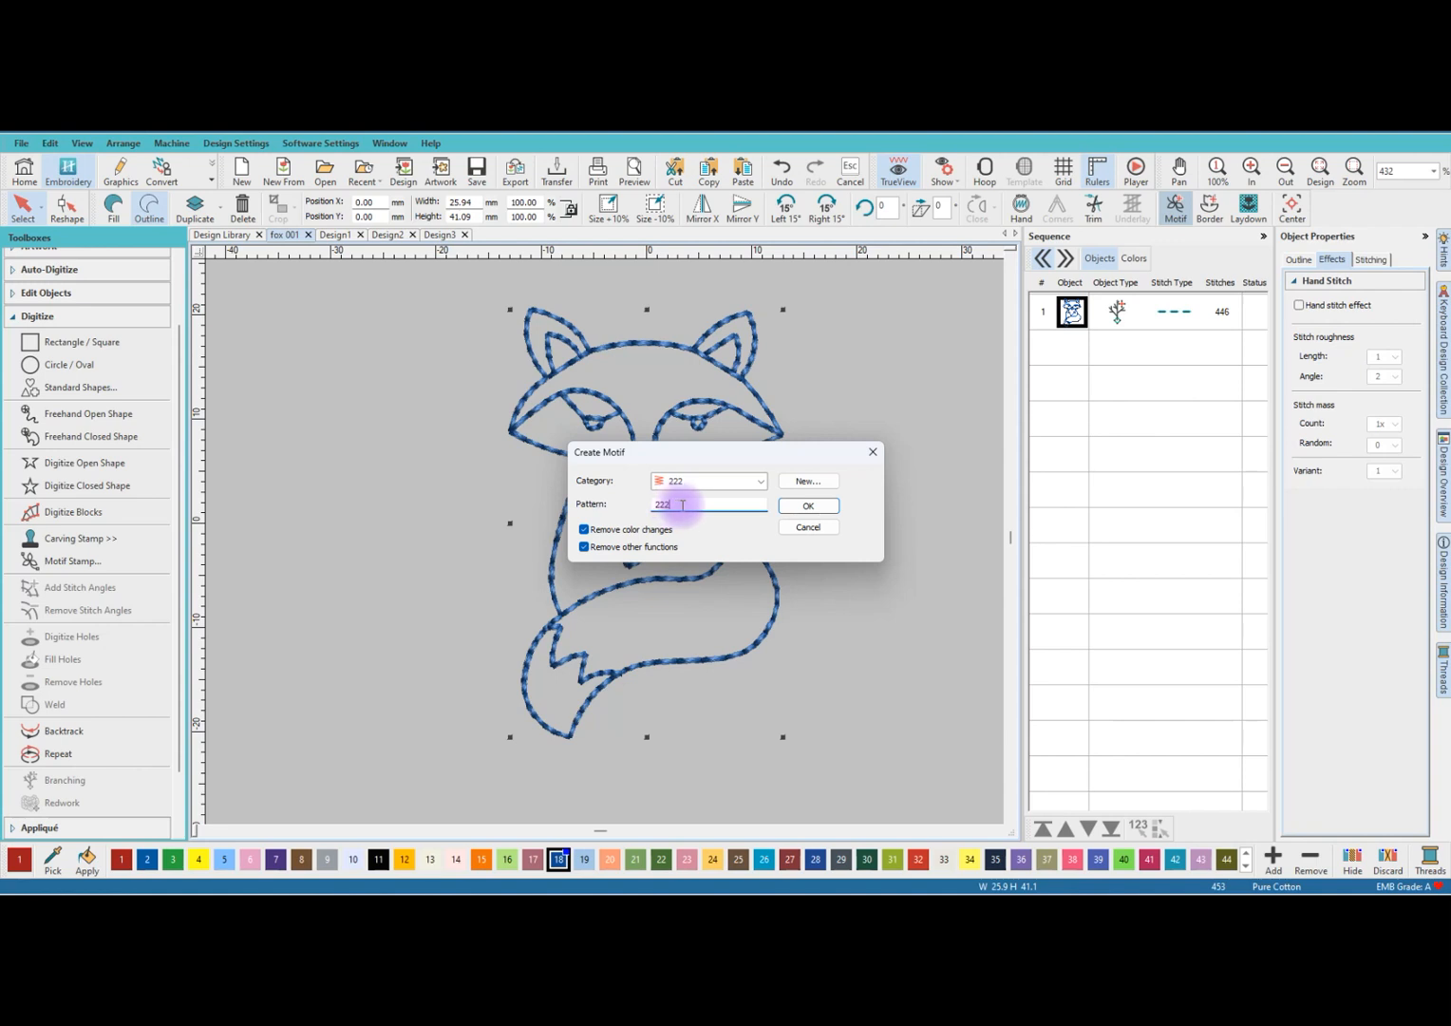
click(808, 506)
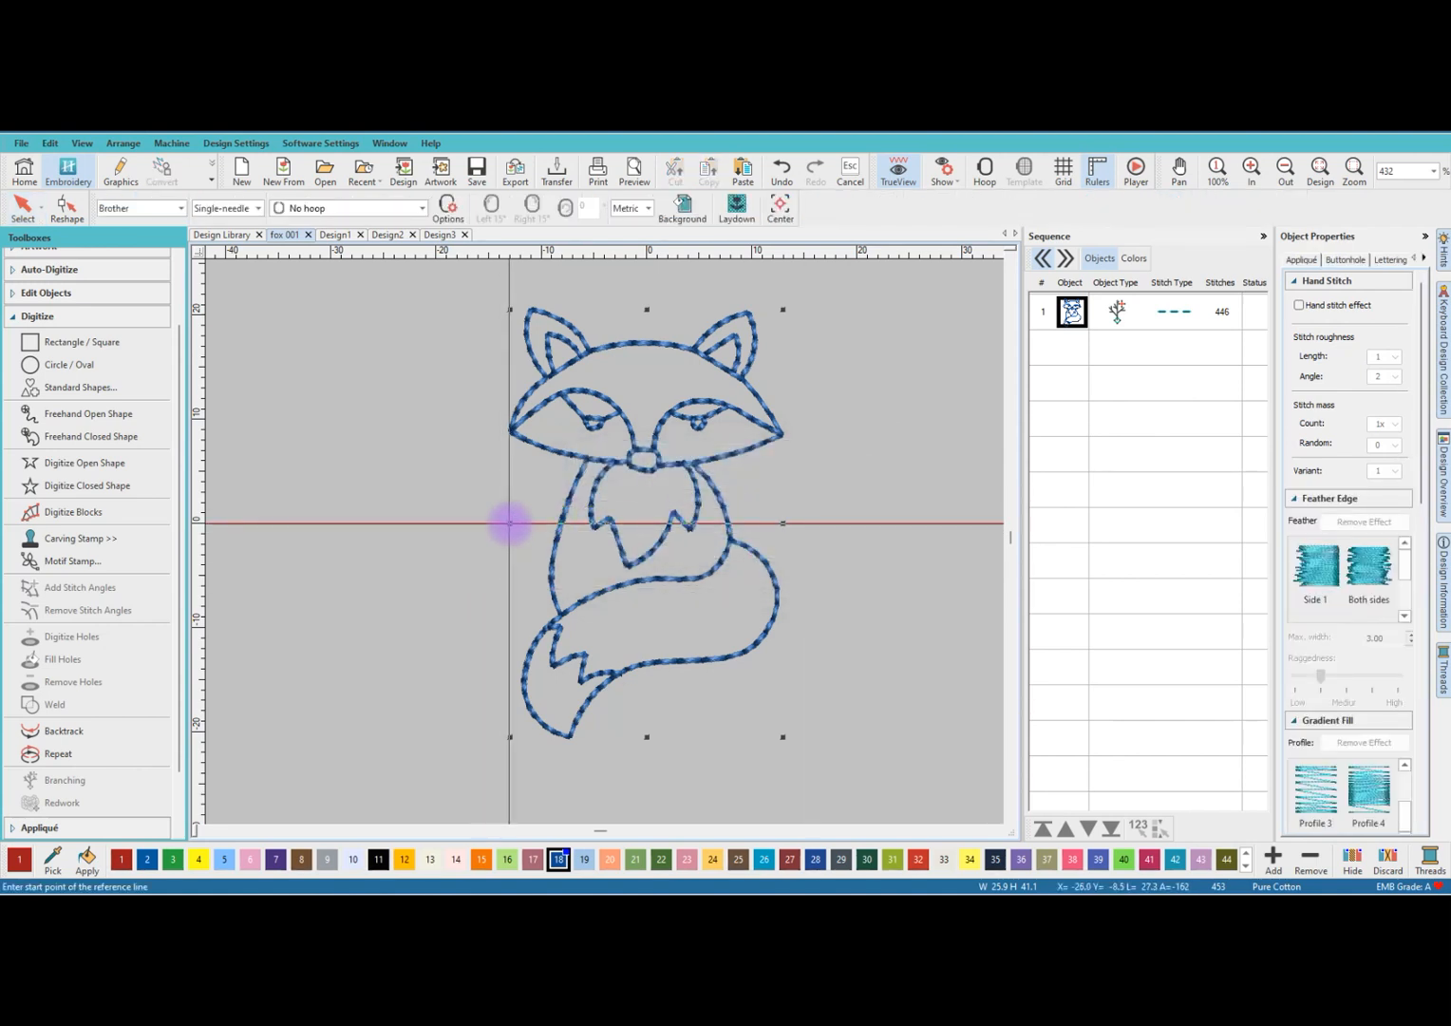
click(511, 522)
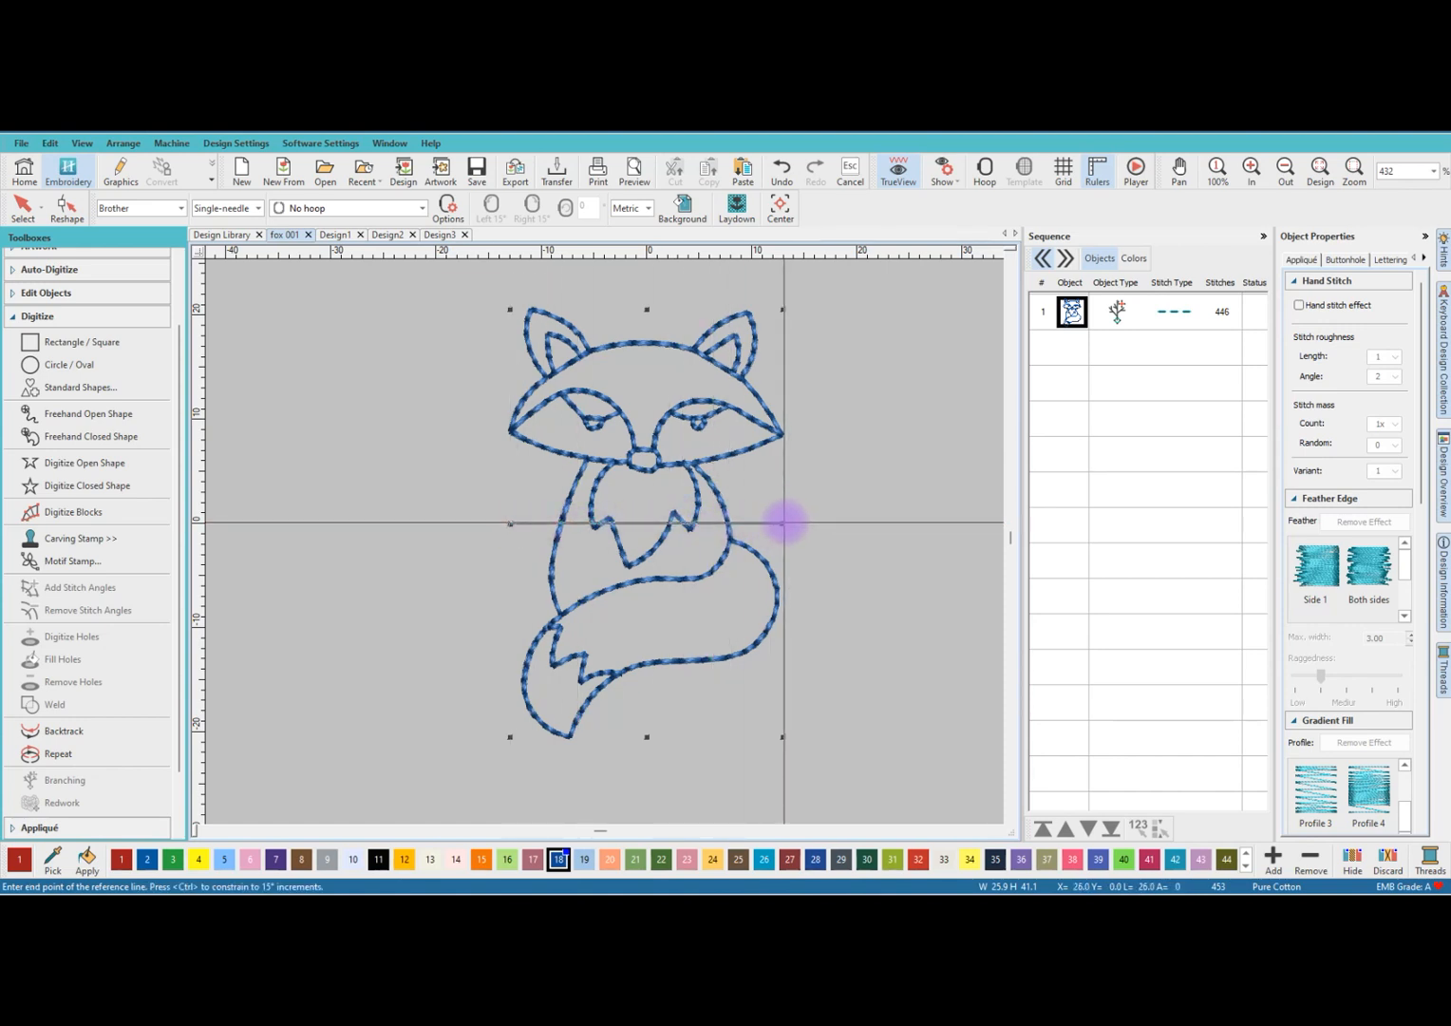
click(783, 522)
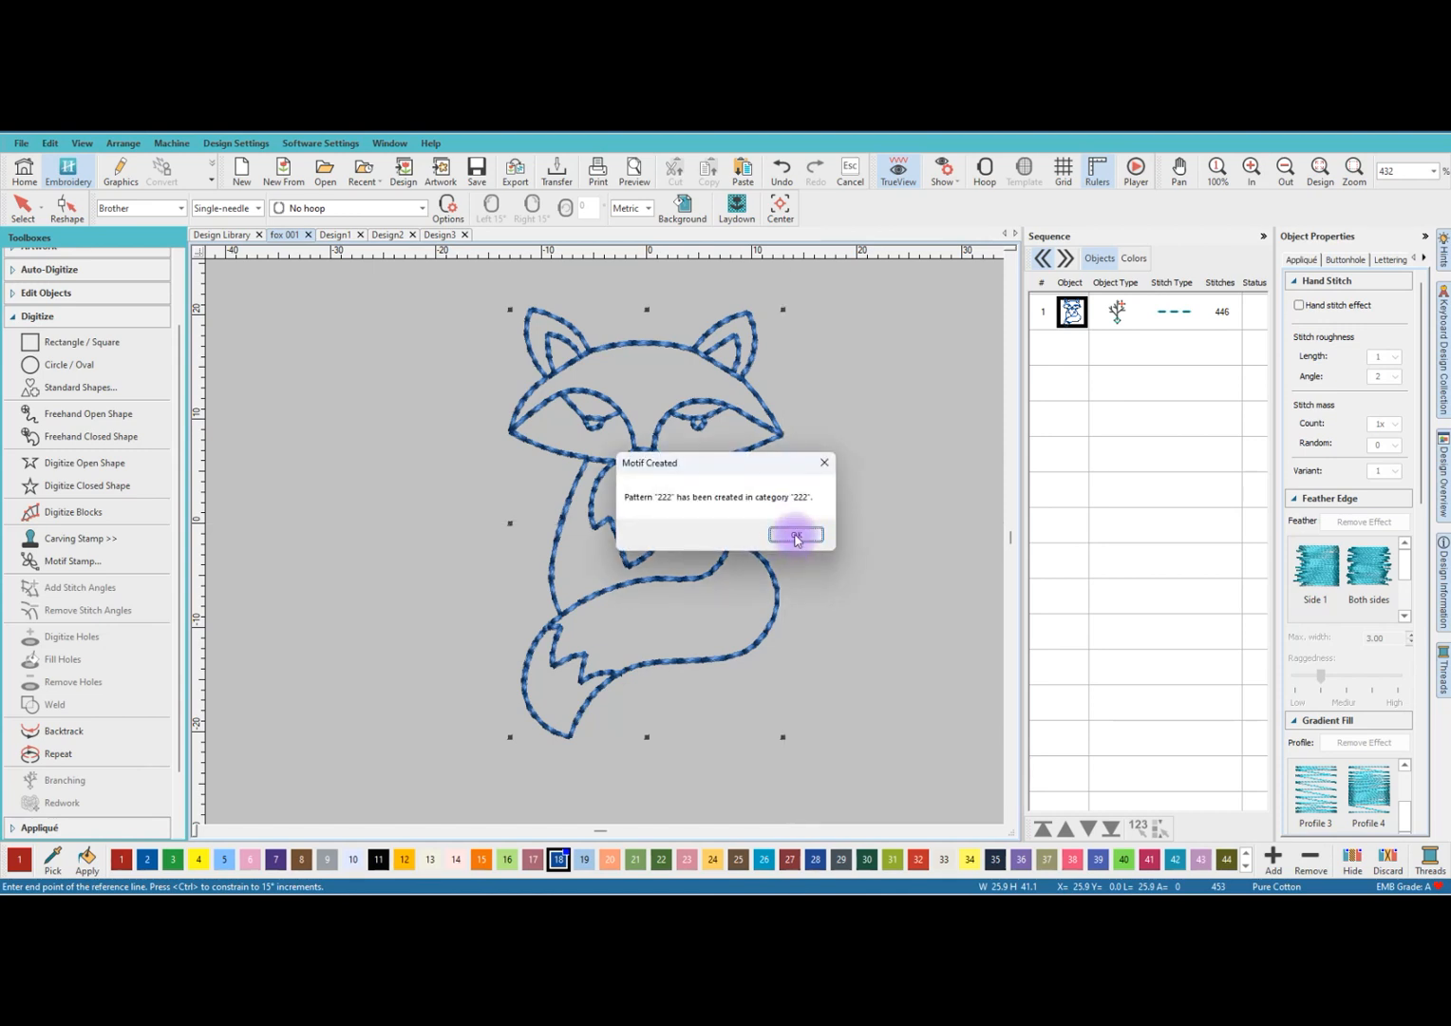
click(796, 536)
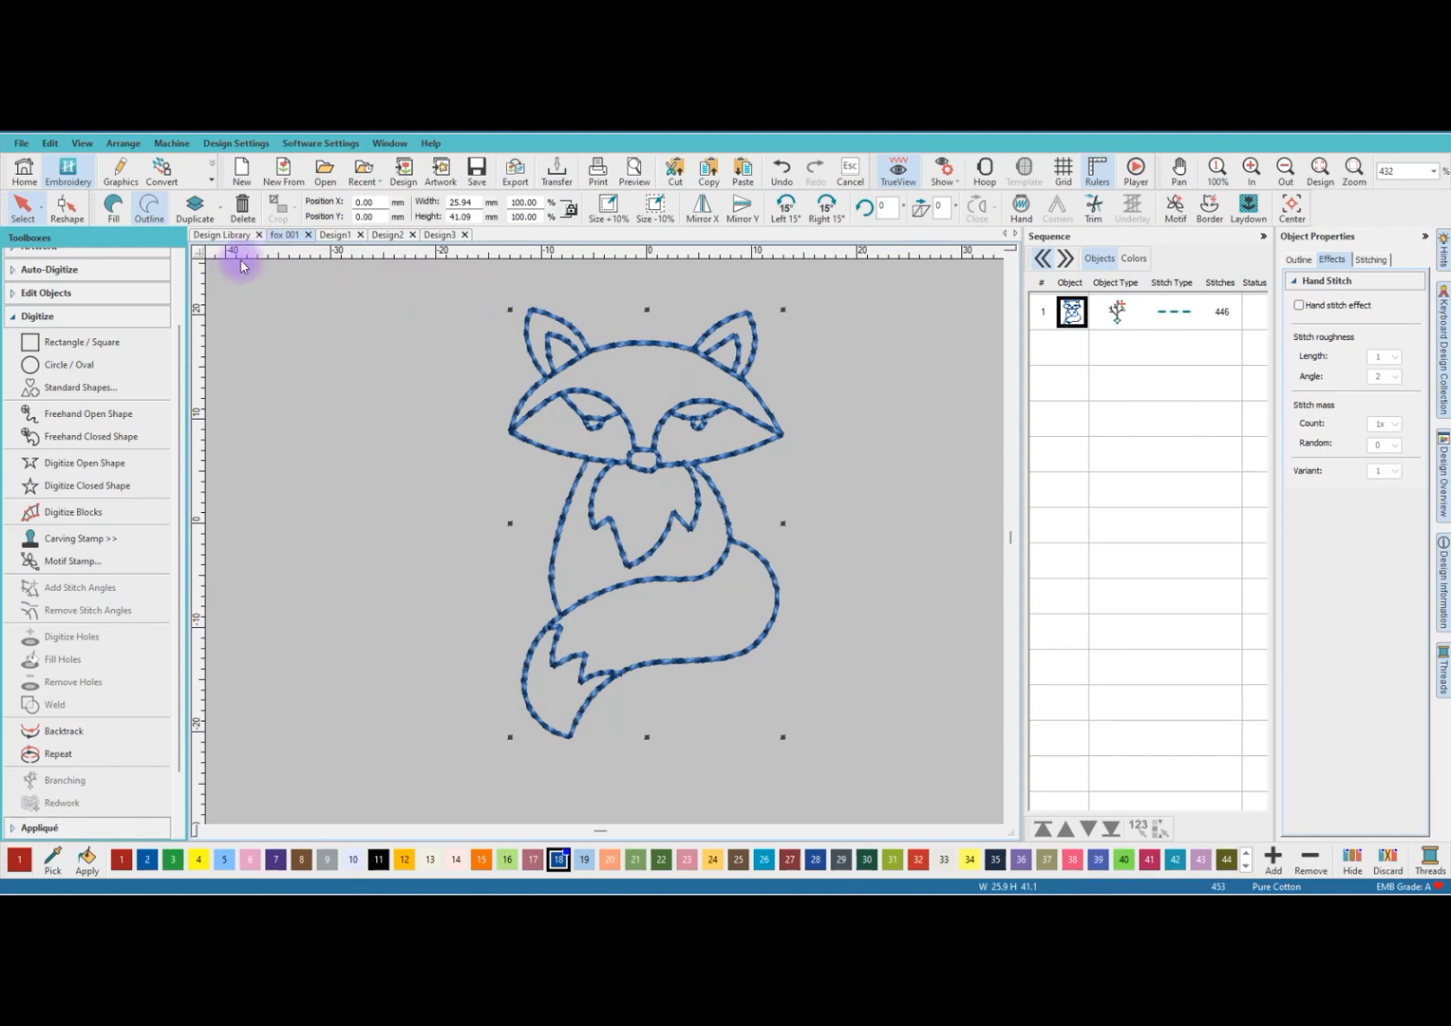
Save the flowering branches in Design1 as motif pattern 223 in category 222, with the reference line from left-middle to right-middle handle.
click(338, 238)
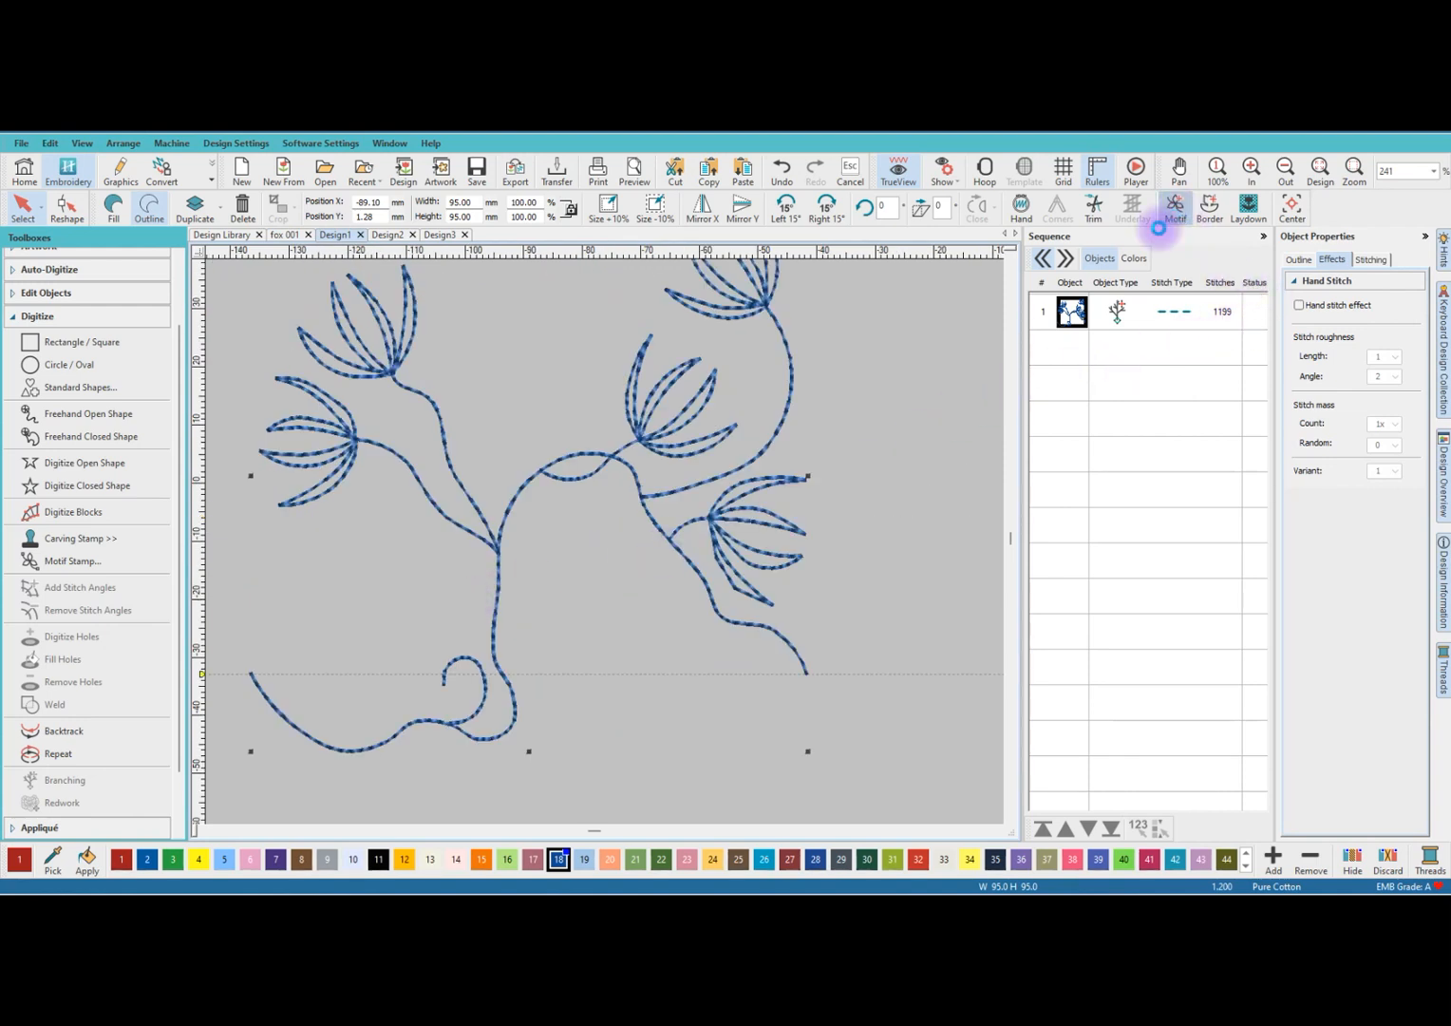
click(1159, 228)
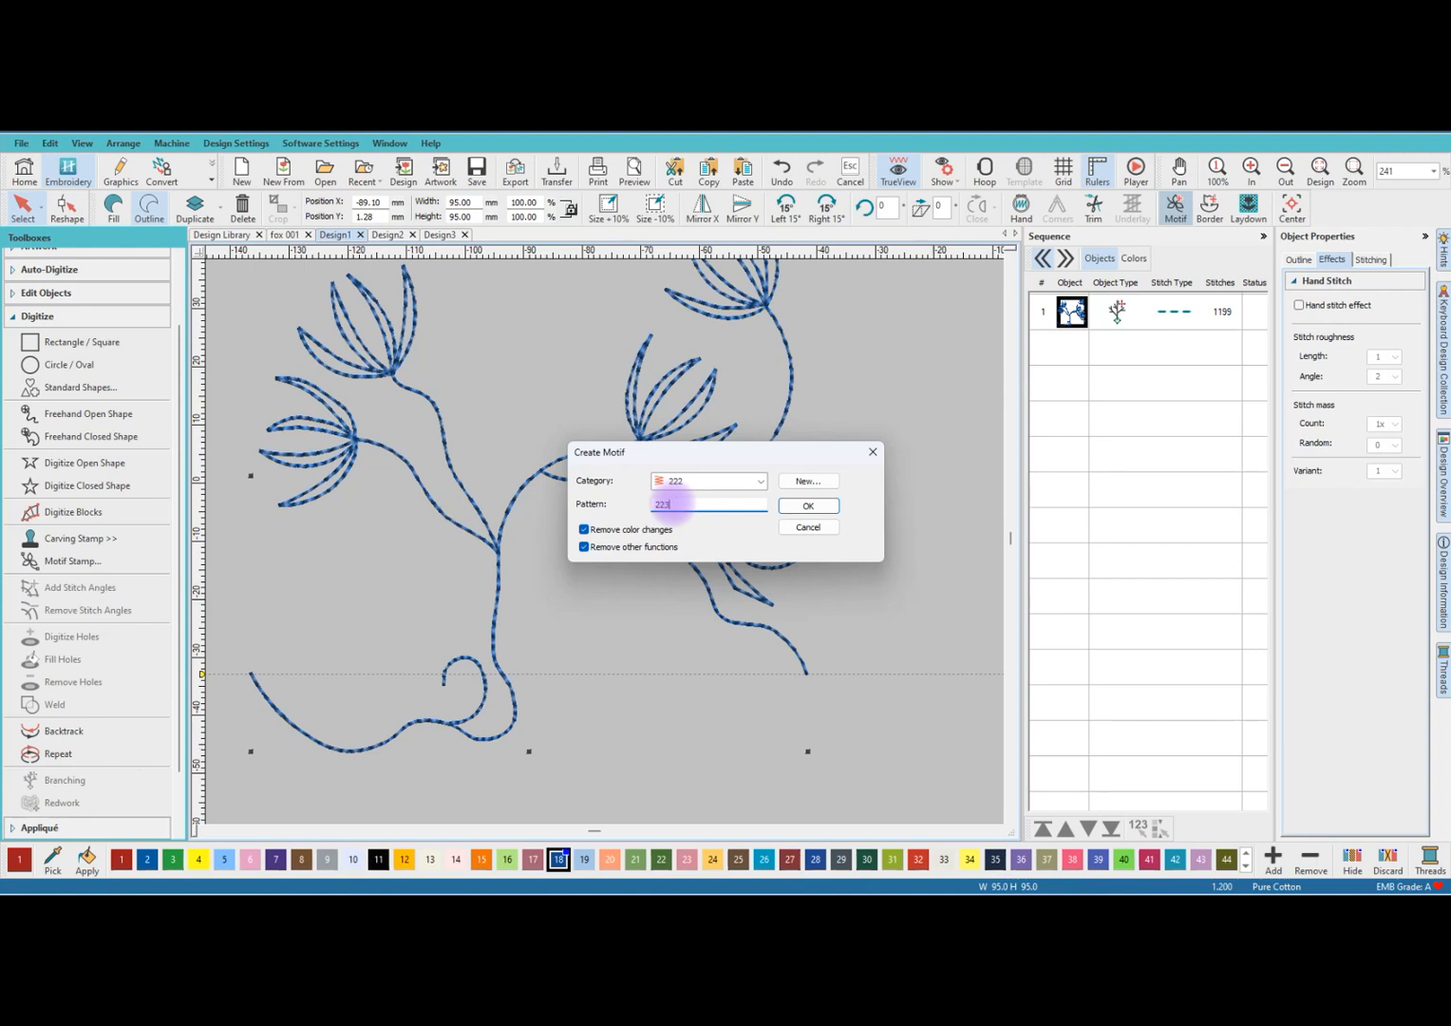
click(808, 506)
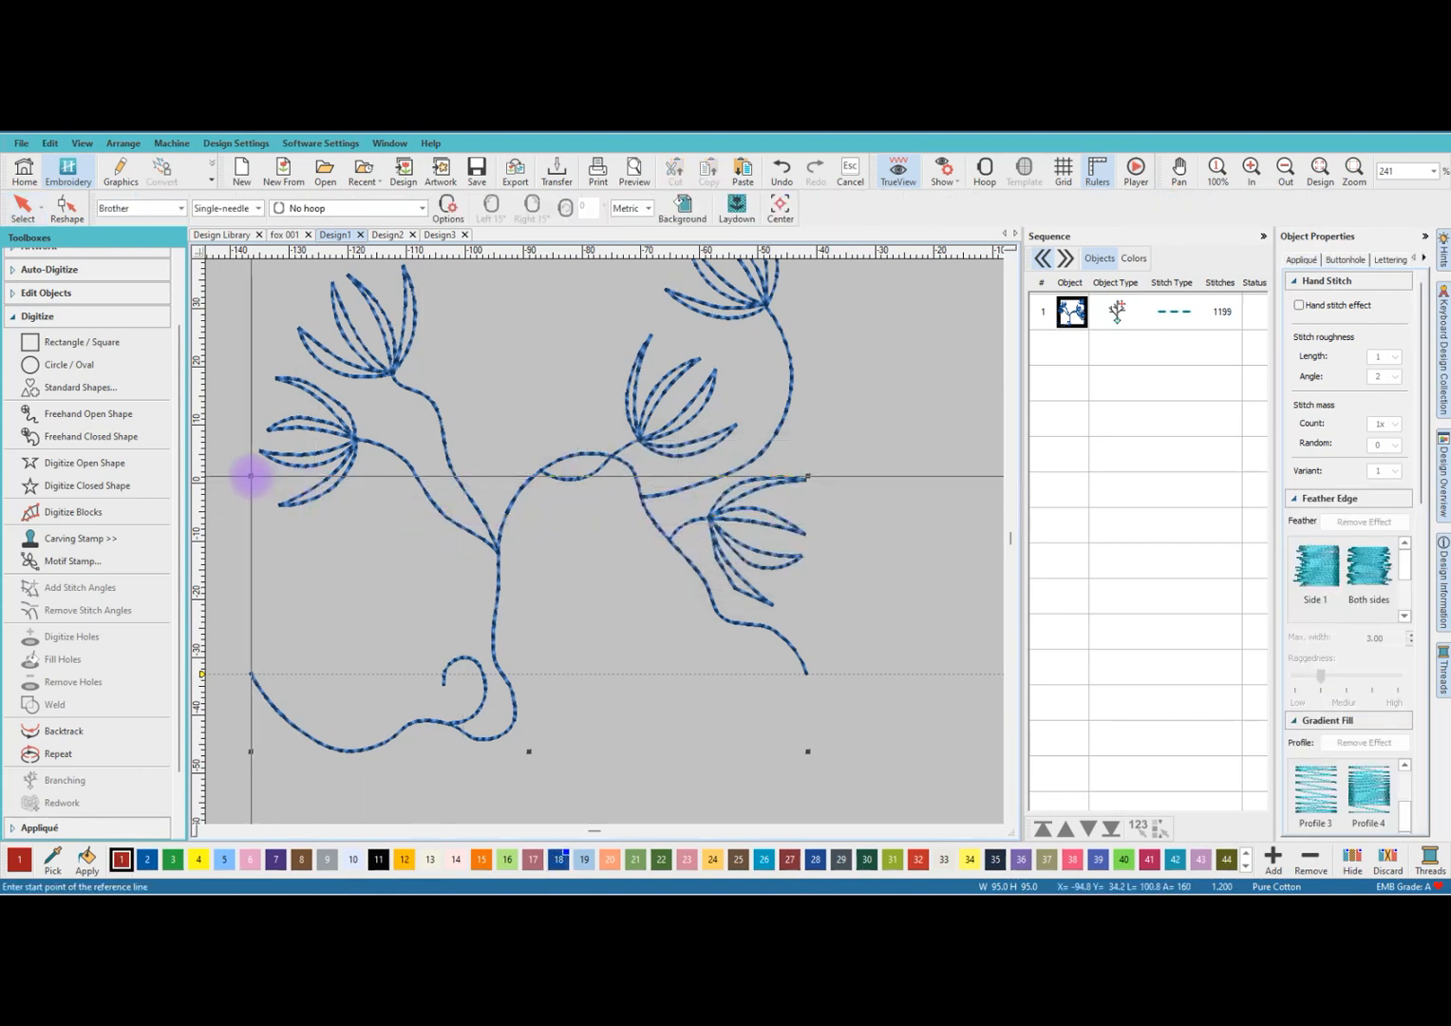
click(250, 475)
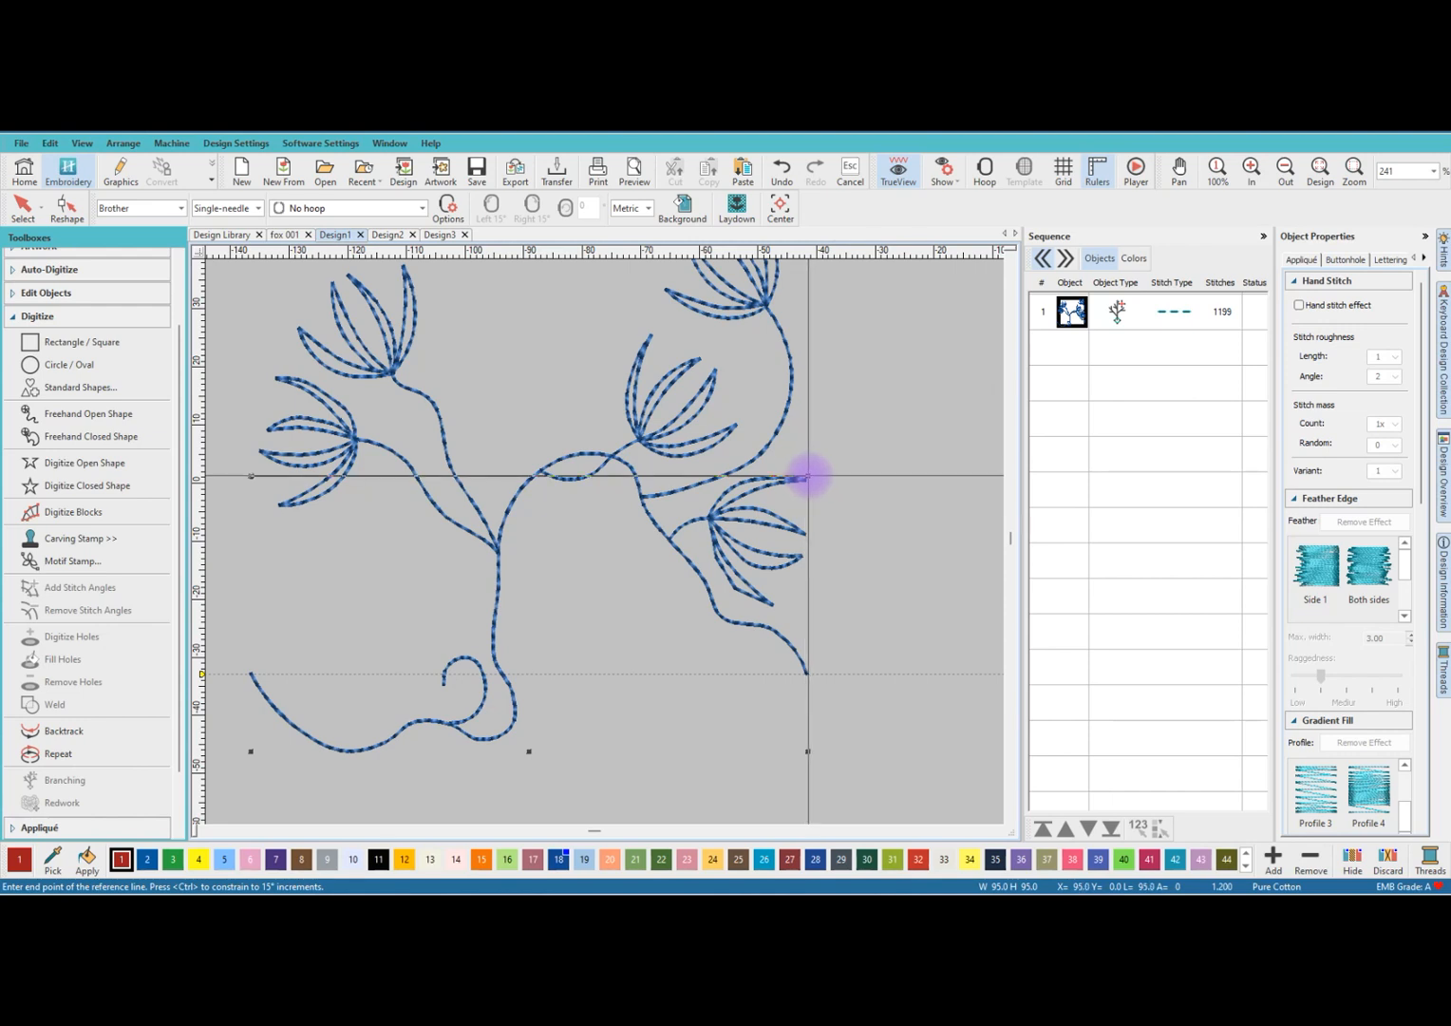
click(806, 476)
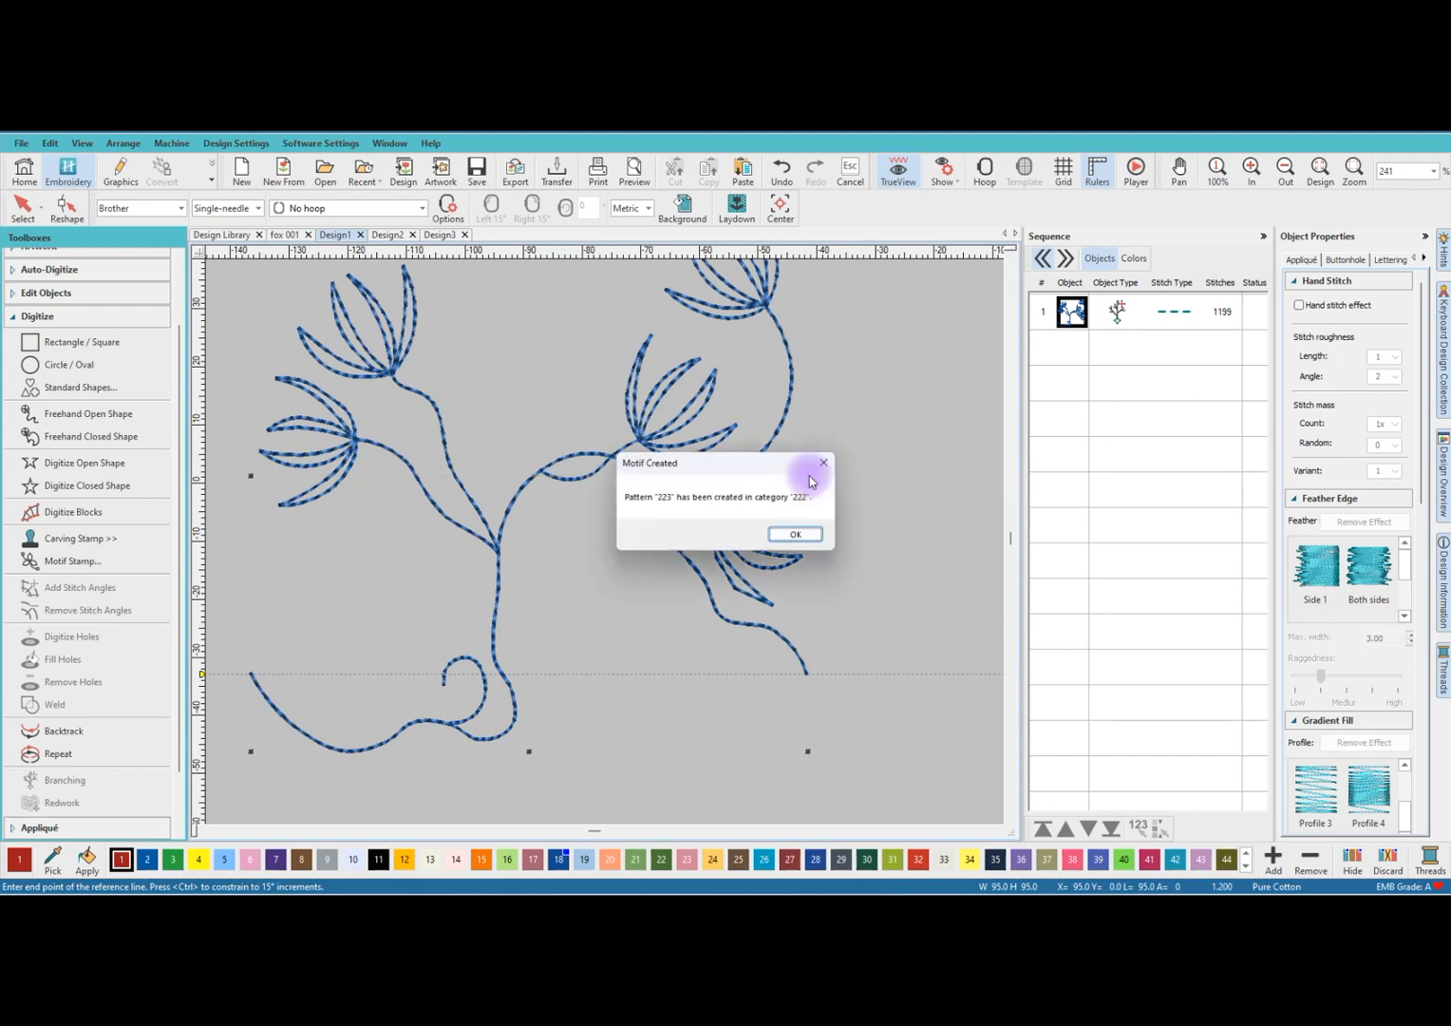
click(794, 535)
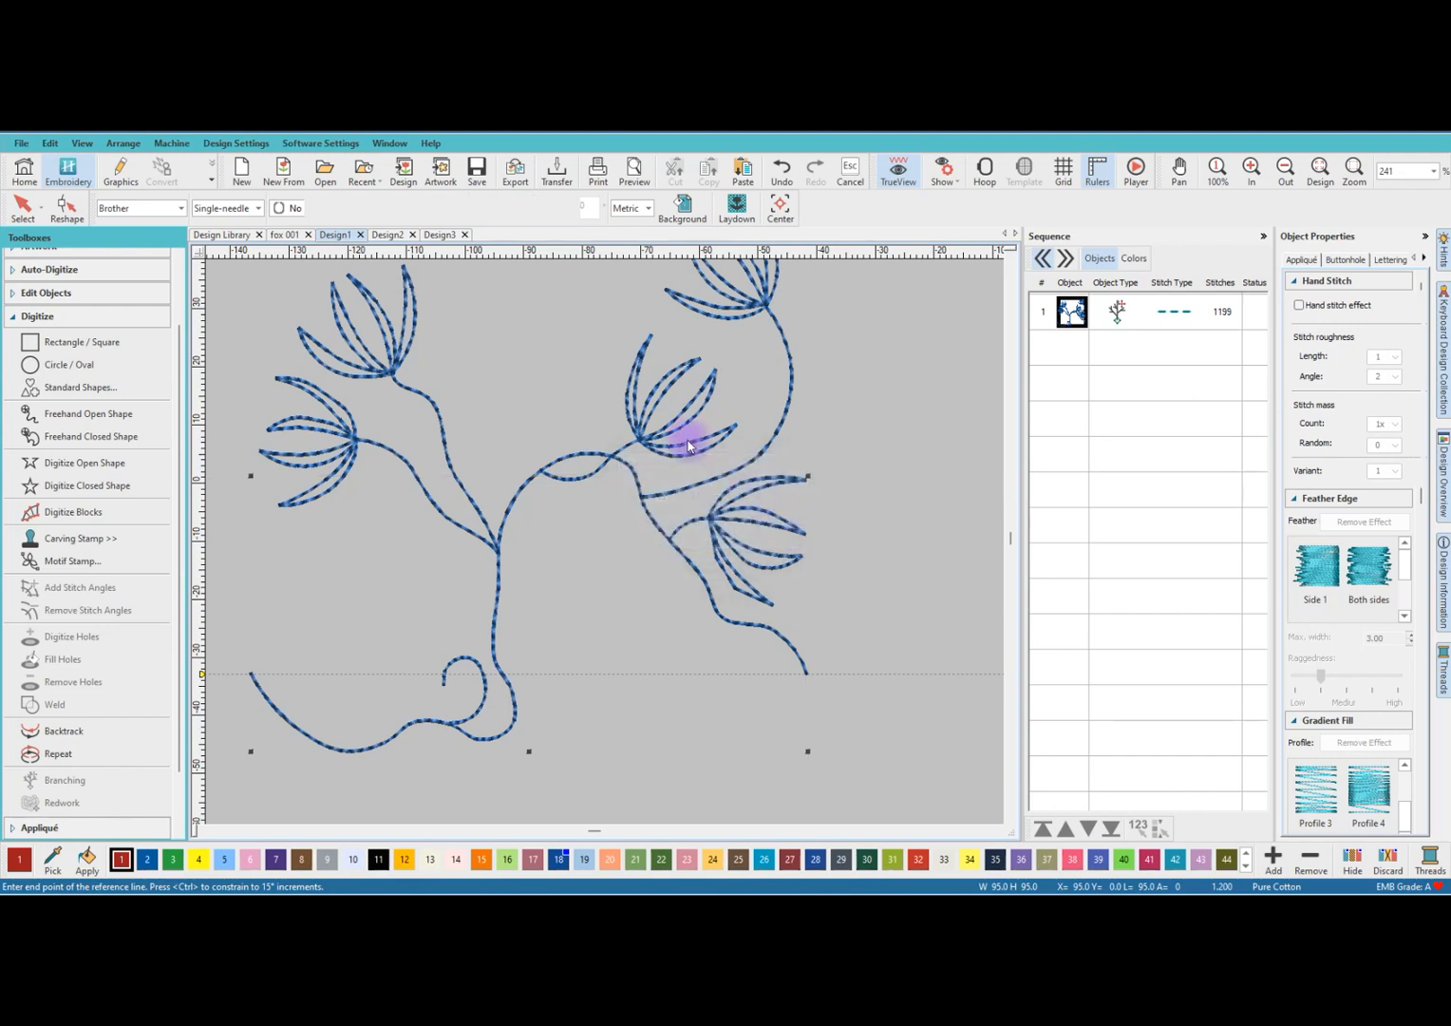
Save the three-fox composition in Design2 as motif pattern 224 in category 222, with the reference line from left-middle to right-middle handle.
click(397, 237)
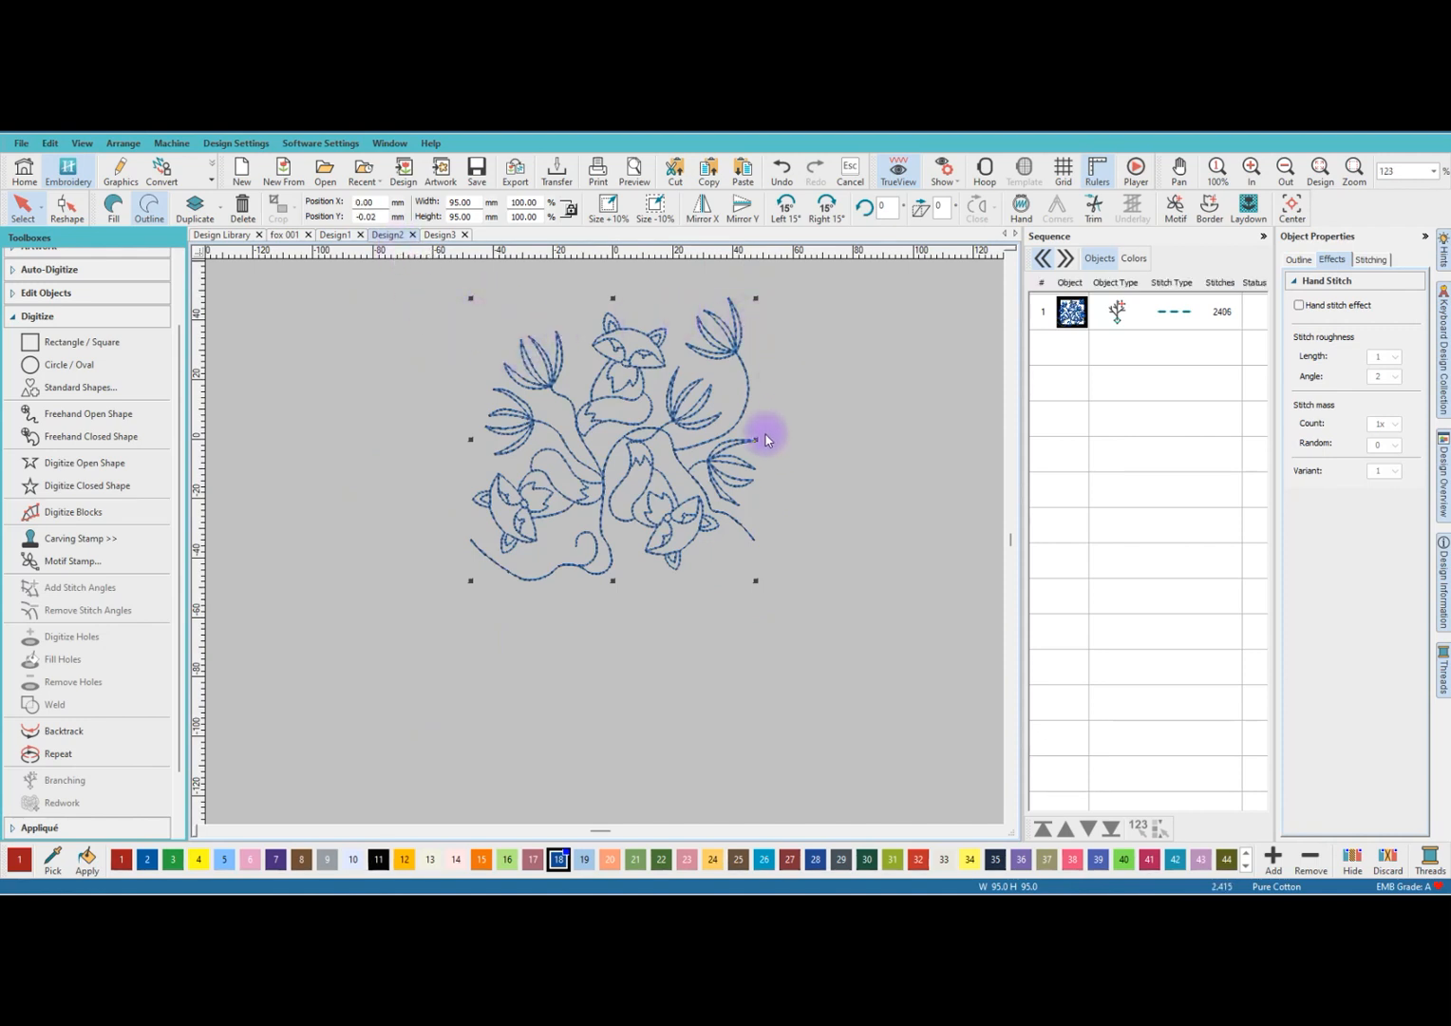
click(1175, 205)
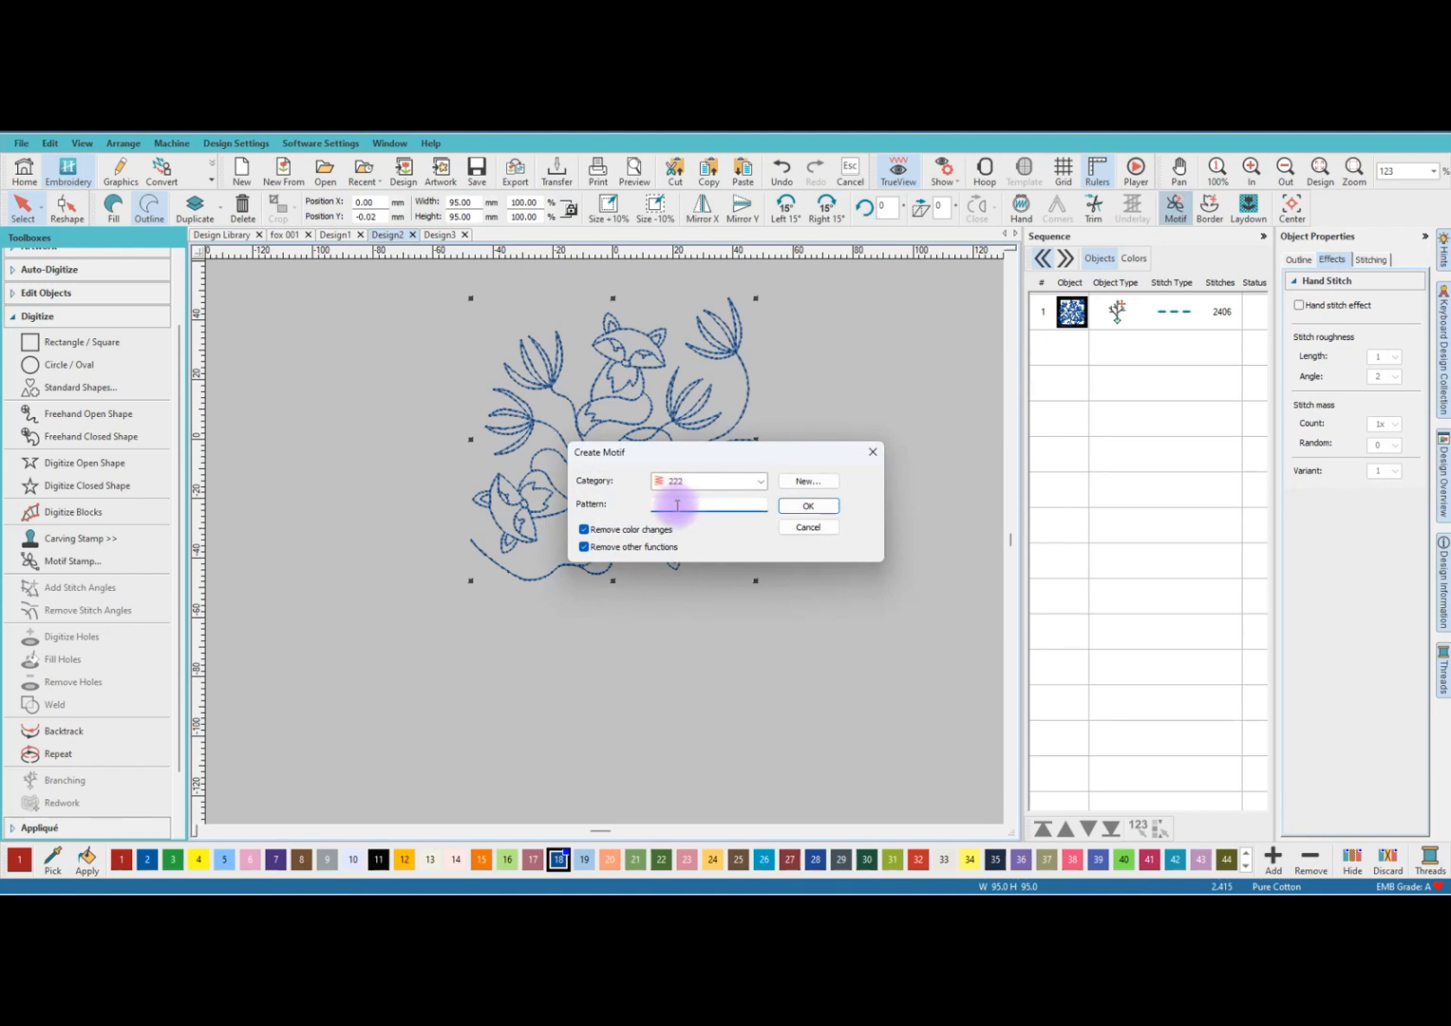
text(222)
click(808, 505)
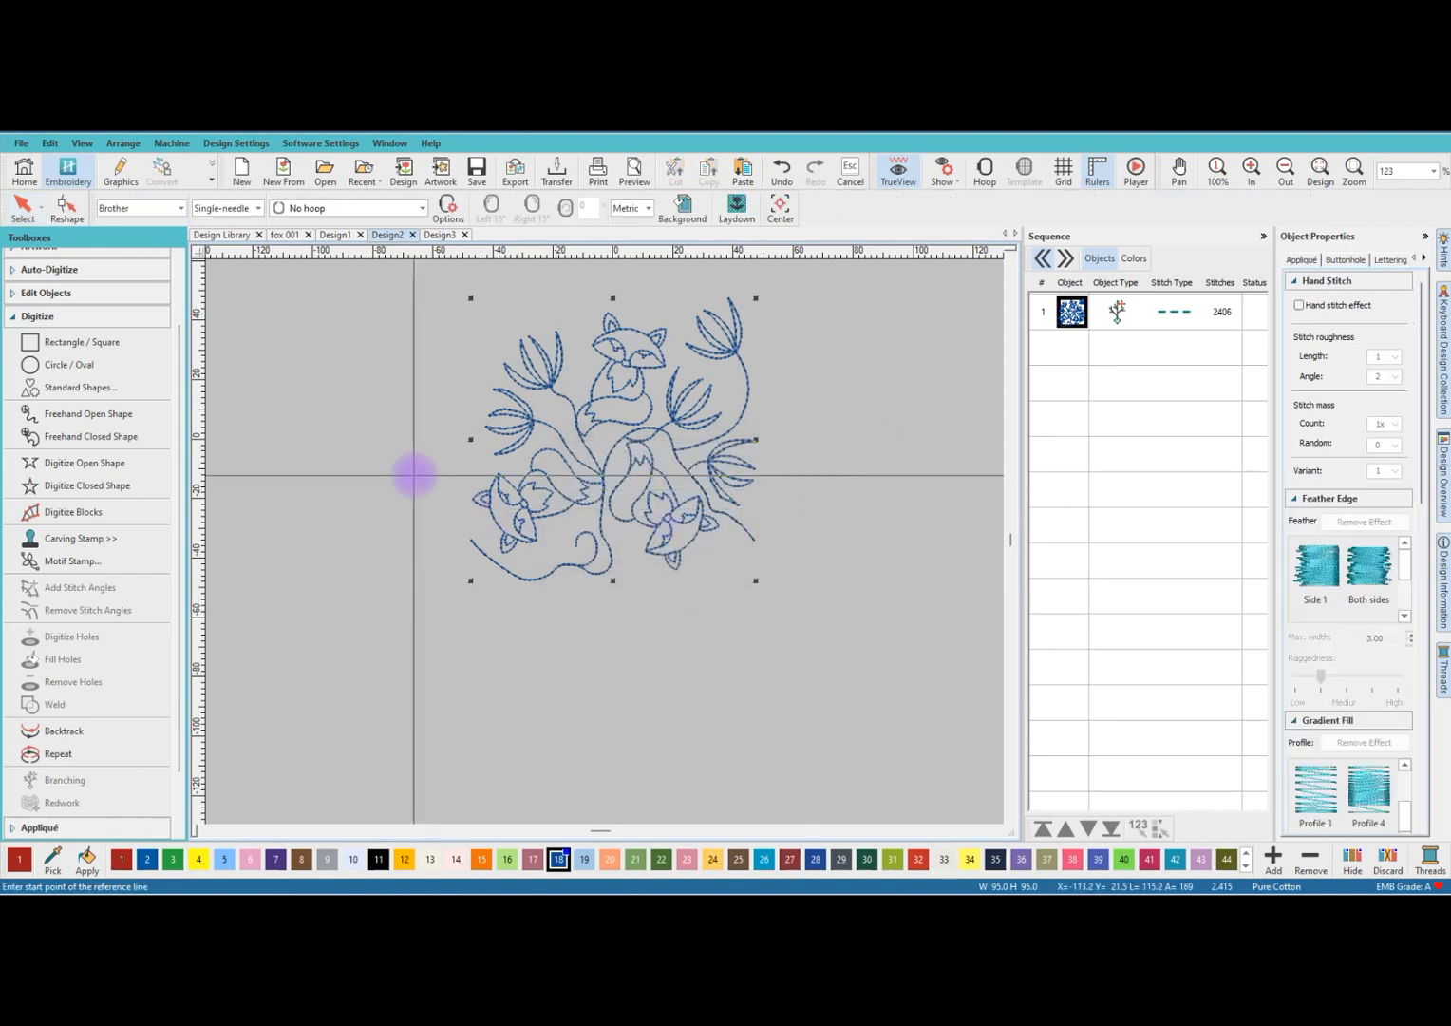
click(470, 439)
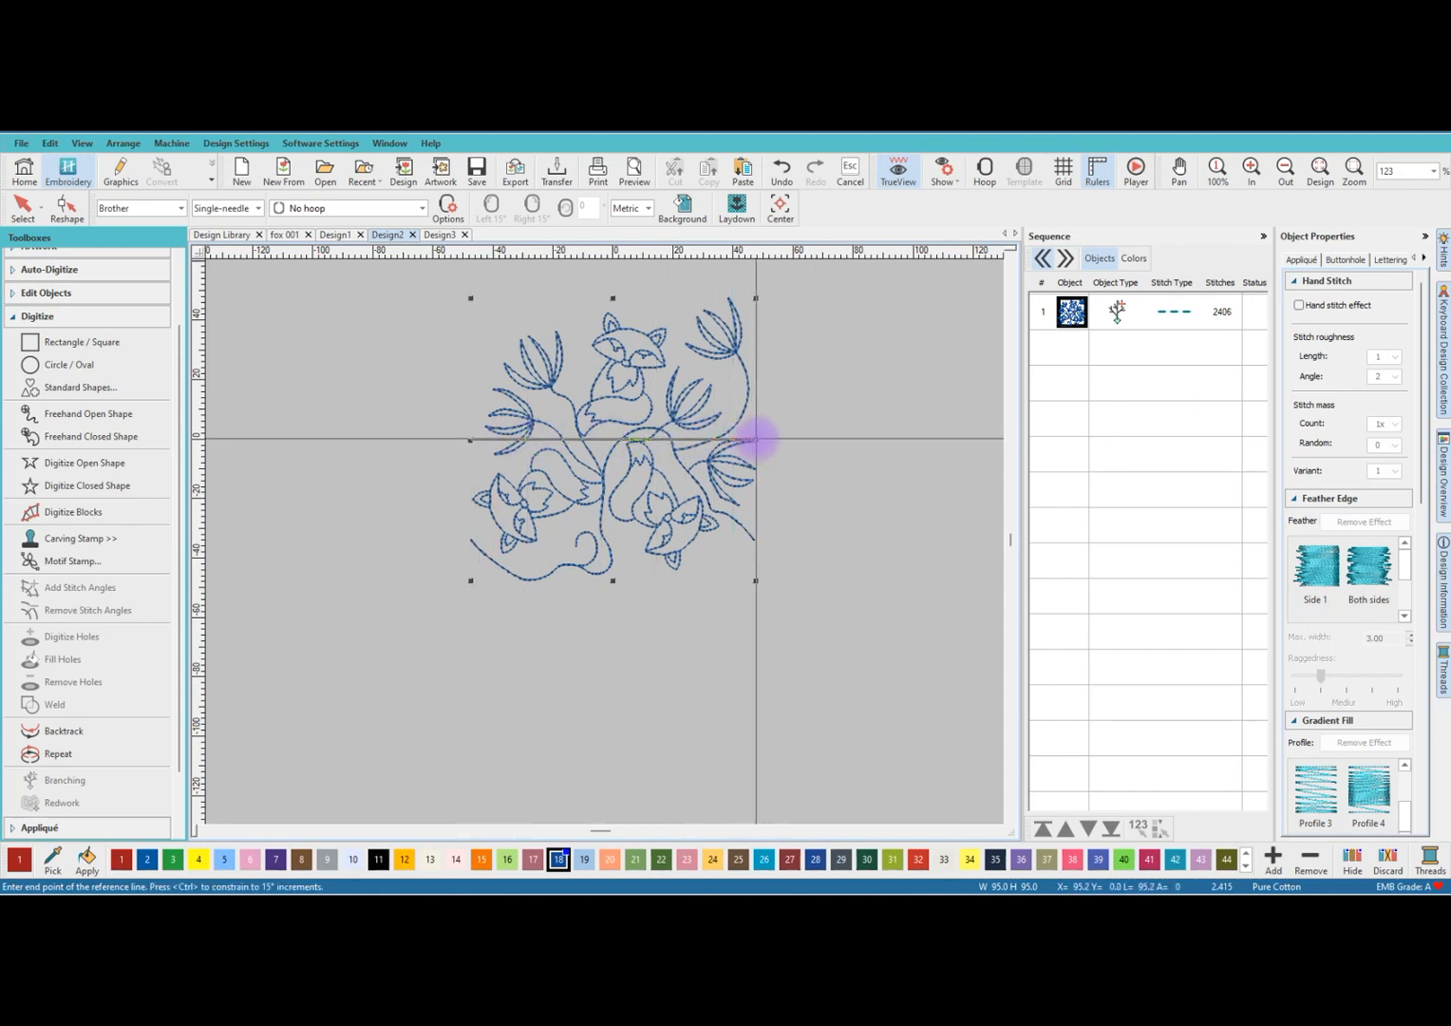
click(755, 439)
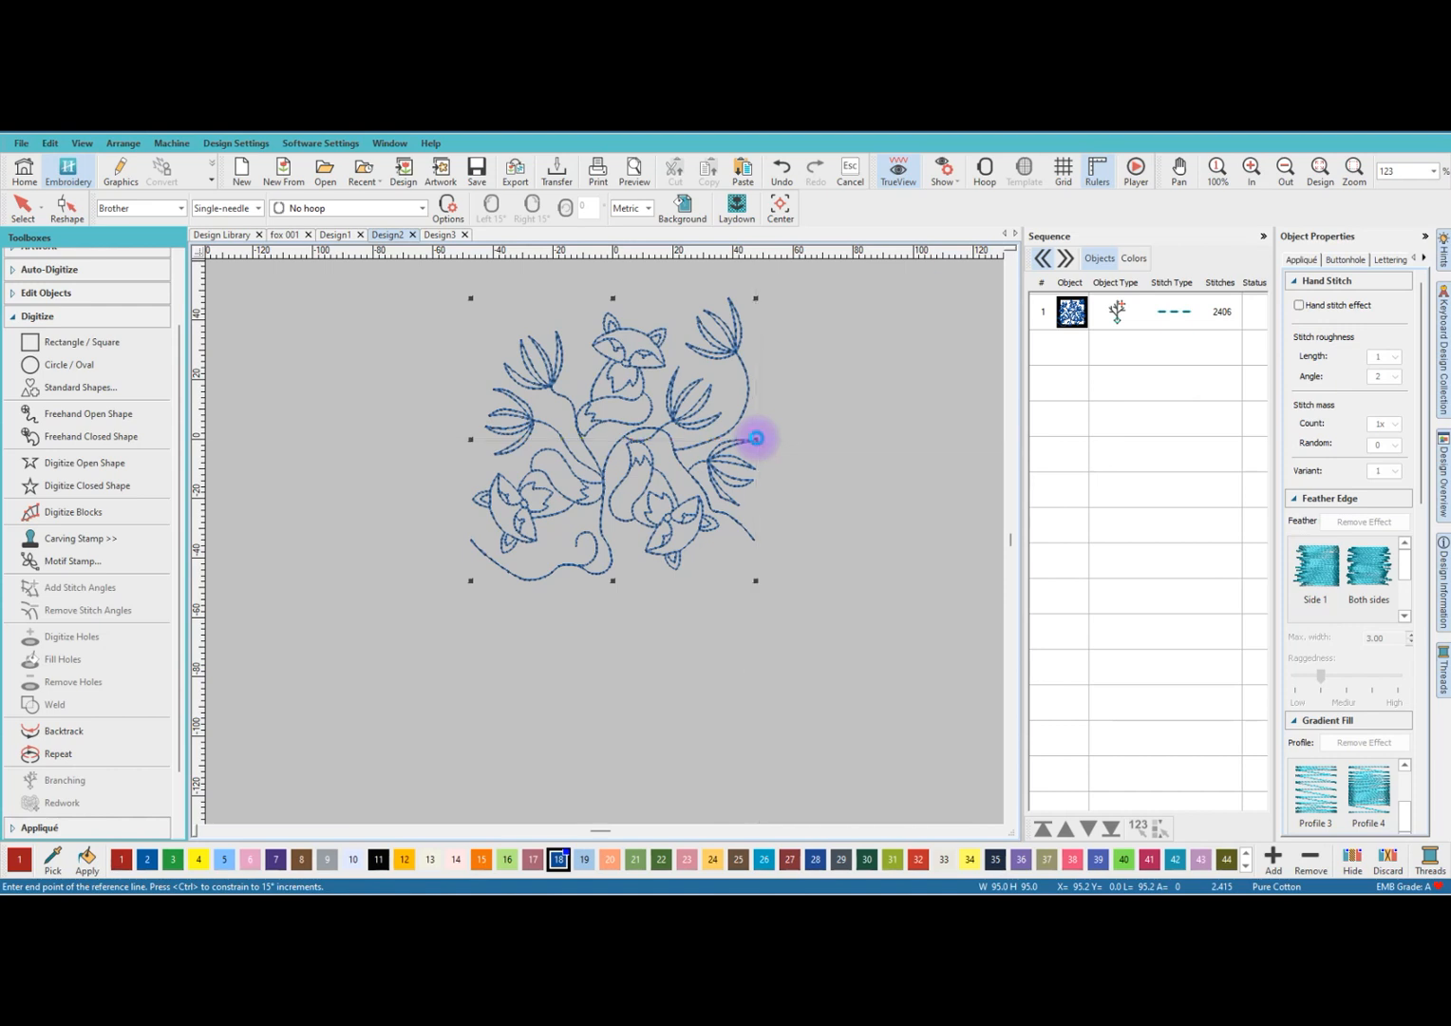
click(792, 538)
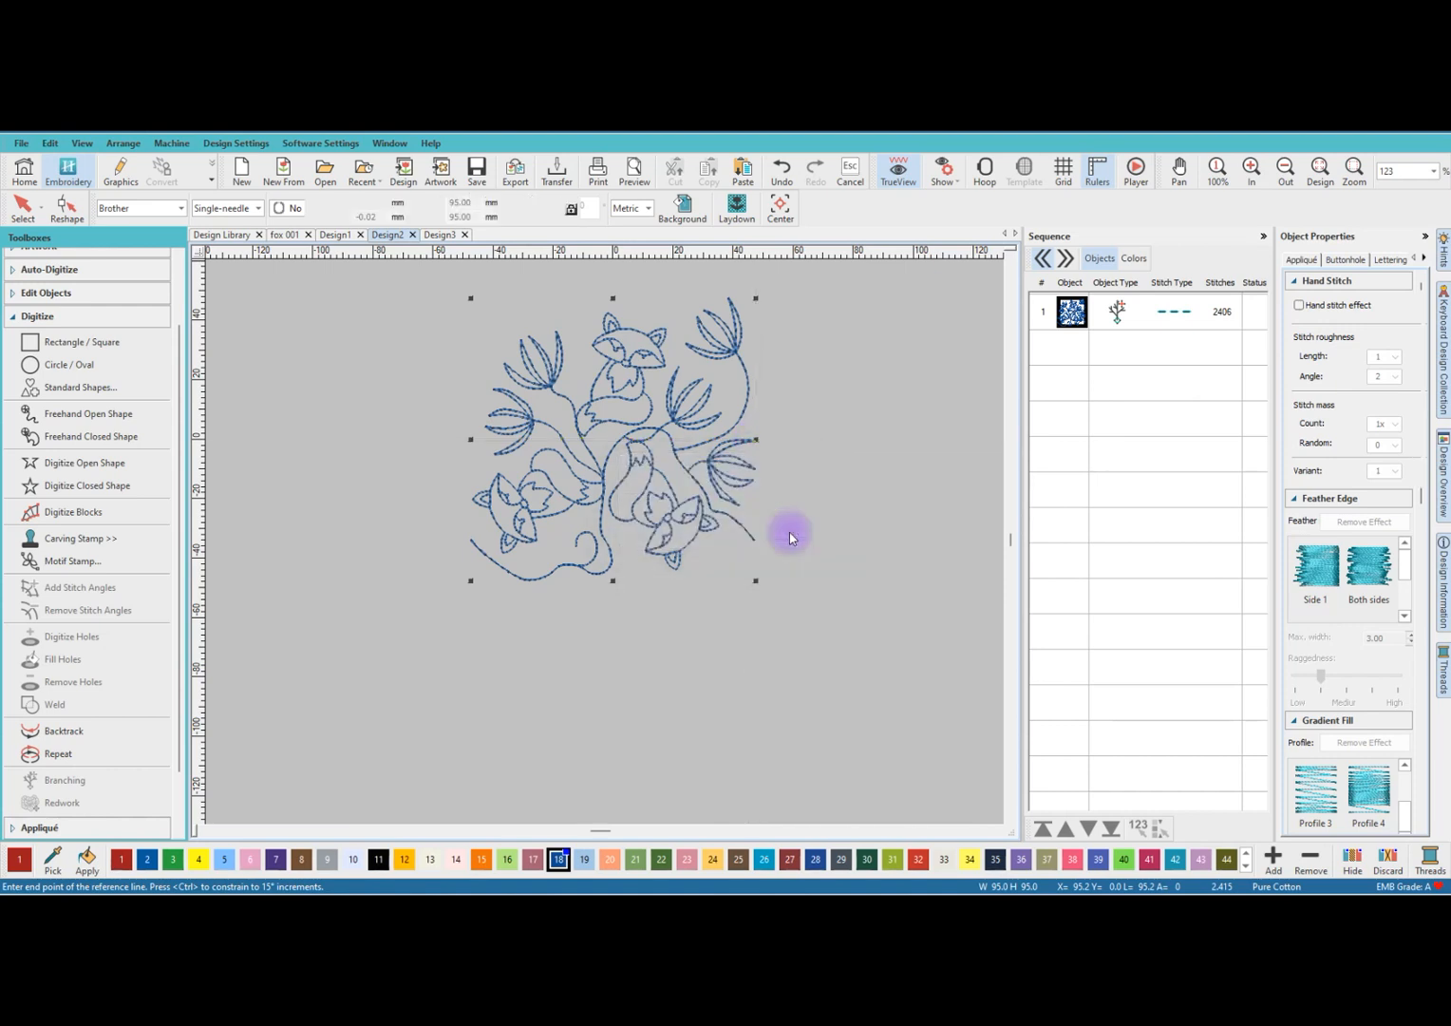
In Design3, draw a rectangle about 142.6 by 120 mm with a Motif fill using pattern 224 from category 222.
scroll(590, 415, down, 1)
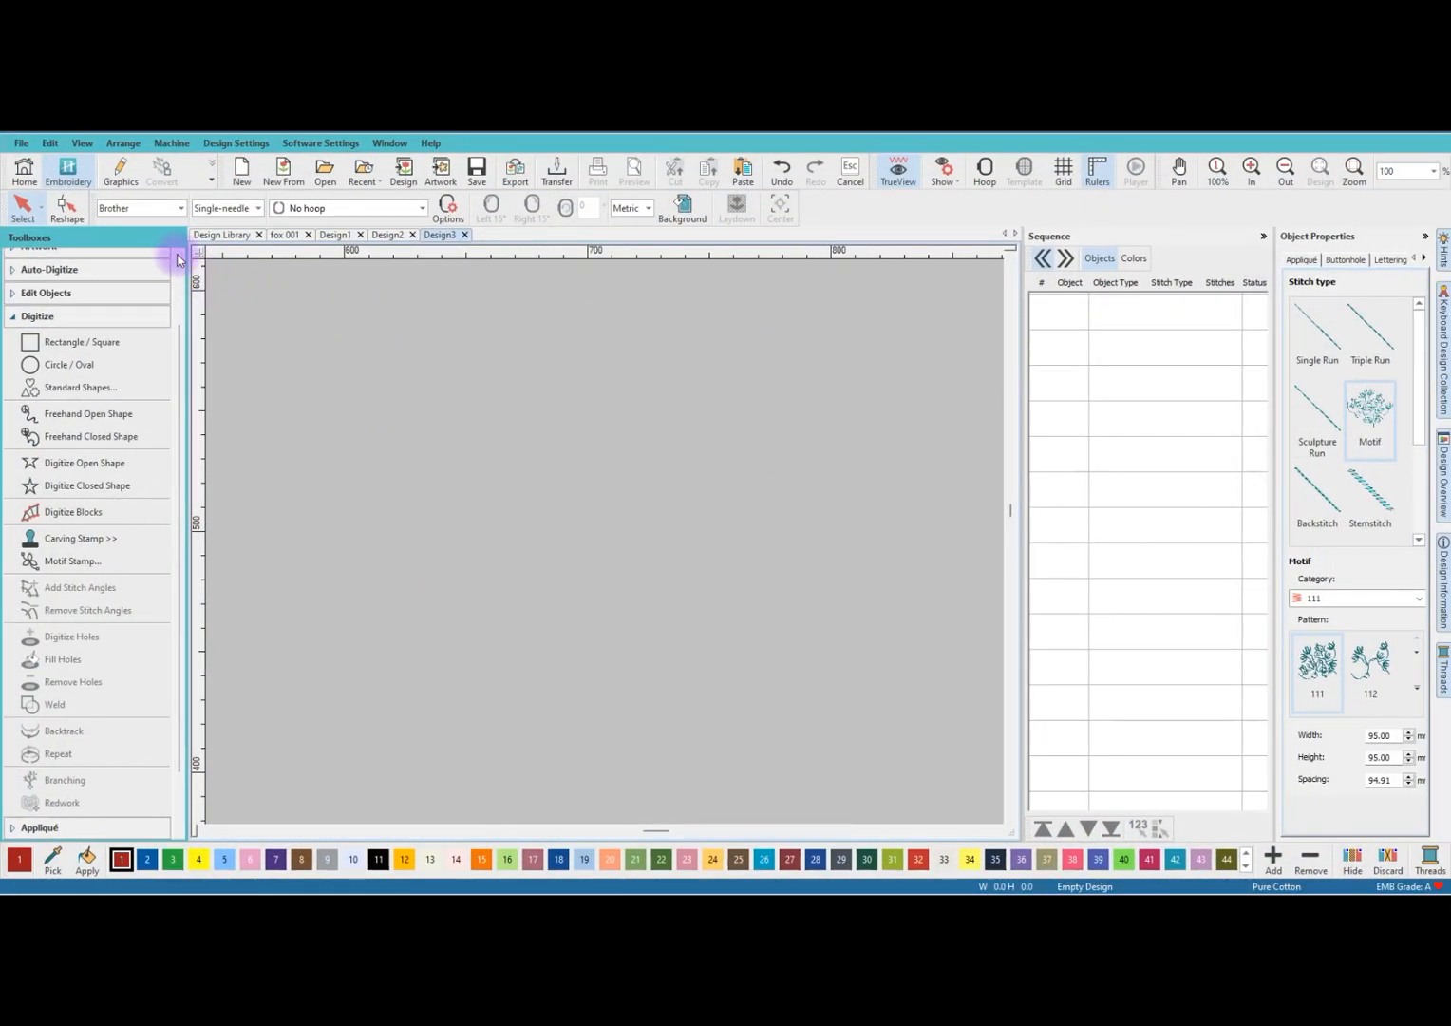
click(21, 142)
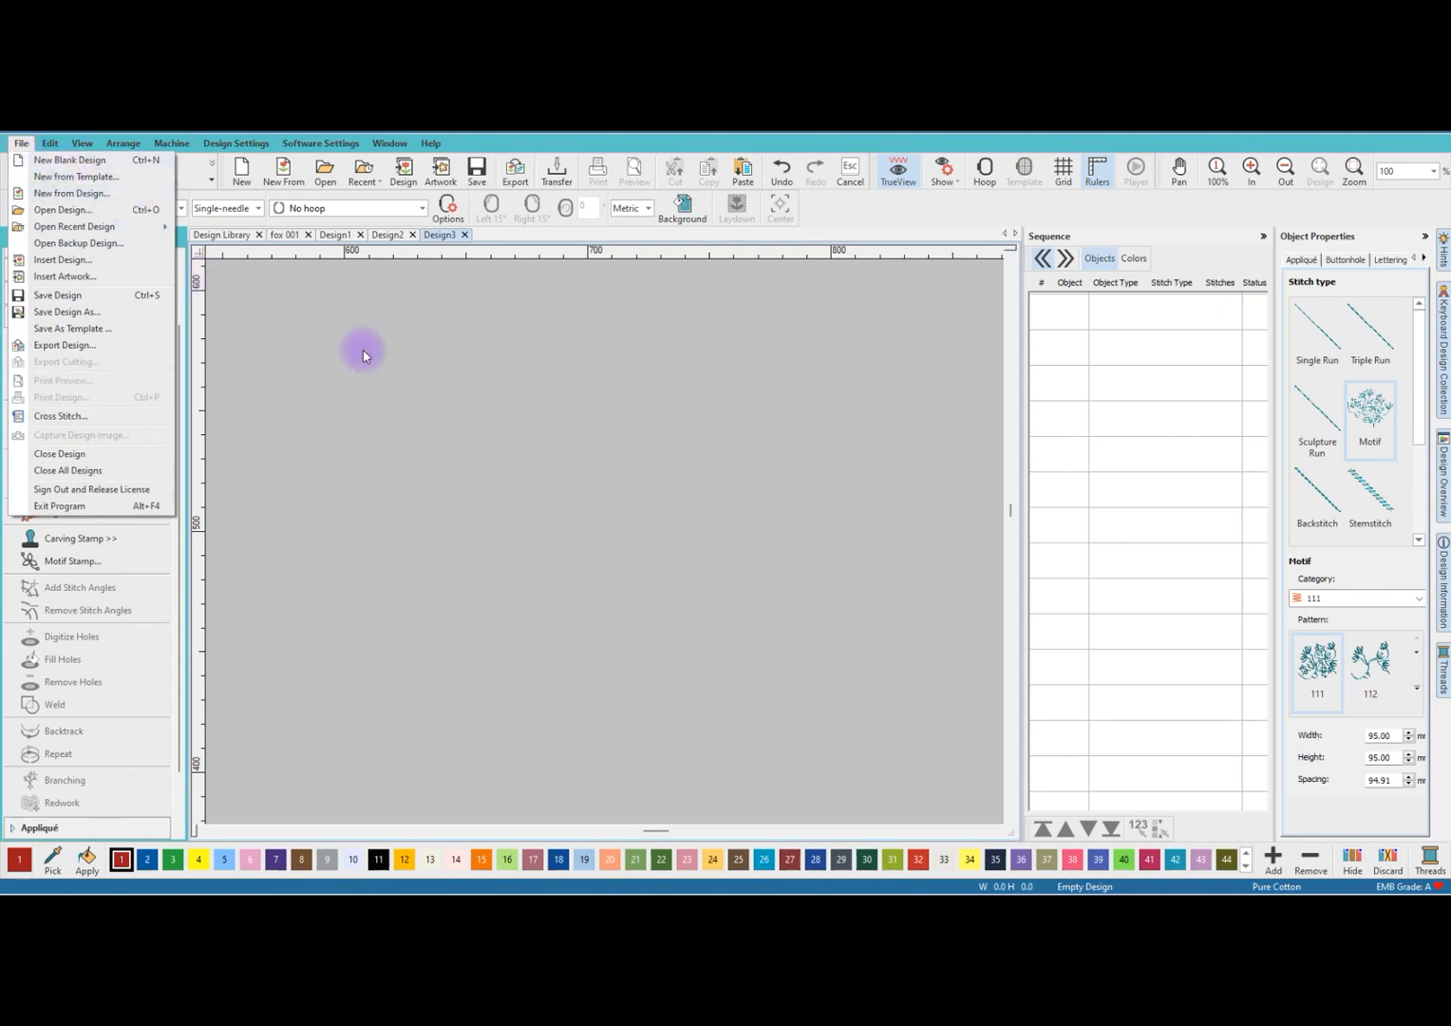
click(603, 362)
click(72, 341)
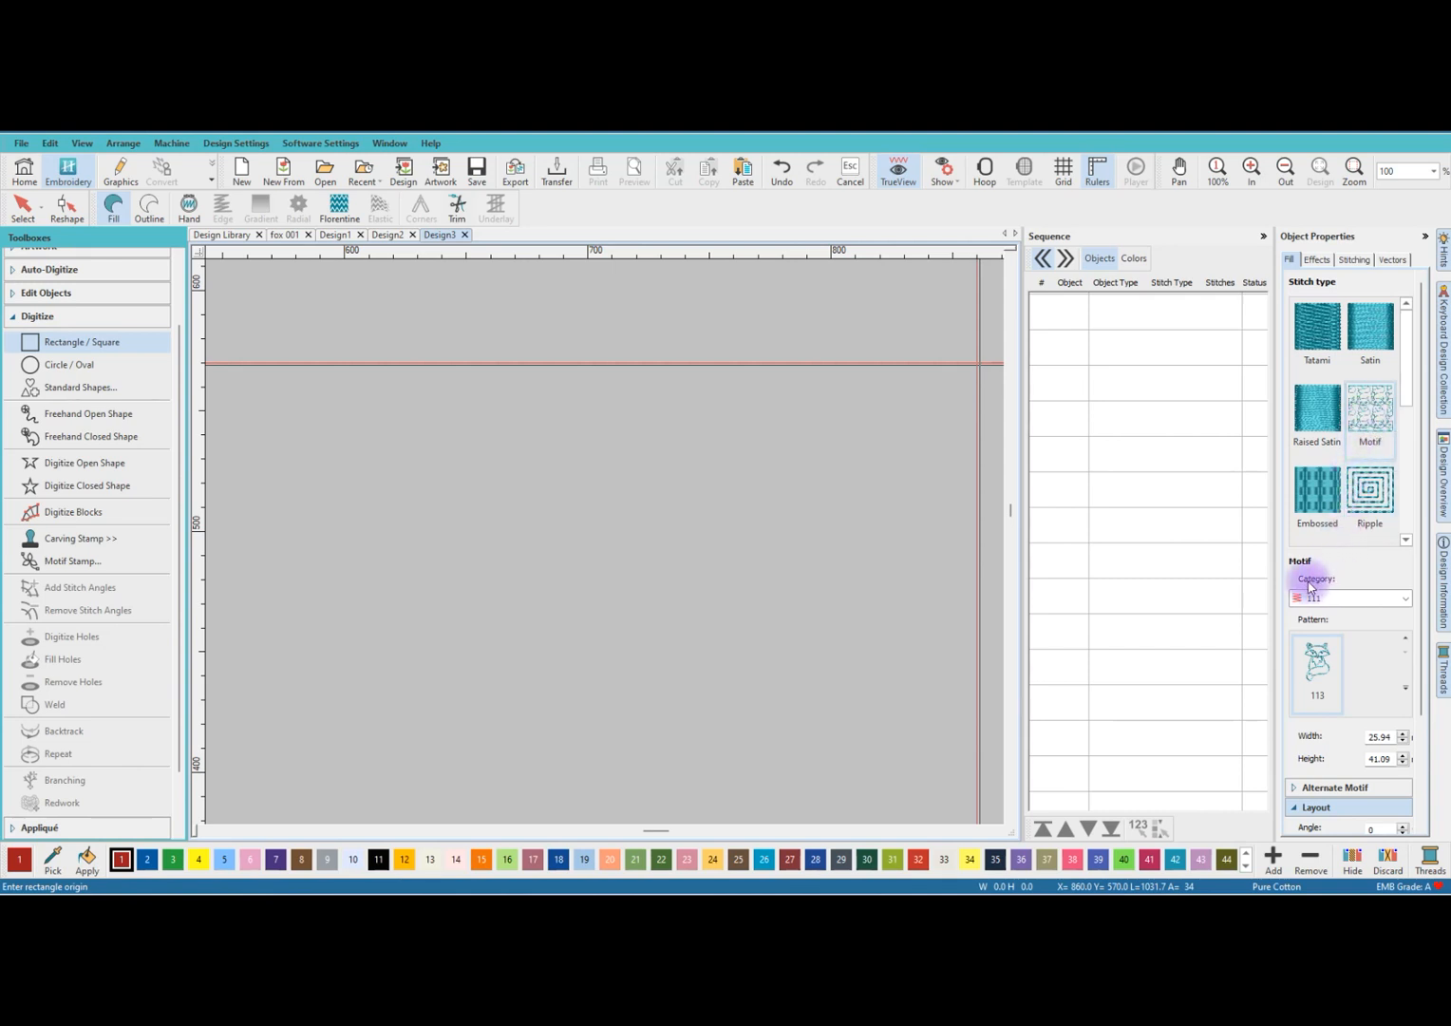
click(1407, 600)
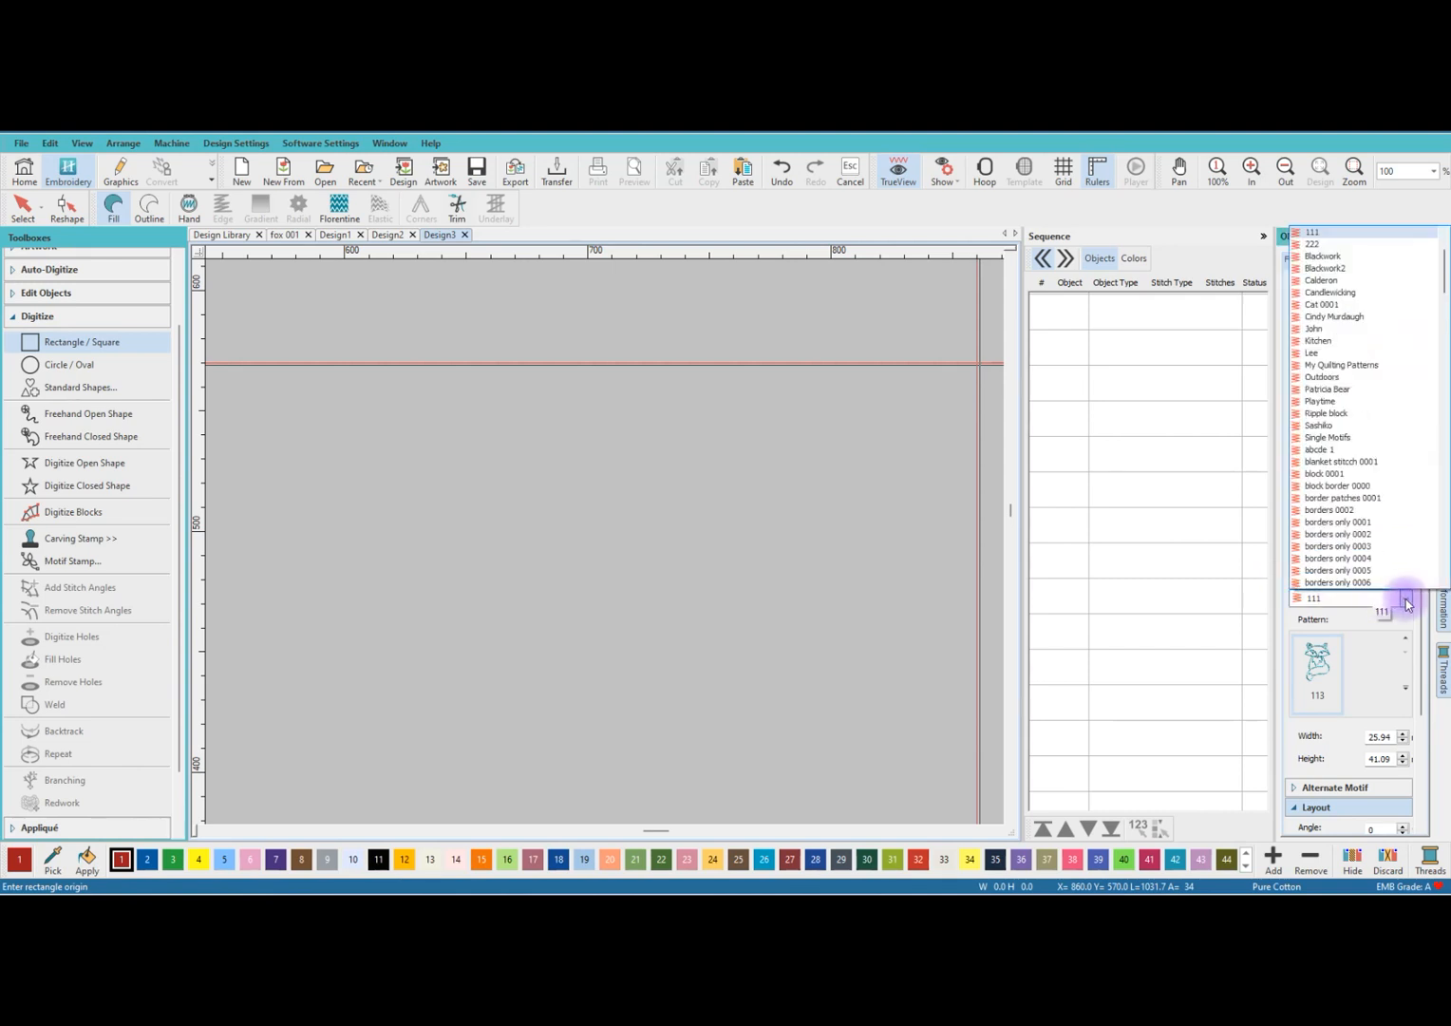
scroll(1362, 489, up, 5)
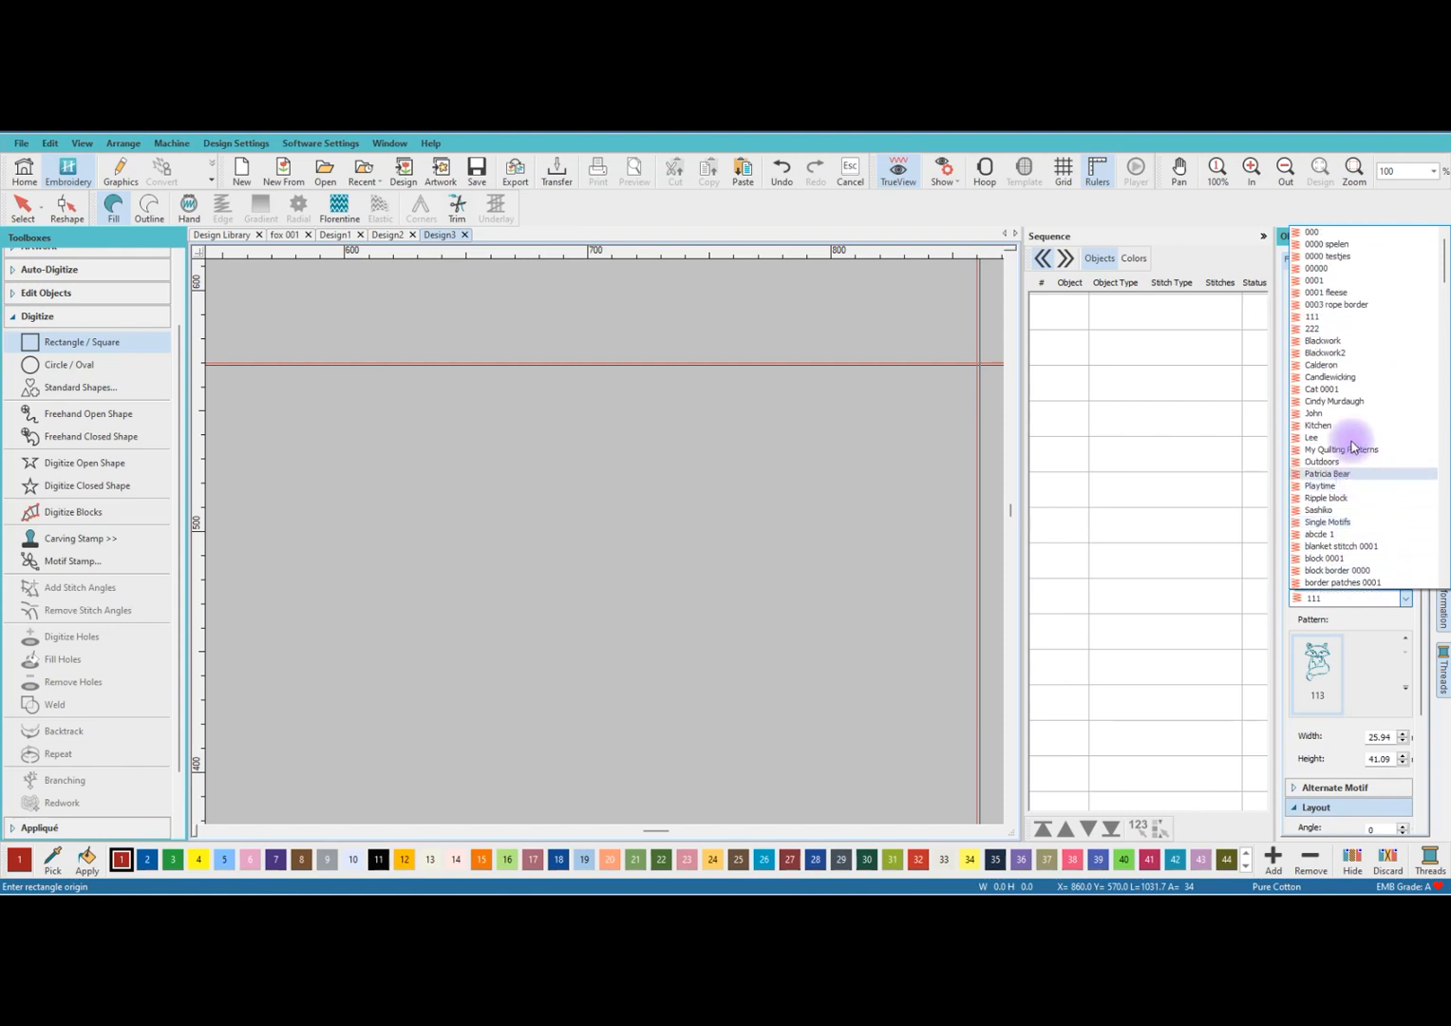
click(1316, 330)
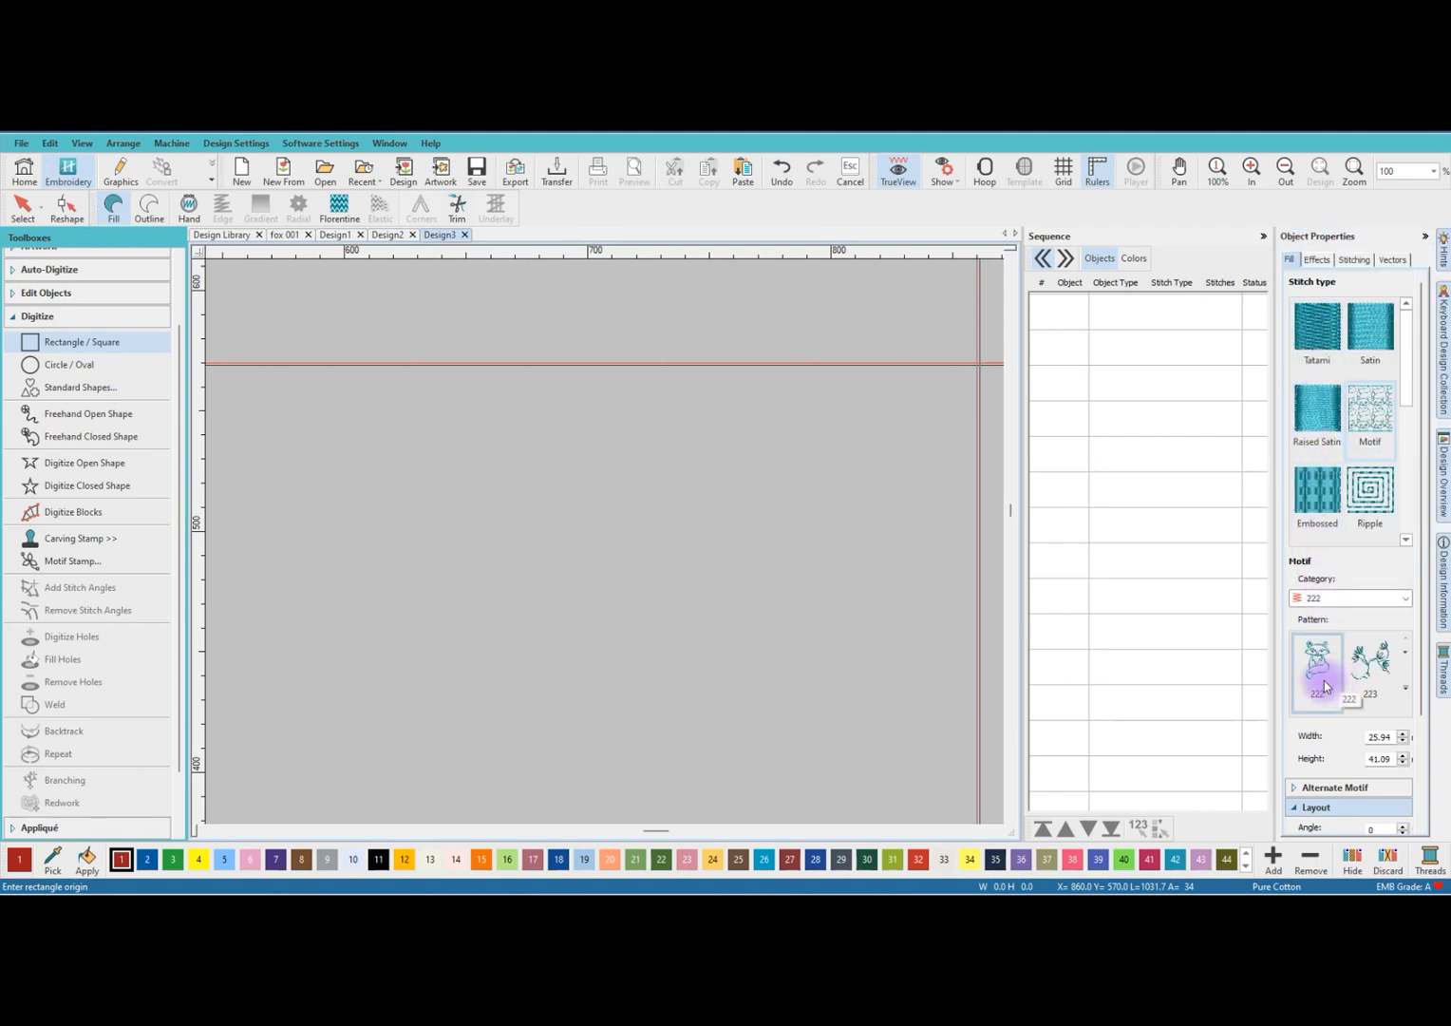
click(1405, 688)
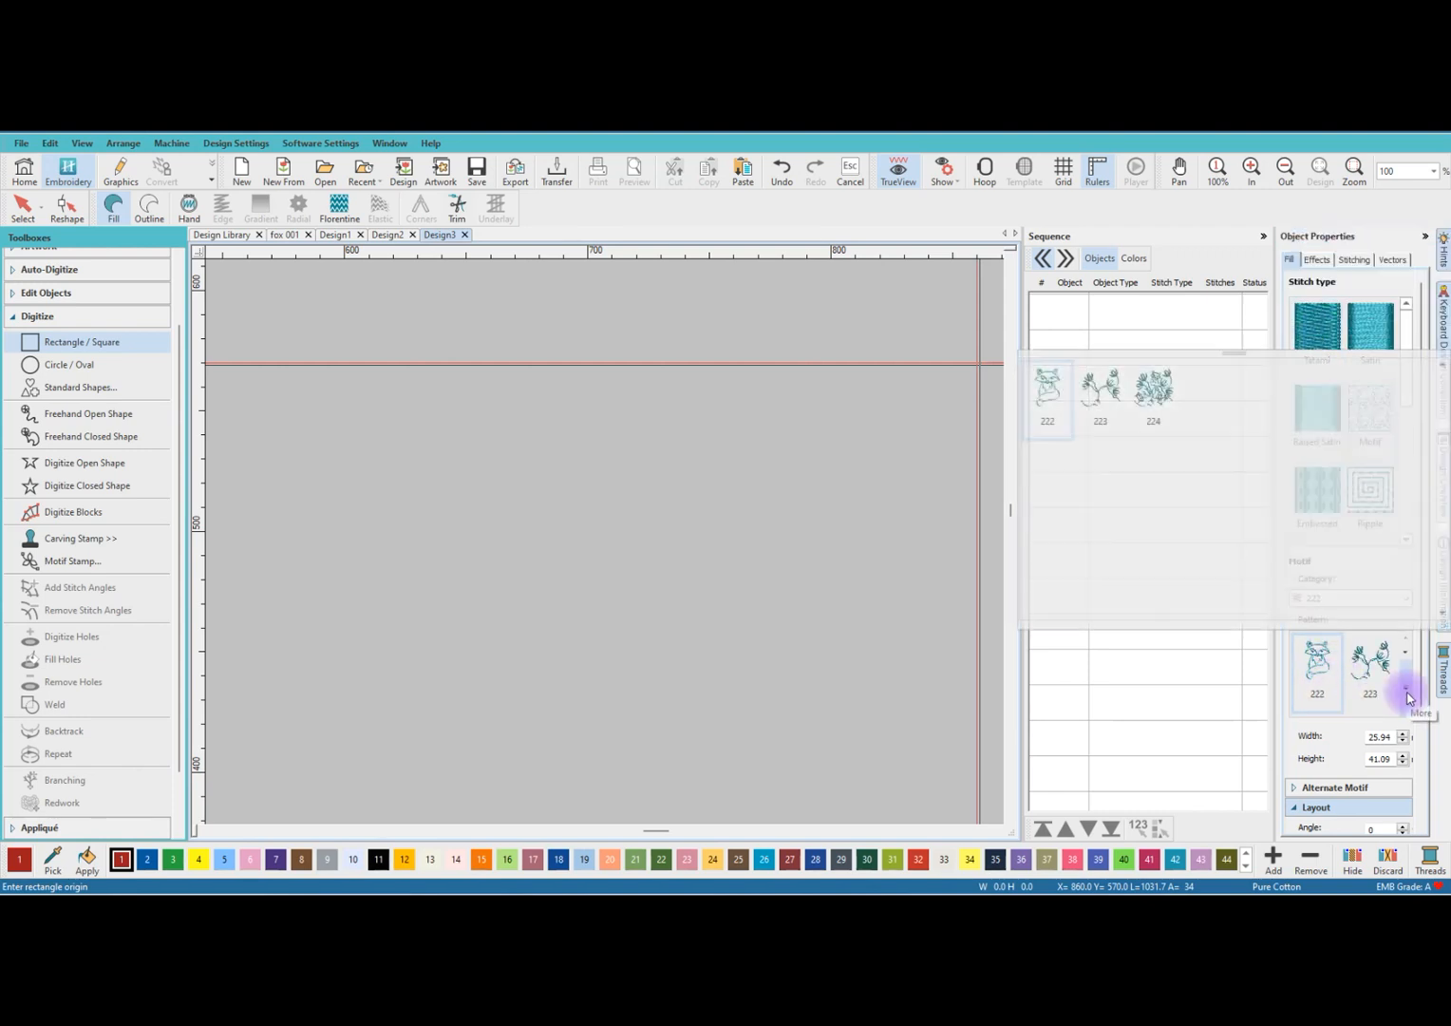
click(1157, 386)
click(403, 338)
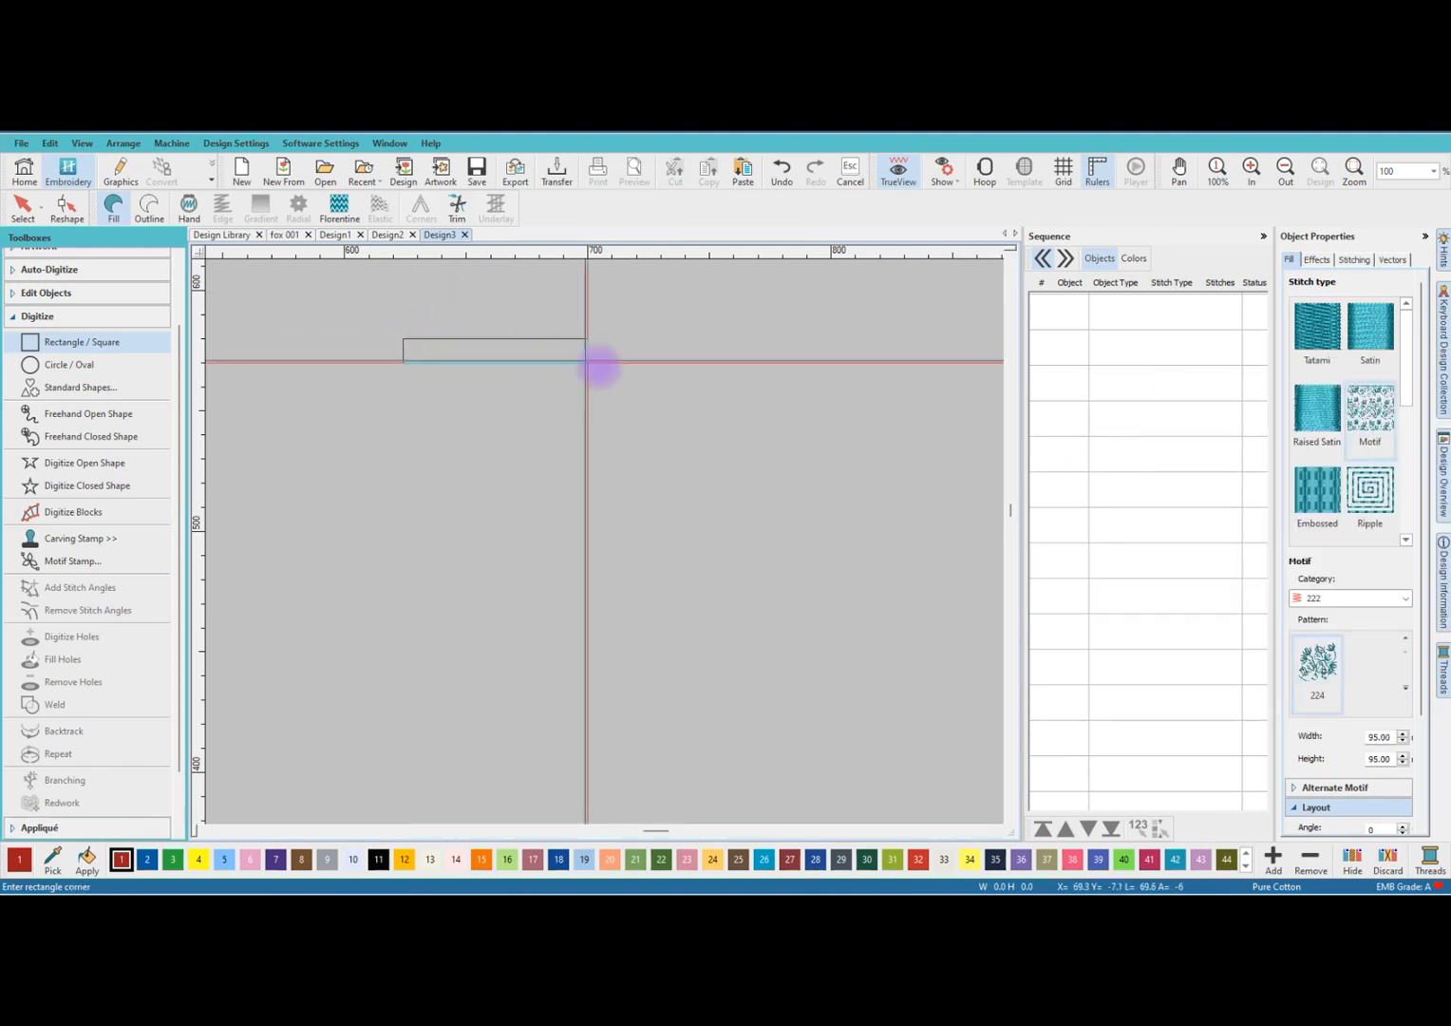
click(751, 627)
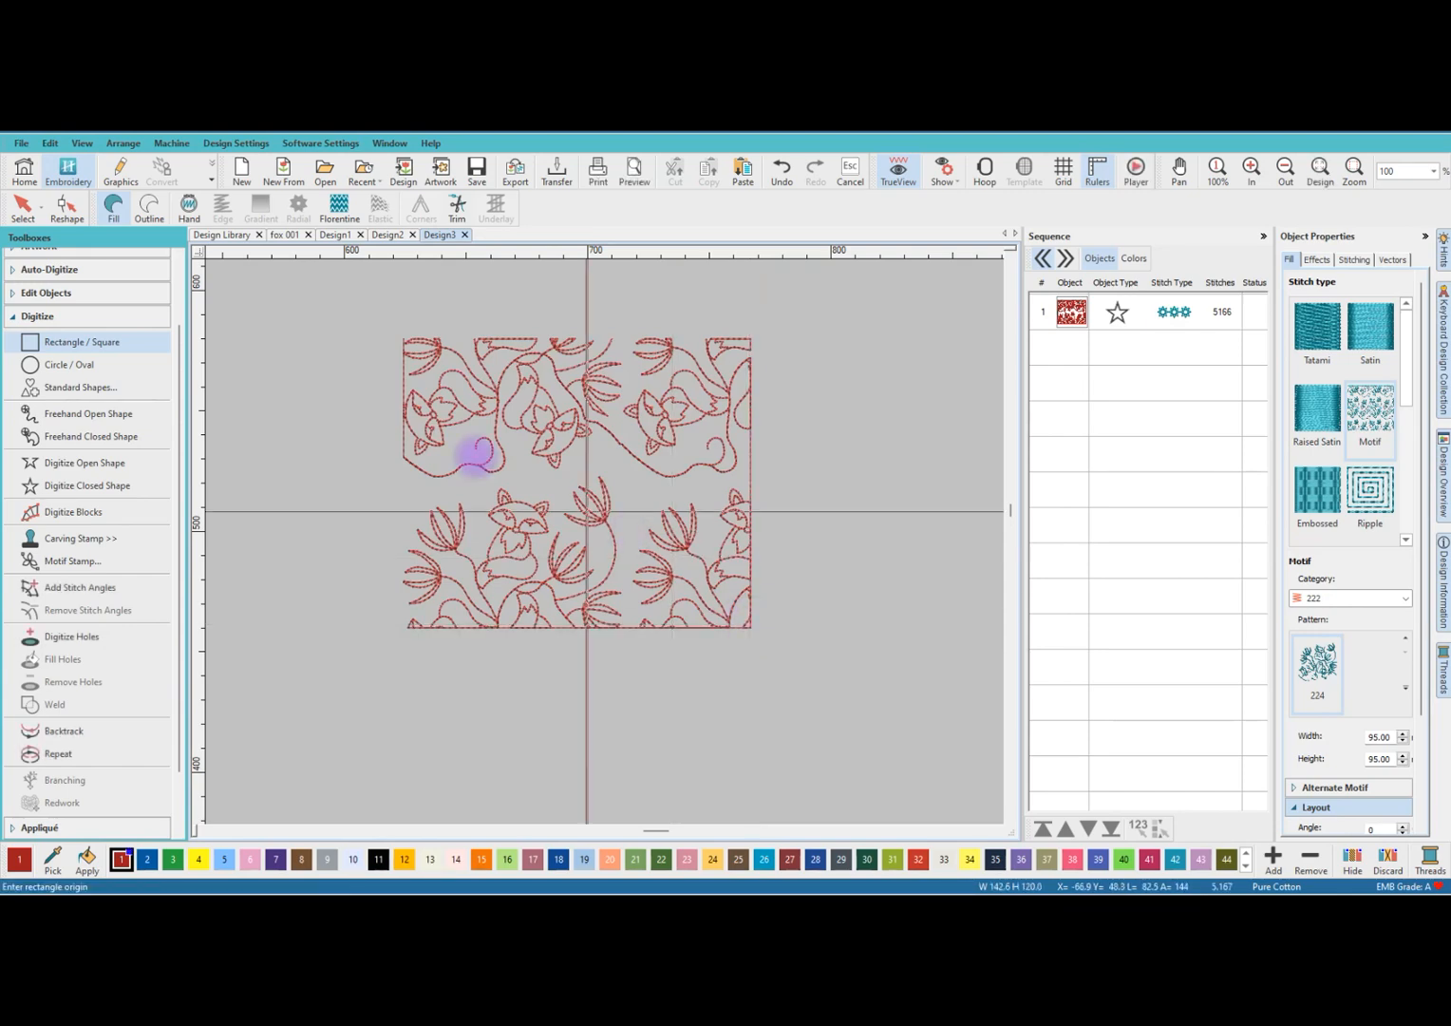
Enlarge the motif-filled rectangle proportionally to about 194 by 163 mm.
click(25, 214)
drag(742, 620, 821, 705)
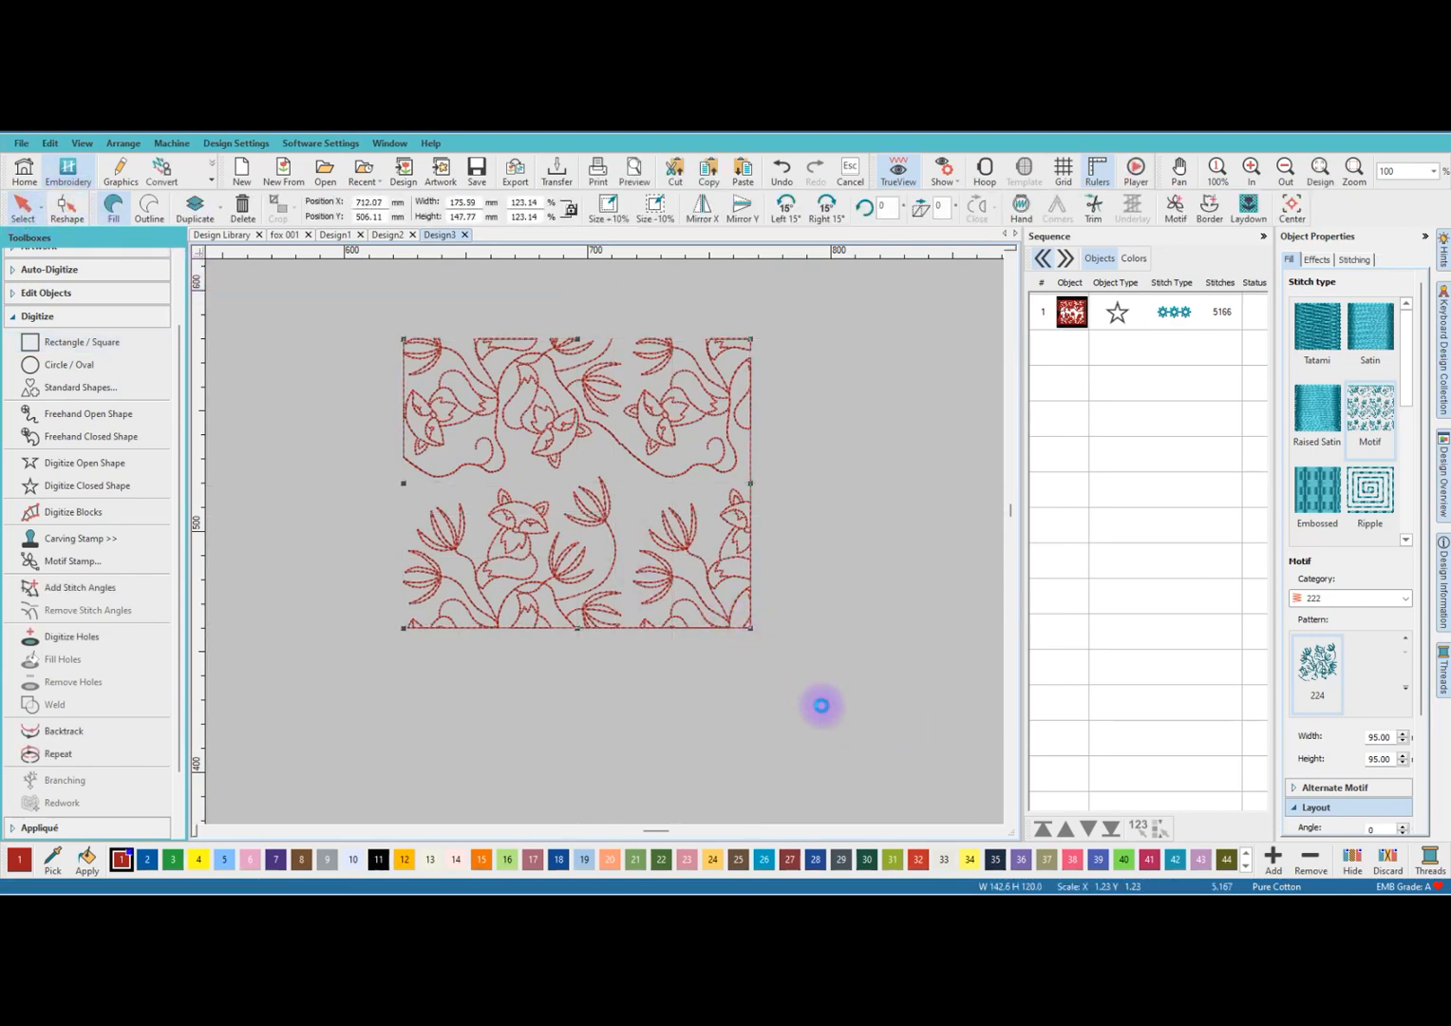
drag(830, 346, 869, 319)
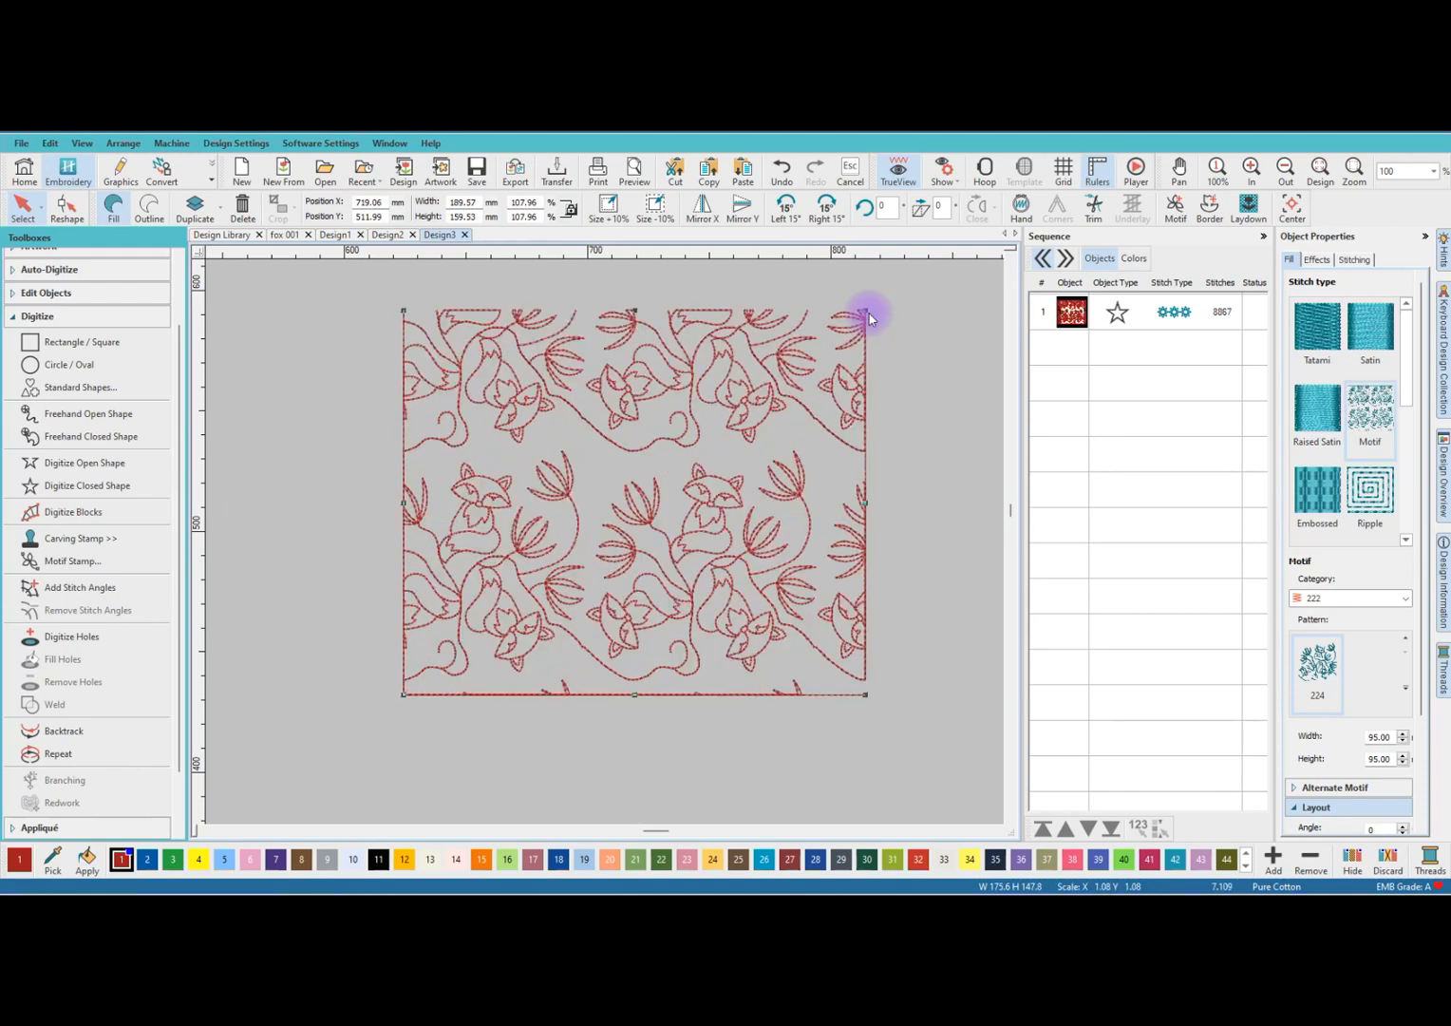
drag(403, 695, 392, 704)
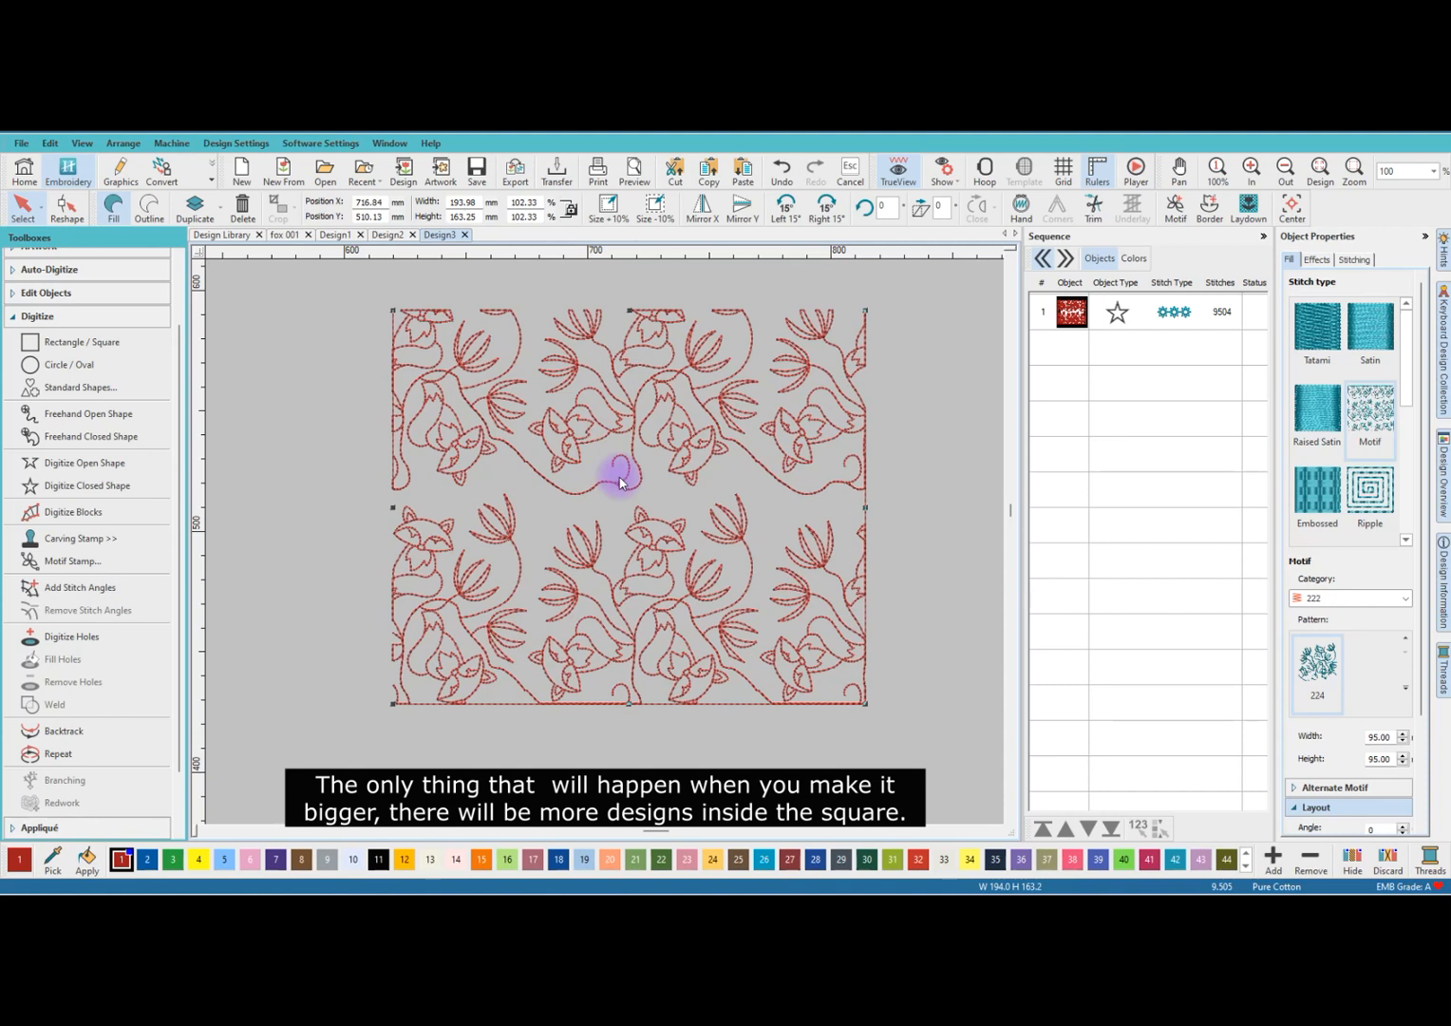
Set the column spacing of the rectangle's motif fill to 94.50 mm.
scroll(601, 490, up, 4)
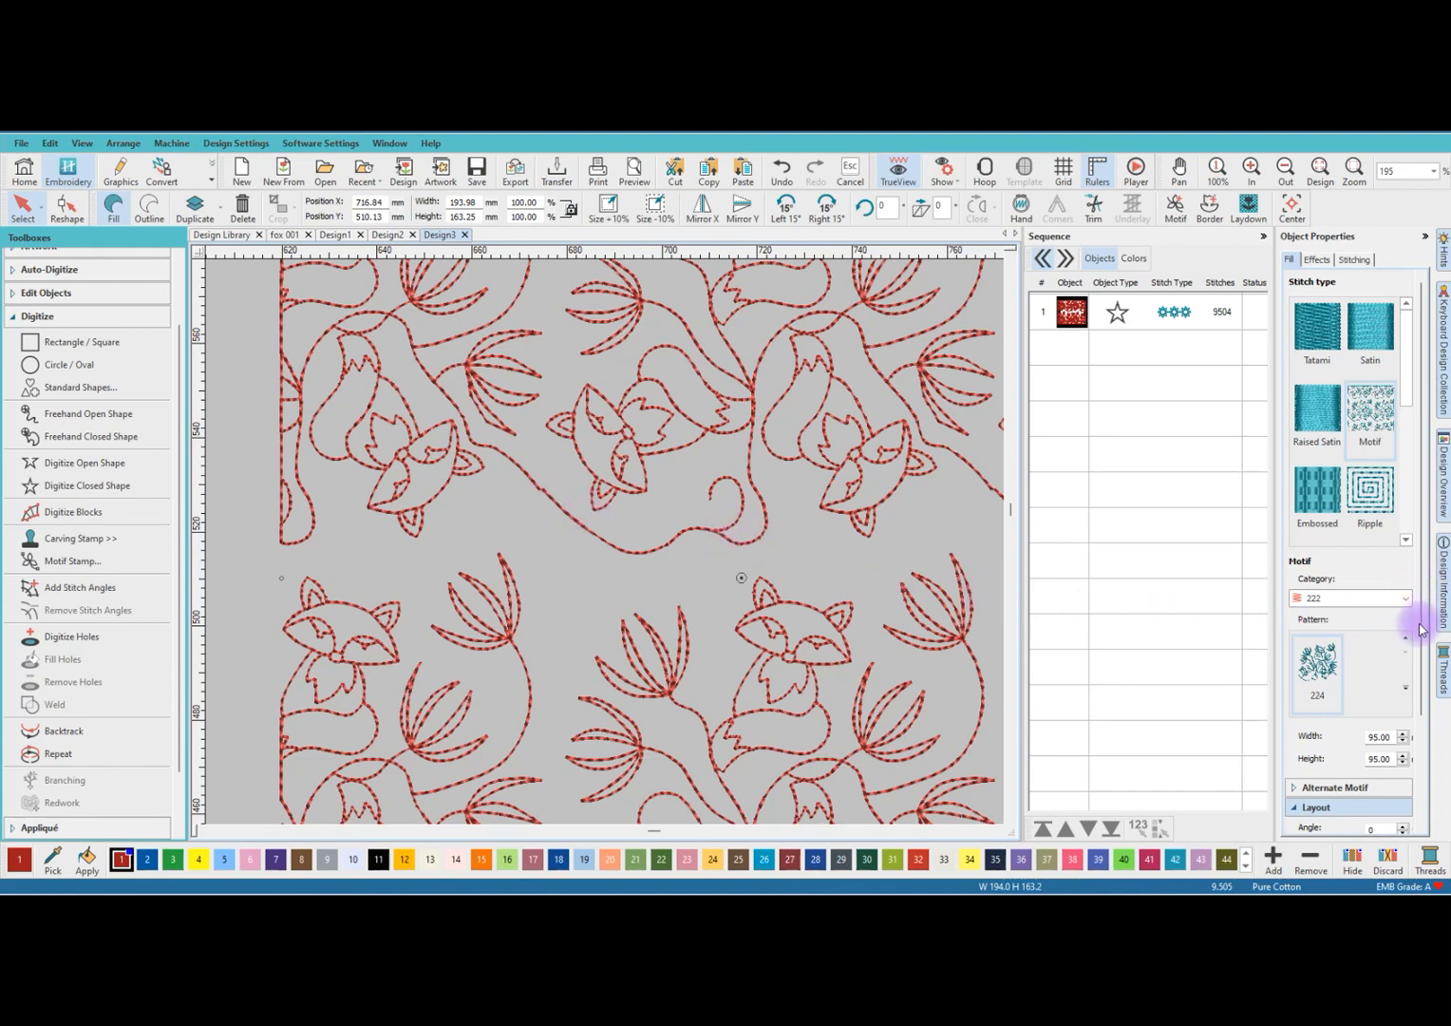
scroll(1315, 812, down, 1)
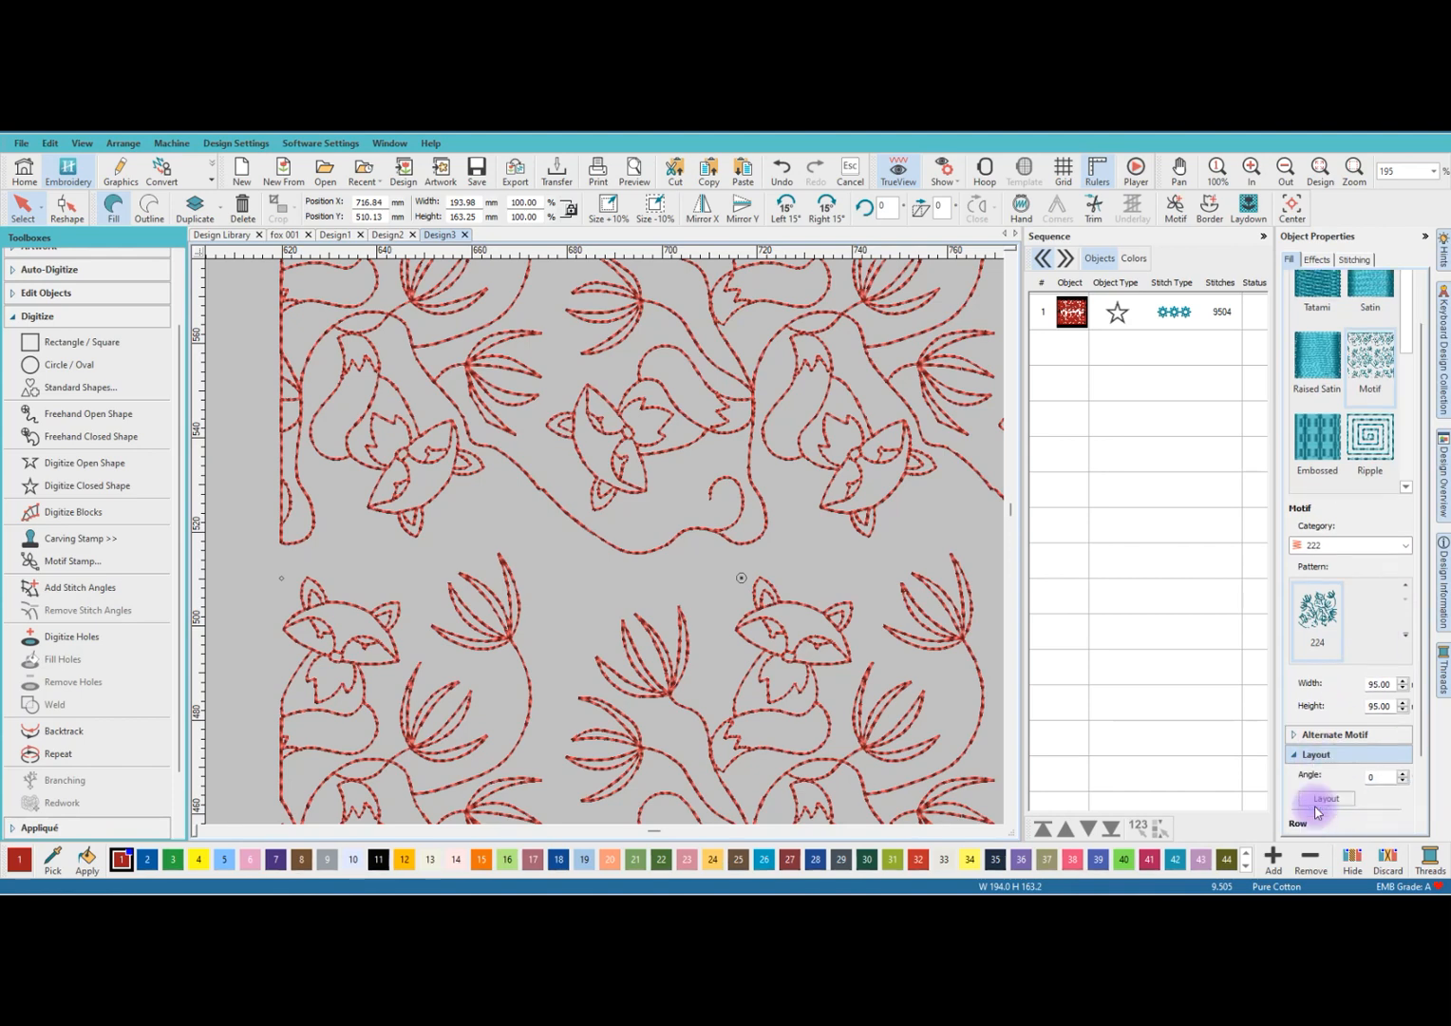
drag(1438, 662, 1430, 771)
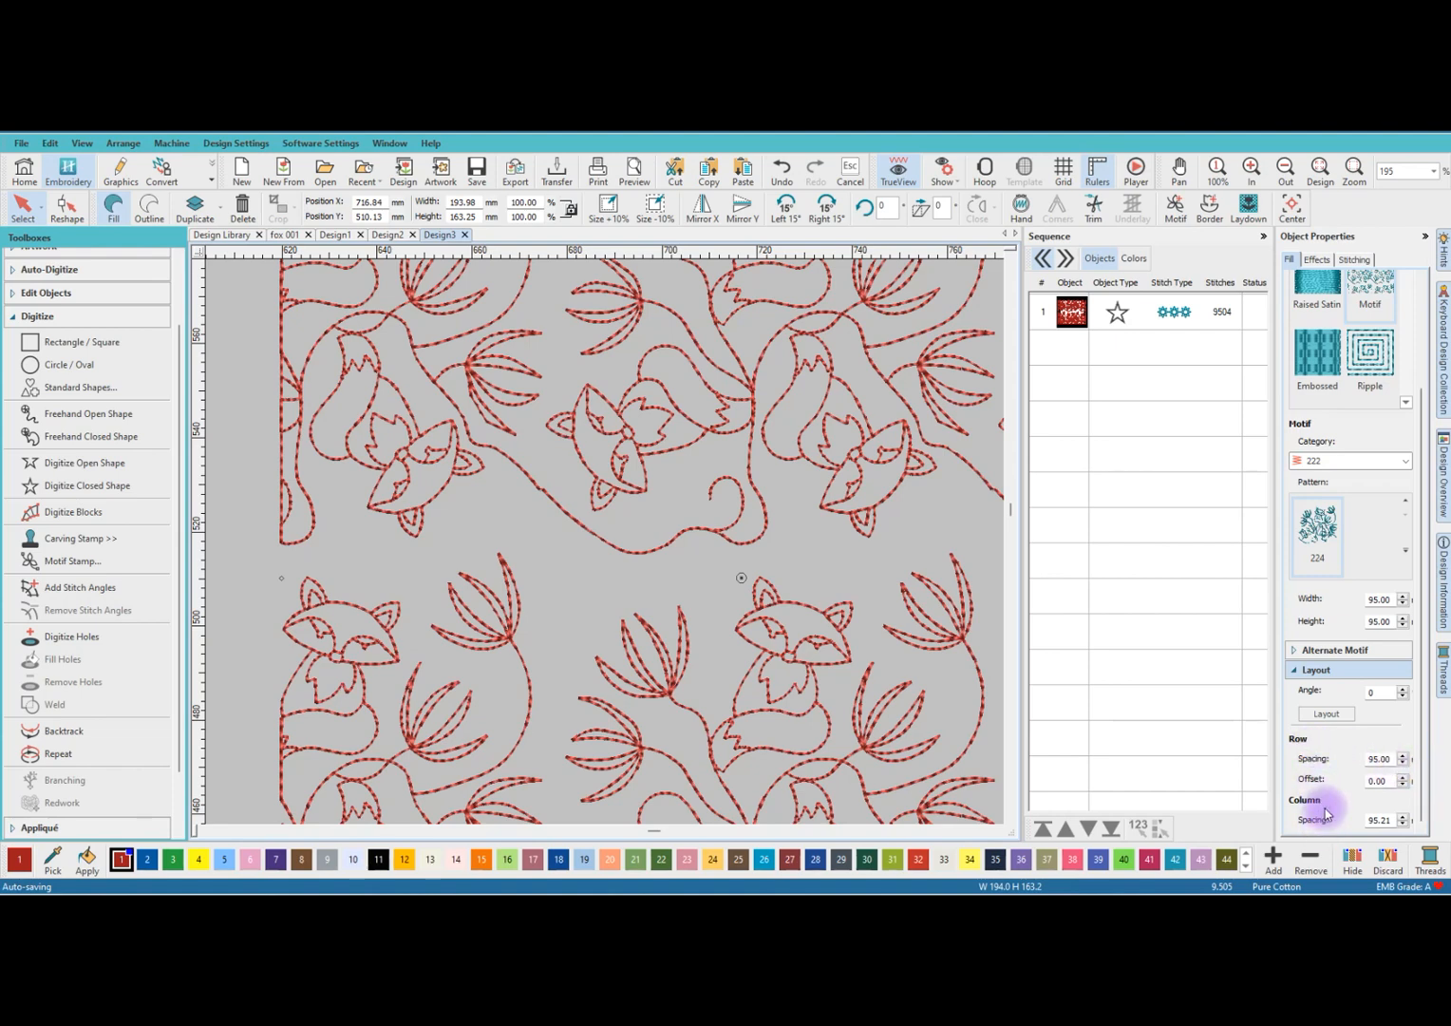
click(1378, 819)
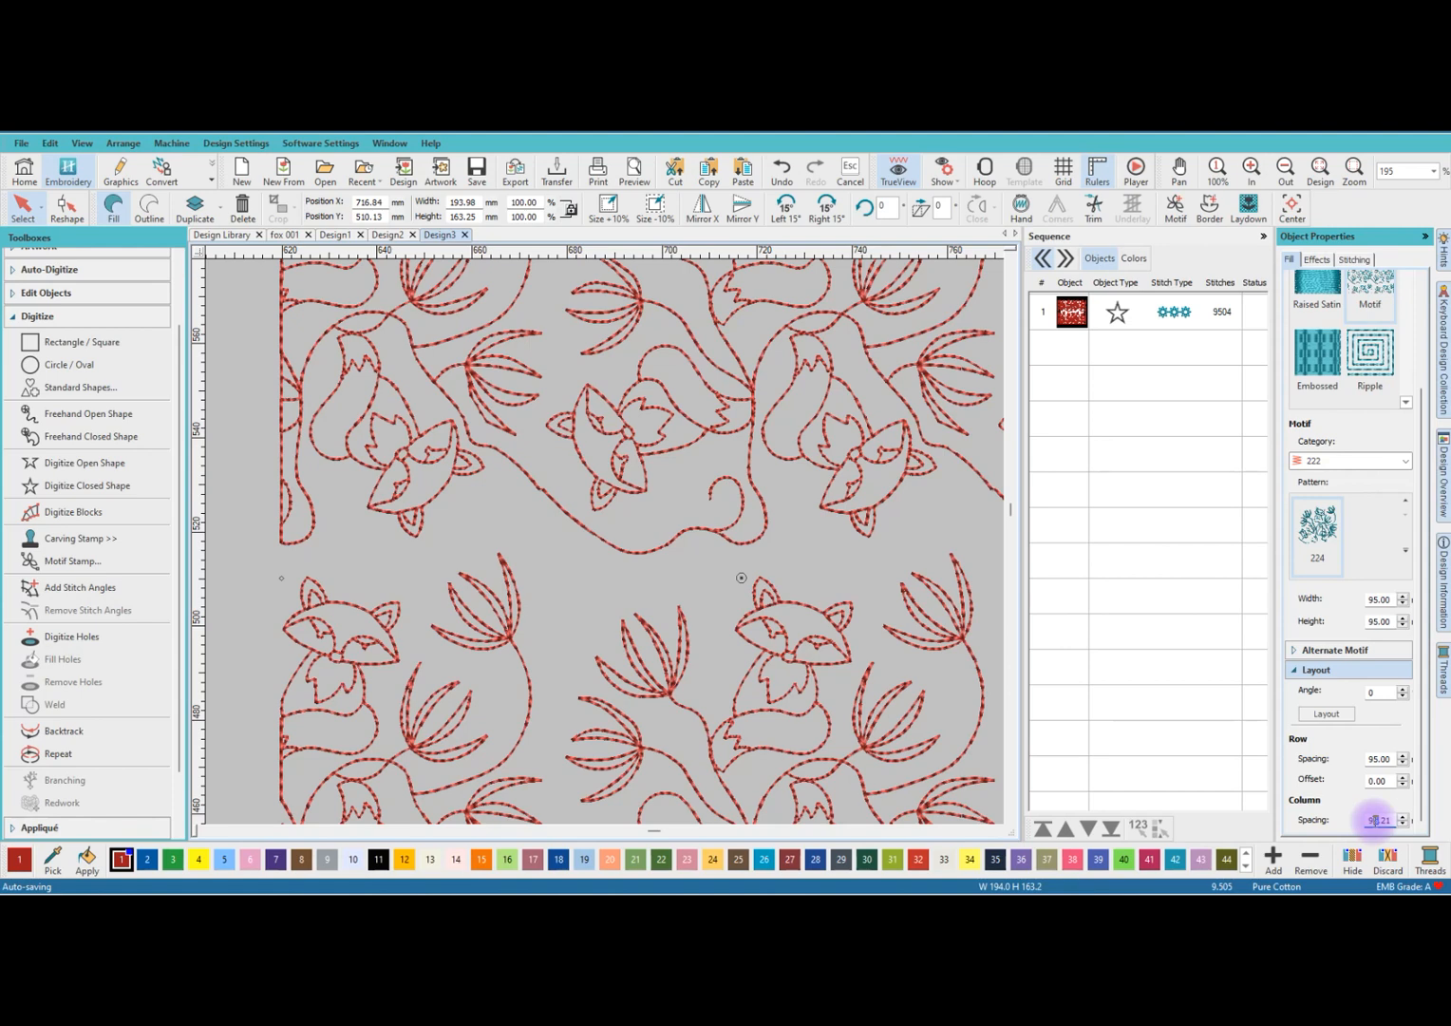
double_click(1377, 820)
text(94.50)
key(Return)
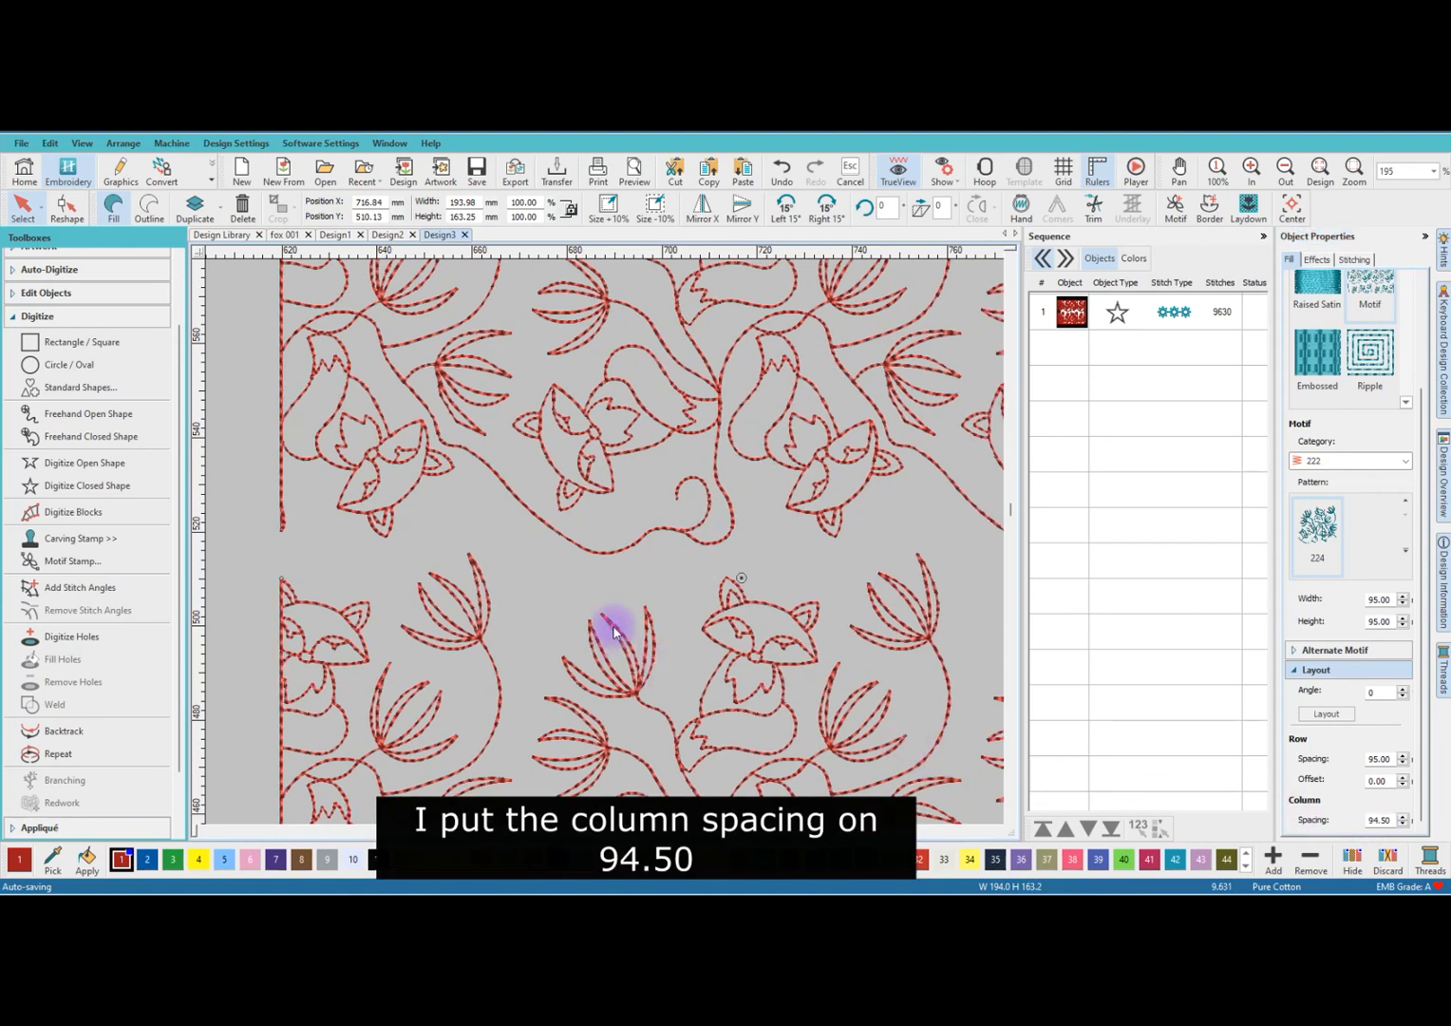
scroll(605, 543, down, 4)
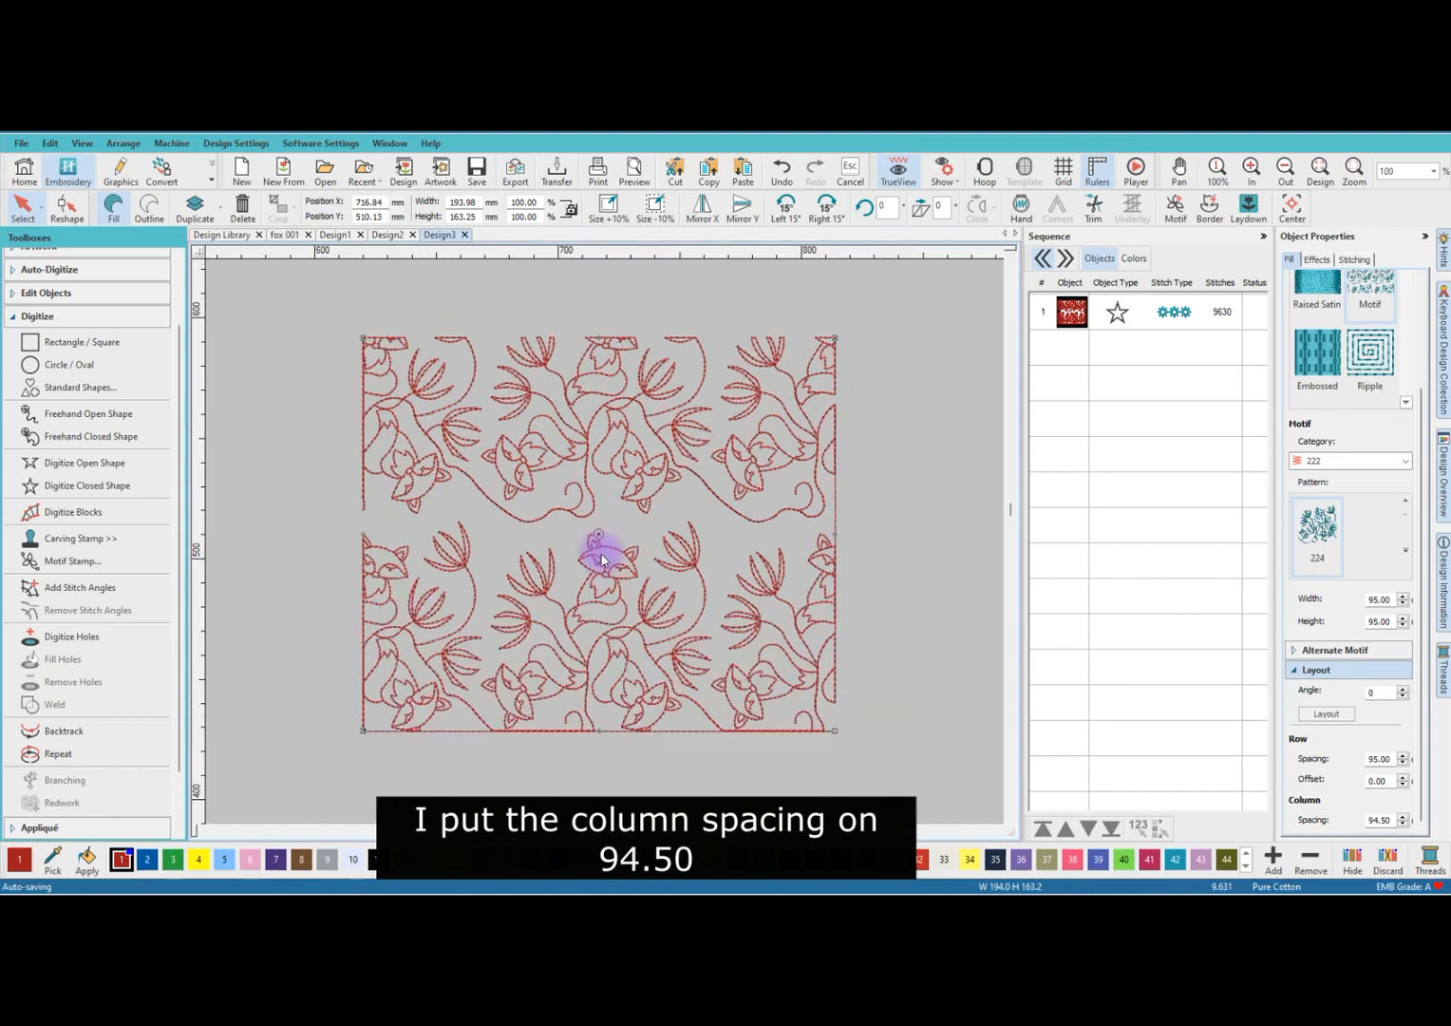
Draw a rectangle about 170 by 121 mm above the existing one, with a Motif fill using pattern 222 from category 222.
click(875, 454)
scroll(508, 399, down, 2)
scroll(481, 503, down, 2)
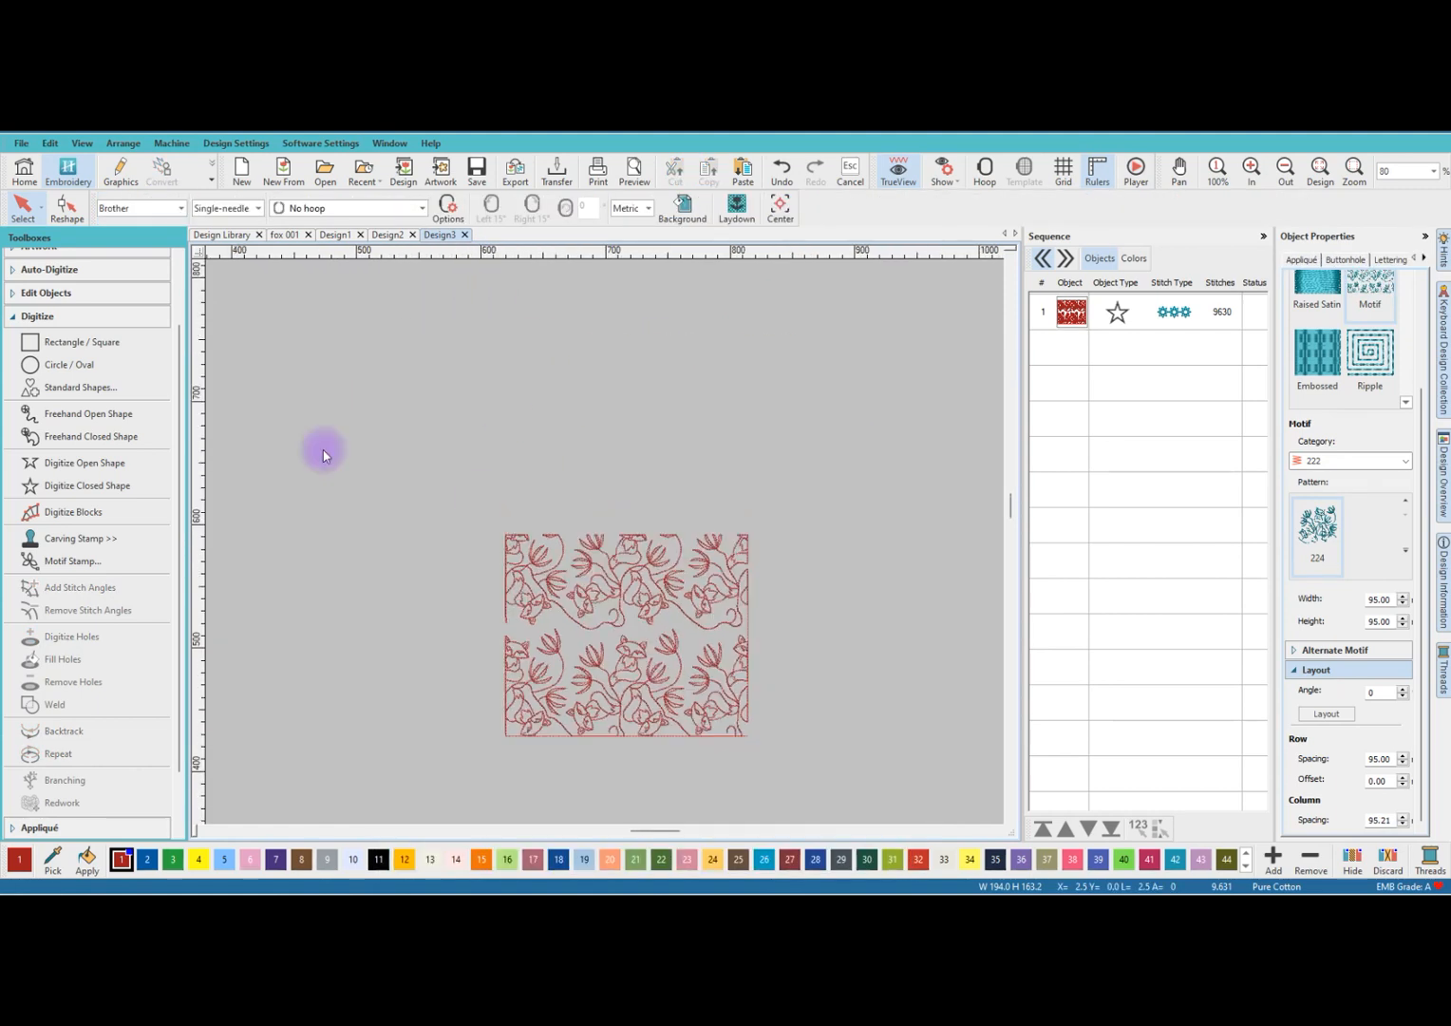
click(68, 350)
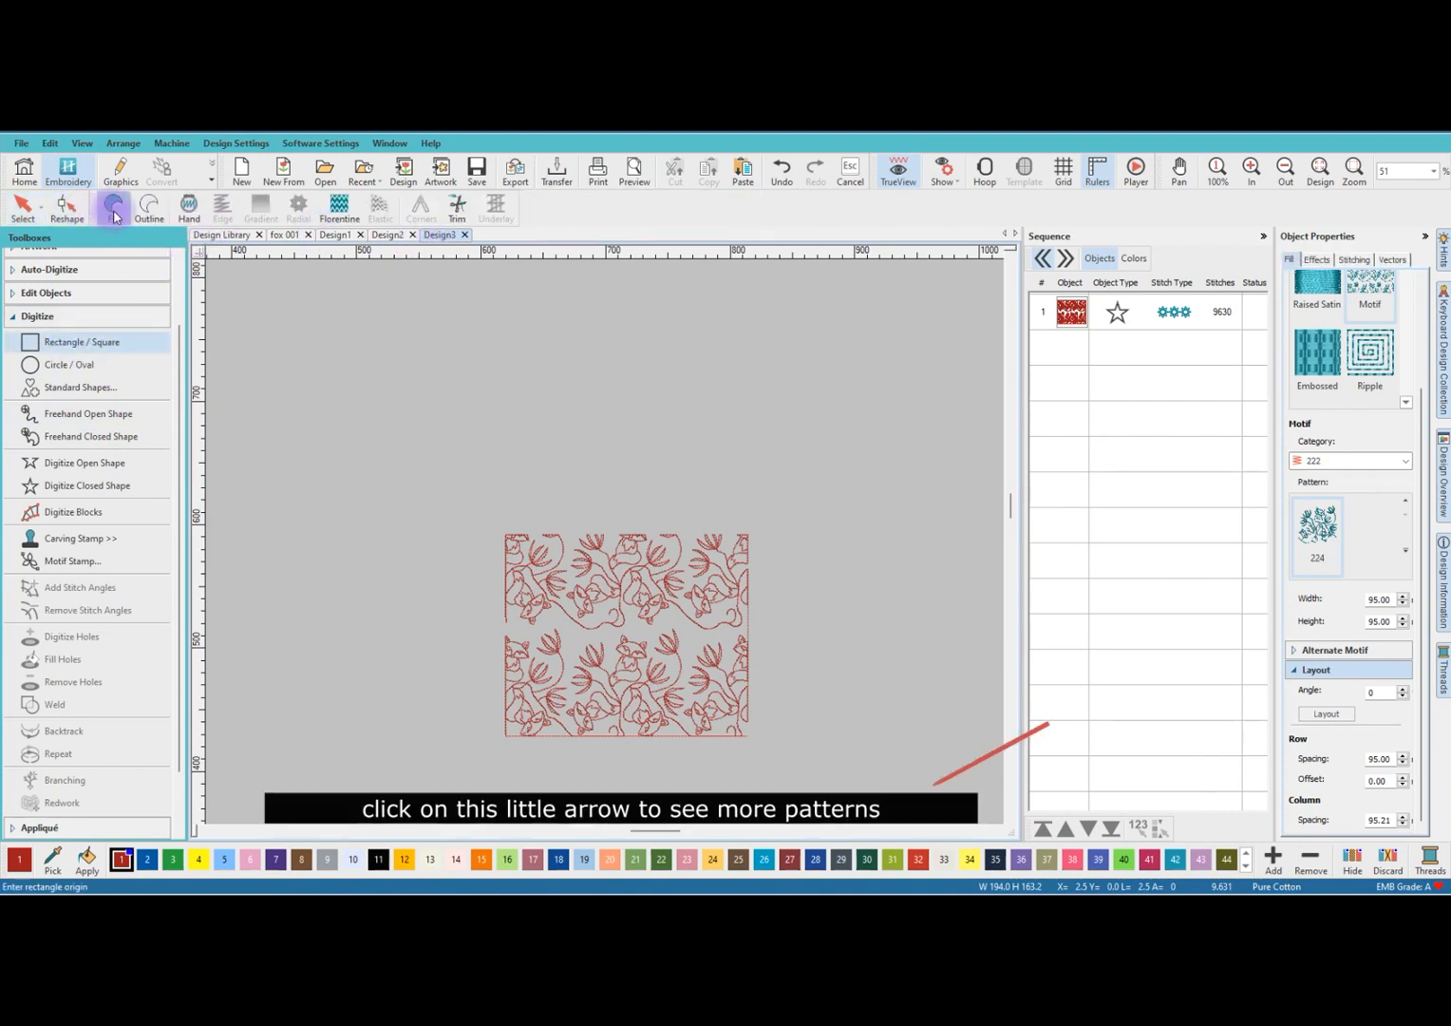
click(1404, 550)
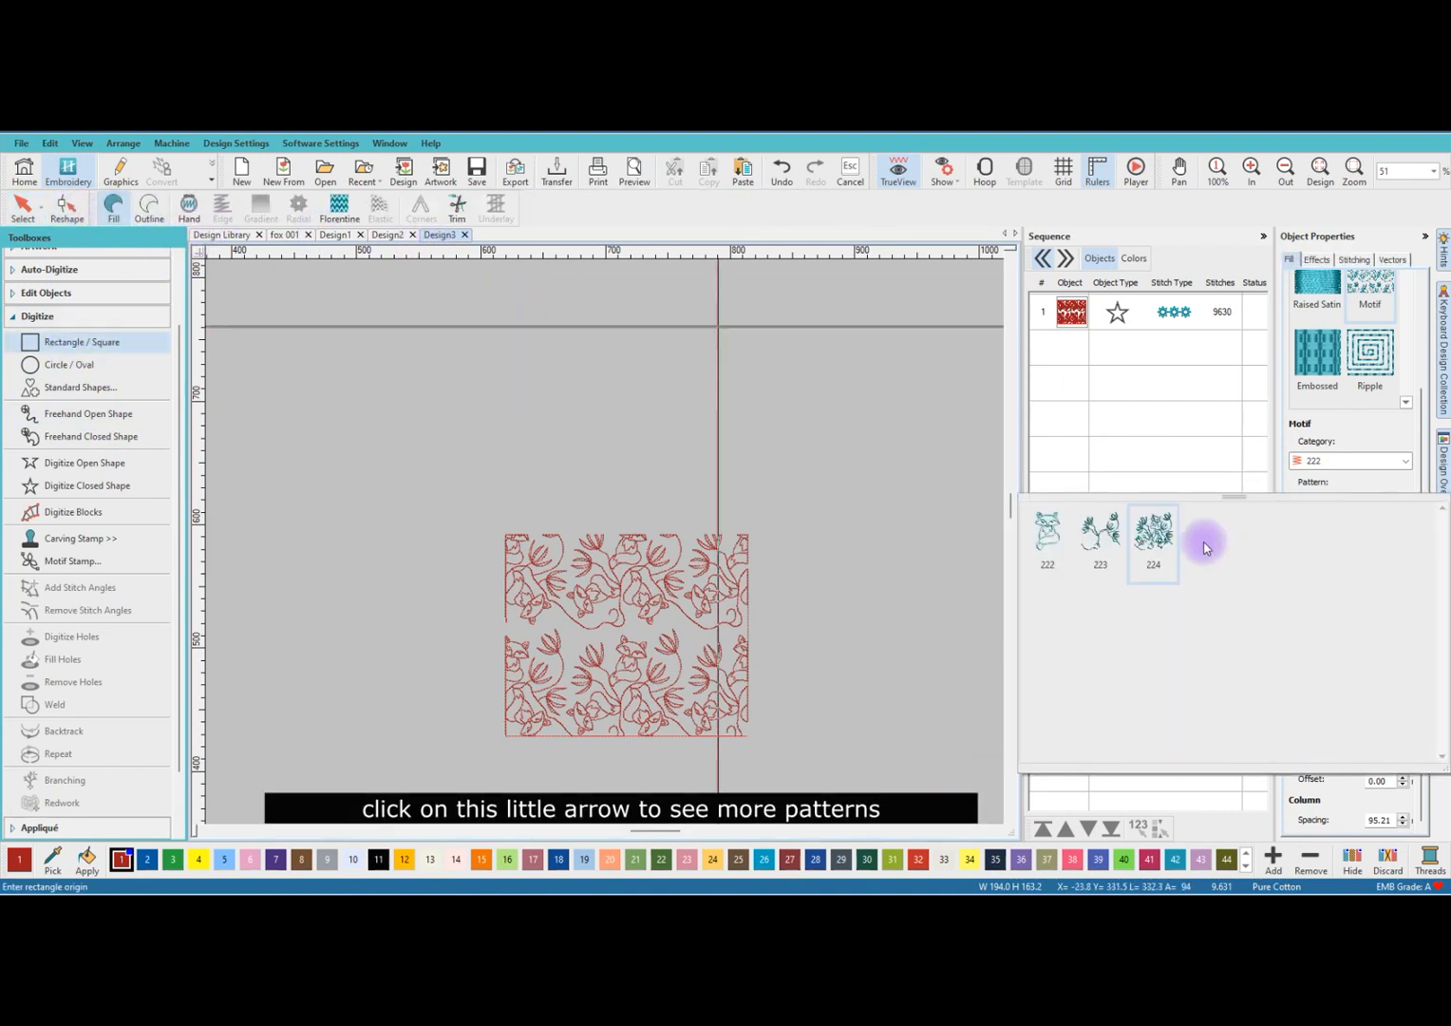
click(1048, 535)
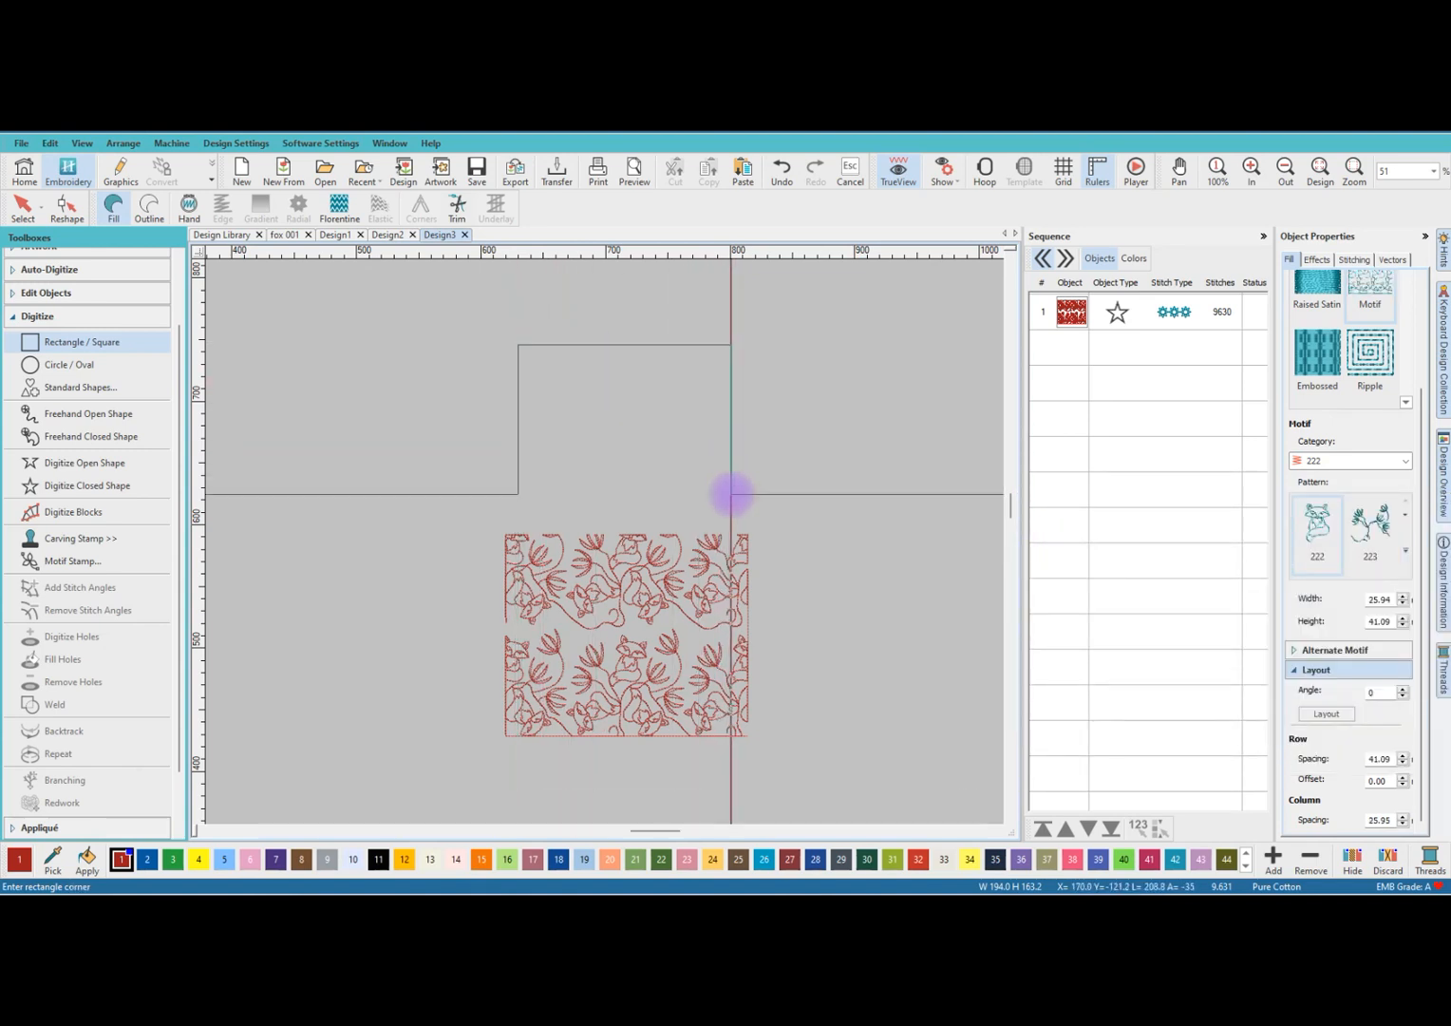
click(731, 494)
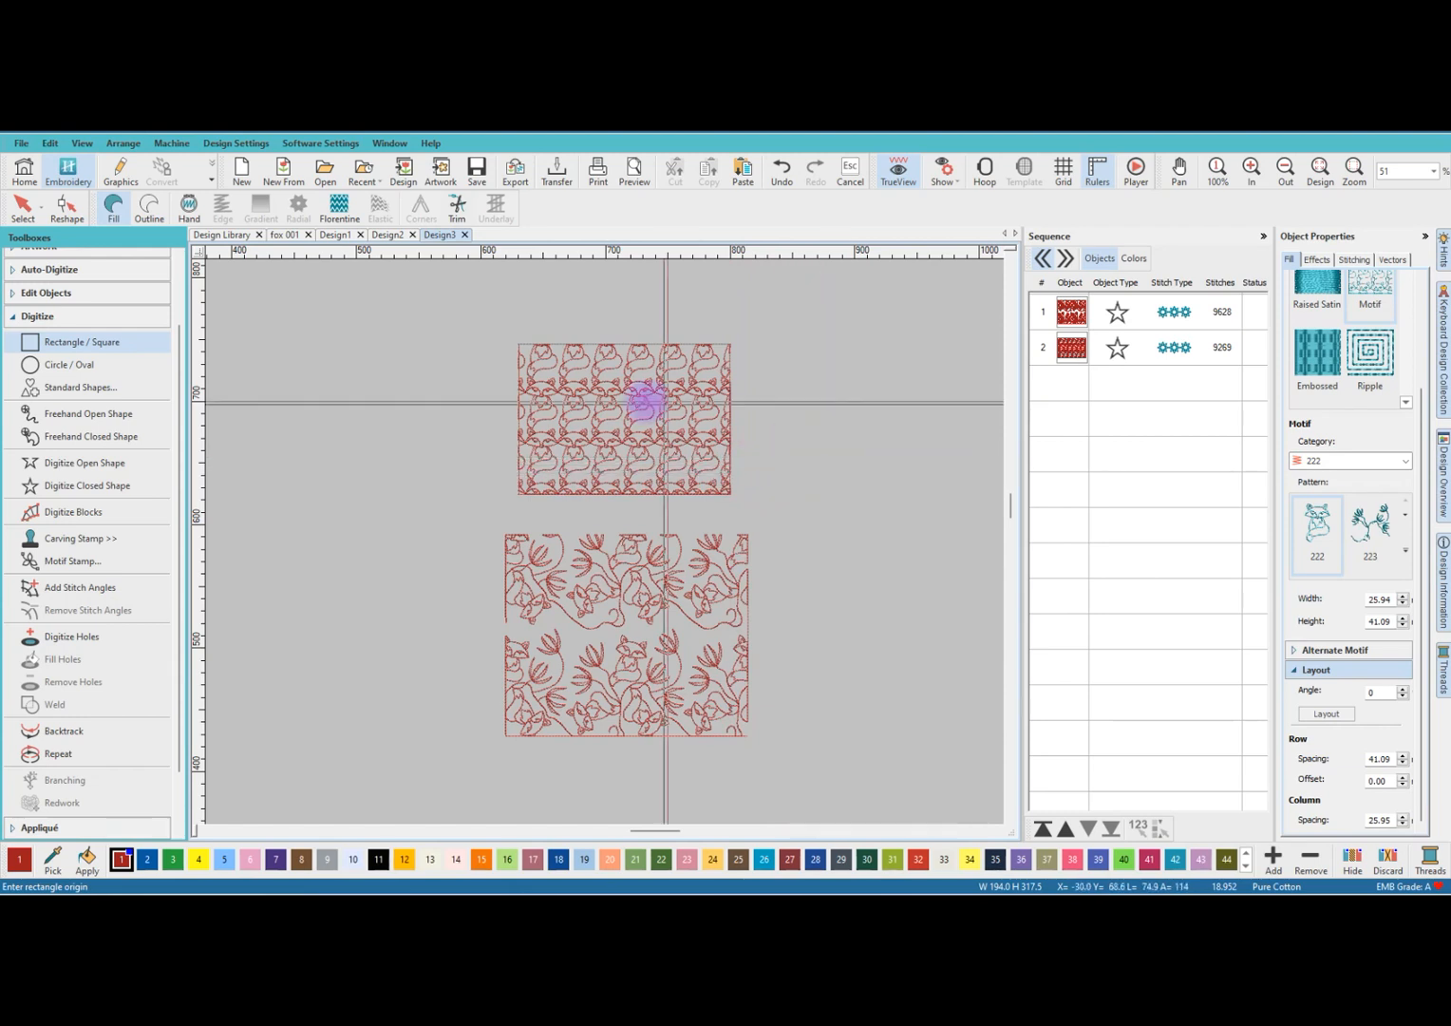
Draw a larger rectangle to the right of the other two, with a Motif fill using pattern 223 from category 222.
click(1379, 540)
scroll(780, 496, down, 2)
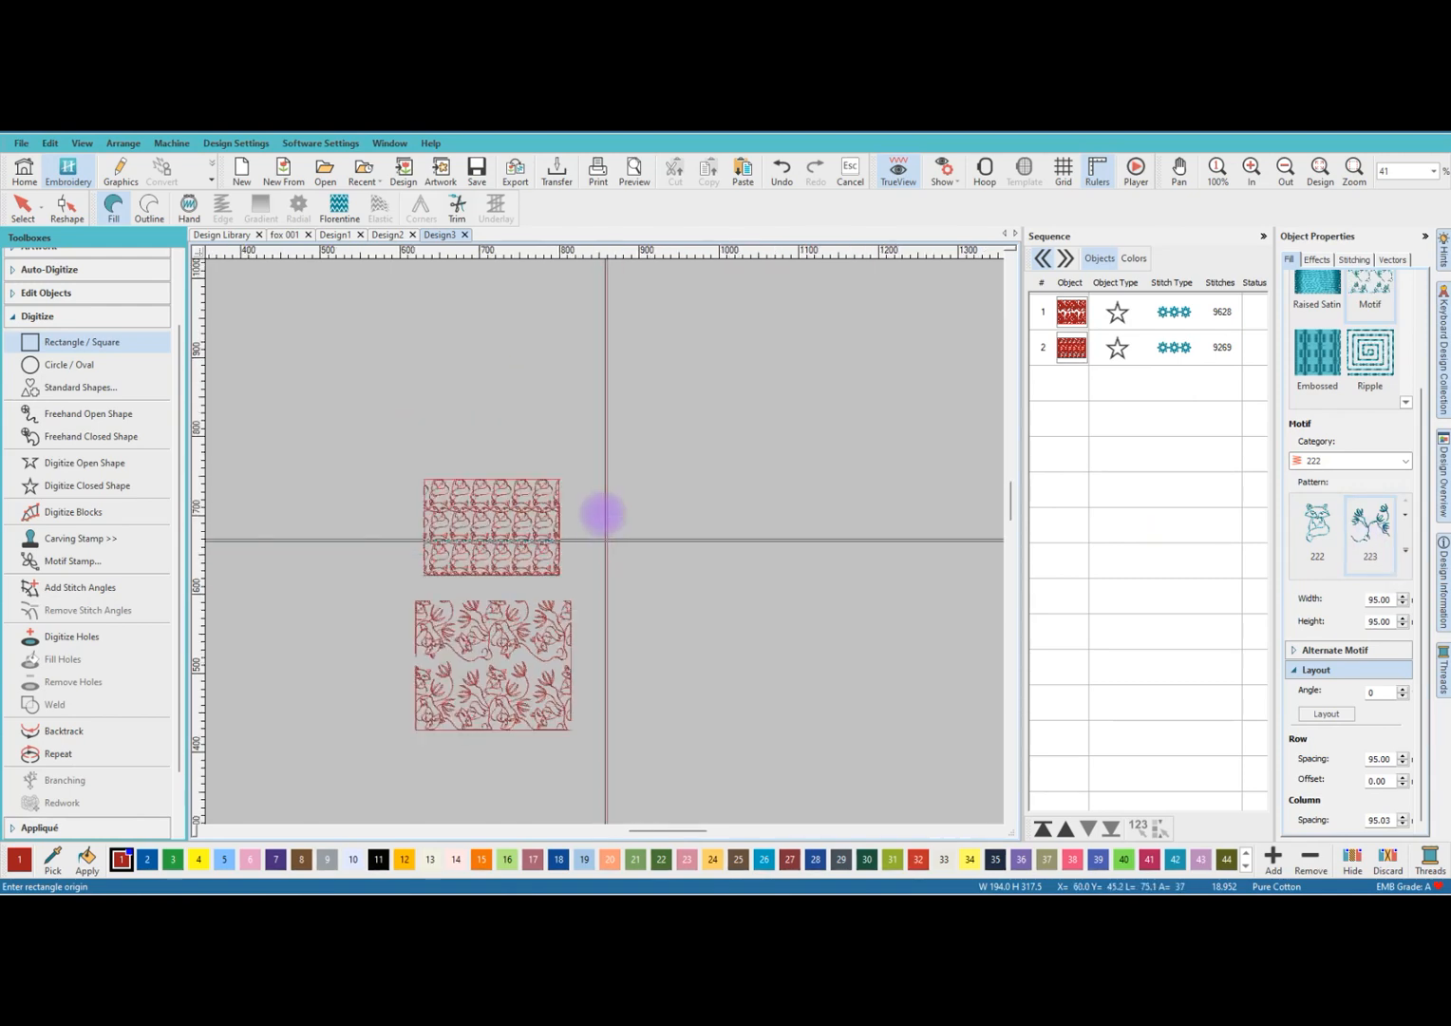
click(630, 397)
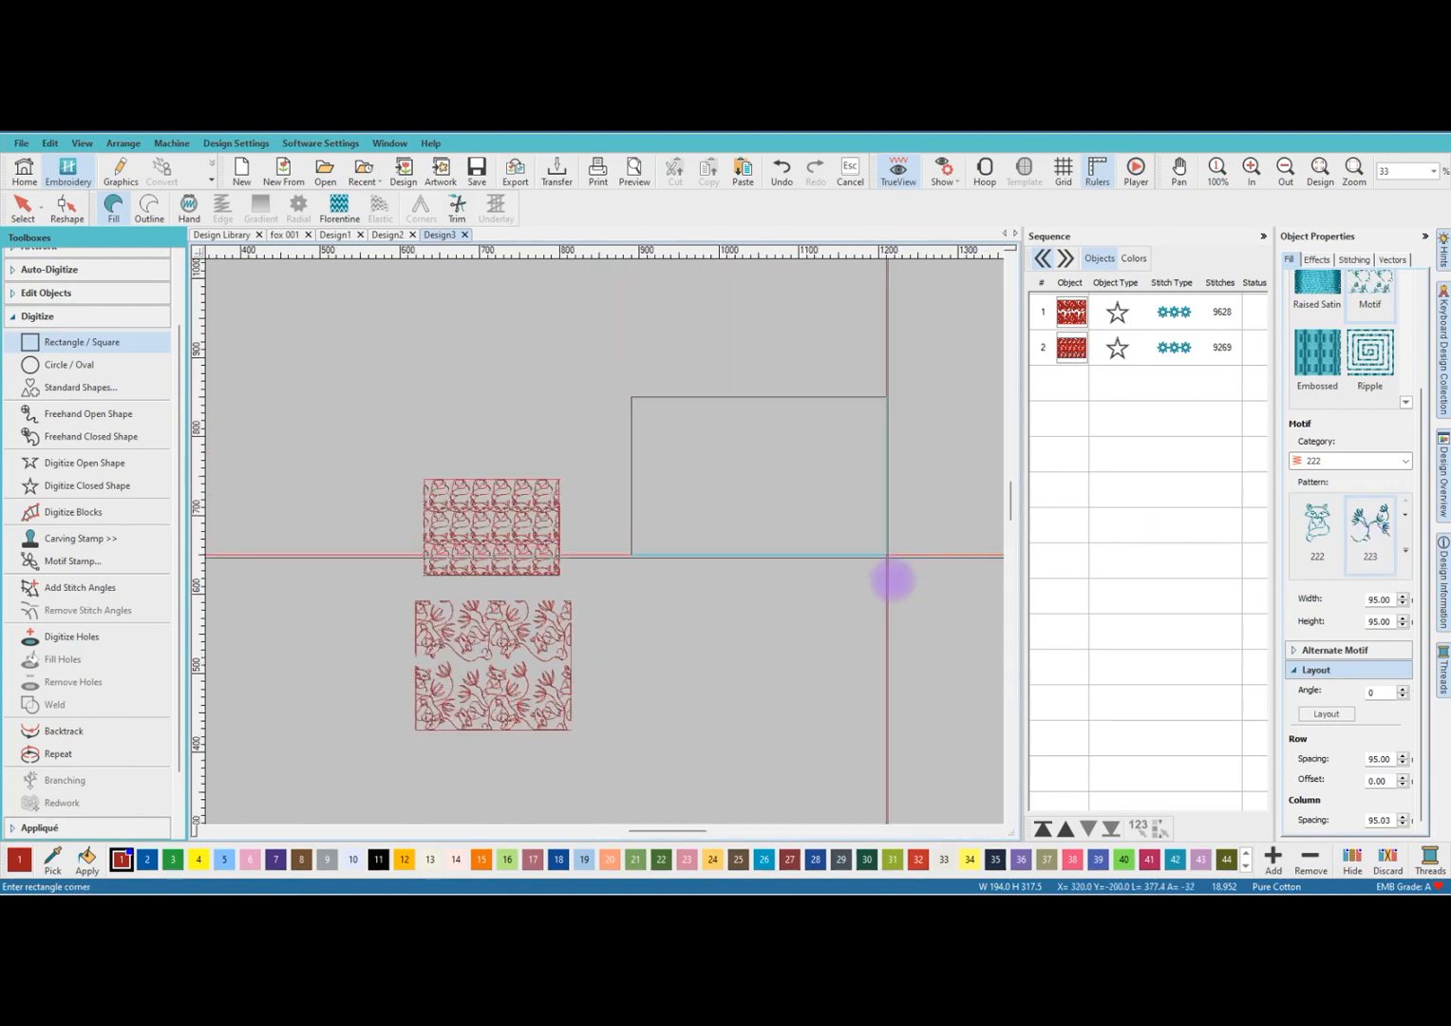
click(895, 618)
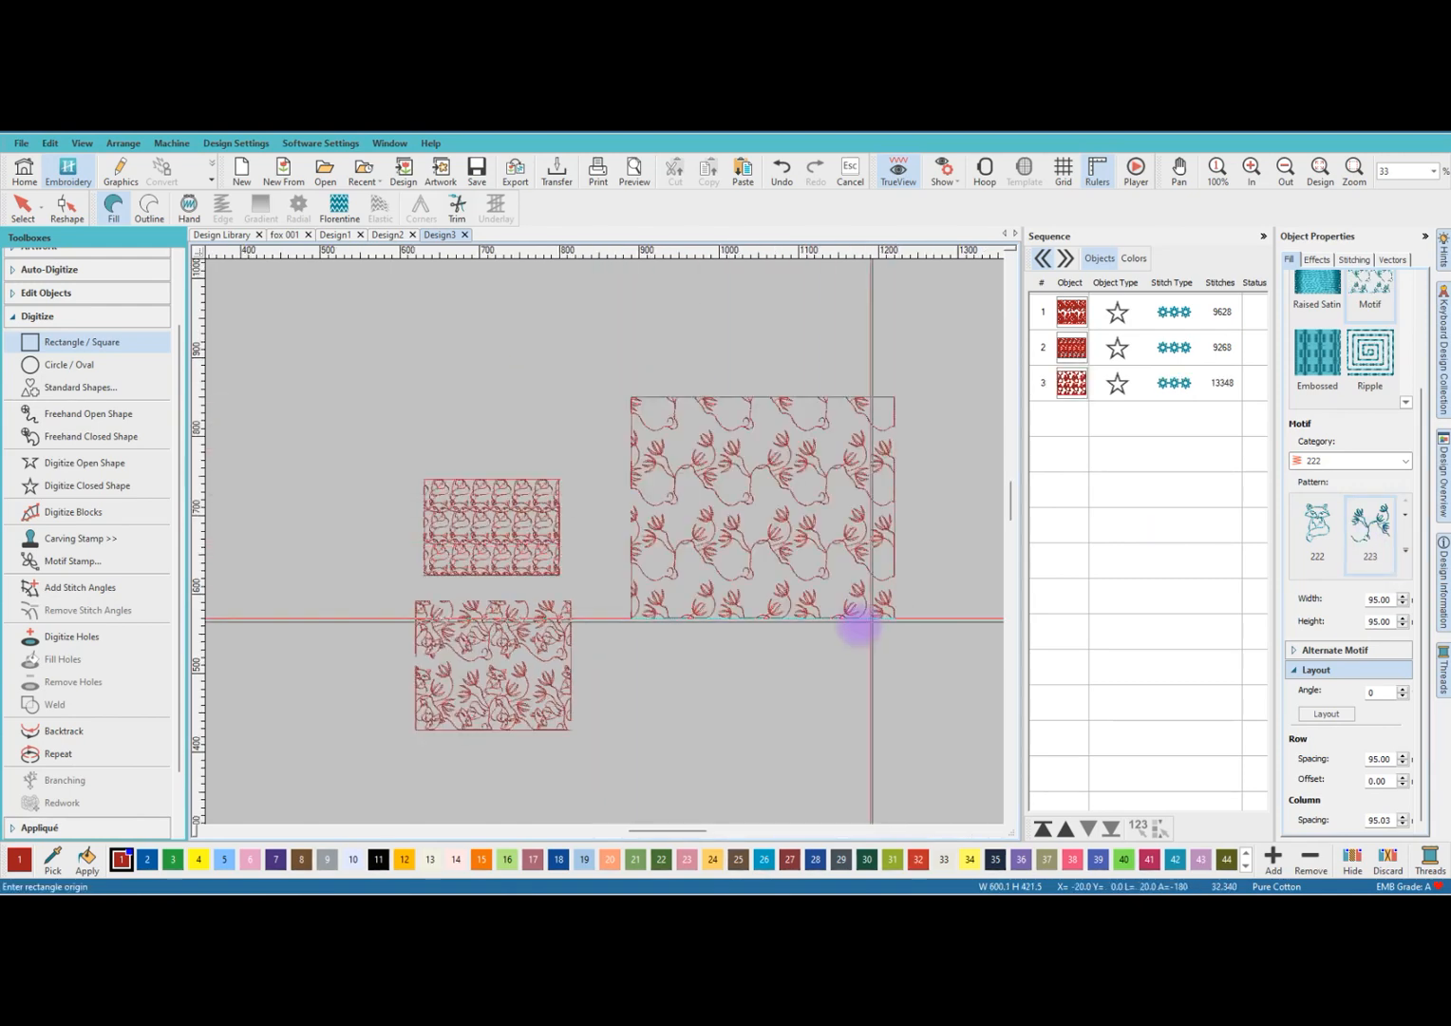